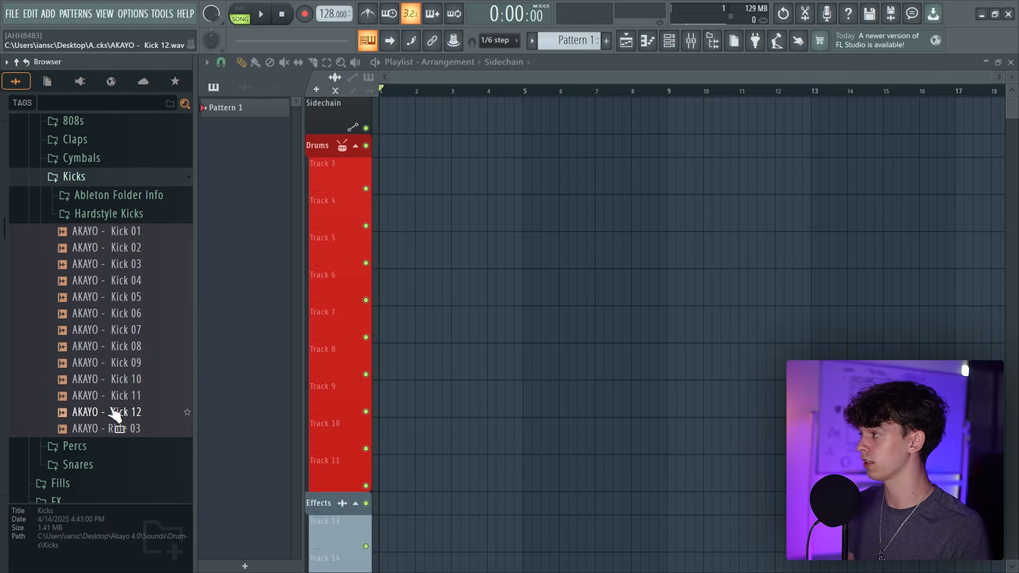
Preview AKAYO - Kick 12 from the browser and place it at the start of Track 3 in the playlist
scroll(125, 308, "up", 4)
scroll(143, 335, "down", 6)
left_click(144, 347)
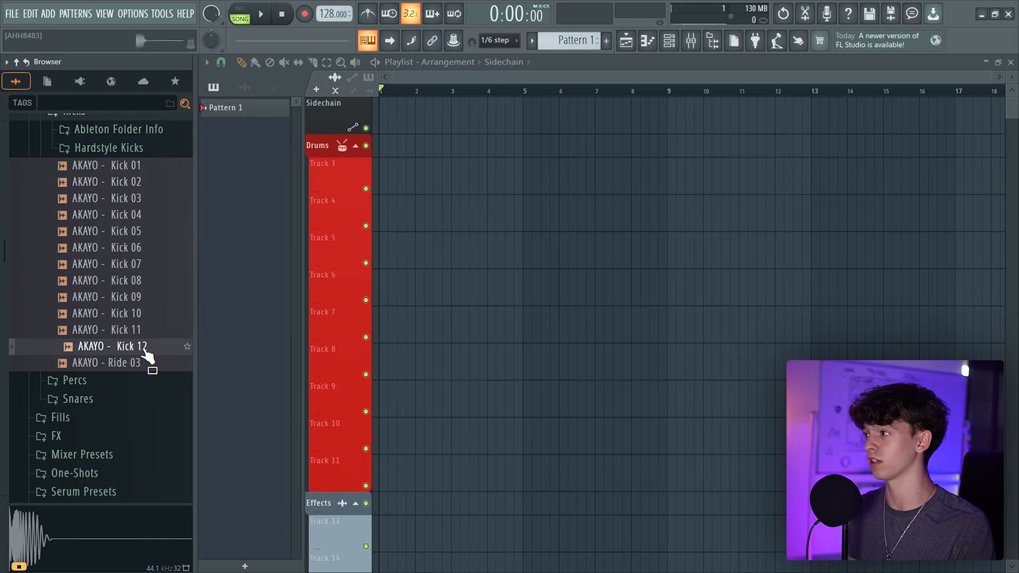
left_click_drag(387, 173, 385, 173)
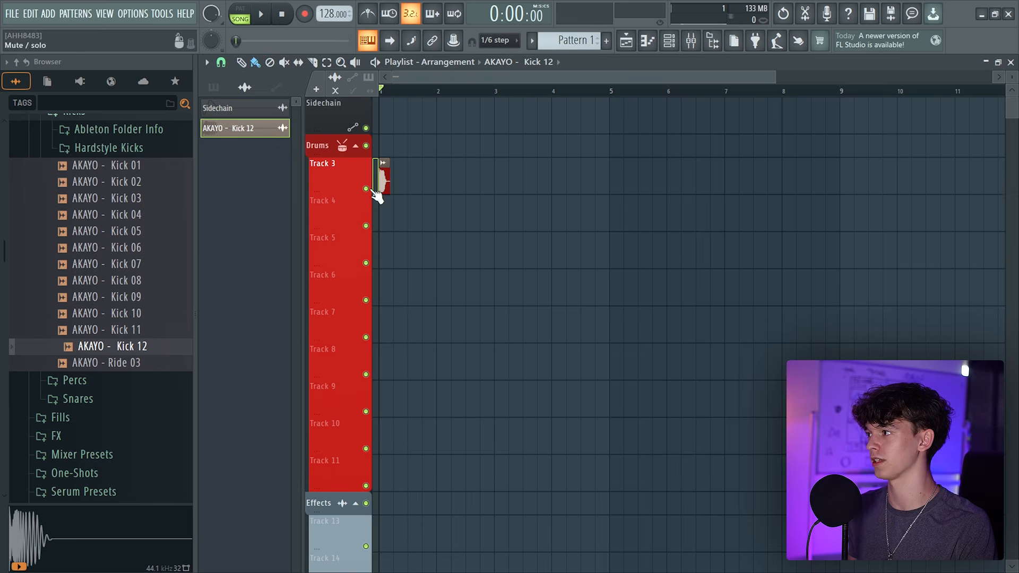
Duplicate the kick clip repeatedly along Track 3 and play the pattern back
key("ctrl+b")
key("ctrl+b")
key("ctrl+b")
key("ctrl+b")
key("ctrl+b")
key("ctrl+b")
key("ctrl+b")
key("ctrl+b")
key("ctrl+b")
key("ctrl+b")
key("ctrl+b")
key("ctrl+b")
key("ctrl+b")
key("ctrl+b")
key("ctrl+b")
key("space")
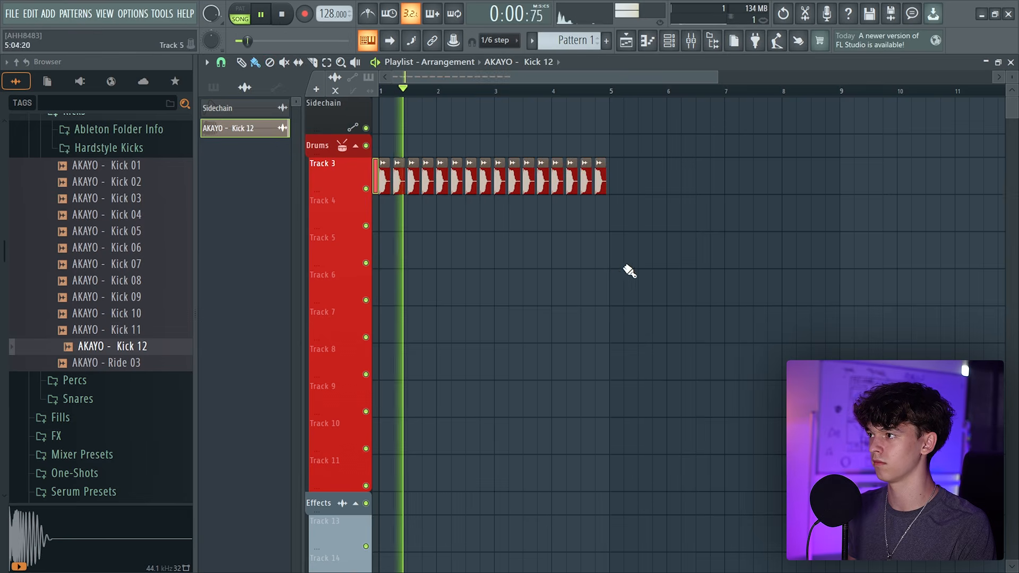
key("space")
Route the kick channel to mixer Insert 3 and close the channel rack
left_click(692, 43)
key("F6")
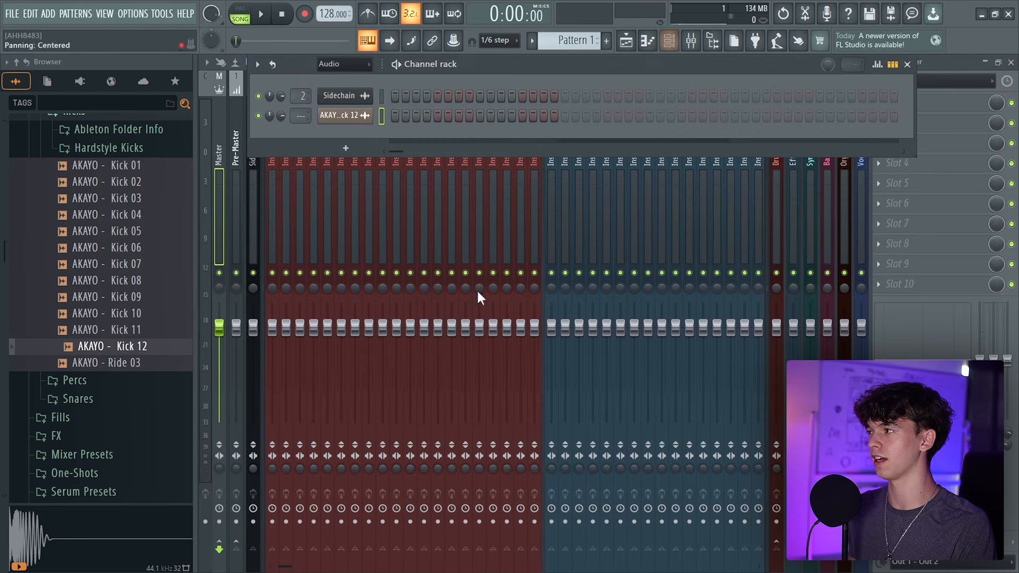
left_click_drag(308, 81, 480, 259)
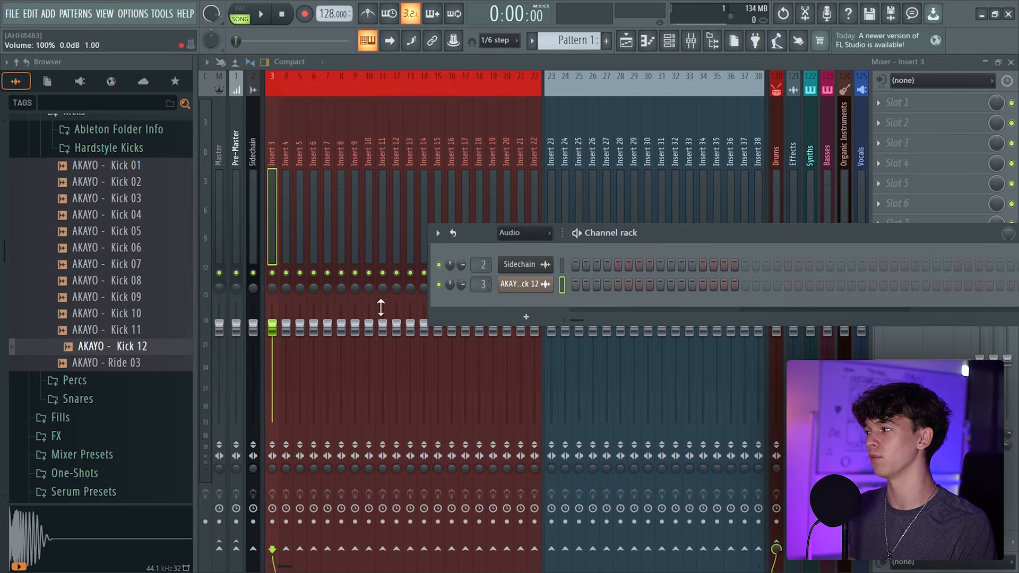
key("F6")
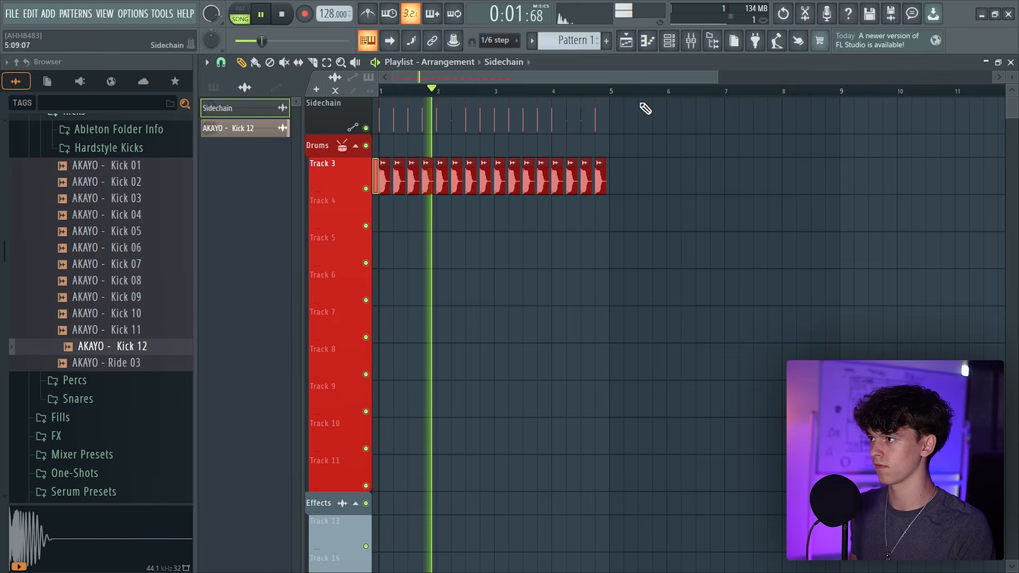
Play the arrangement and duplicate the kick pattern further along Track 3
key("space")
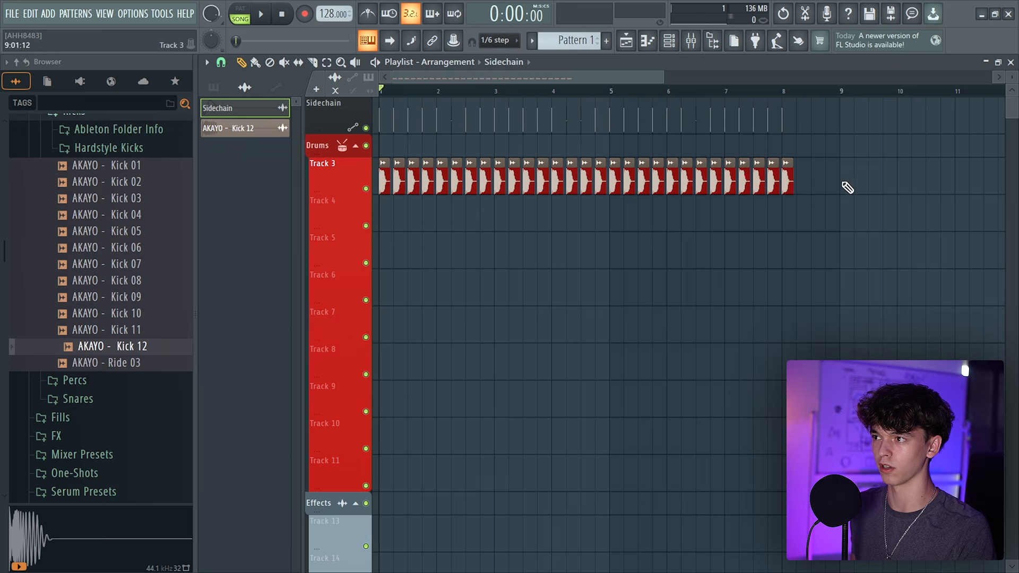
scroll(847, 84, "down", 3)
key("ctrl+b")
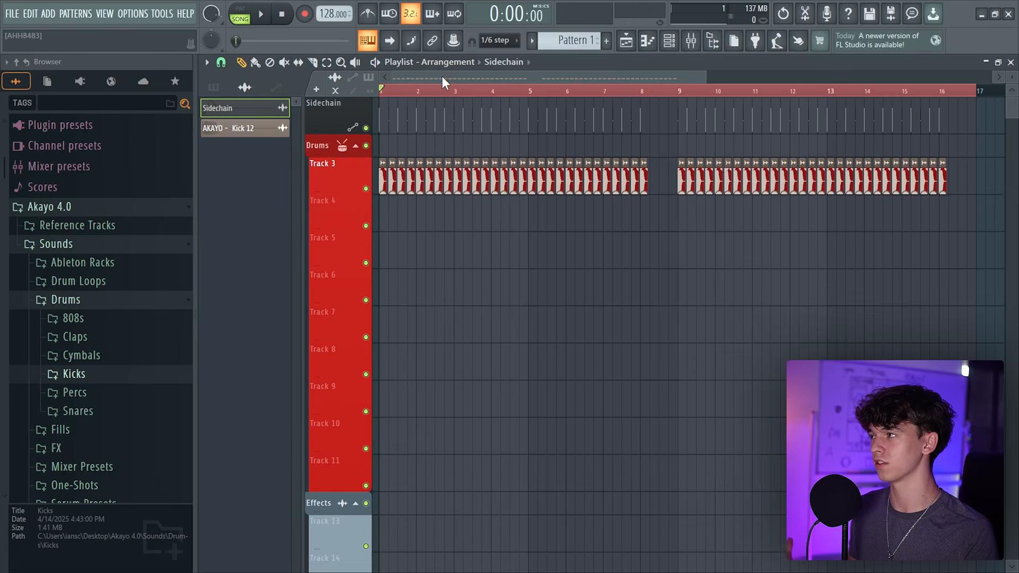
Place AKAYO - Clap 14 from the browser onto Track 4
scroll(321, 10, "up", 2)
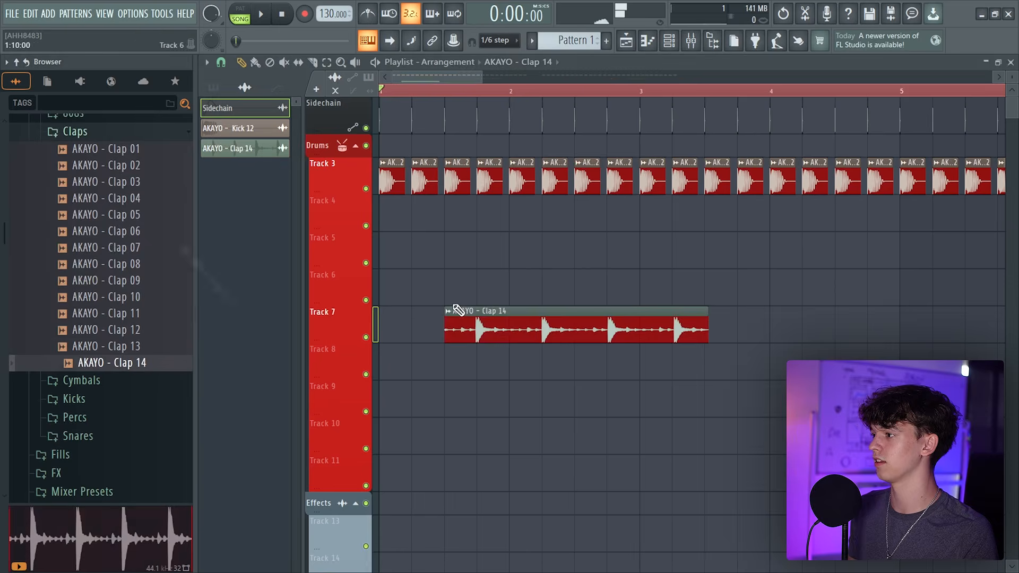
left_click_drag(461, 303, 425, 212)
scroll(464, 87, "up", 5)
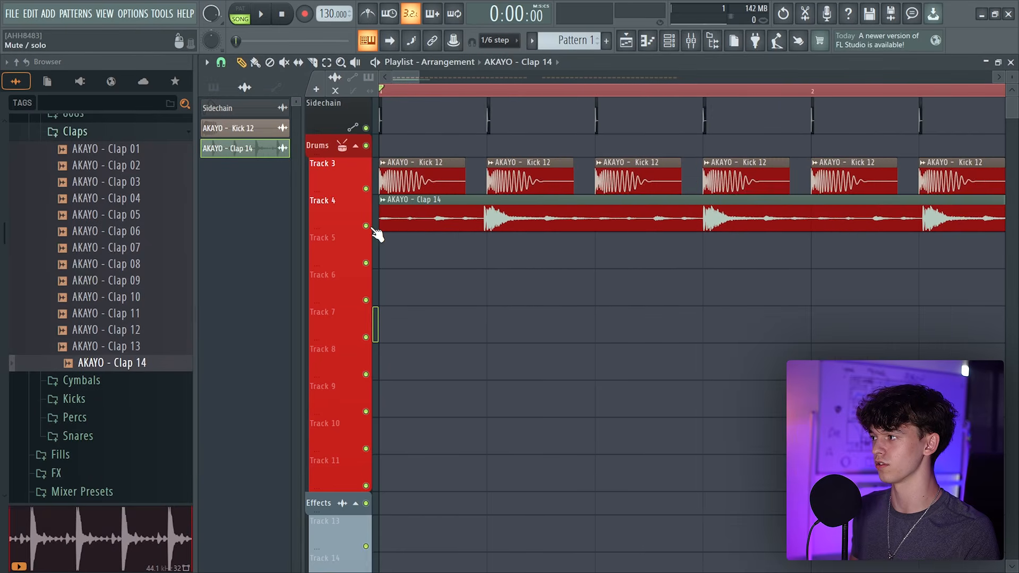
Solo the clap track and play it back
left_click(365, 226, "ctrl")
key("space")
scroll(478, 234, "down", 4)
scroll(556, 240, "up", 2)
key("space")
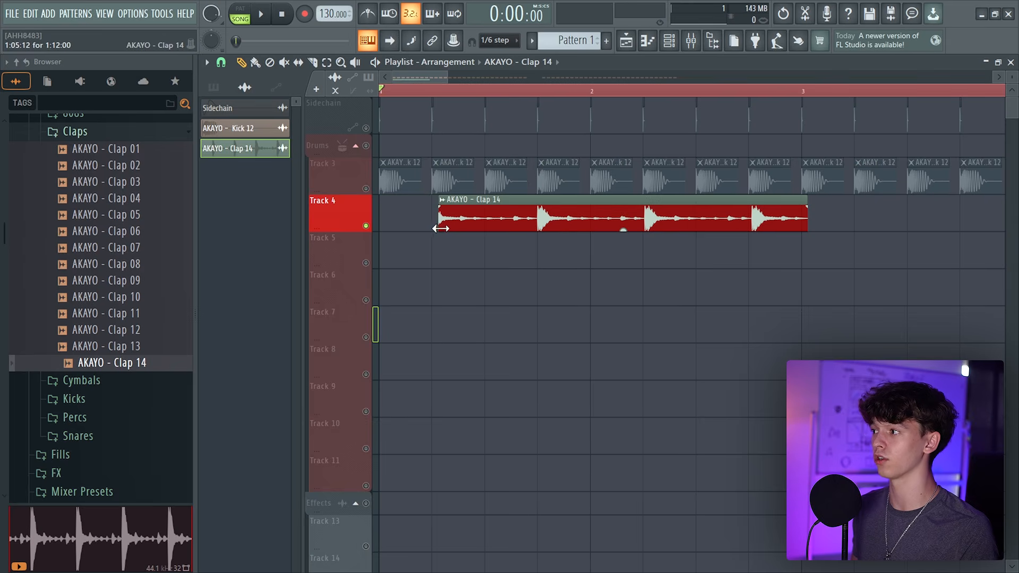
Trim the clap clip down to a single short hit and shape its fade
left_click_drag(792, 199, 565, 199)
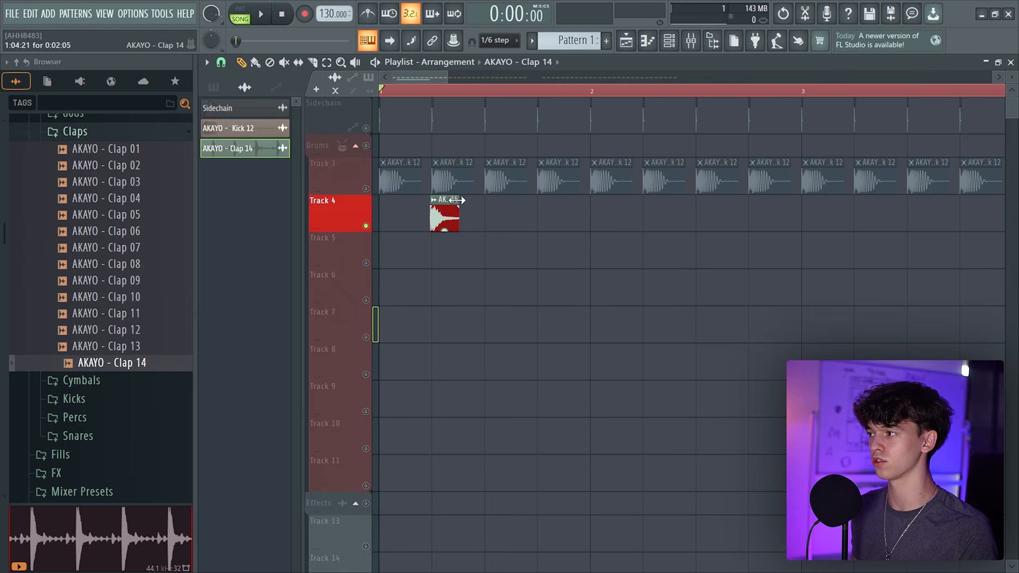
scroll(532, 102, "up", 3)
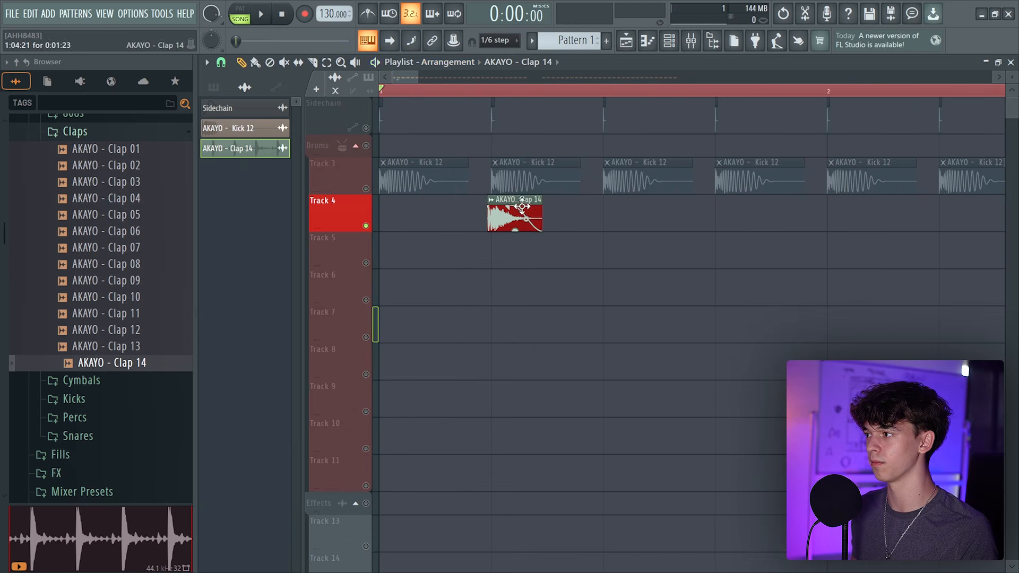
left_click(503, 219)
key("space")
Paint clap hits on every second beat along Track 4
left_click(739, 221)
left_click(956, 220)
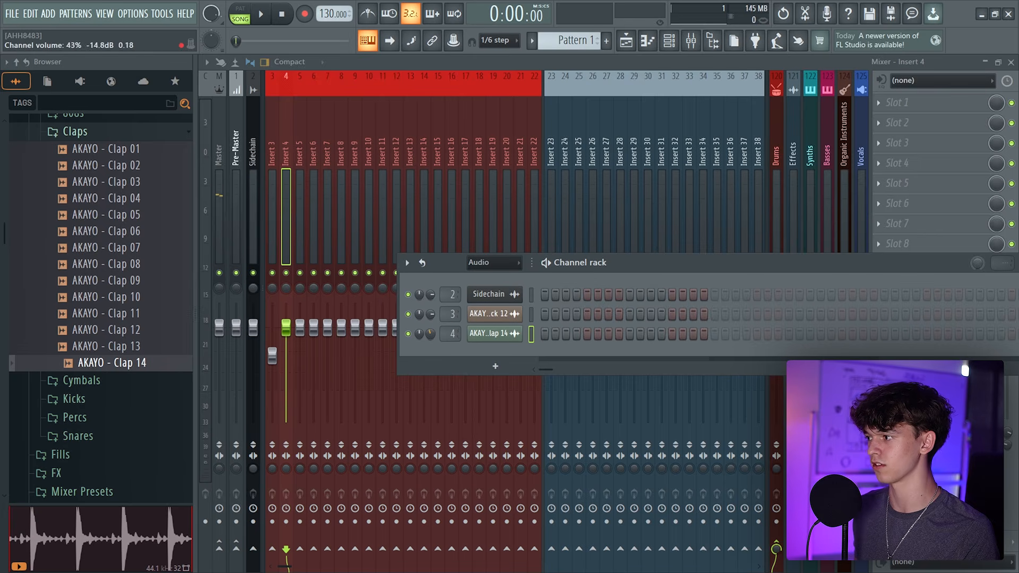
key("space")
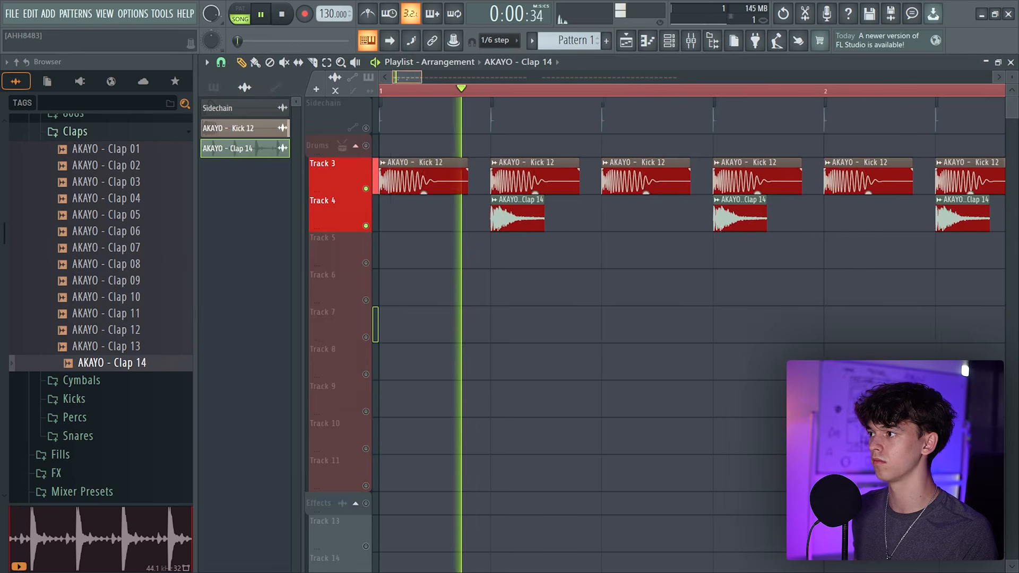
scroll(632, 208, "down", 4)
left_click(611, 213)
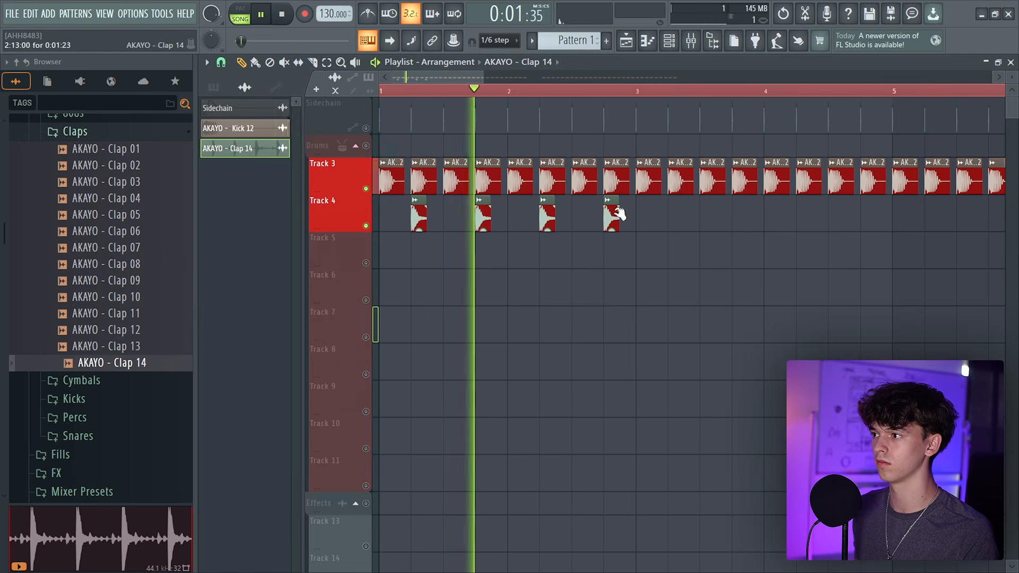
left_click(675, 215)
left_click(739, 218)
left_click(804, 217)
left_click(868, 219)
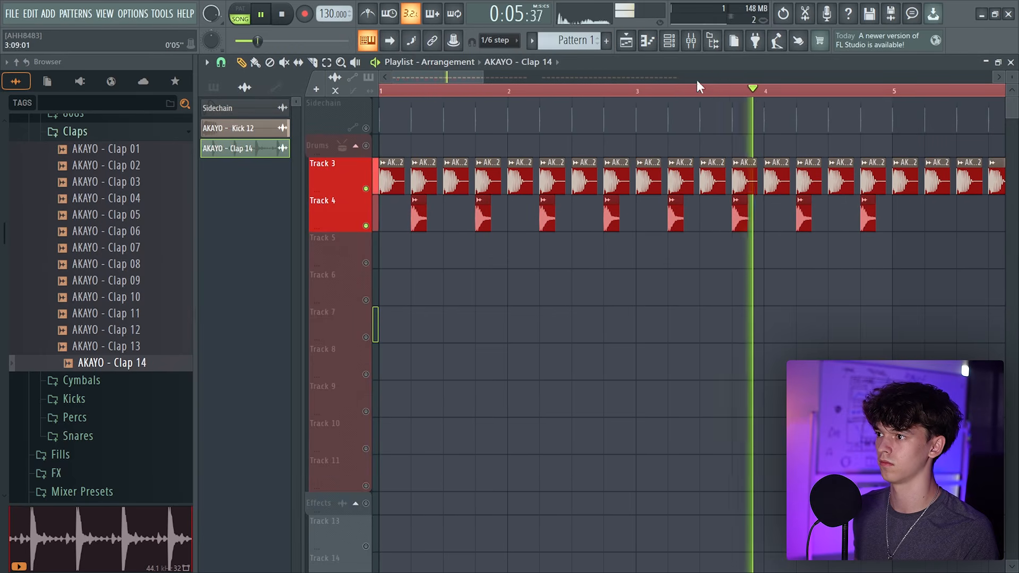
Duplicate the clap pattern across the arrangement and play it back
scroll(697, 83, "up", 3)
key("ctrl+b")
scroll(696, 91, "down", 5)
key("space")
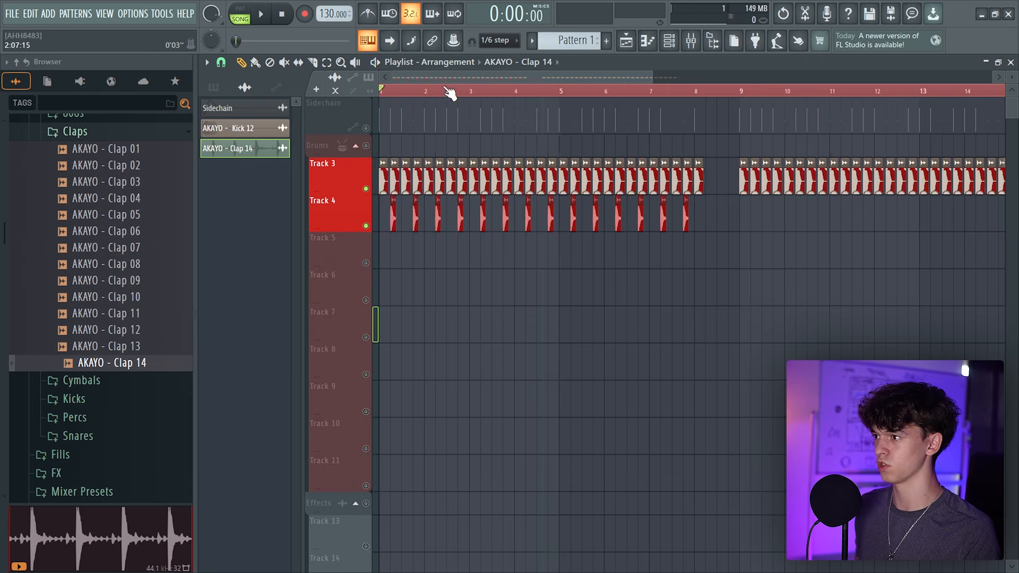
scroll(451, 91, "up", 3)
scroll(765, 91, "up", 2)
key("ctrl+b")
scroll(697, 91, "down", 5)
key("space")
scroll(403, 91, "up", 3)
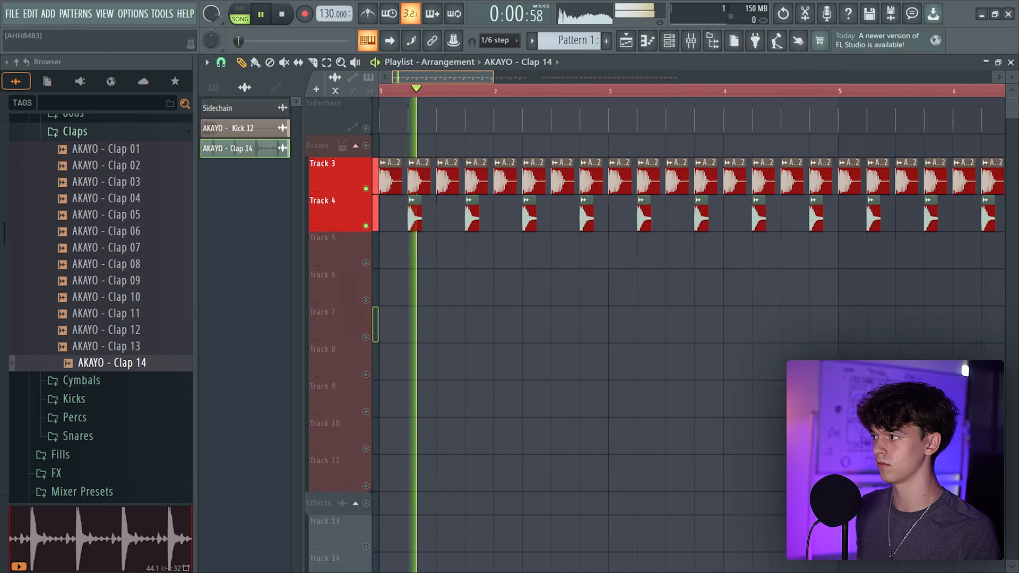
Adjust the fade-out of the clap clip on Track 4
scroll(751, 248, "down", 5)
left_click_drag(638, 212, 296, 232)
key("space")
scroll(383, 213, "up", 8)
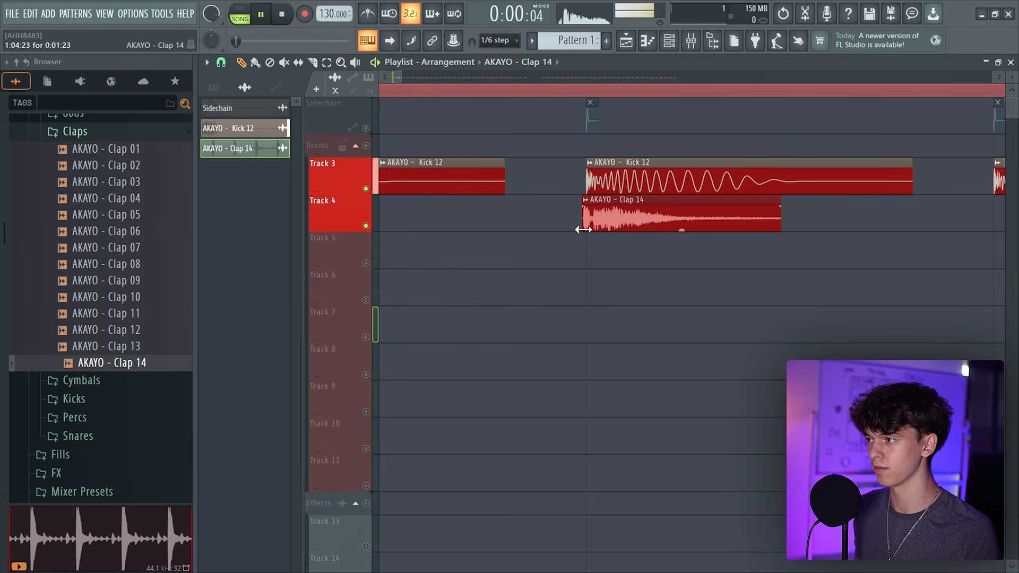
key("space")
scroll(447, 76, "down", 5)
scroll(448, 76, "up", 2)
scroll(448, 74, "up", 2)
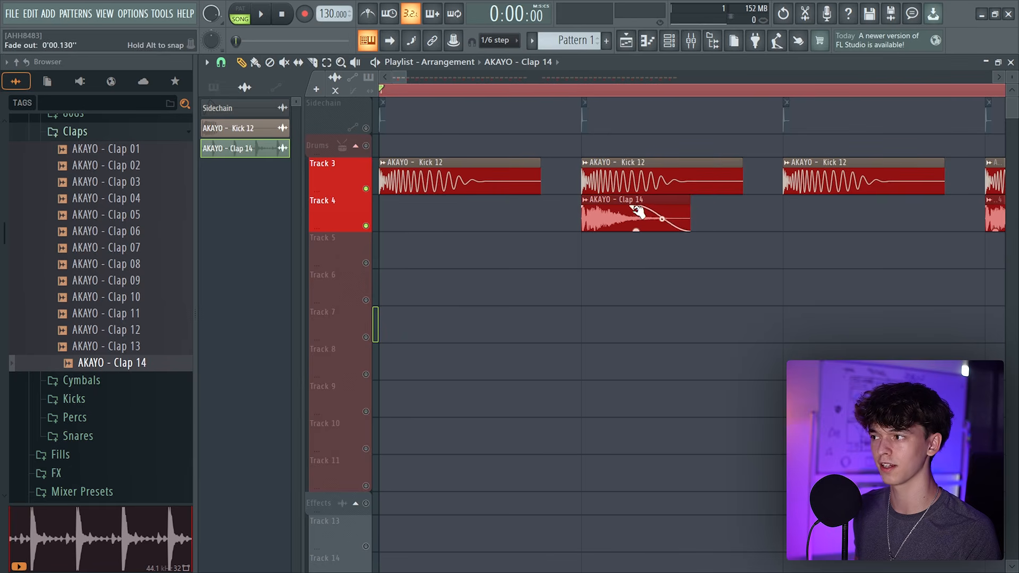
scroll(527, 77, "down", 2)
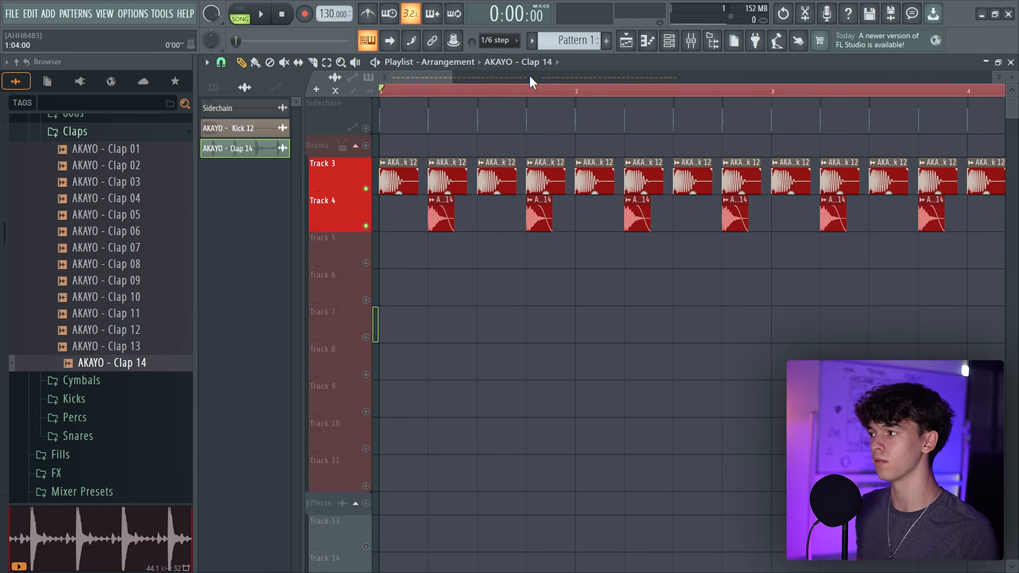
Add AKAYO - Clap 13 from the browser onto Track 5 and solo that track
key("space")
scroll(530, 75, "down", 1)
key("space")
left_click_drag(131, 350, 540, 238)
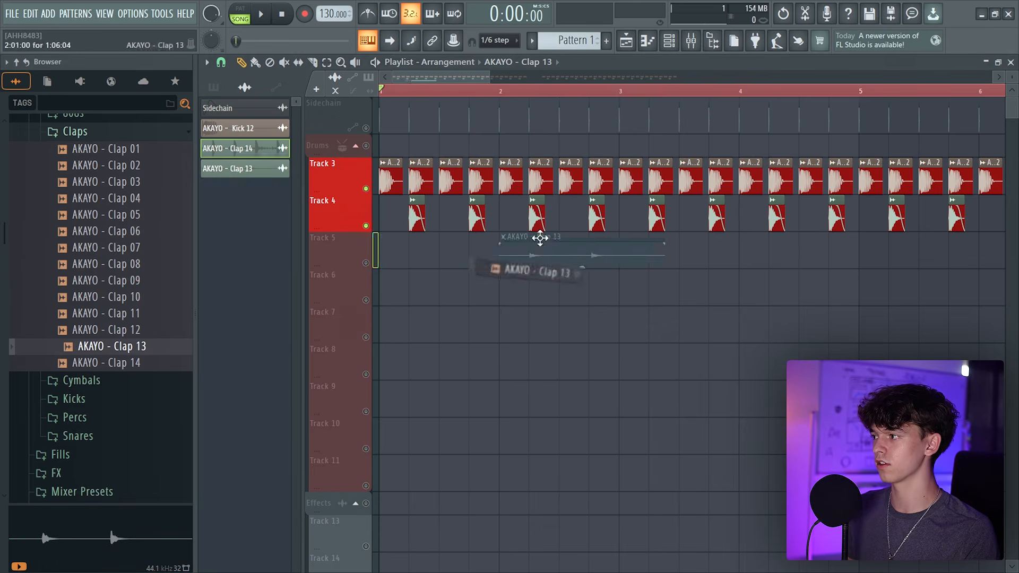
left_click(371, 262)
key("space")
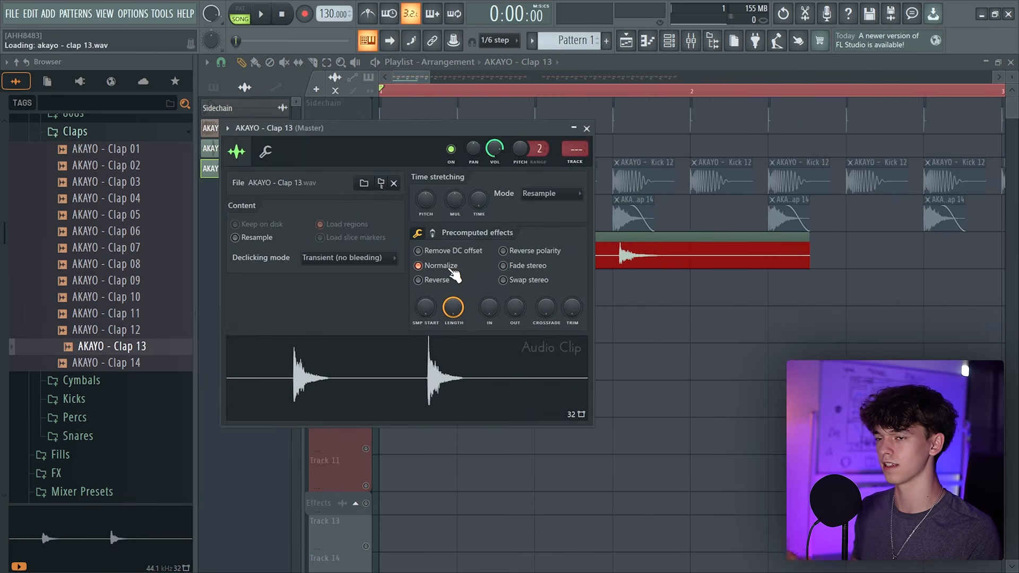
Trim the Clap 13 clip to a single hit and shape its end
right_click(777, 409)
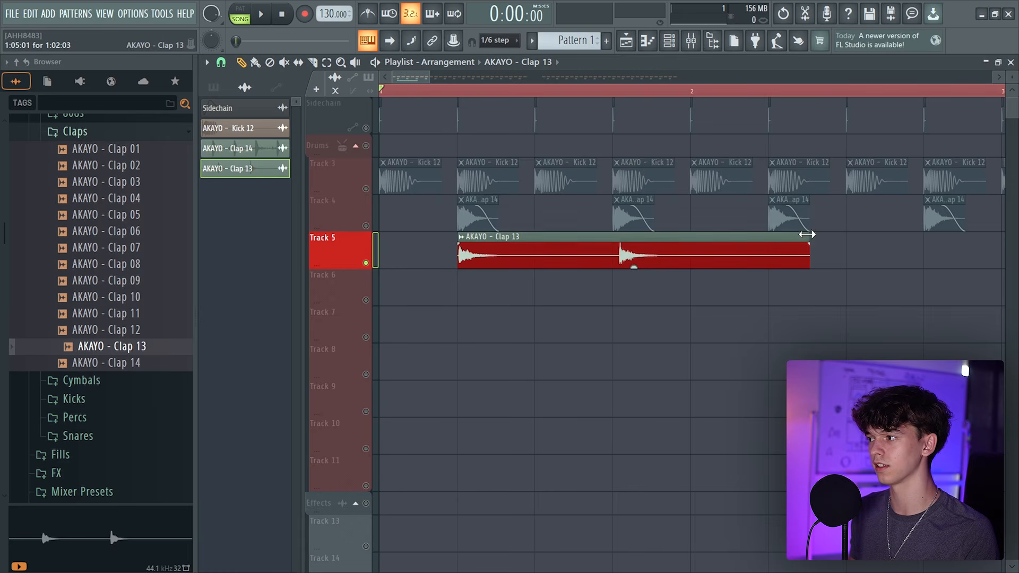
left_click_drag(807, 234, 499, 239)
scroll(516, 100, "up", 6)
right_click(710, 252)
left_click(689, 250)
Place another Clap 13 hit on Track 5 one bar later
key("space")
scroll(560, 239, "down", 6)
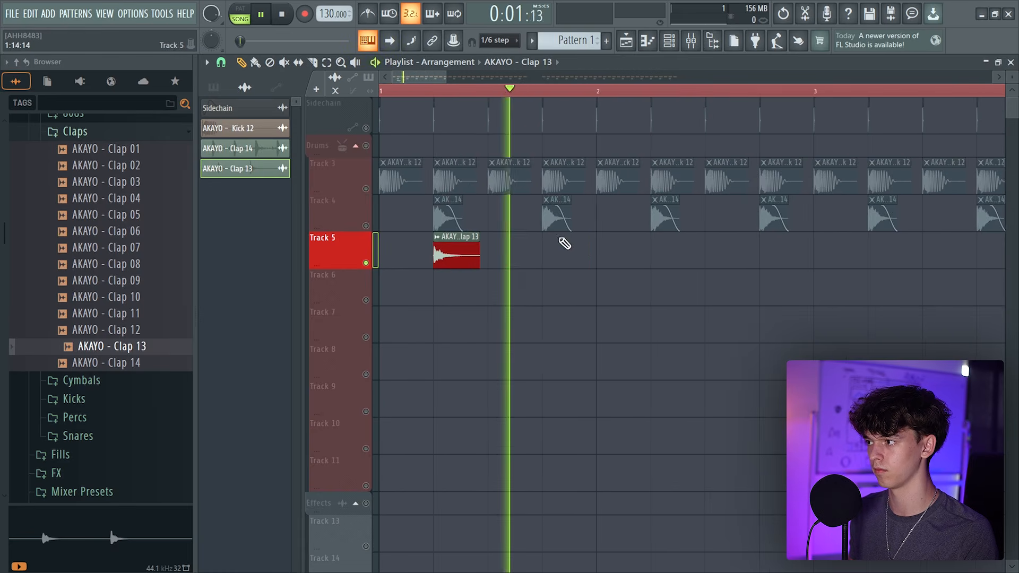
left_click(561, 243)
Unsolo the clap and kick tracks and play the full drum pattern
left_click(366, 226)
left_click(367, 189)
key("space")
key("space")
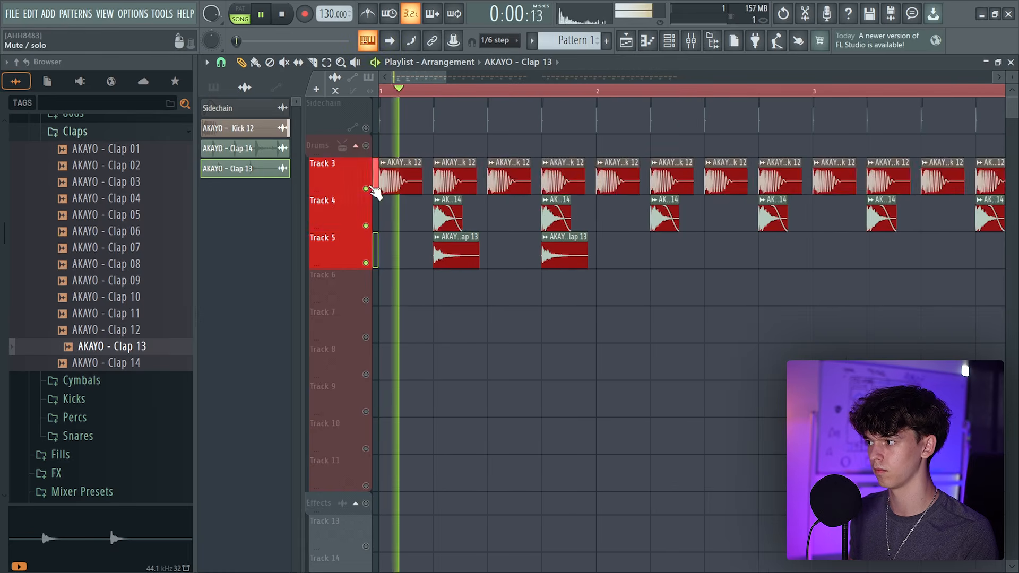
Place additional Clap 13 hits along Track 5 and tweak the first hit's fade
left_click(661, 246)
scroll(620, 84, "down", 5)
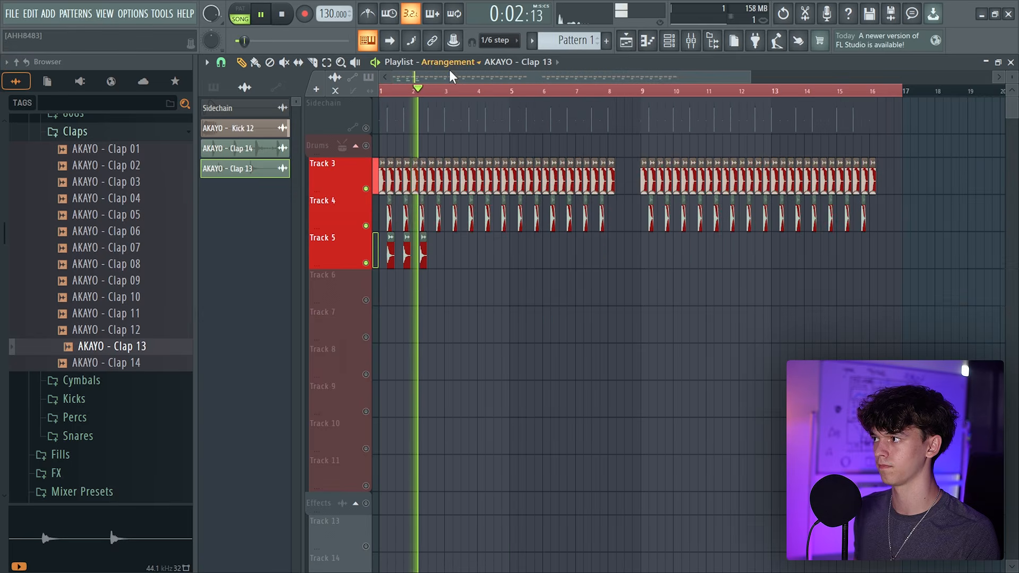
scroll(457, 78, "up", 5)
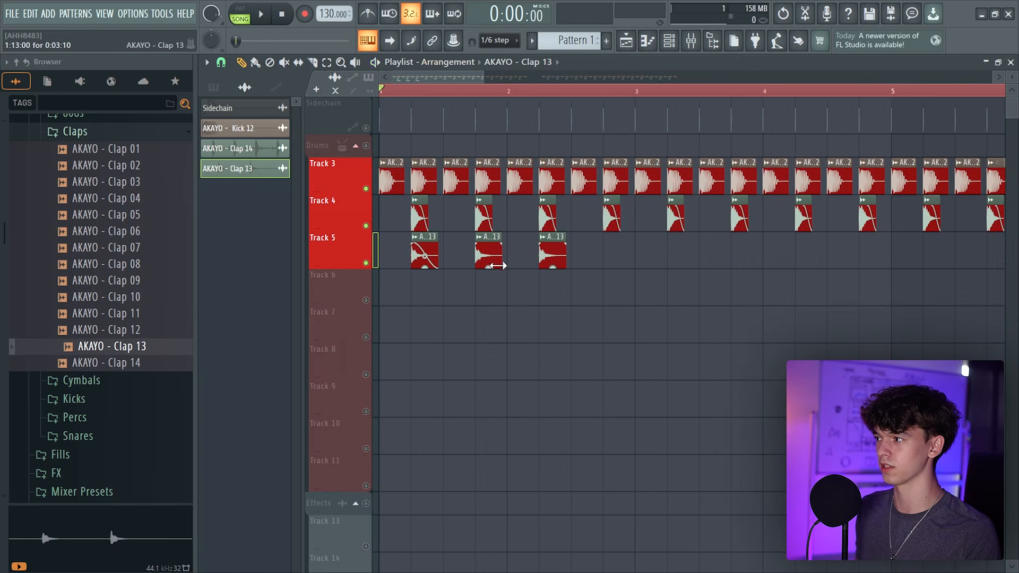
left_click(415, 237)
left_click(424, 238)
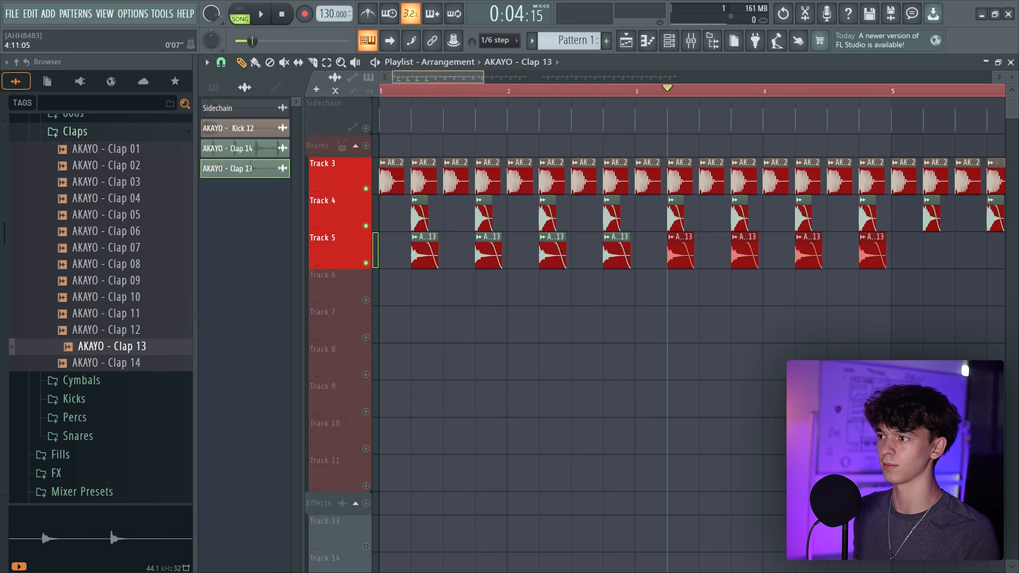
scroll(660, 250, "down", 3)
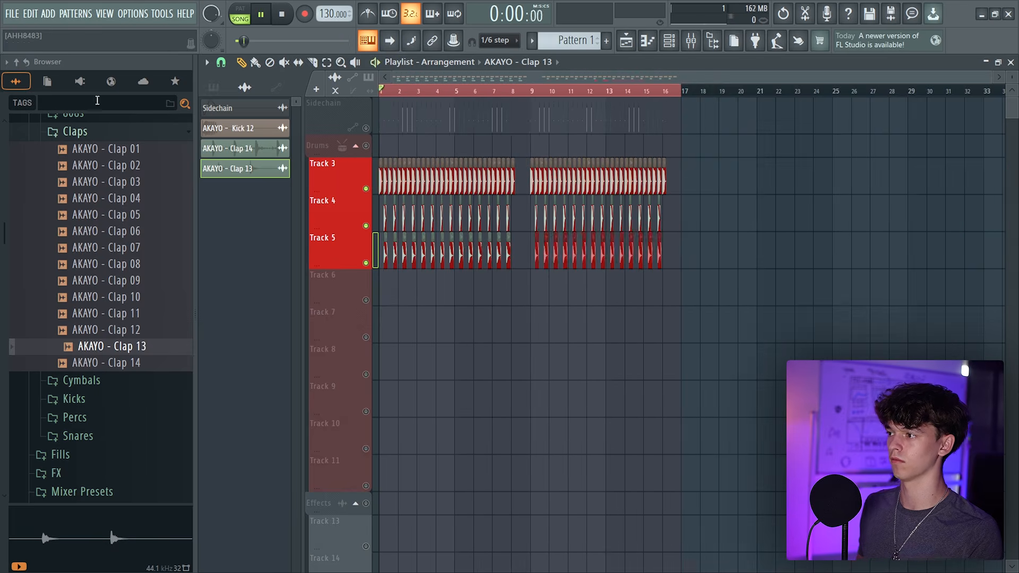
Route both Clap mixer inserts into Insert 6
key("space")
key("space")
key("F9")
key("F6")
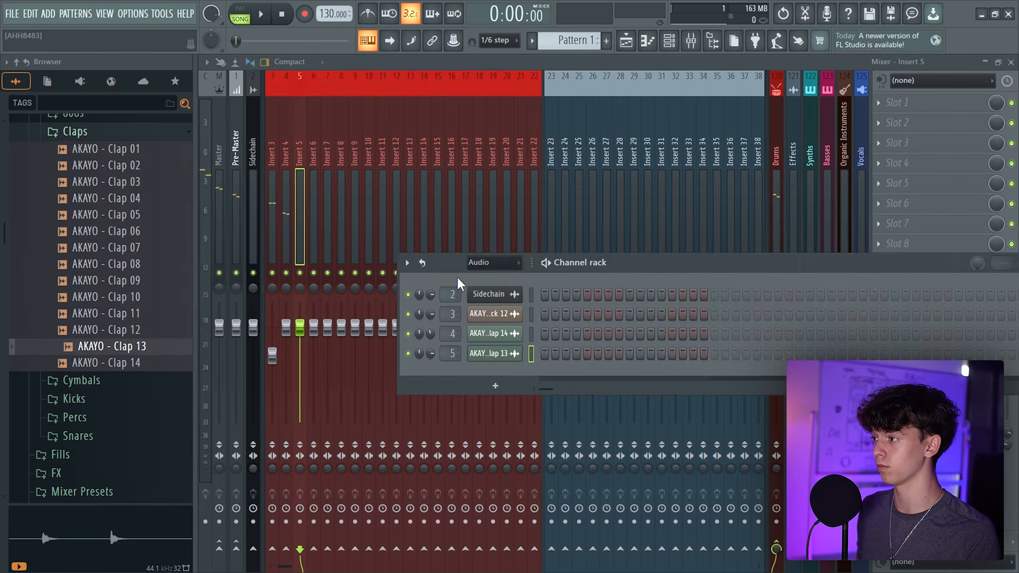
left_click_drag(452, 264, 547, 256)
left_click(290, 164)
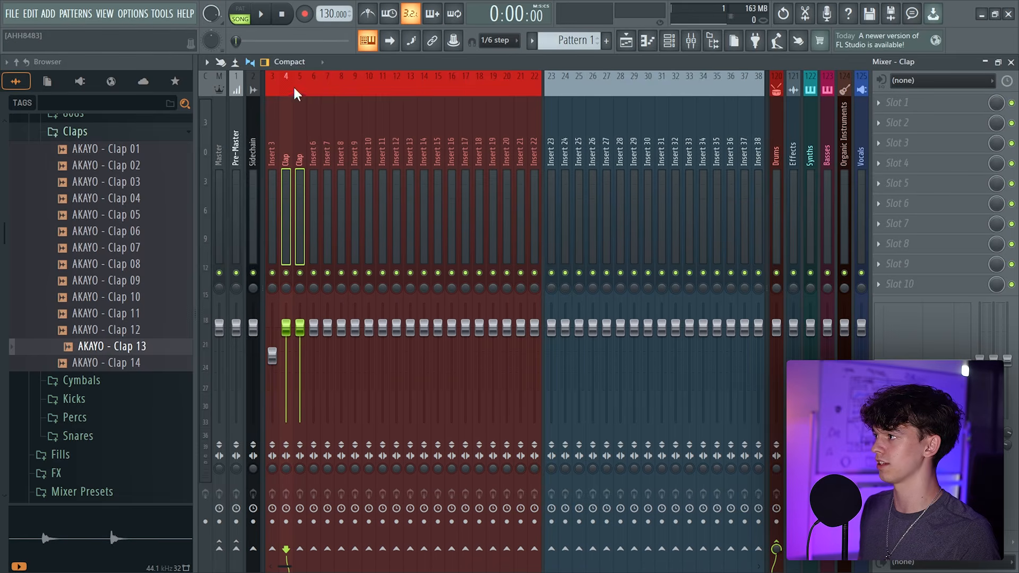
right_click(317, 548)
left_click(353, 530)
Rename Insert 6 as Clap Group
right_click(314, 166)
left_click(362, 84)
type("Cl")
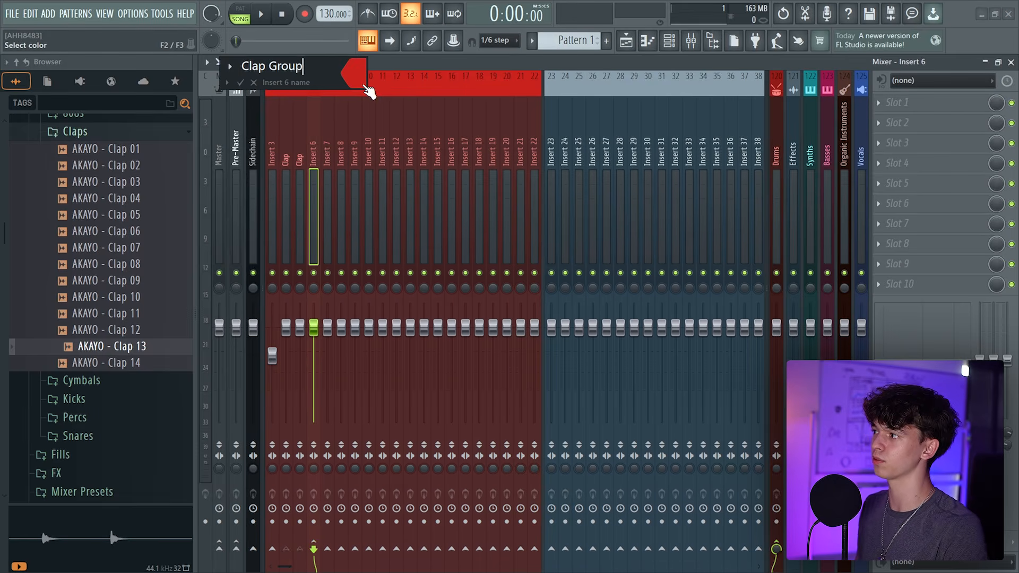
type("ap Group")
key("Return")
Lower the second Clap insert's fader and set the Clap Group volume to about 92%
key("space")
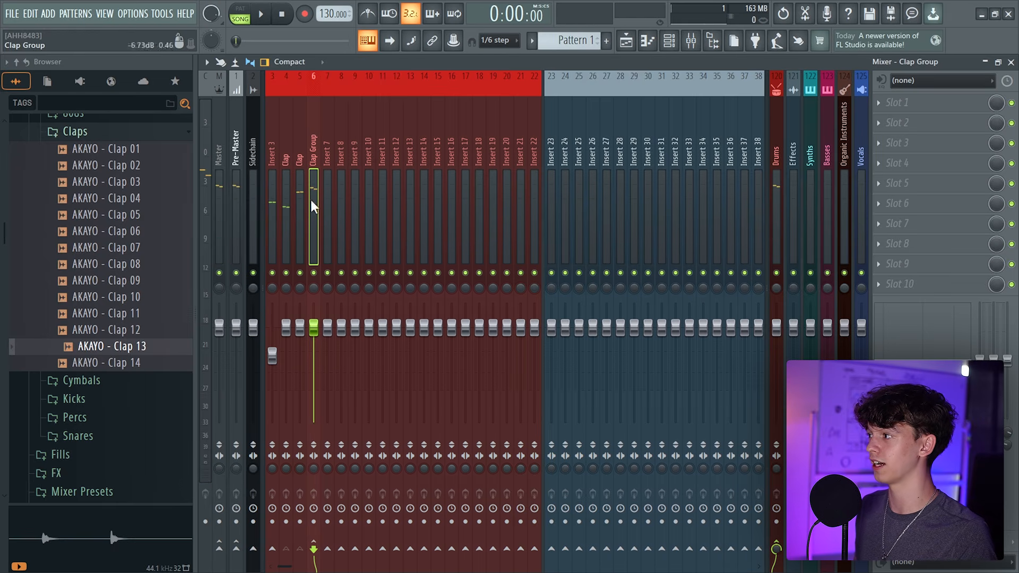
left_click_drag(300, 361, 300, 364)
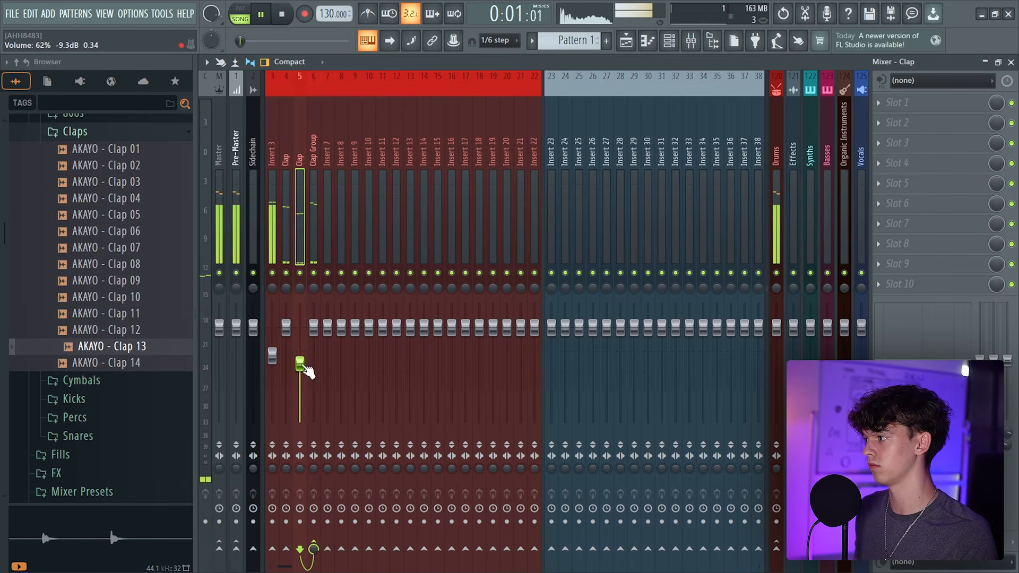
key("space")
left_click_drag(306, 367, 306, 362)
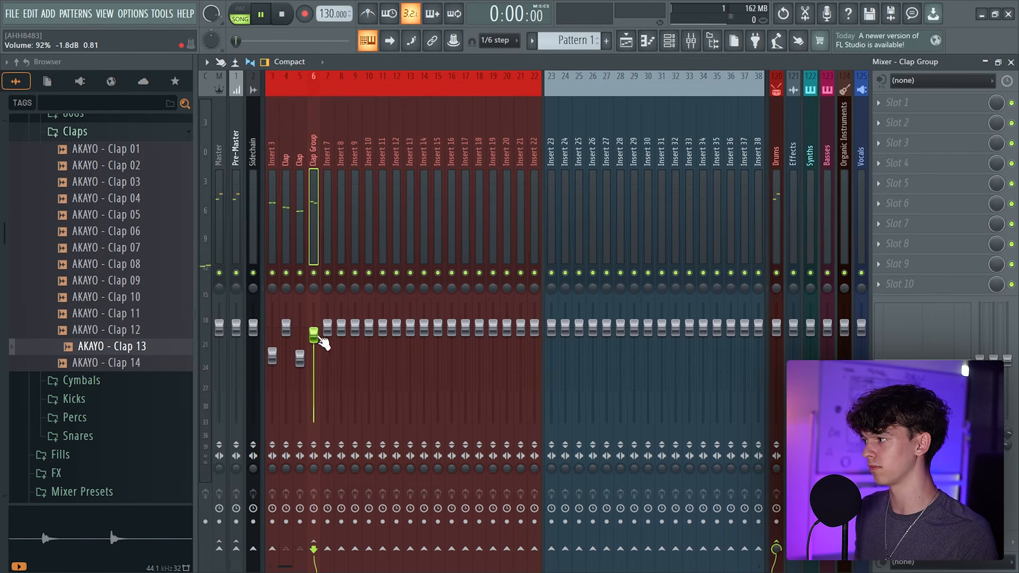
Select the second Clap insert and play back the mix
left_click(287, 231)
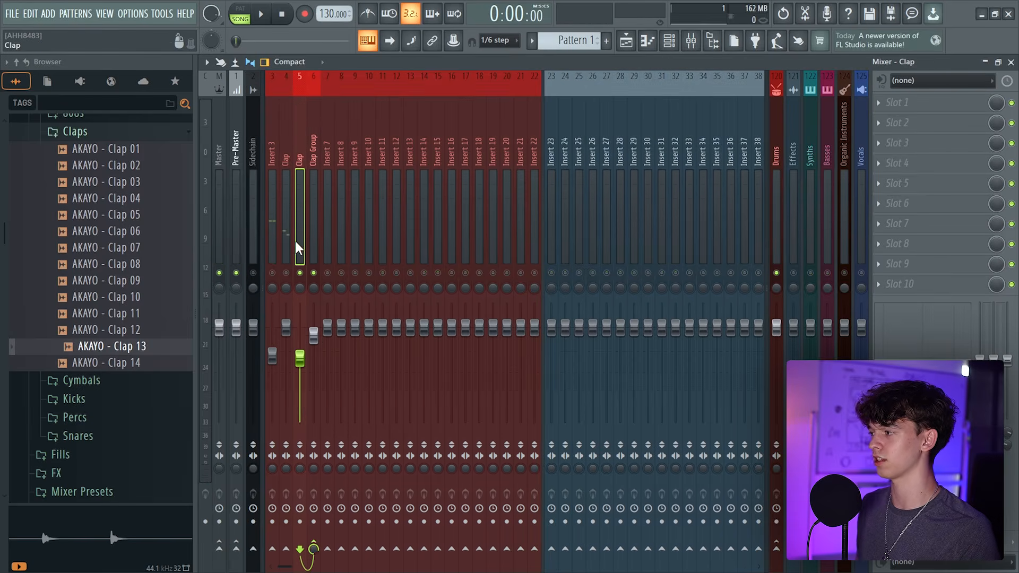
key("space")
key("space")
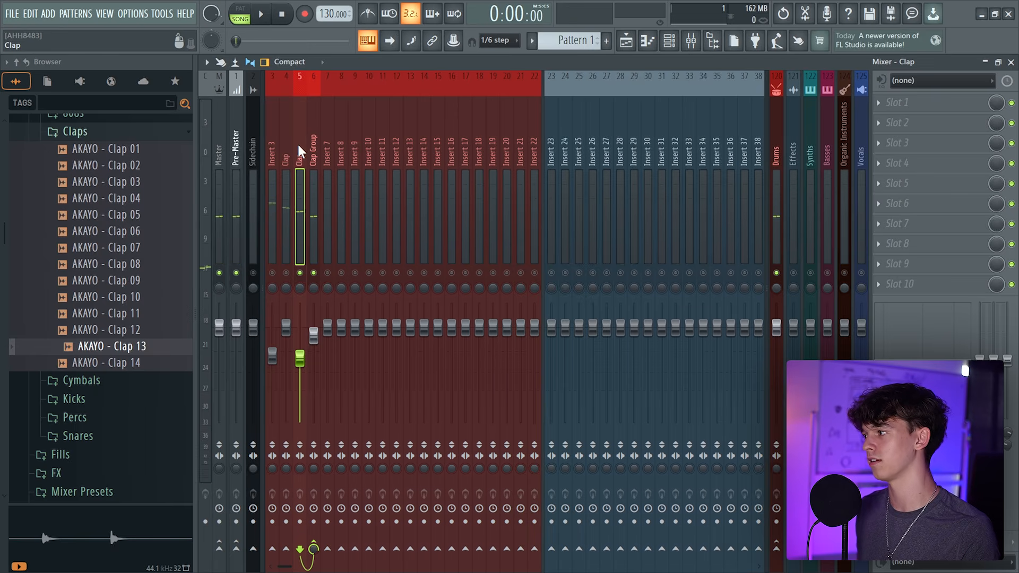
Select the first Clap insert and lower its fader to about 78% while auditioning the mix
left_click(290, 265)
key("space")
key("space")
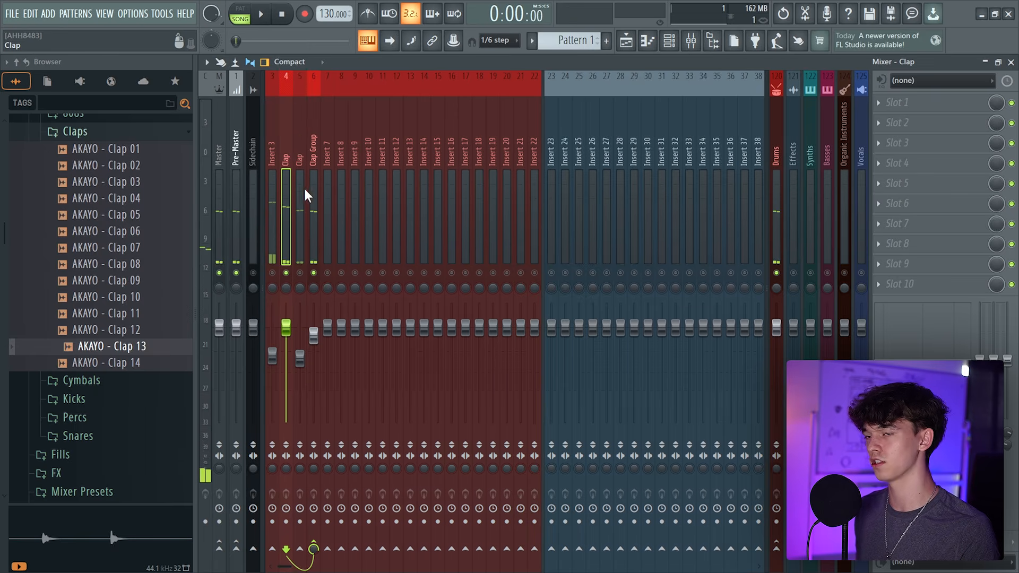
mouse_move(286, 327)
left_mouse_down()
mouse_move(286, 361)
mouse_move(300, 351)
mouse_move(286, 347)
left_mouse_up()
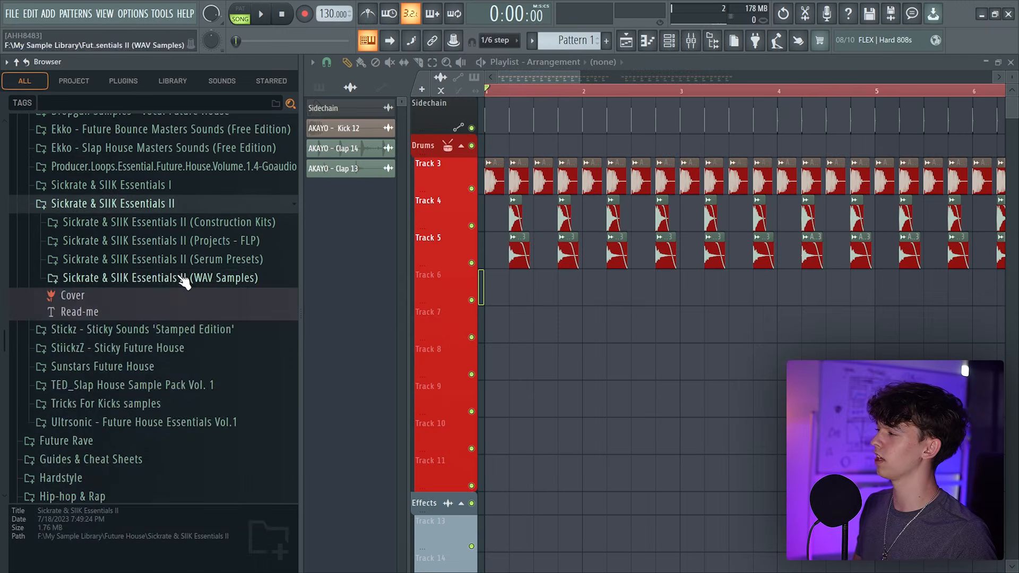
Browse the Sickrate & SIIK Essentials II Pre-Shifted Claps and add SSE2 Pre-Shifted Clap 13 128BPM on Track 6
left_click(250, 282)
left_click(94, 299)
left_click(98, 309)
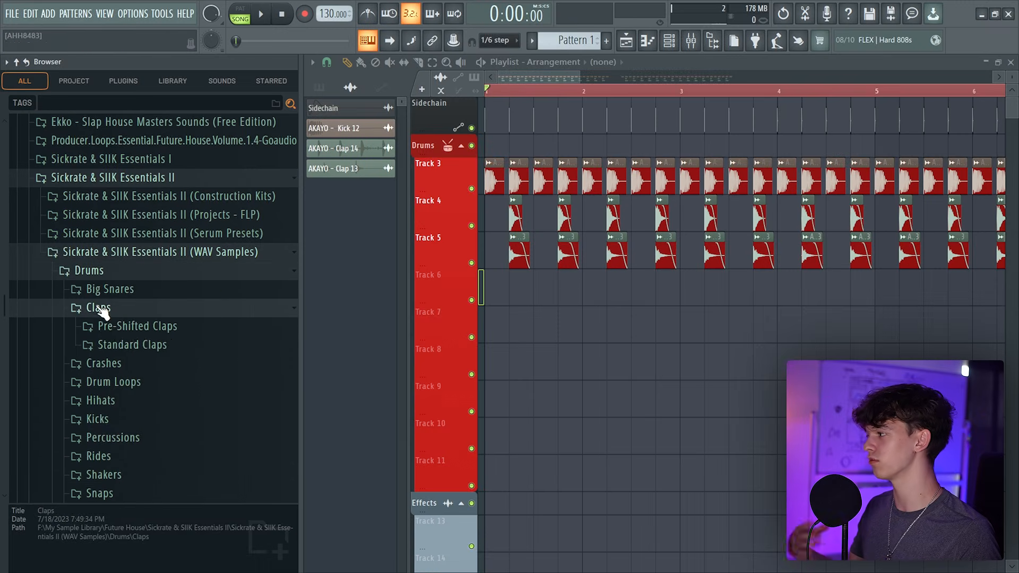
left_click(132, 326)
left_click(221, 245)
left_click(209, 179)
scroll(202, 207, "up", 3)
left_click(193, 279)
left_click(227, 381)
left_click_drag(231, 386, 444, 246)
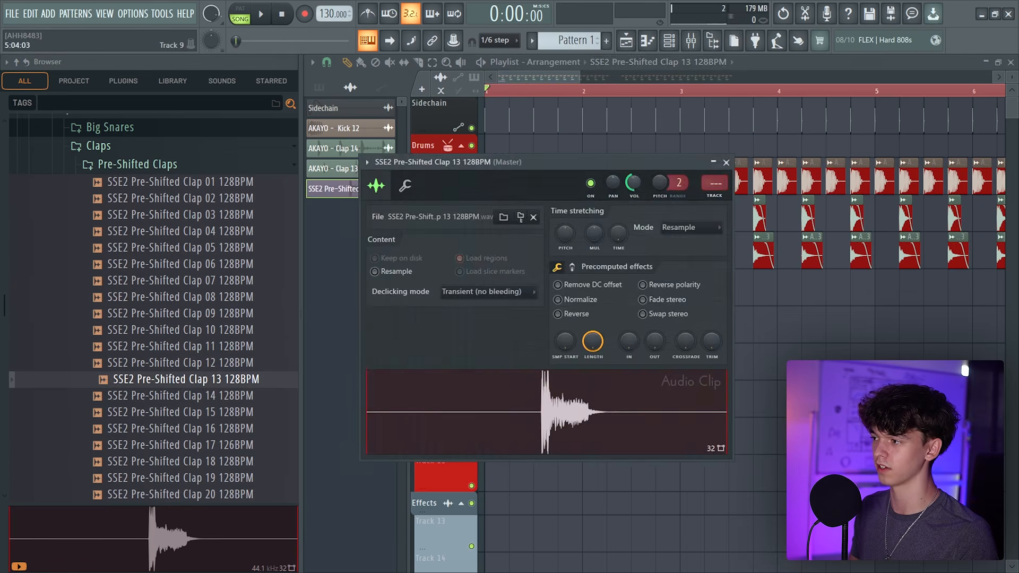
key("Escape")
key("space")
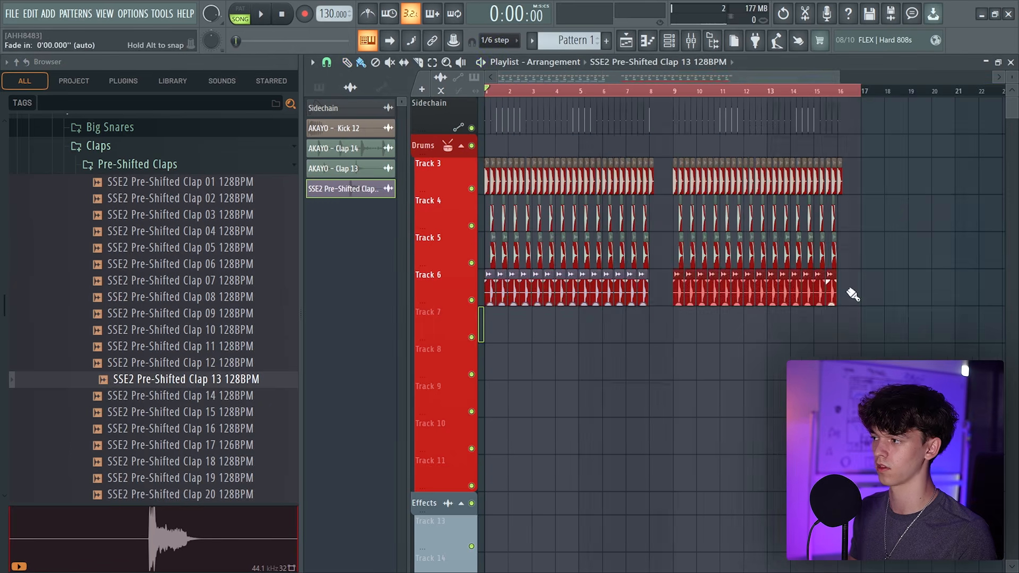
Route the new clap's mixer insert into the Clap Group bus
left_click(691, 39)
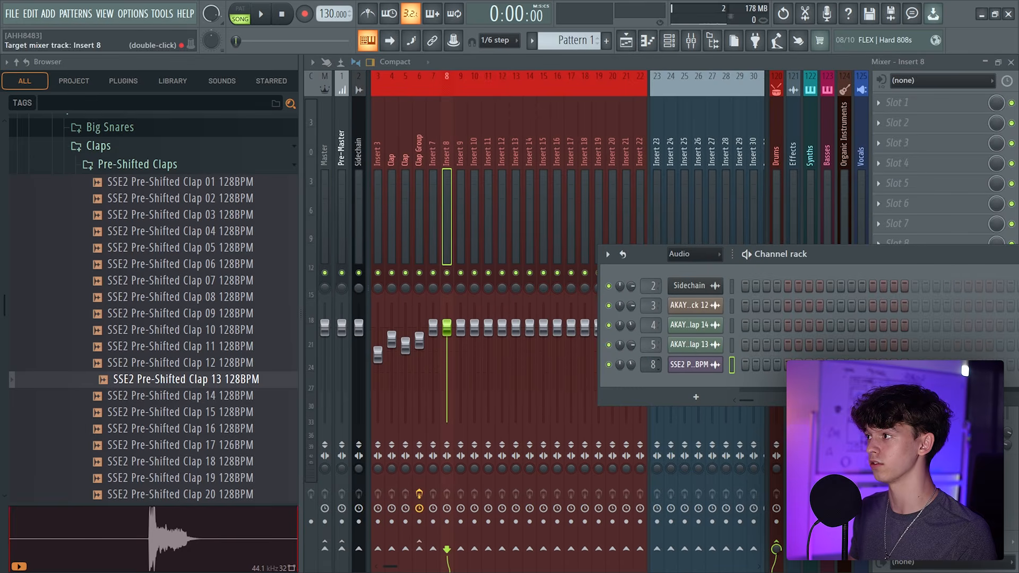
left_click(420, 547)
key("space")
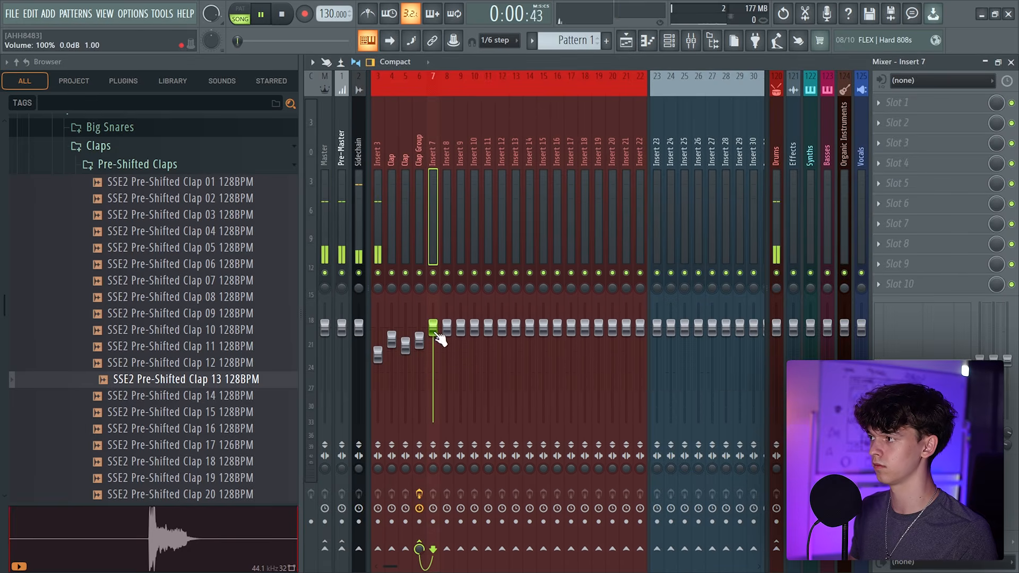
Lower the Clap Group fader to about 78% and stop playback
left_click_drag(420, 340, 419, 348)
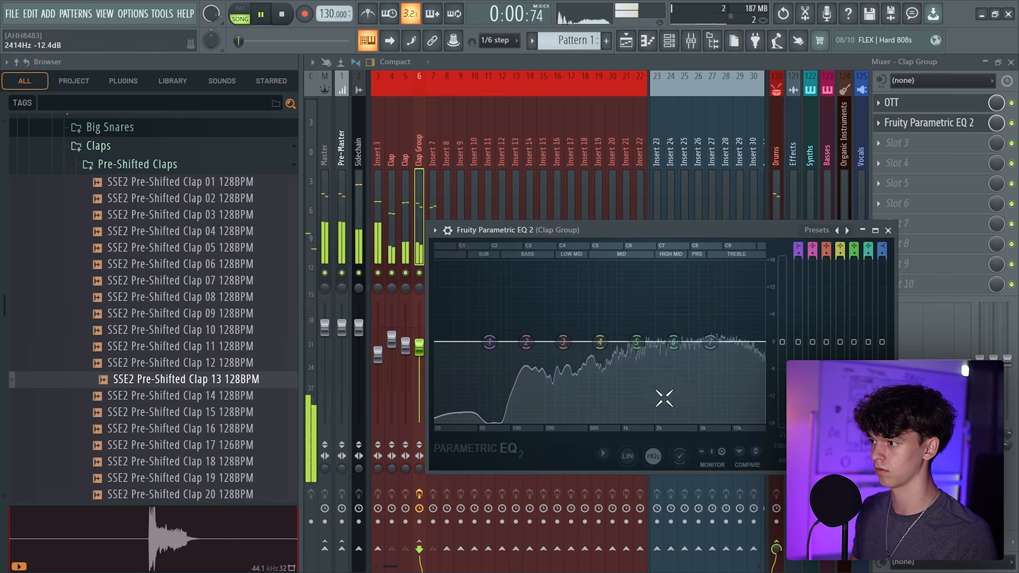
left_click_drag(728, 342, 726, 330)
key("space")
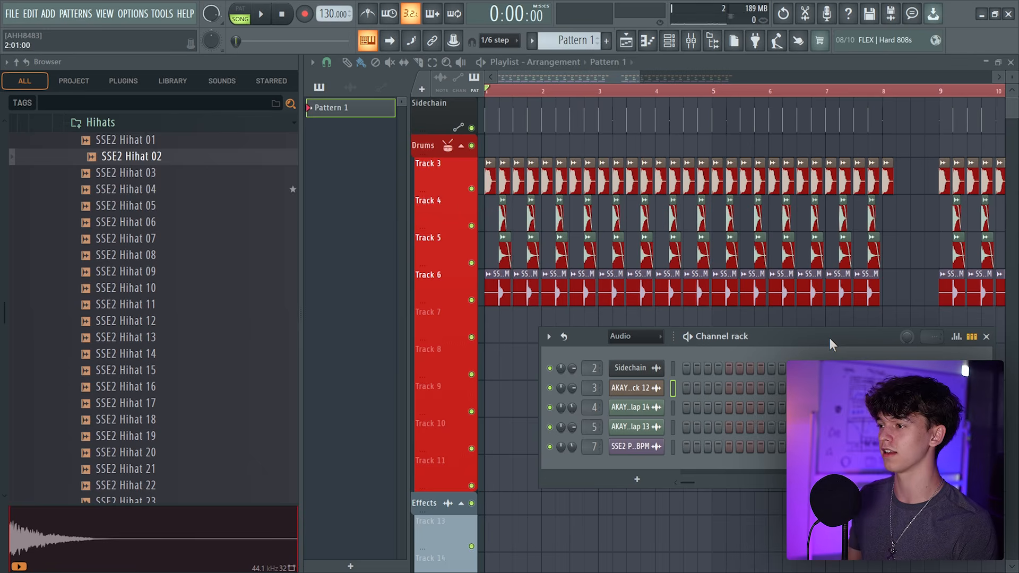
Preview samples in the Sickrate Hihats folder
left_click_drag(867, 337, 729, 206)
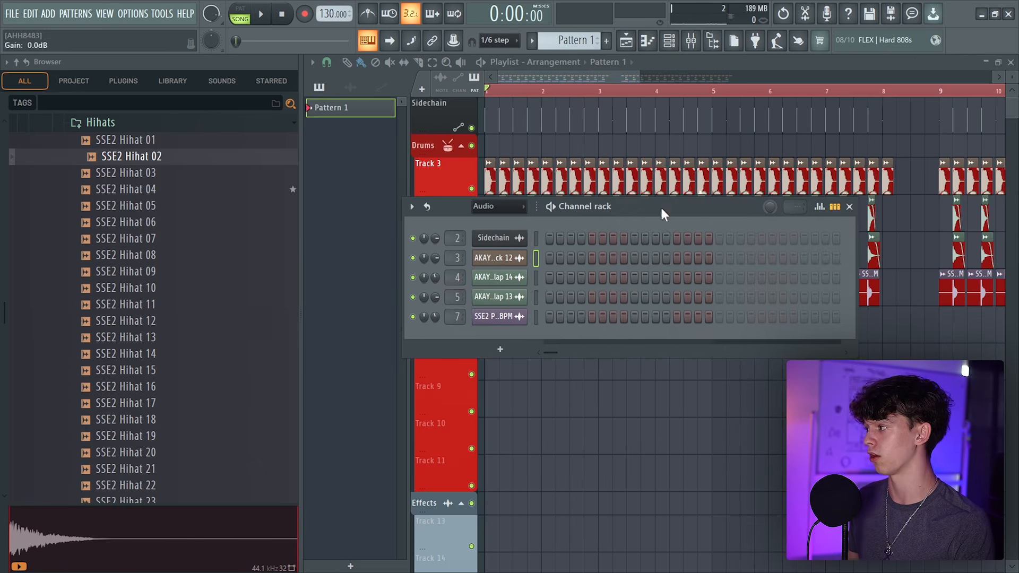
key("Down")
key("Down")
key("Down")
key("Down")
key("Down")
key("Down")
key("Down")
key("Down")
key("Down")
key("Down")
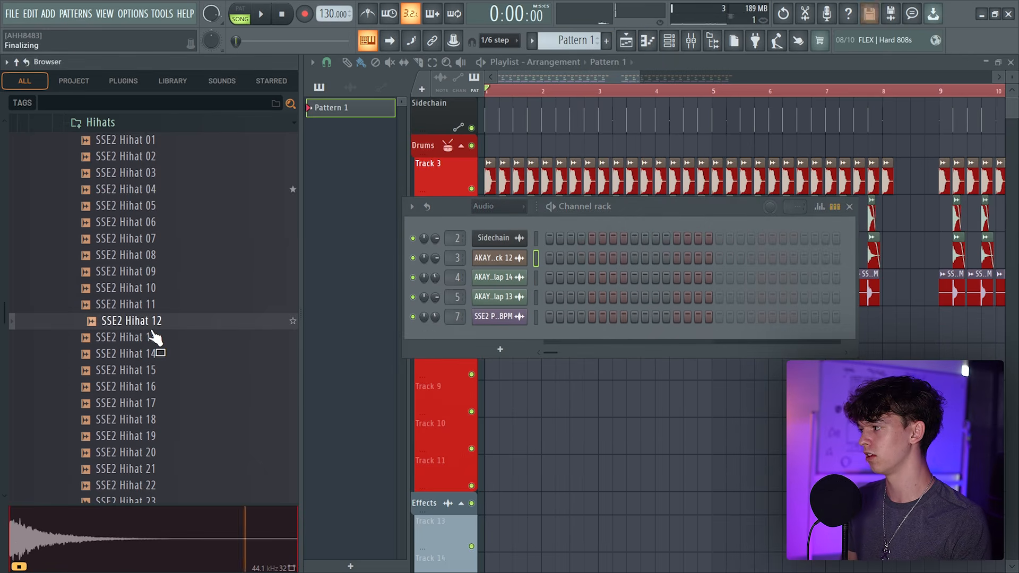
left_click_drag(498, 213, 553, 274)
key("Down")
key("Down")
key("Down")
key("Down")
key("Down")
key("Down")
key("Down")
key("Down")
key("Down")
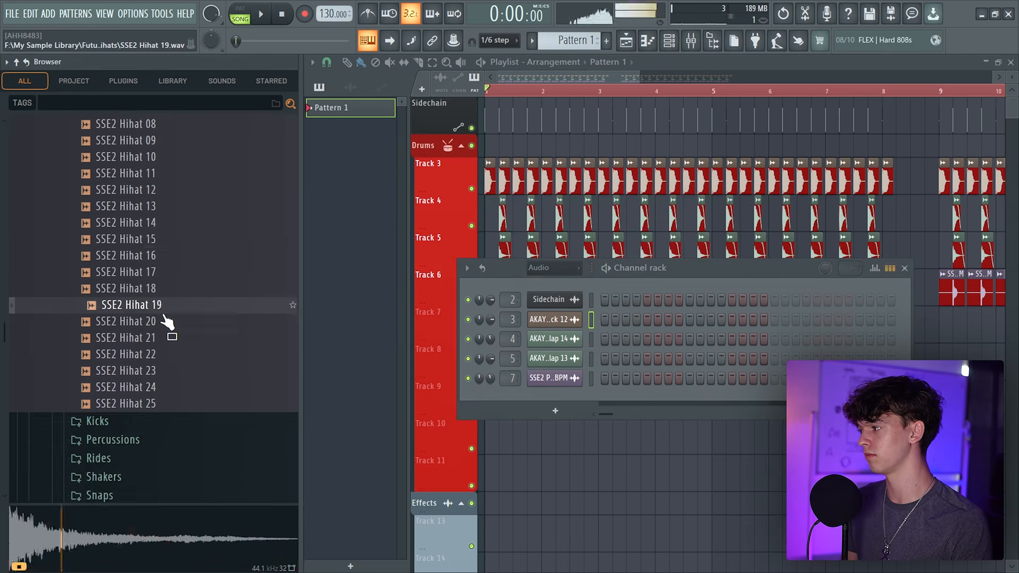
Load SSE2 Hihat 03, 01, 11 and 14 into the channel rack of a new pattern and play it
scroll(167, 370, "up", 4)
left_click(154, 240)
left_click_drag(154, 236, 586, 416)
left_click_drag(153, 211, 523, 332)
left_click_drag(159, 371, 551, 351)
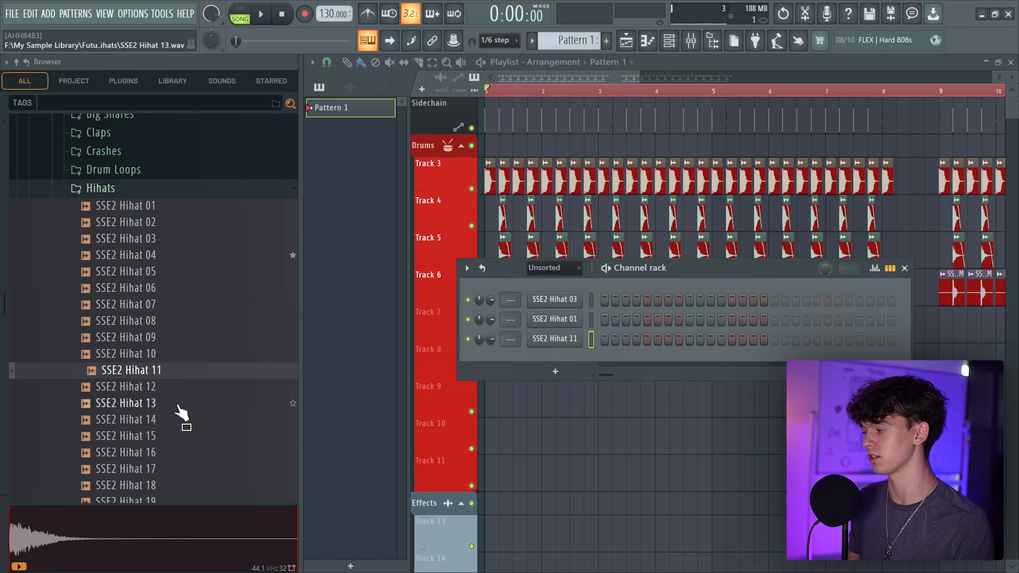
left_click_drag(177, 419, 721, 363)
key("space")
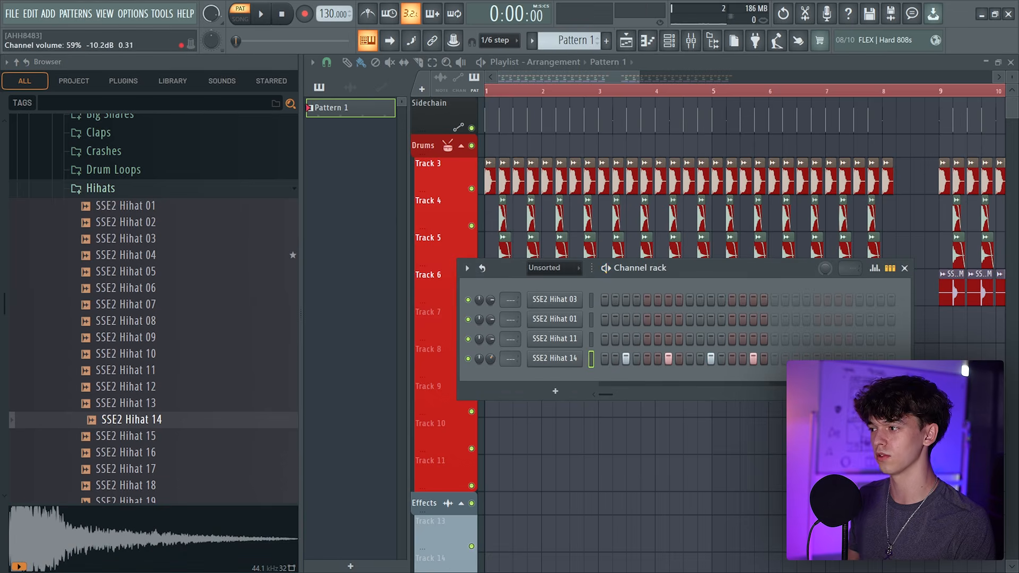
Open the graph editor under the channel rack and switch to the Pan parameter
left_click(875, 268)
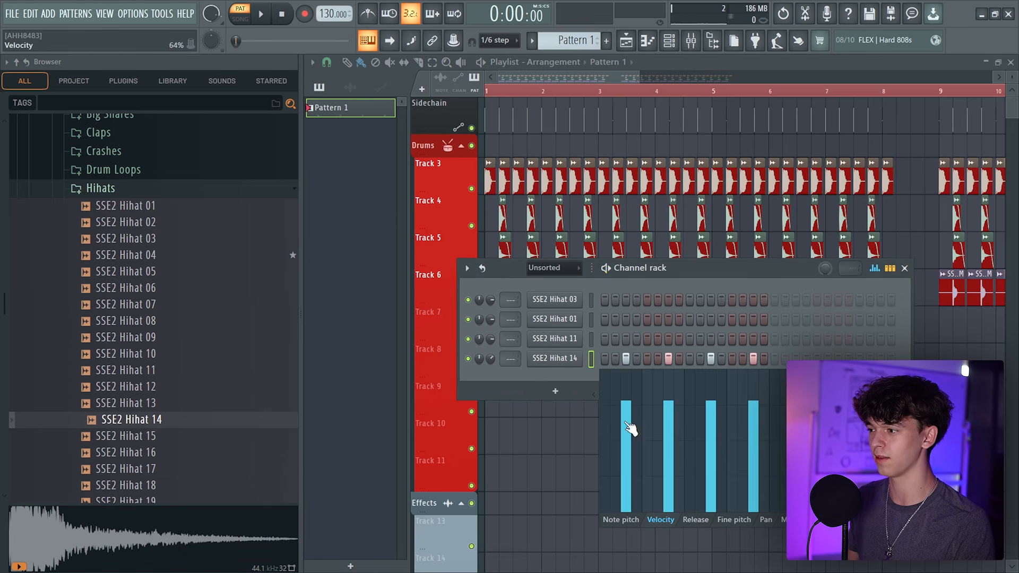
key("space")
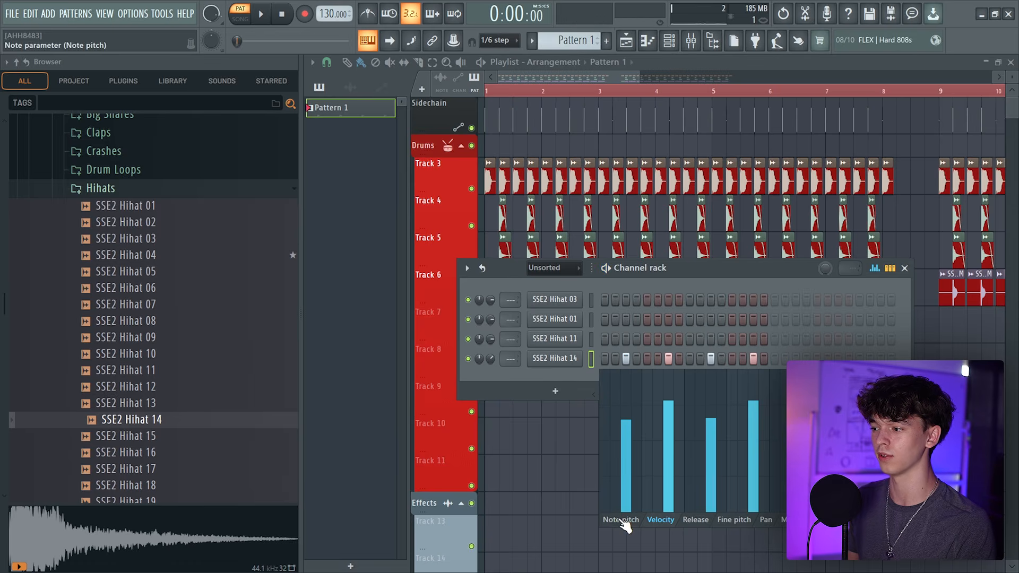
left_click(765, 521)
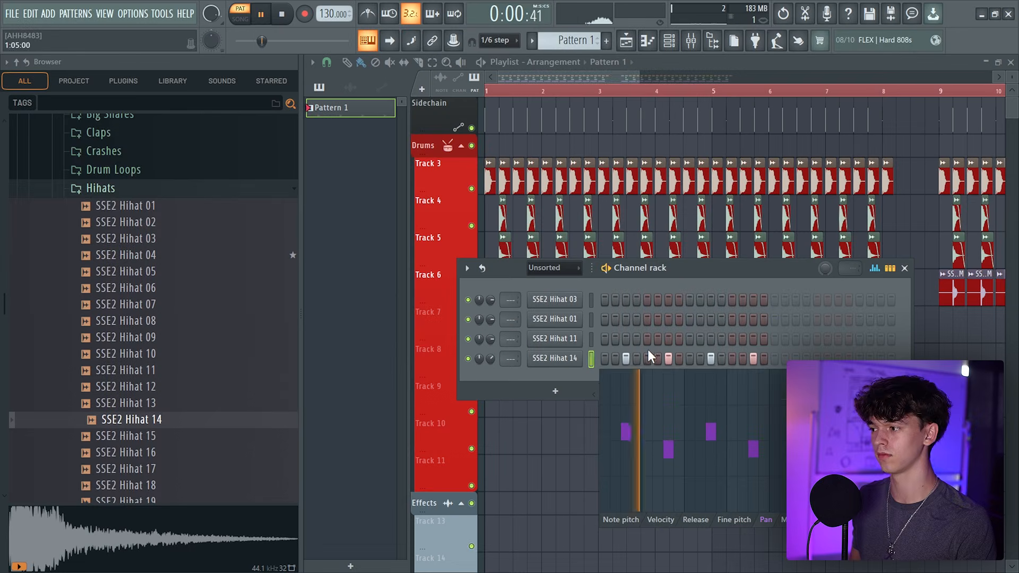
key("space")
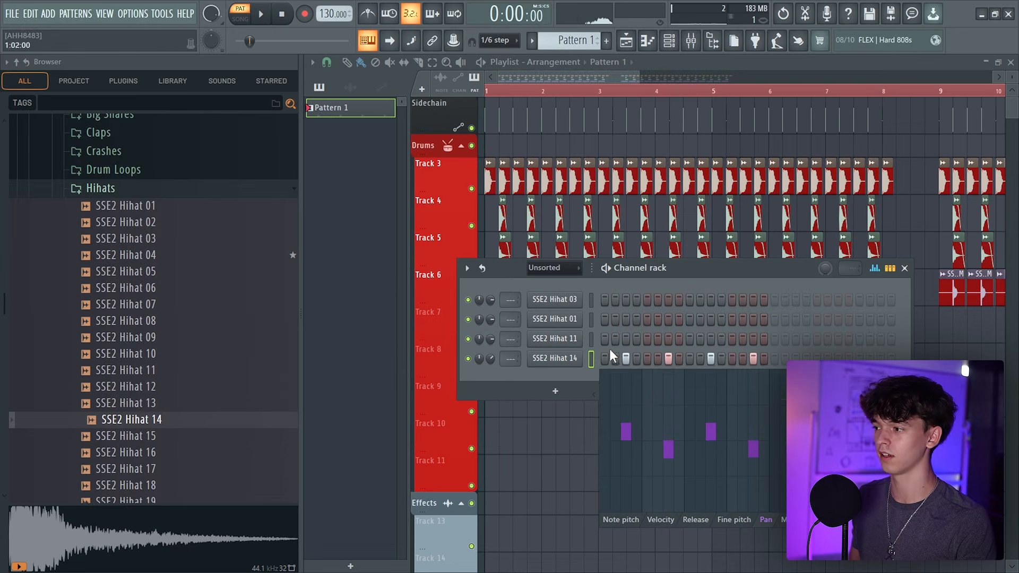
Paste the hi-hat step pattern onto the SSE2 Hihat 11 channel and play it back
left_click(591, 339)
key("ctrl+v")
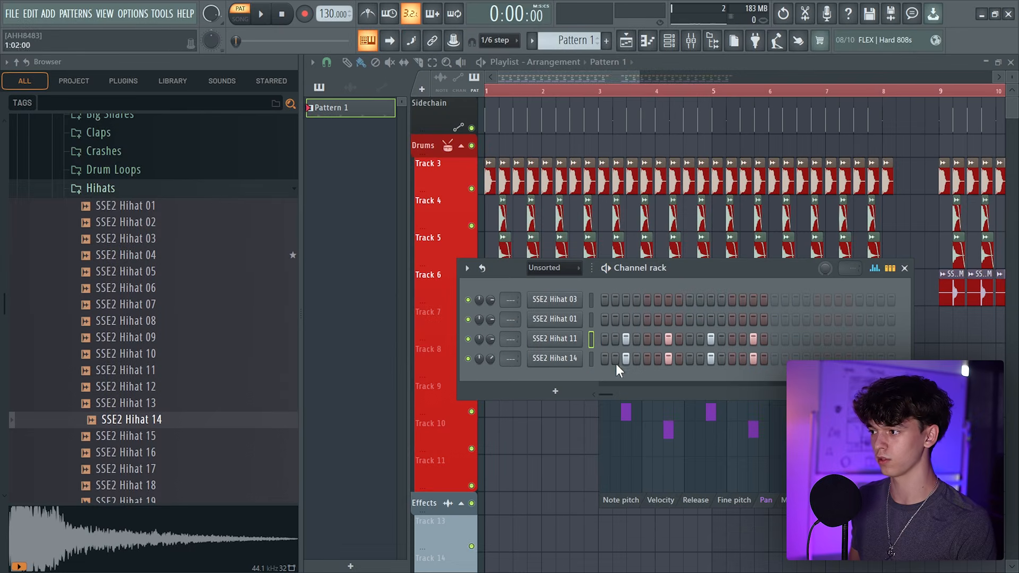
left_click_drag(687, 268, 655, 221)
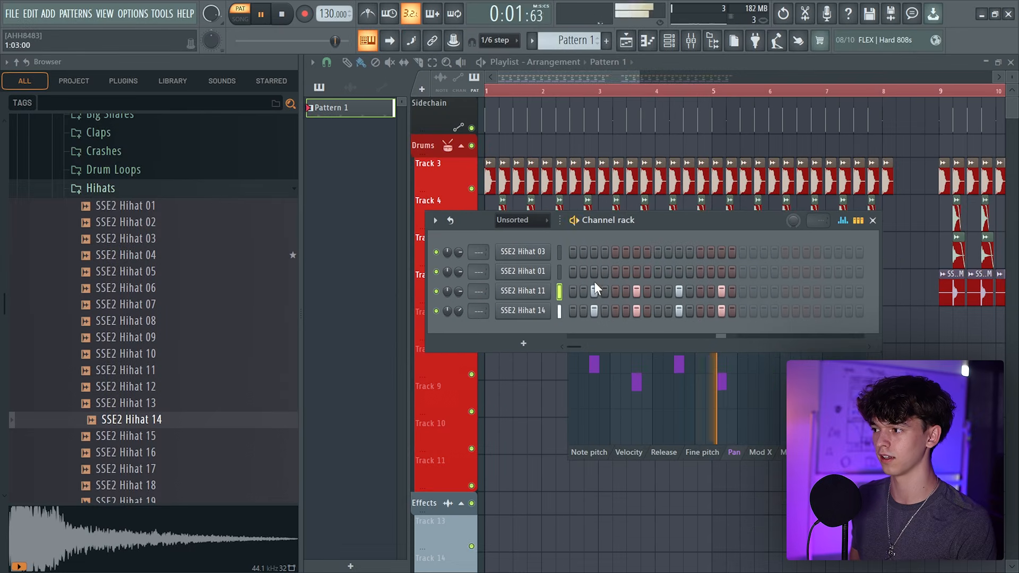
key("space")
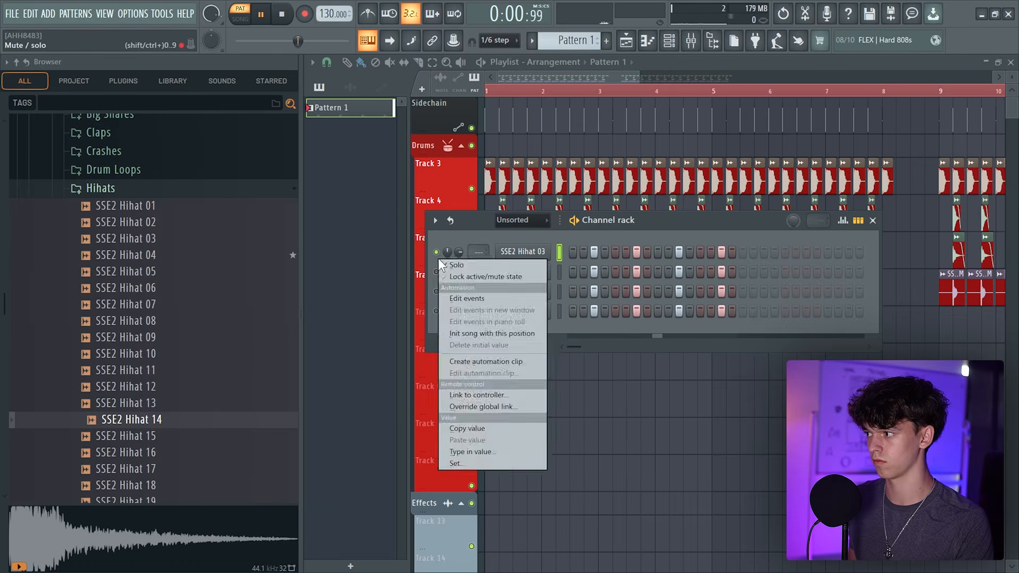
Delete the SSE2 Hihat 01 channel from the channel rack
left_click(446, 253)
right_click(552, 271)
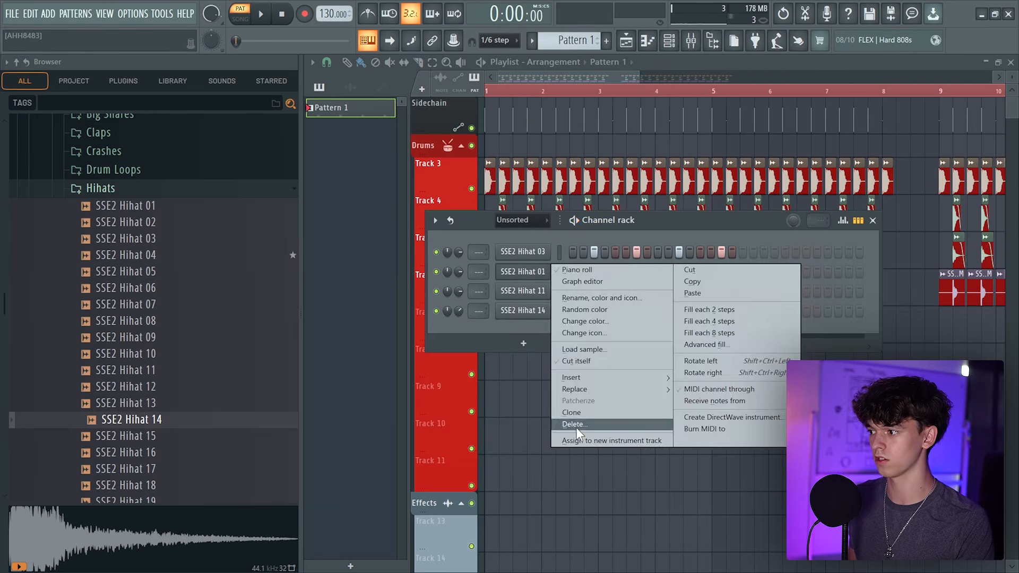
left_click(576, 428)
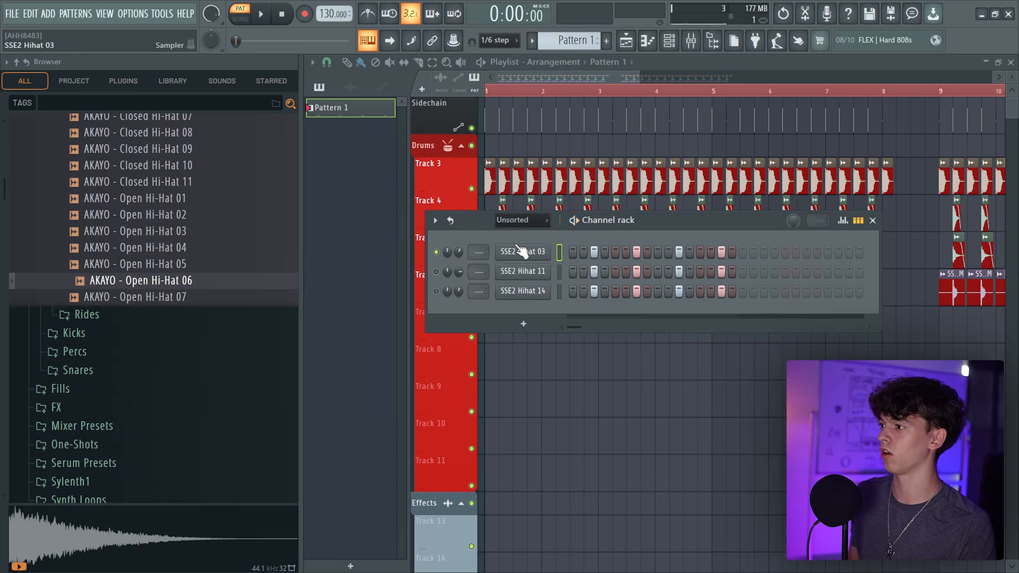
Replace the SSE2 Hihat 03 channel's sample with AKAYO - Open Hi-Hat 06
left_click(521, 251)
left_click_drag(128, 280, 130, 293)
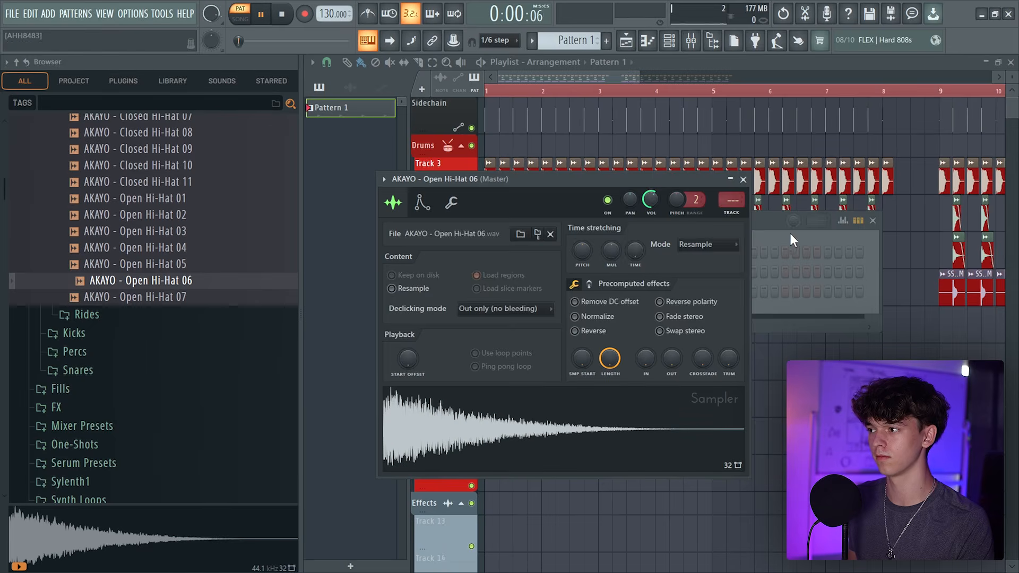
key("F6")
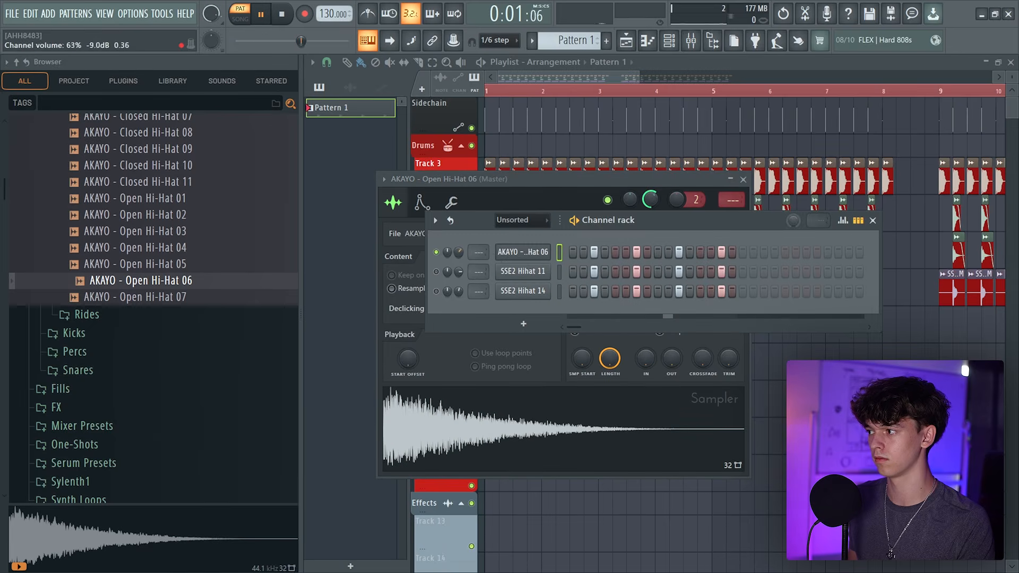
key("space")
Replace the SSE2 Hihat 14 channel's sample with AKAYO - Open Hi-Hat 03 and toggle one of its steps
left_click(523, 291)
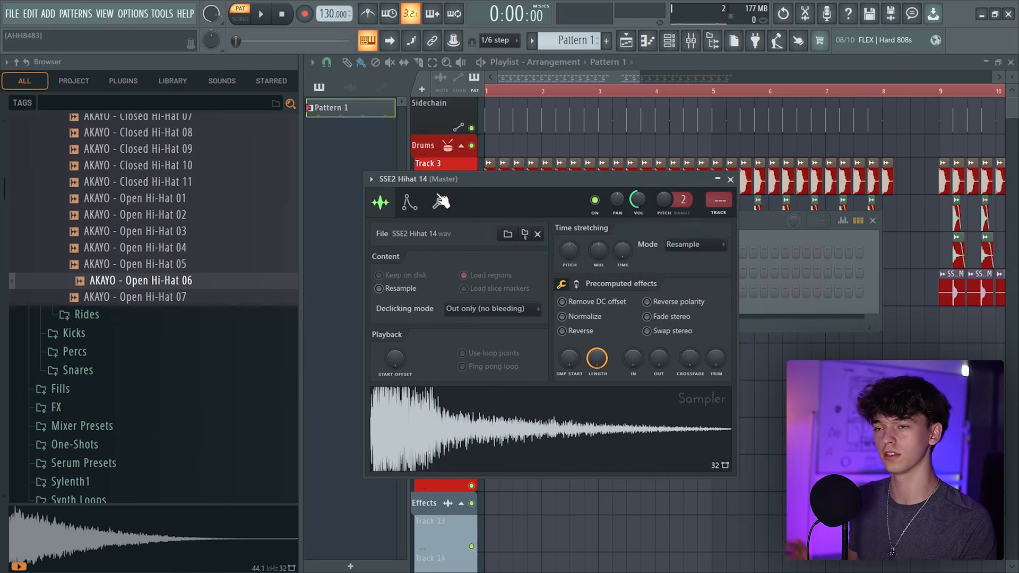
left_click(137, 267)
scroll(210, 309, "up", 2)
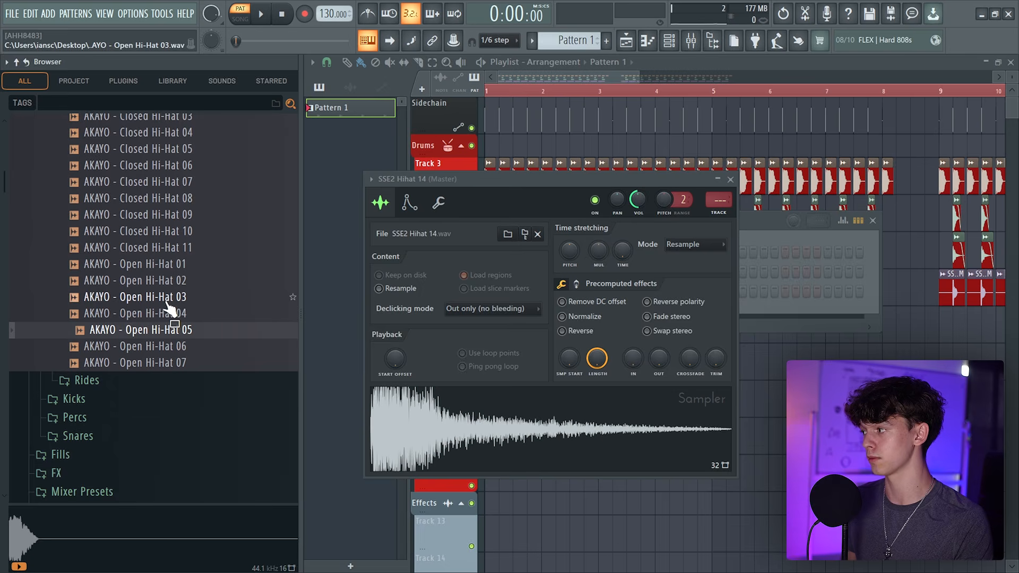
left_click(178, 301)
left_click_drag(217, 296, 478, 345)
key("space")
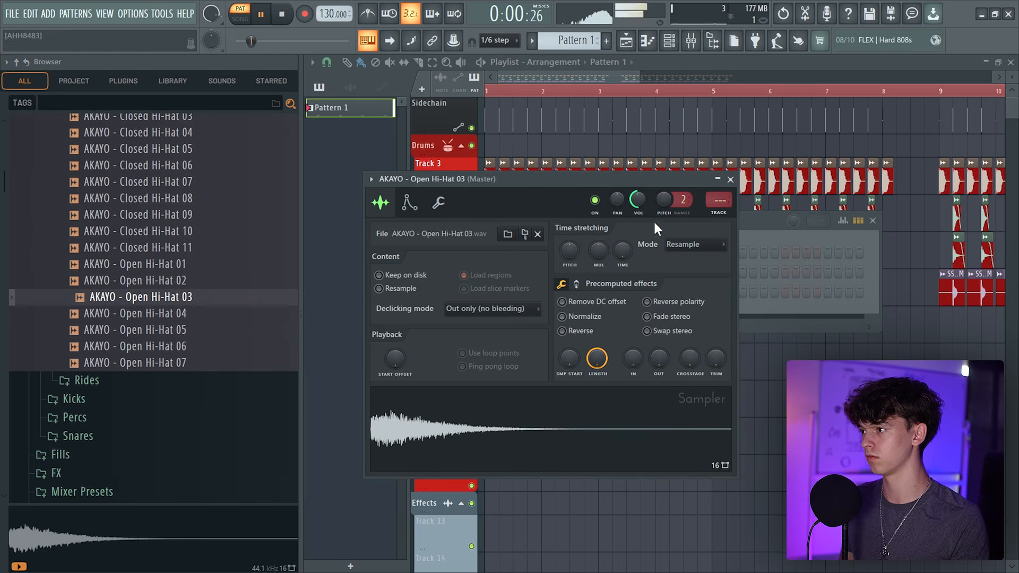
left_click(731, 179)
left_click(708, 293)
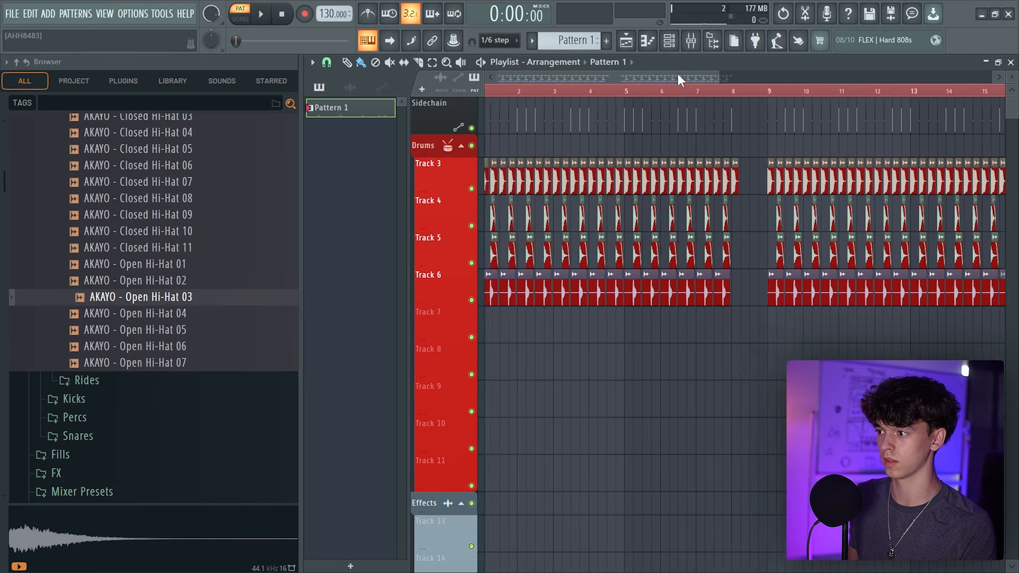
Repeat Pattern 1 on Track 7 across bars 9 to 16 and play the song
scroll(677, 76, "up", 1)
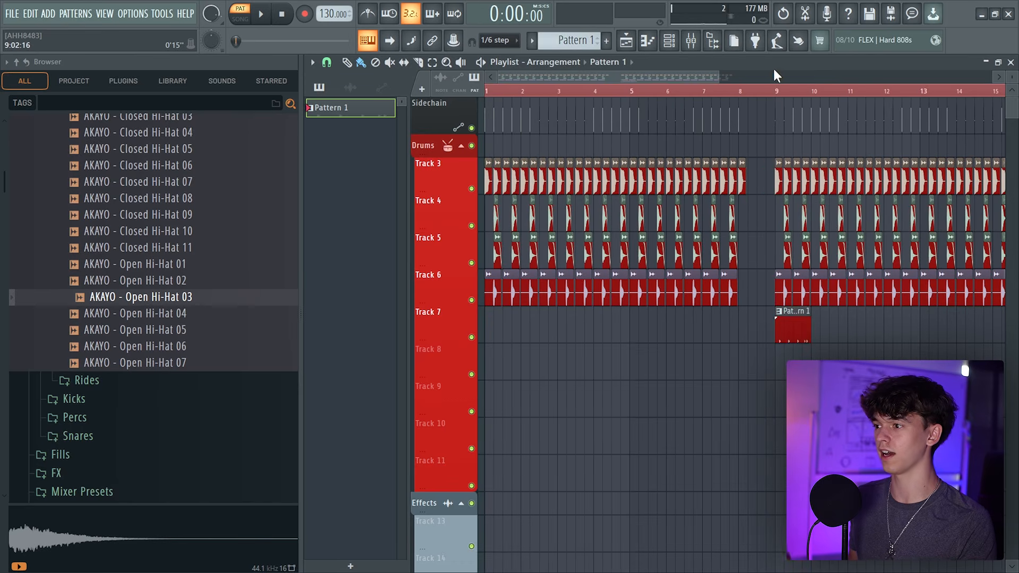
left_click_drag(774, 76, 823, 76)
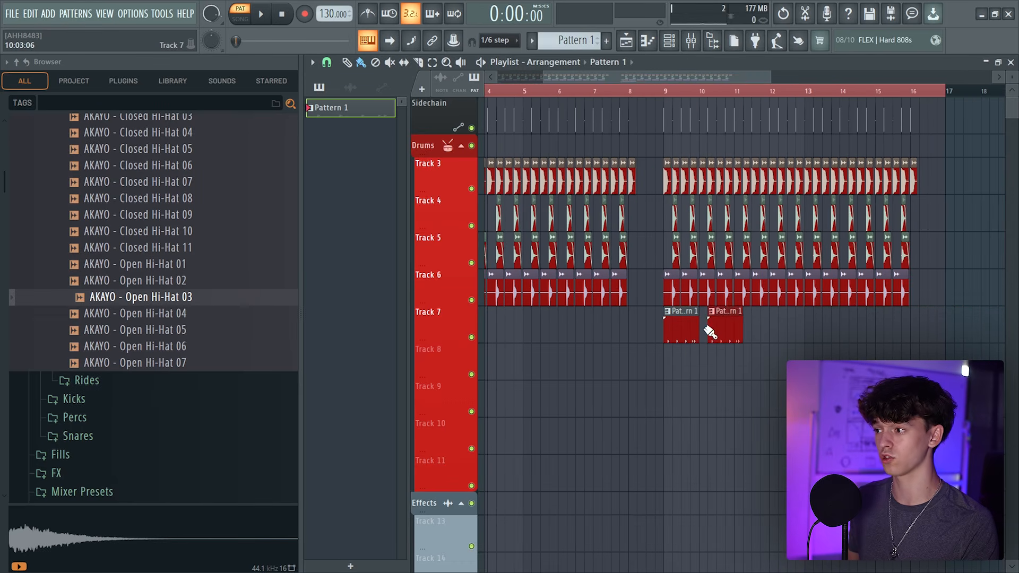
left_click_drag(736, 331, 810, 331)
scroll(736, 101, "down", 2)
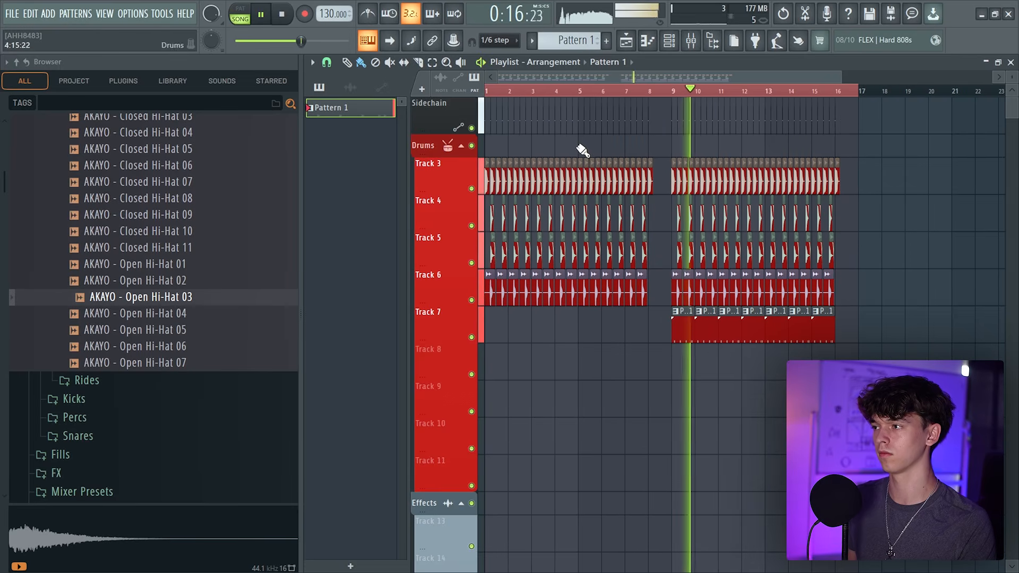
left_click(670, 40)
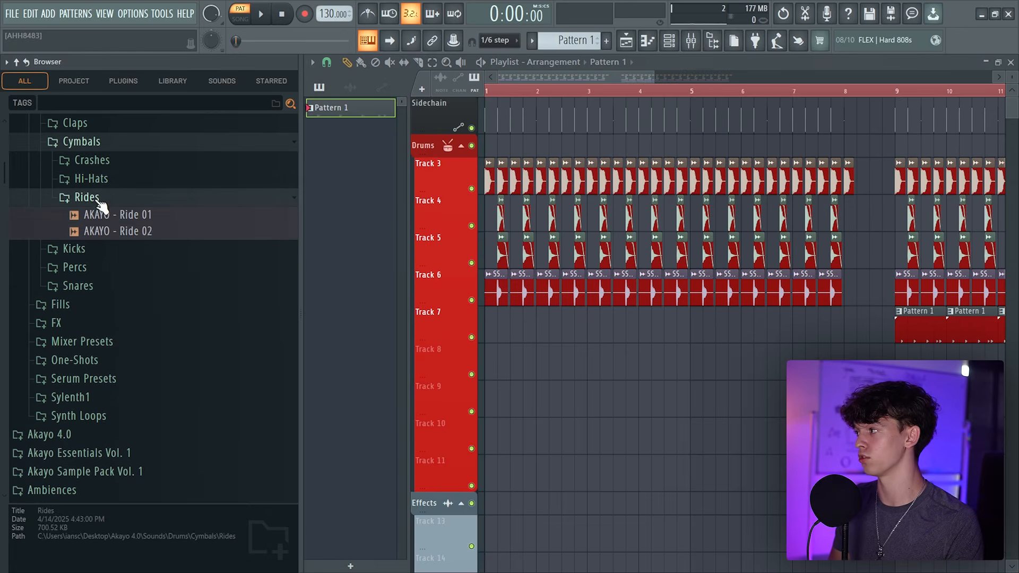
Place AKAYO - Ride 02 at the start of Track 8
left_click_drag(117, 231, 569, 361)
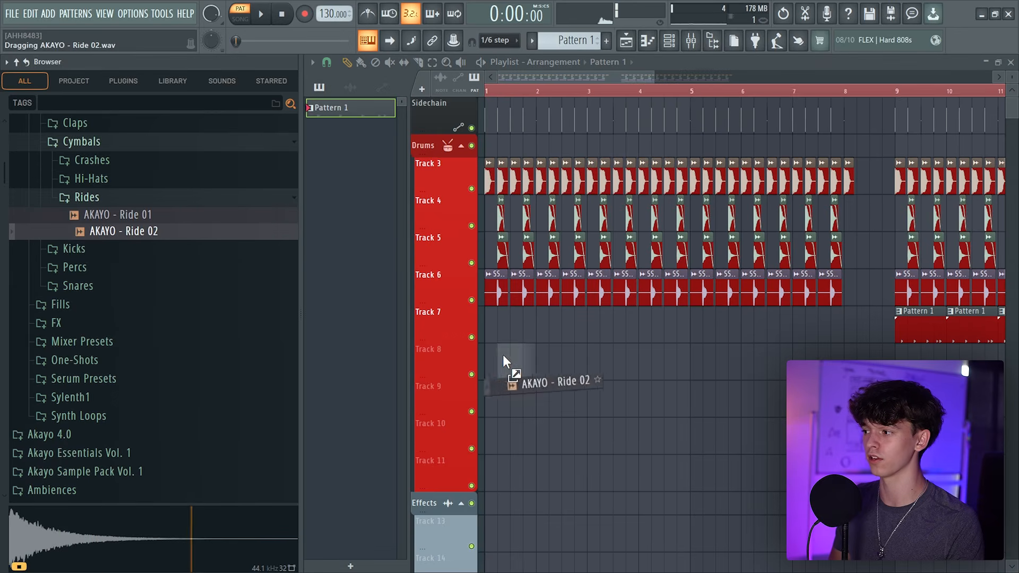
left_click_drag(504, 361, 507, 360)
left_click(516, 352)
key("Escape")
key("space")
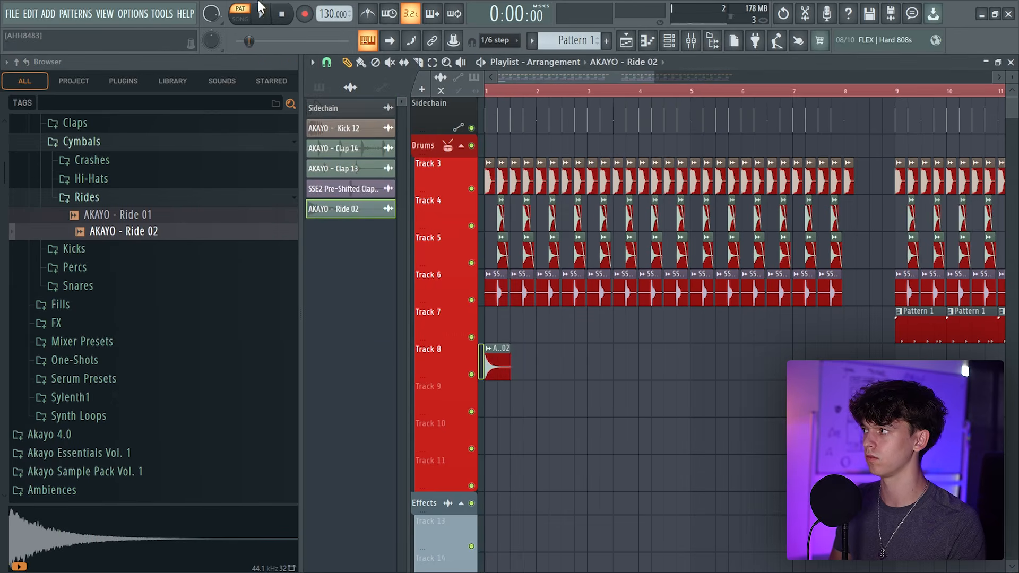
Repeat the Ride 02 clip across roughly the first eight bars of Track 8
key("l")
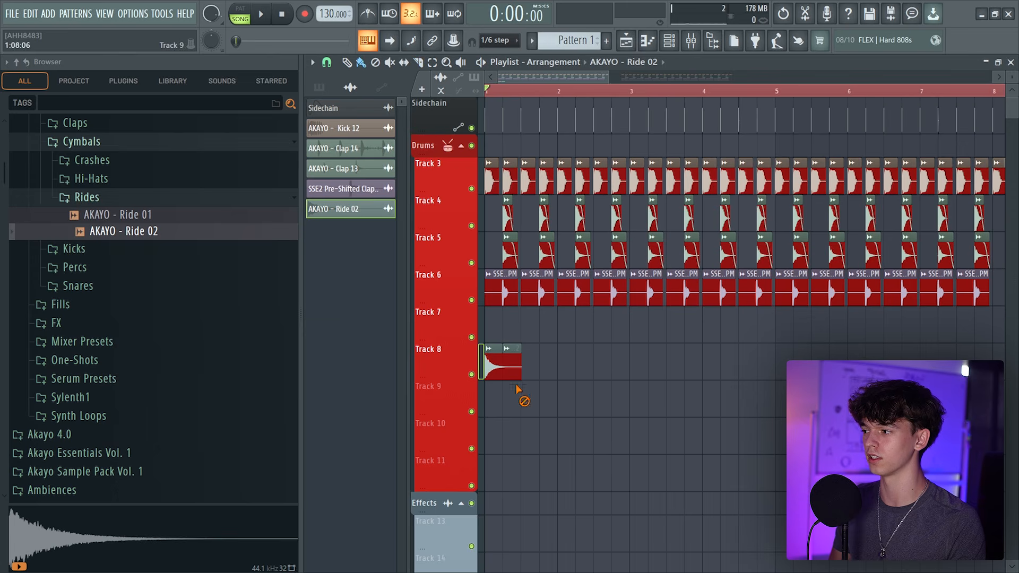
key("space")
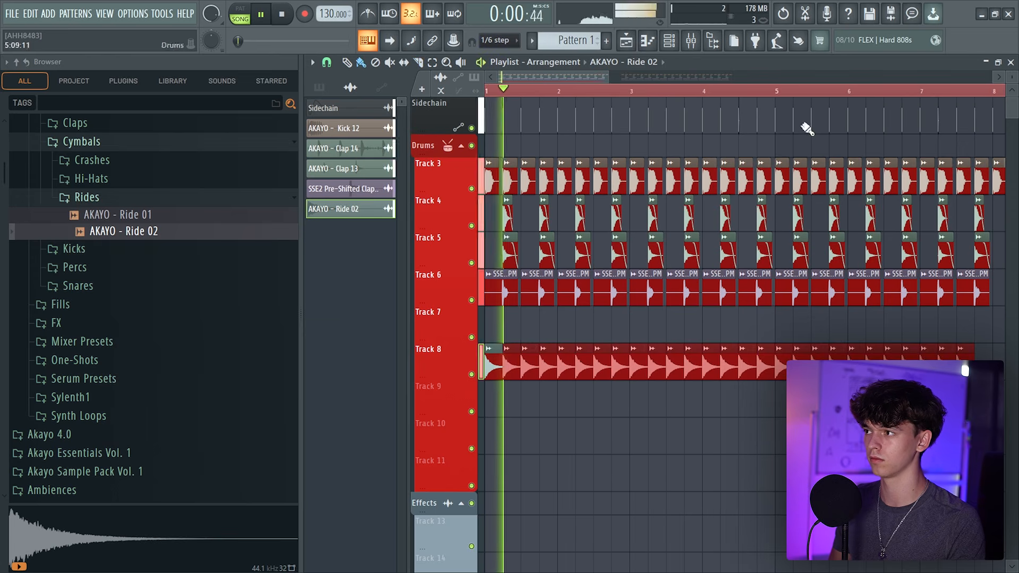
scroll(805, 160, "down", 3)
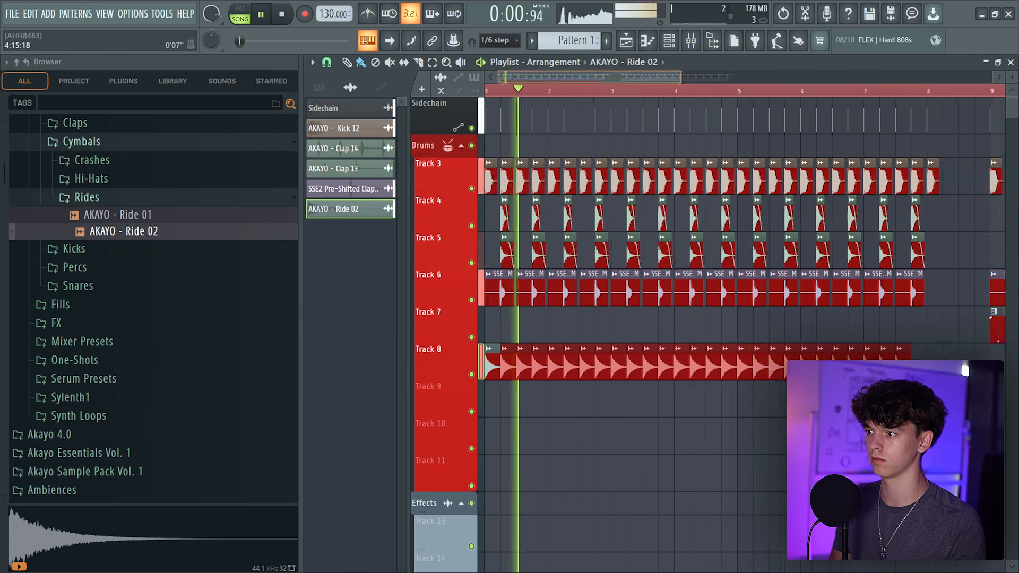
Open the sample settings of the last ride clip on Track 8
left_click(793, 369)
left_click_drag(791, 370, 786, 368)
double_click(785, 366)
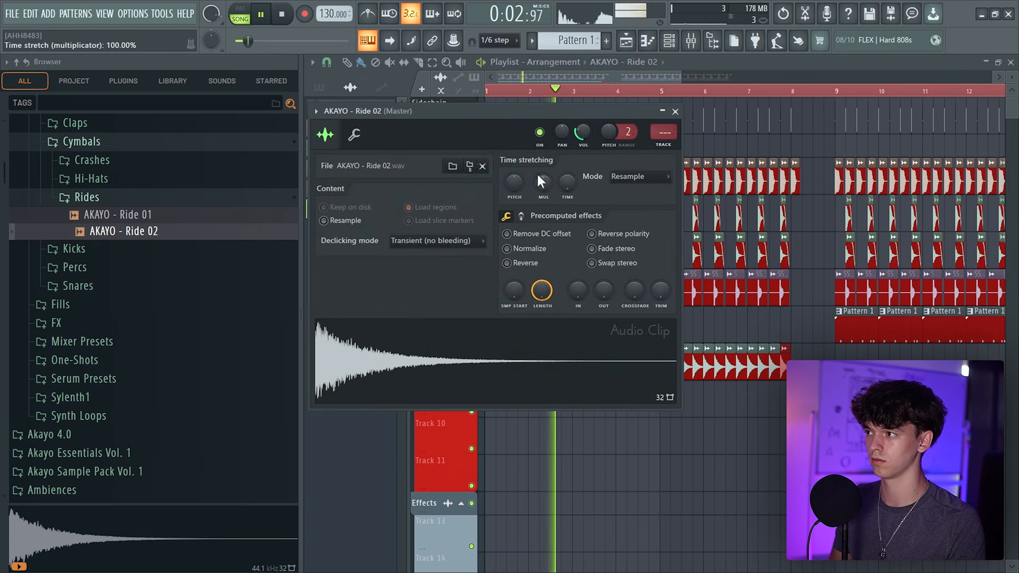
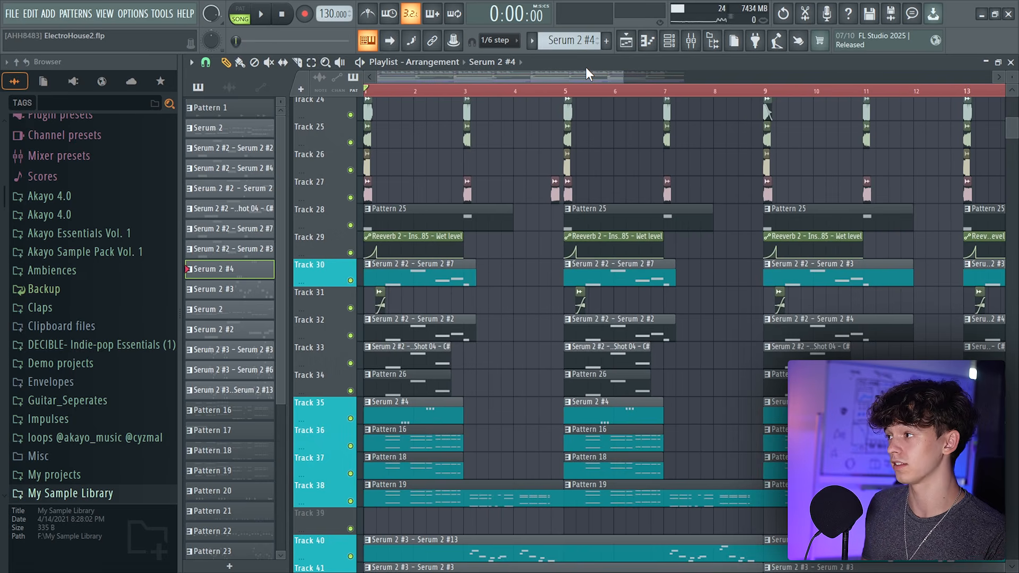
Solo the percussion sample tracks one at a time and play them to listen
scroll(372, 289, "up", 5)
scroll(361, 290, "up", 3)
right_click(351, 269)
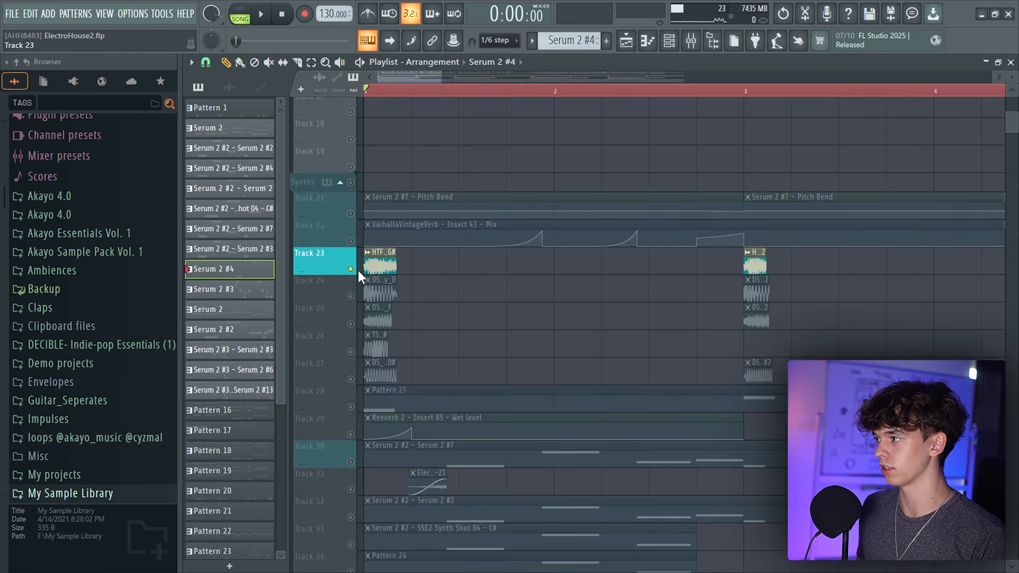
right_click(350, 323)
key("space")
right_click(350, 351)
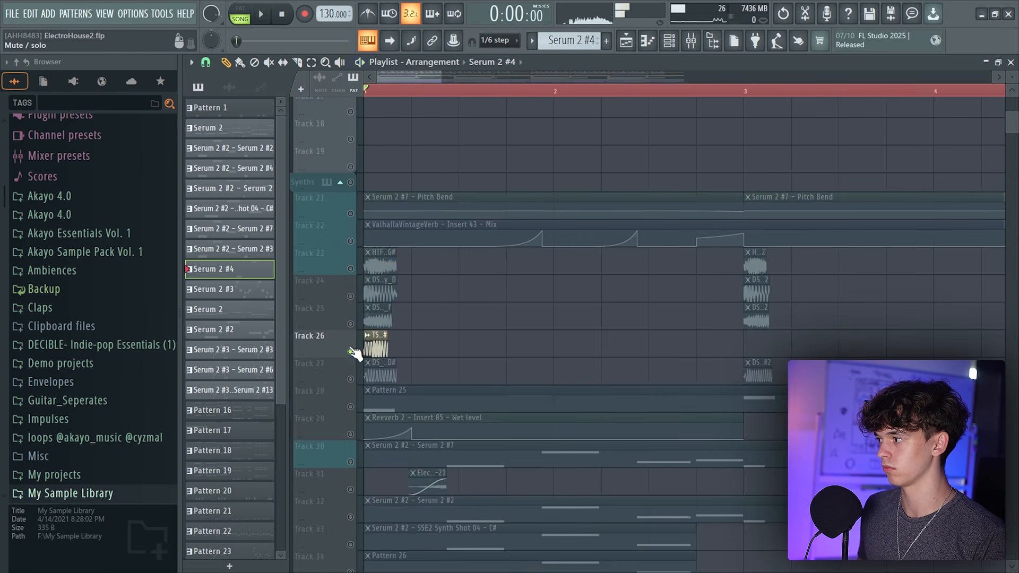
right_click(351, 379)
scroll(478, 292, "down", 4)
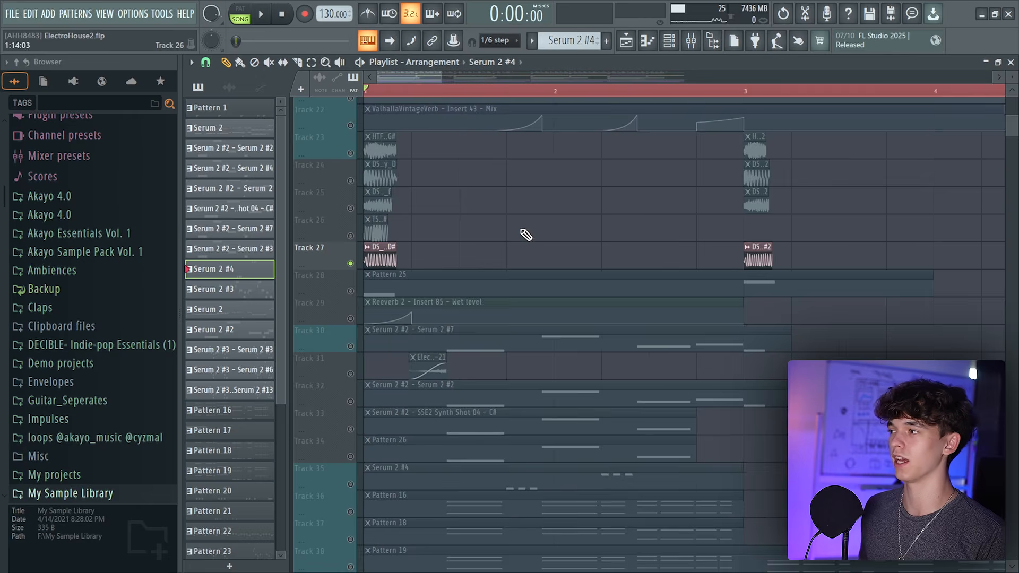
right_click(350, 264)
scroll(422, 98, "down", 3)
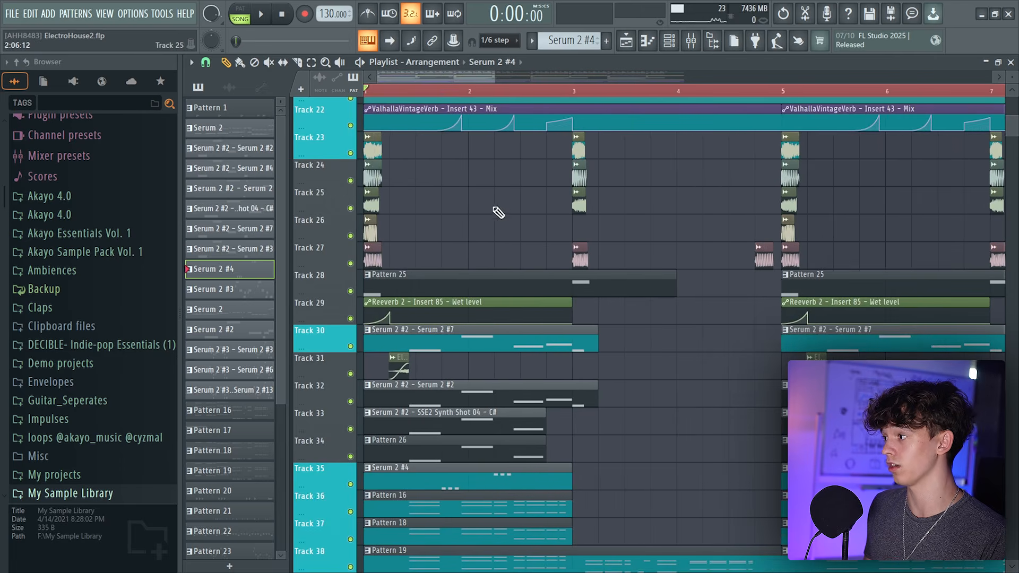
key("space")
Solo the Pattern 26 track and play it, then toggle a lower synth track
scroll(464, 266, "down", 3)
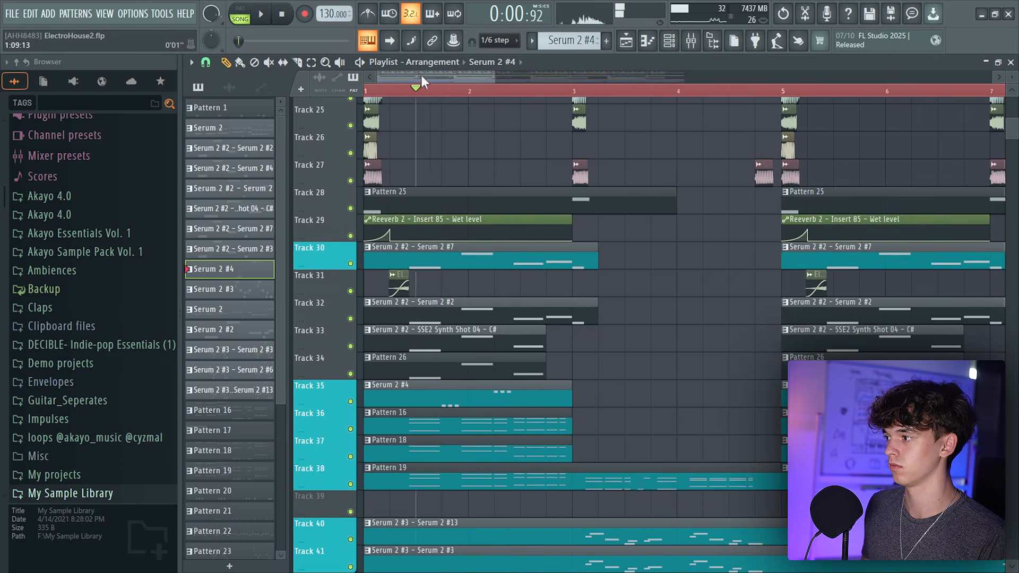
scroll(420, 90, "down", 3)
scroll(392, 265, "down", 4)
right_click(350, 259)
key("space")
scroll(389, 88, "up", 3)
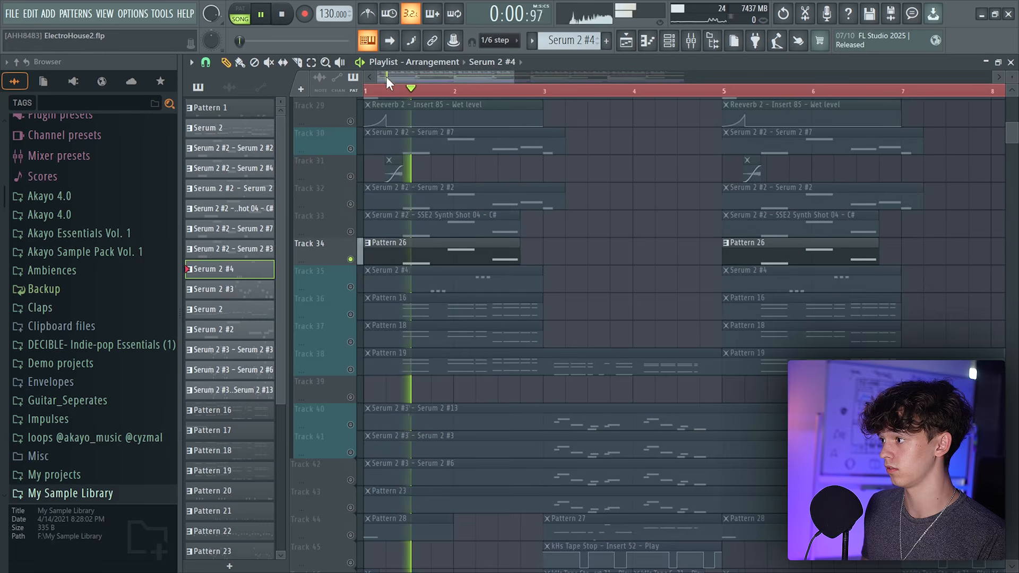
left_click(437, 243)
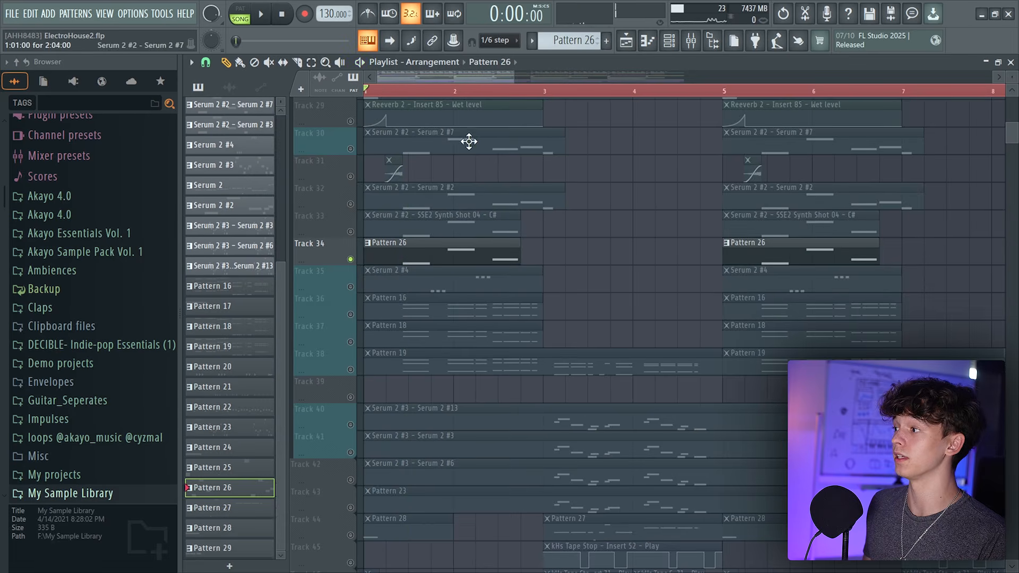
left_click(351, 452)
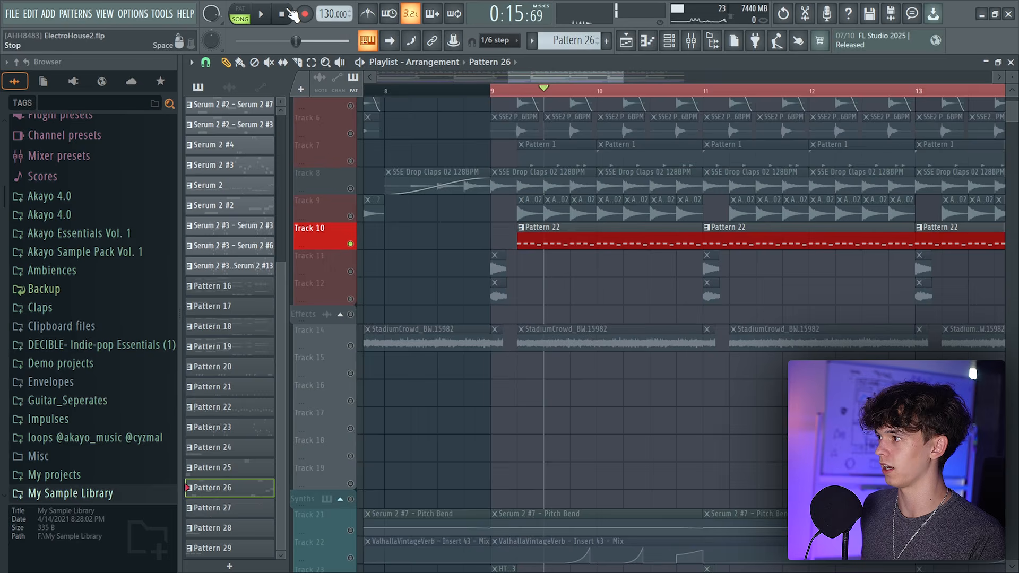
Play the song from around bar 9 and listen to the full drum section
left_click_drag(530, 77, 542, 81)
key("space")
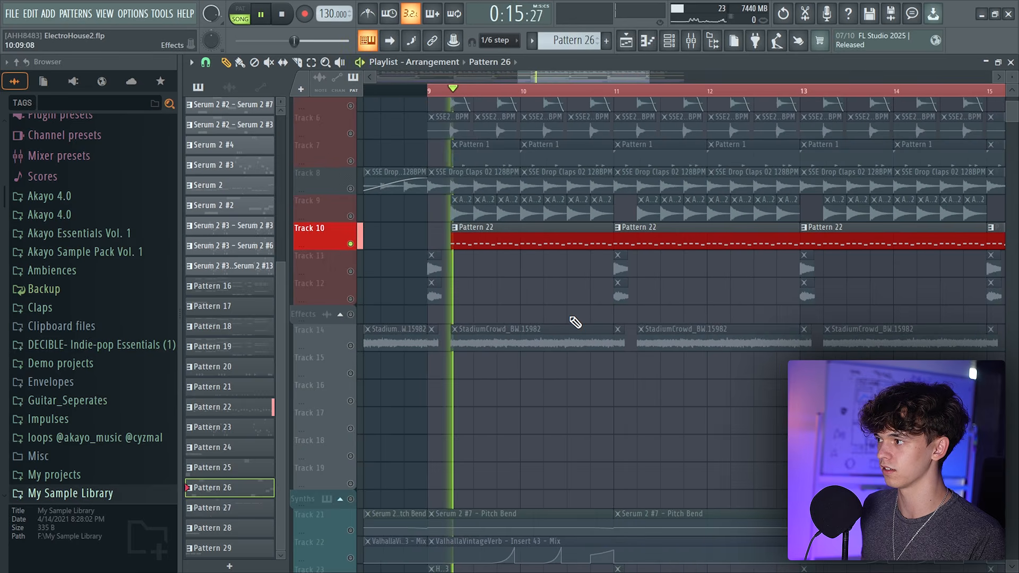
scroll(558, 324, "up", 2)
left_click(351, 298, "ctrl")
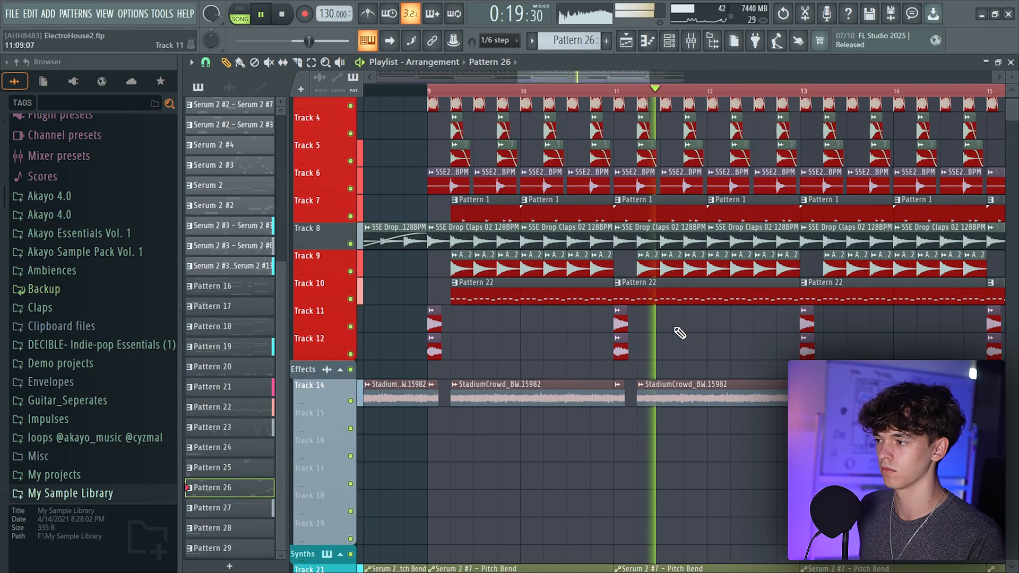
key("space")
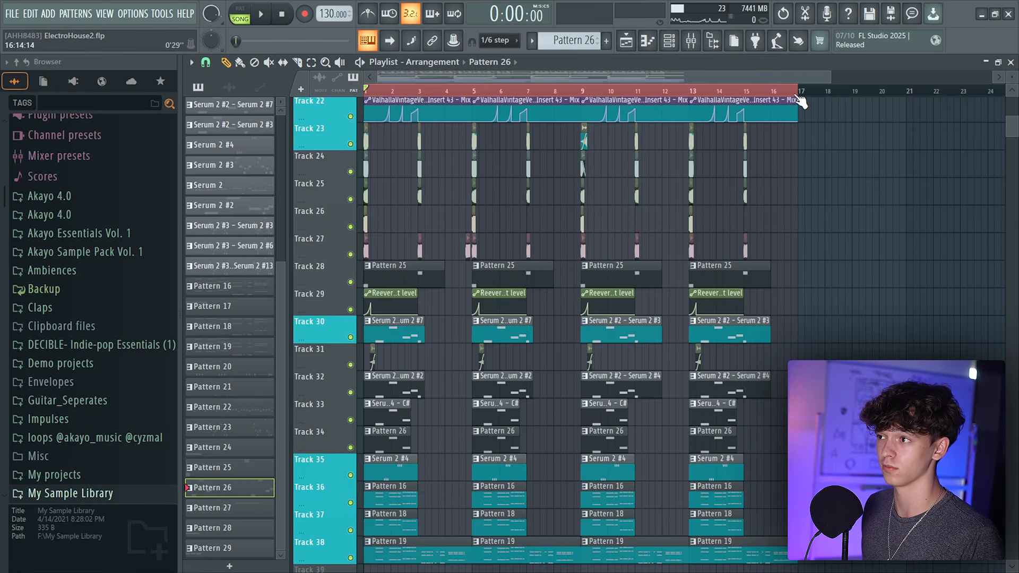
Select everything in the playlist and move the whole arrangement to start at bar 17
key("ctrl+a")
scroll(801, 101, "down", 3, "ctrl")
left_click_drag(377, 281, 627, 270)
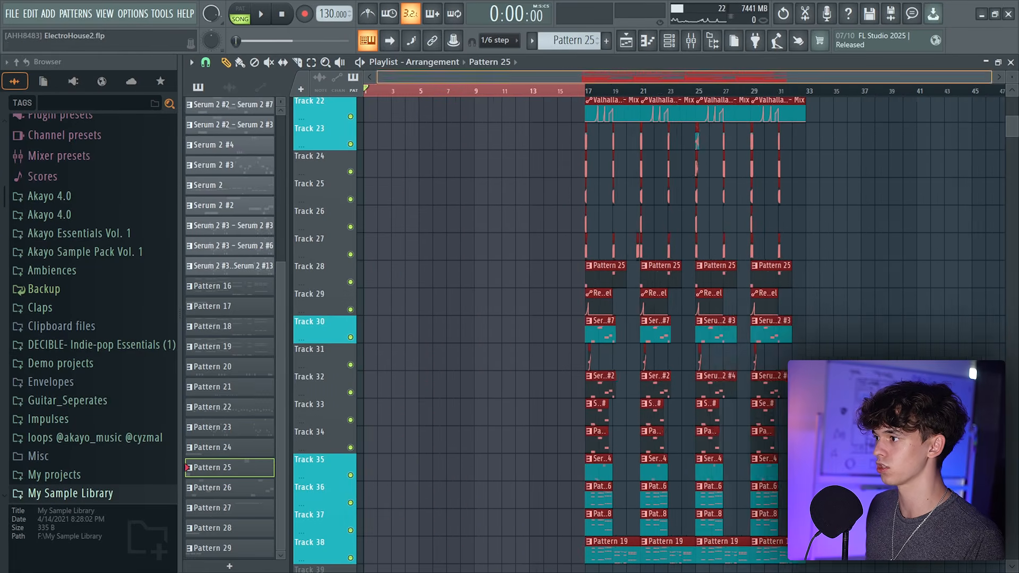
left_click_drag(613, 272, 581, 276)
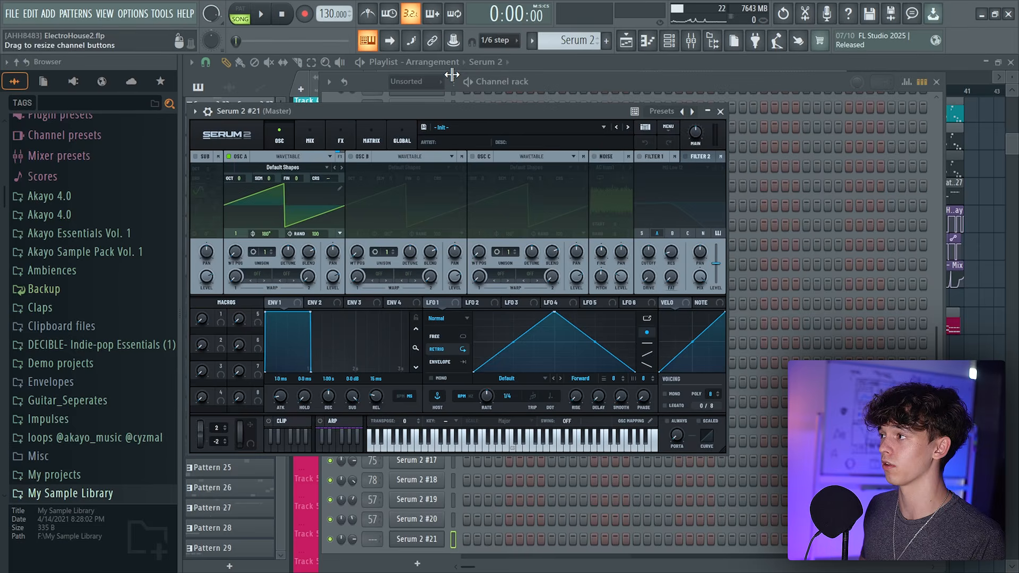
Create a new pattern named Intro Bass for the Serum 2 #21 channel
left_click_drag(433, 106, 510, 125)
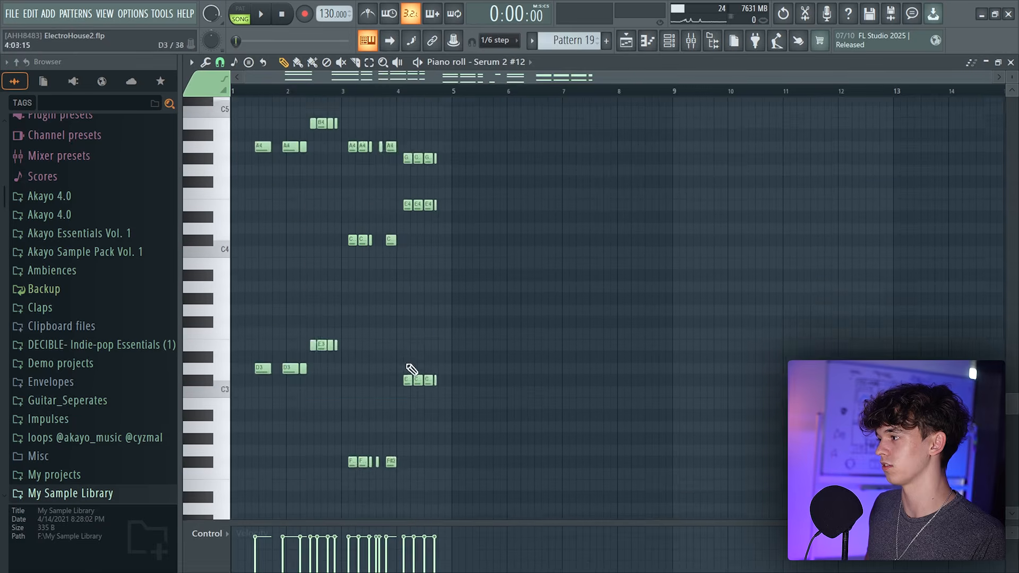
scroll(412, 370, "down", 5)
left_click_drag(229, 217, 417, 376)
key("F6")
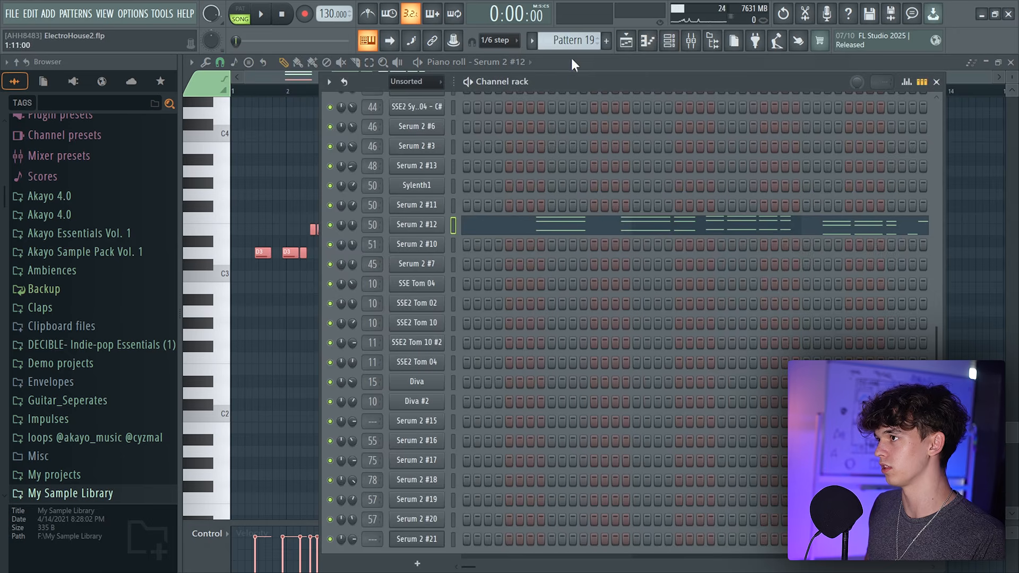
left_click(610, 41)
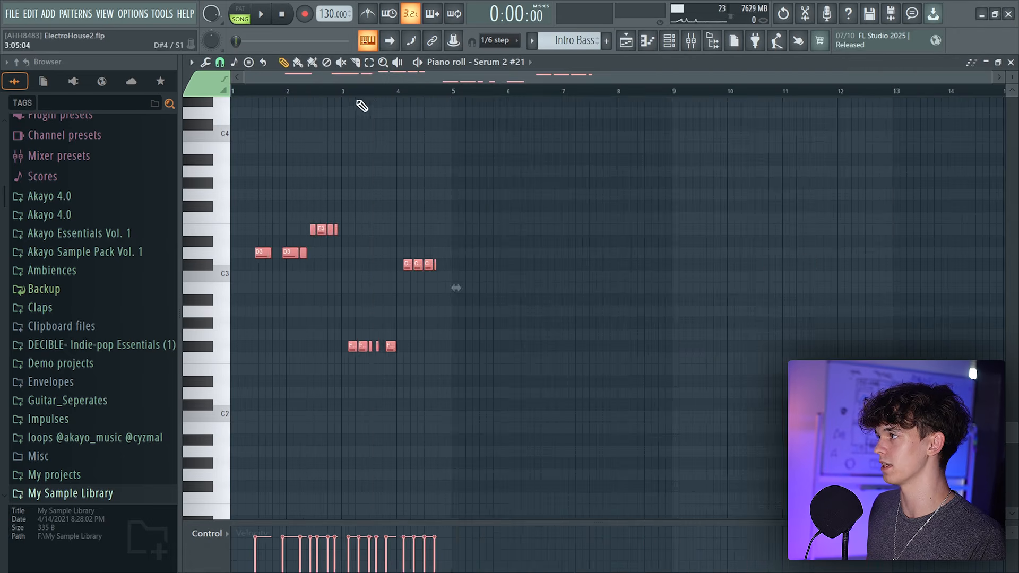
scroll(459, 251, "up", 4)
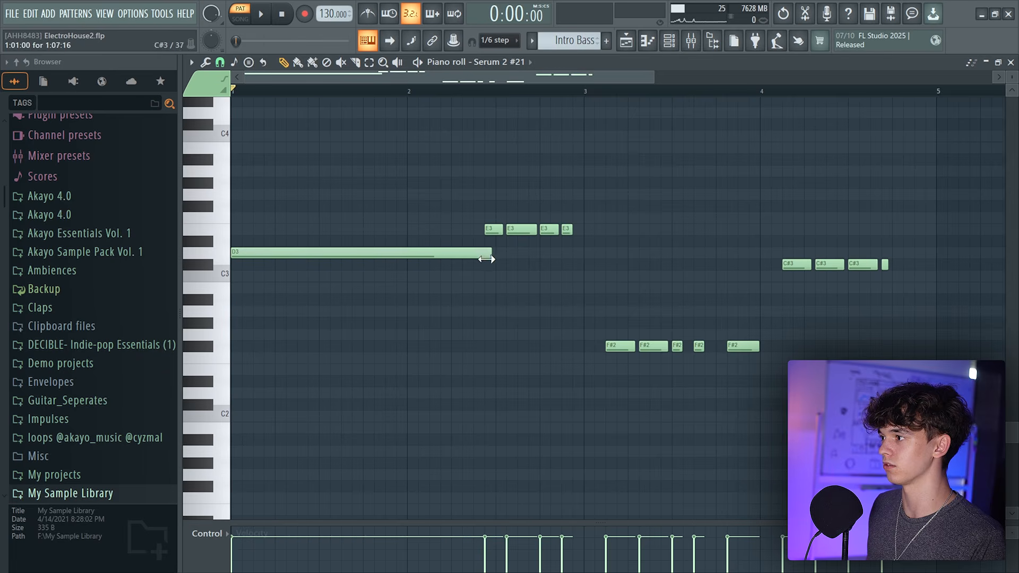
Merge the repeated notes in the piano roll into single sustained notes on each pitch
left_click(507, 230)
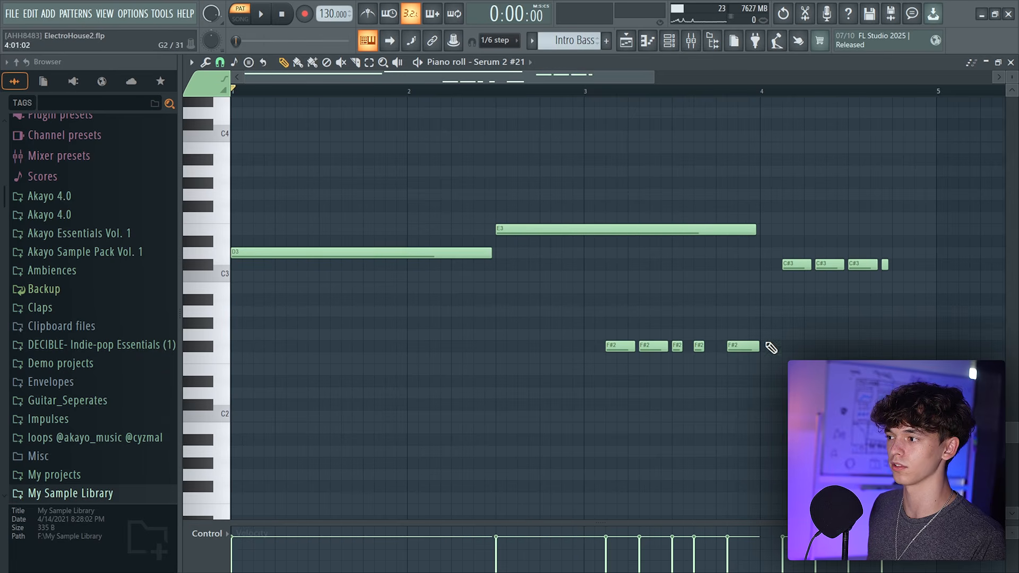
left_click(585, 348)
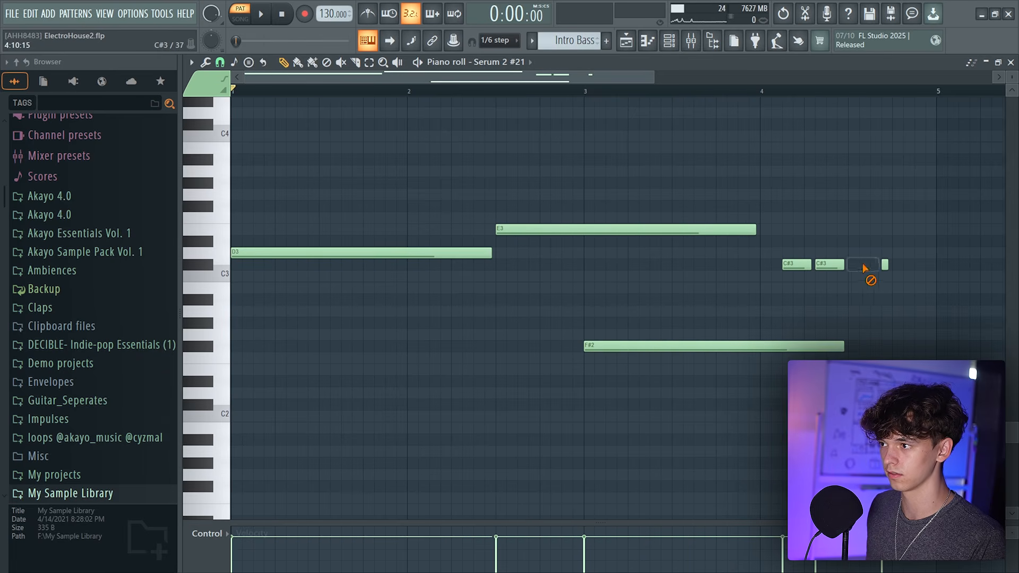
left_click(765, 264)
Arrange the bass notes as D3, E3, F#2, C#3 across four bars and shorten the final C#3 note
scroll(637, 91, "down", 3)
left_click_drag(617, 168, 378, 383)
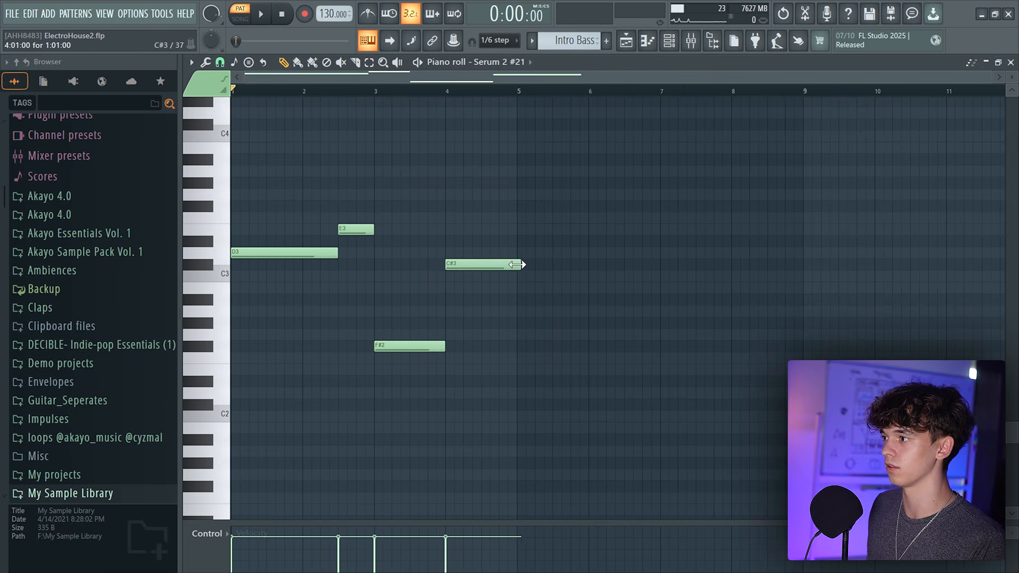
key("space")
left_click_drag(551, 265, 517, 265)
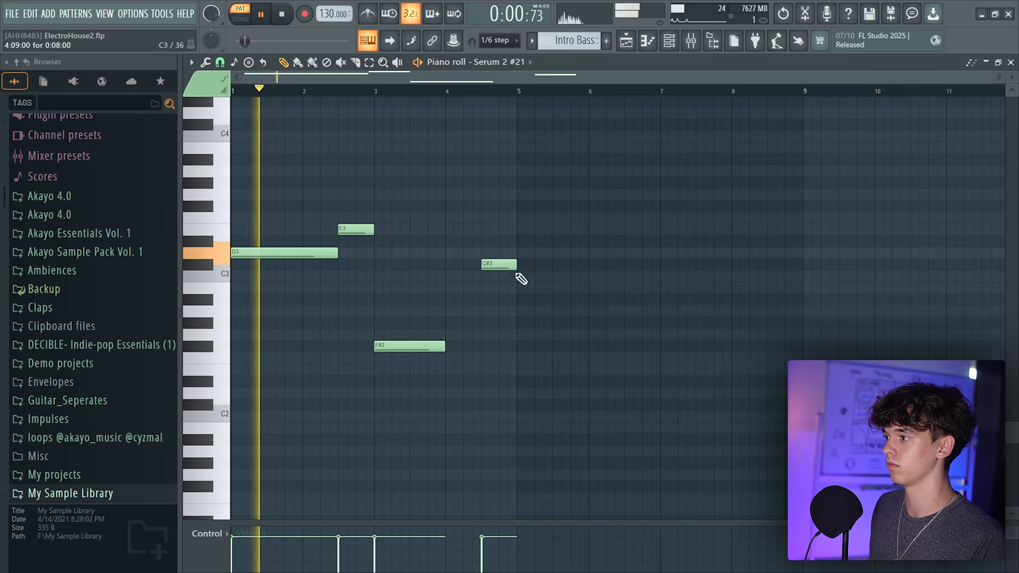
Move the F#2 note up an octave, then transpose all notes down one octave
left_click_drag(445, 346, 411, 207)
key("ctrl+Down")
scroll(487, 355, "down", 4)
scroll(469, 76, "up", 3)
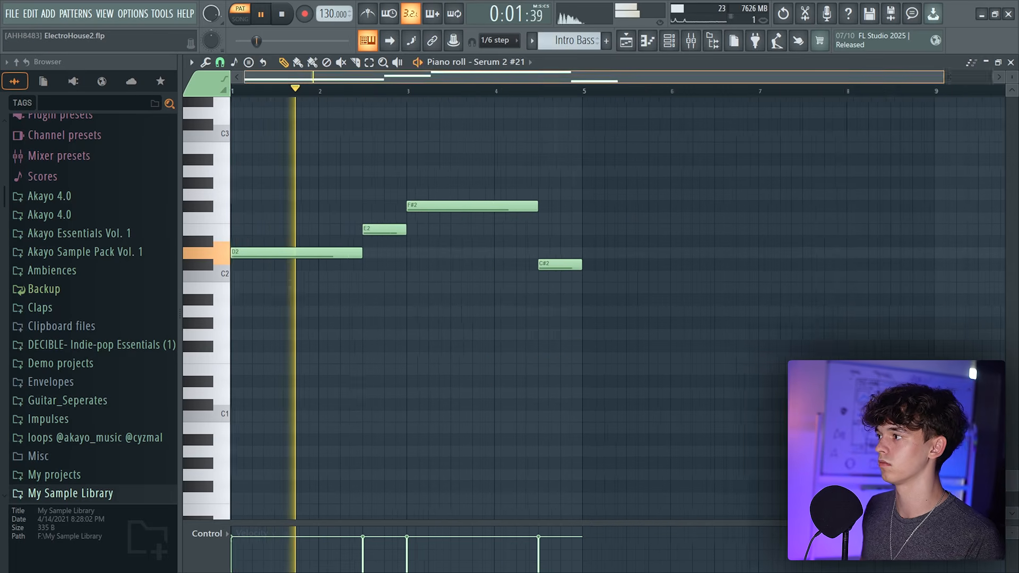
scroll(570, 304, "up", 1)
scroll(574, 308, "up", 4)
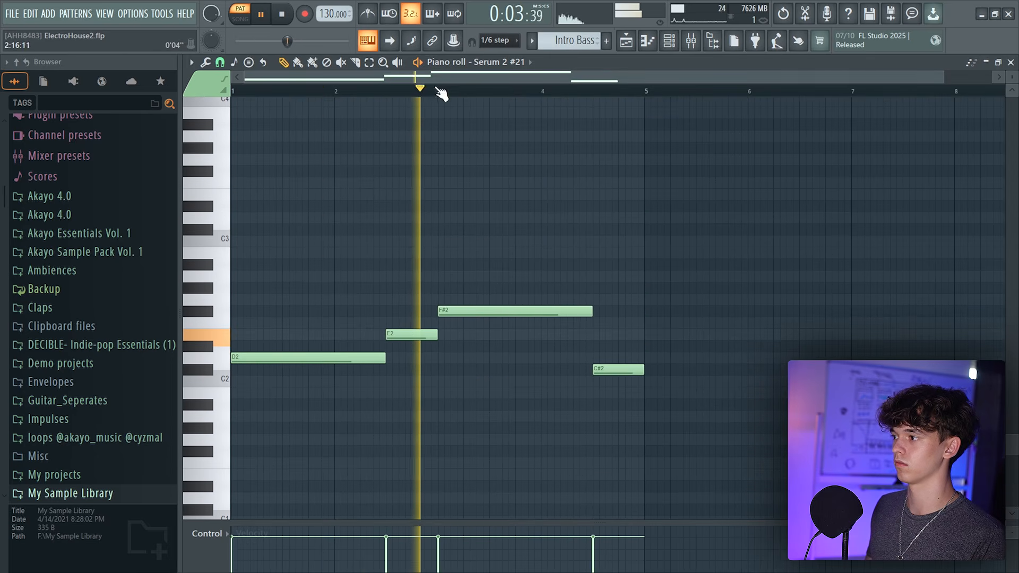
scroll(439, 91, "down", 2)
scroll(546, 221, "down", 3)
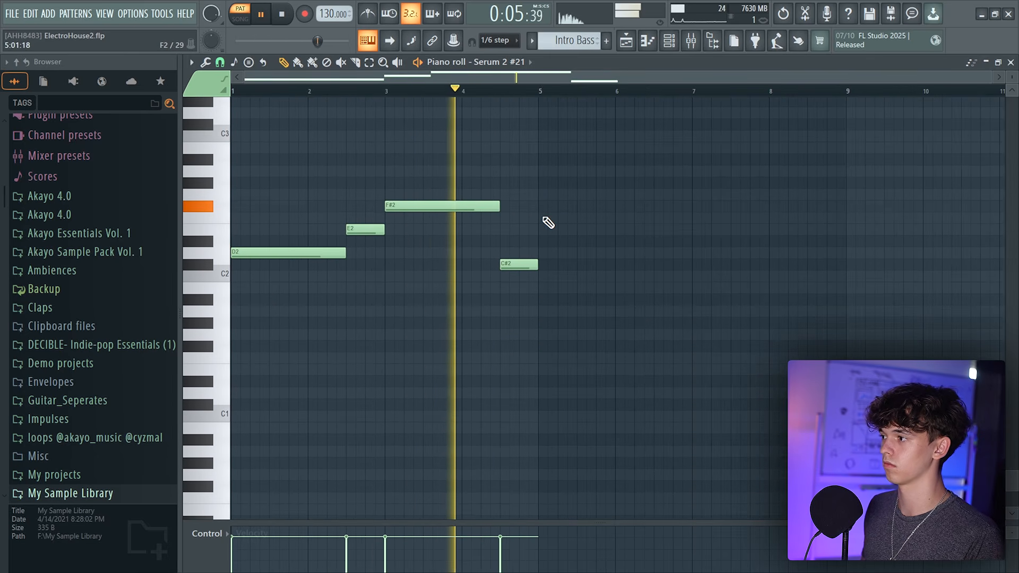
scroll(607, 325, "up", 4)
scroll(607, 325, "down", 4)
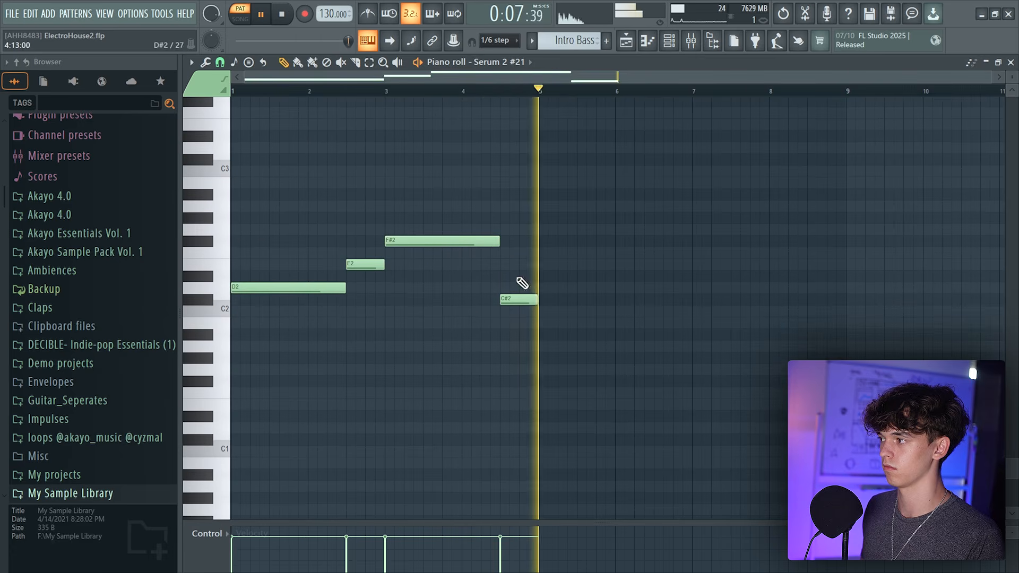
Move the D2 and C#2 notes up an octave to D3 and C#3
key("space")
left_click(312, 289, "ctrl+shift")
left_click(533, 298, "ctrl+shift")
left_click_drag(558, 294, 558, 154)
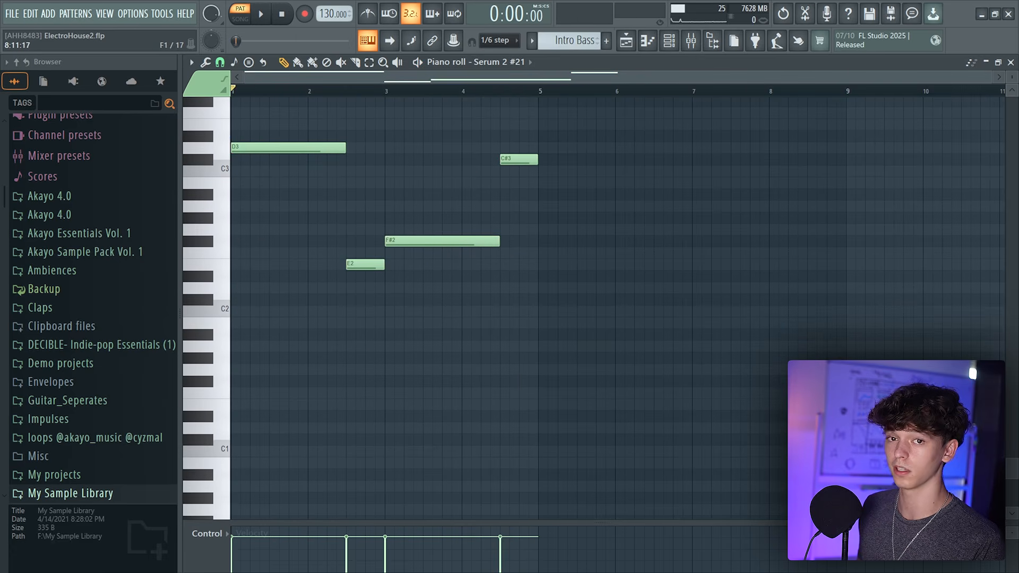
Play the Intro Bass pattern to hear the progression
key("space")
scroll(385, 80, "up", 3)
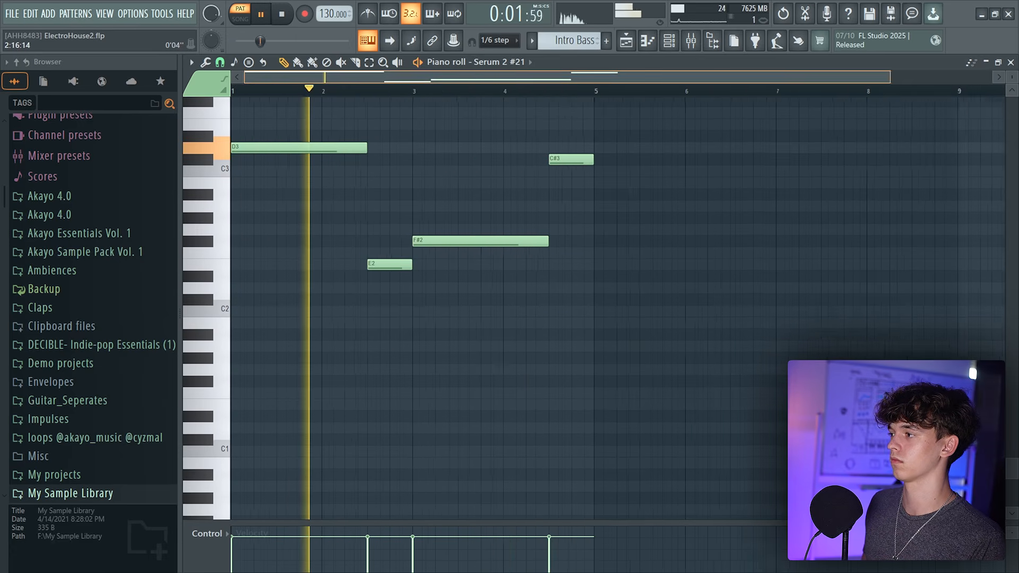
scroll(465, 236, "up", 3)
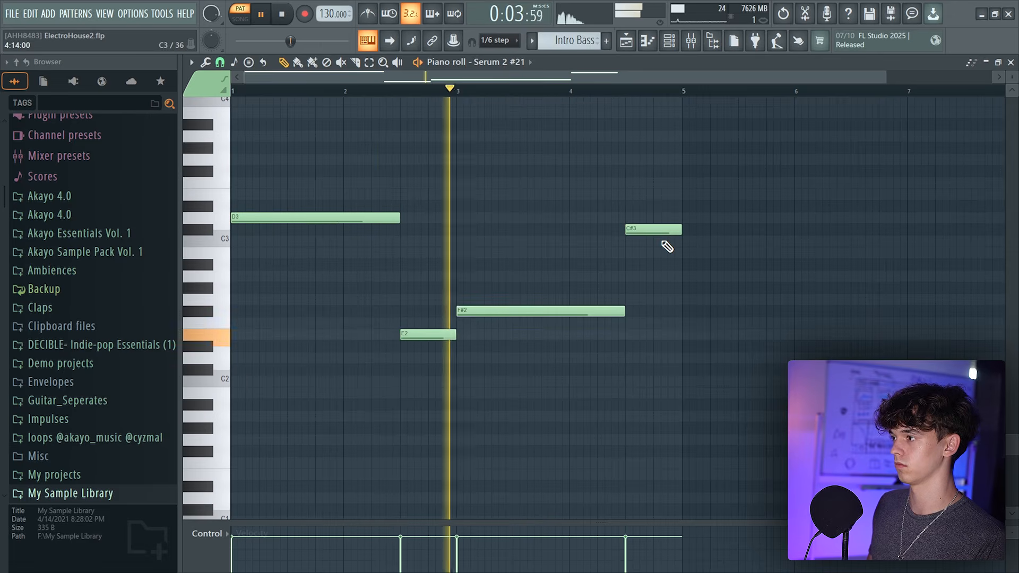
scroll(753, 78, "down", 3)
key("space")
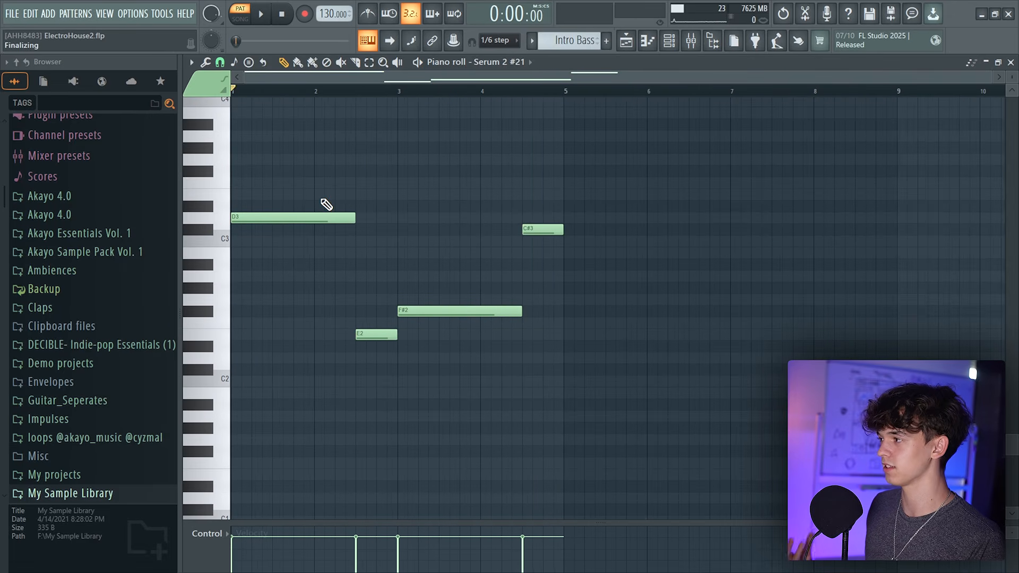
Fill Track 52 in the playlist with Intro Bass clips from bar 1 to bar 25
left_click(634, 45)
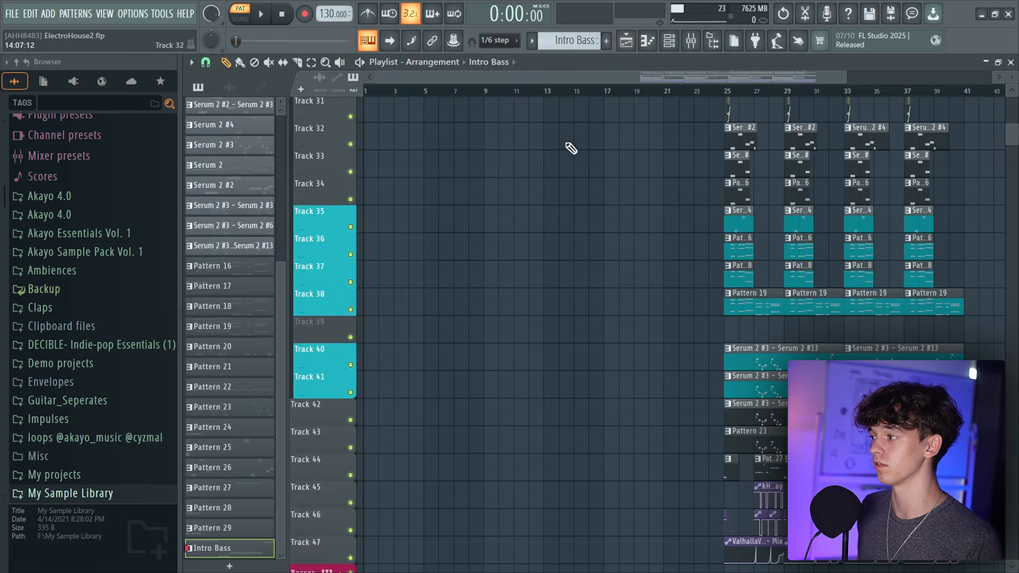
scroll(536, 318, "down", 4)
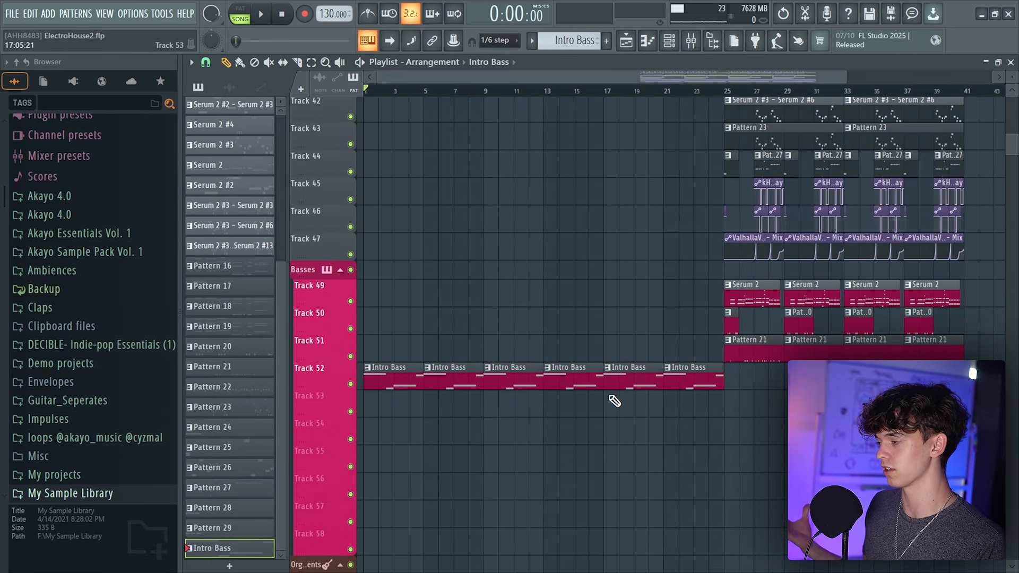
Open the Serum 2 #22 channel's plugin and reshape its ENV 1 amp envelope
key("F6")
left_click(417, 565)
left_click(454, 66)
left_click_drag(362, 126, 515, 119)
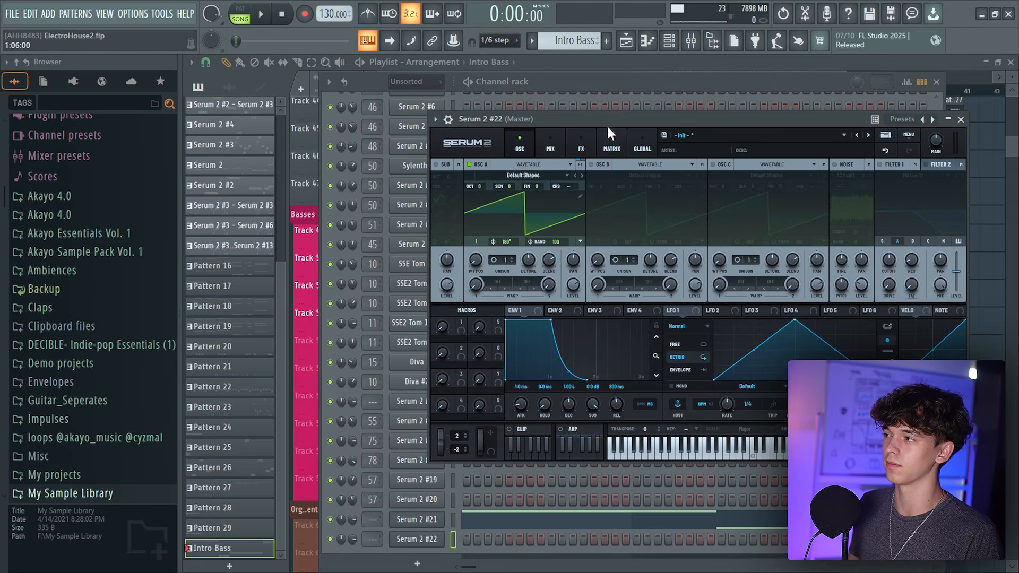
left_click_drag(608, 126, 464, 127)
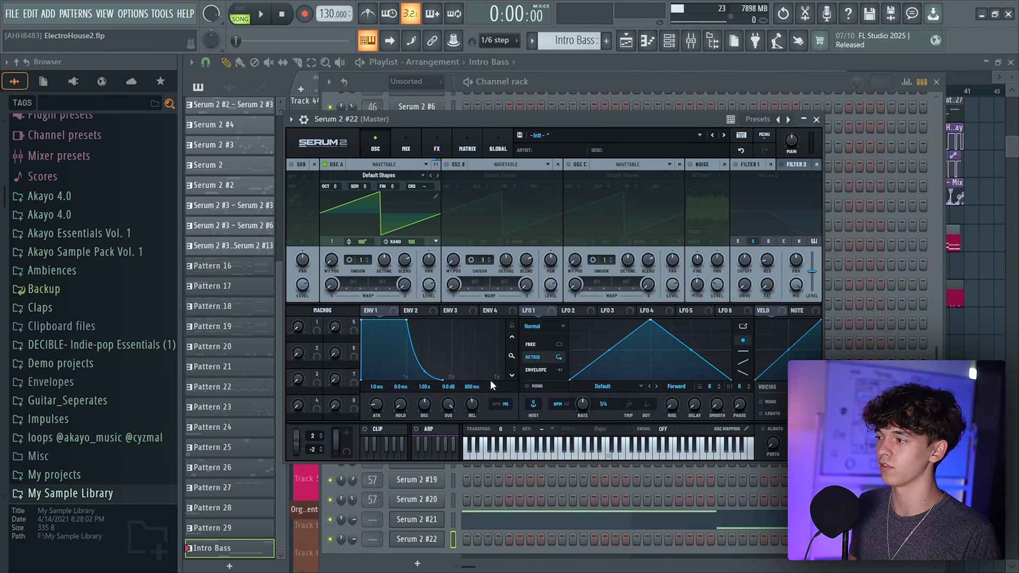
left_click(437, 150)
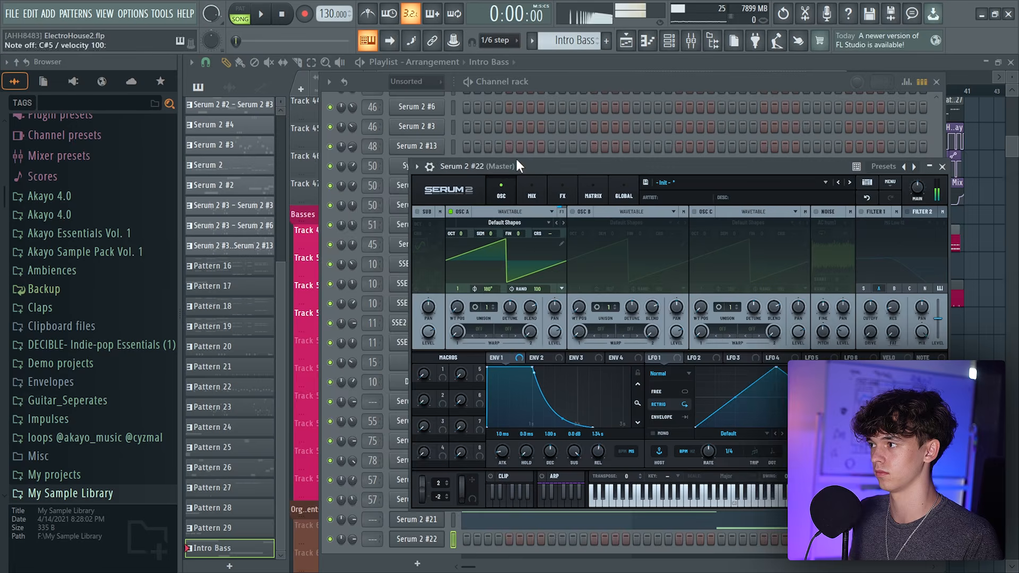
Add a Reverb effect to Serum 2 #22's FX rack and switch its mode to Nitrous
left_click(636, 39)
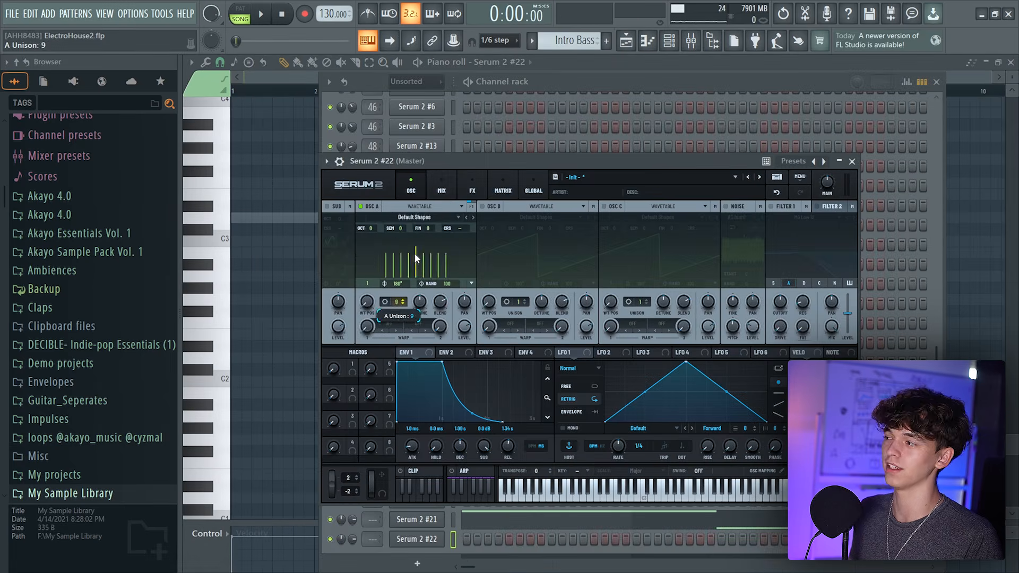
left_click_drag(414, 253, 418, 247)
left_click(473, 183)
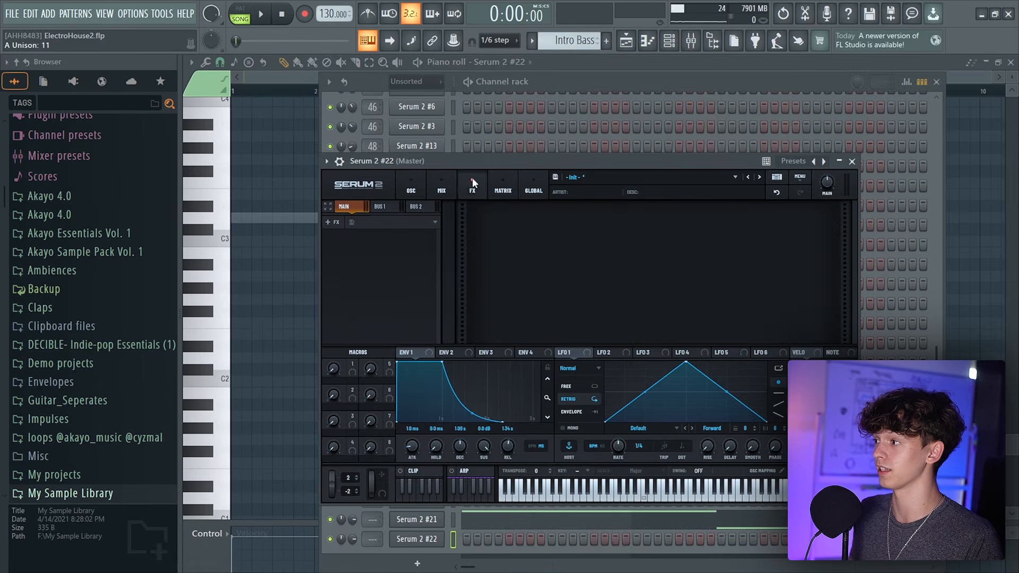
right_click(384, 272)
left_click(415, 419)
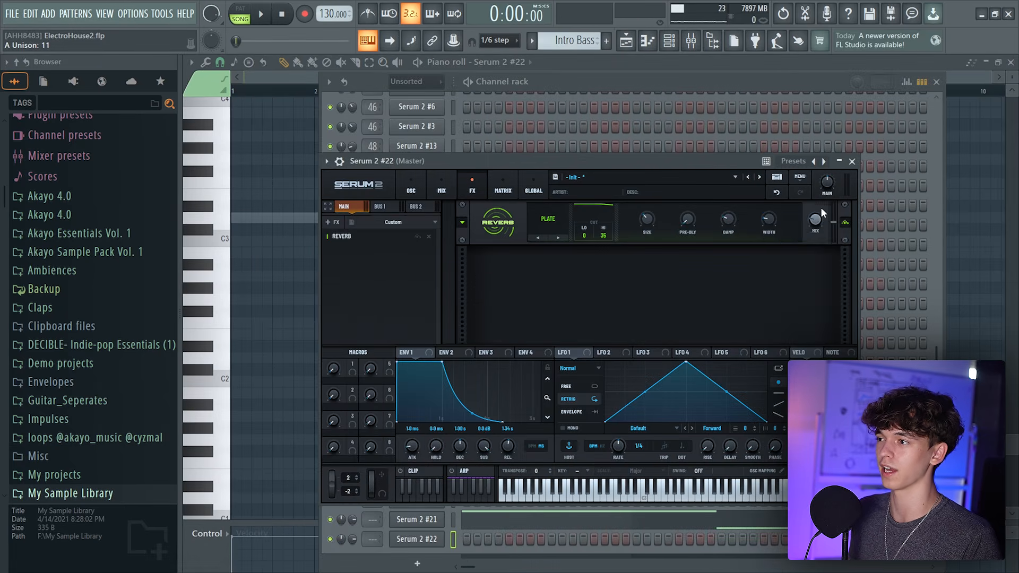
left_click(547, 219)
left_click(547, 275)
left_click_drag(543, 166, 657, 168)
left_click(524, 191)
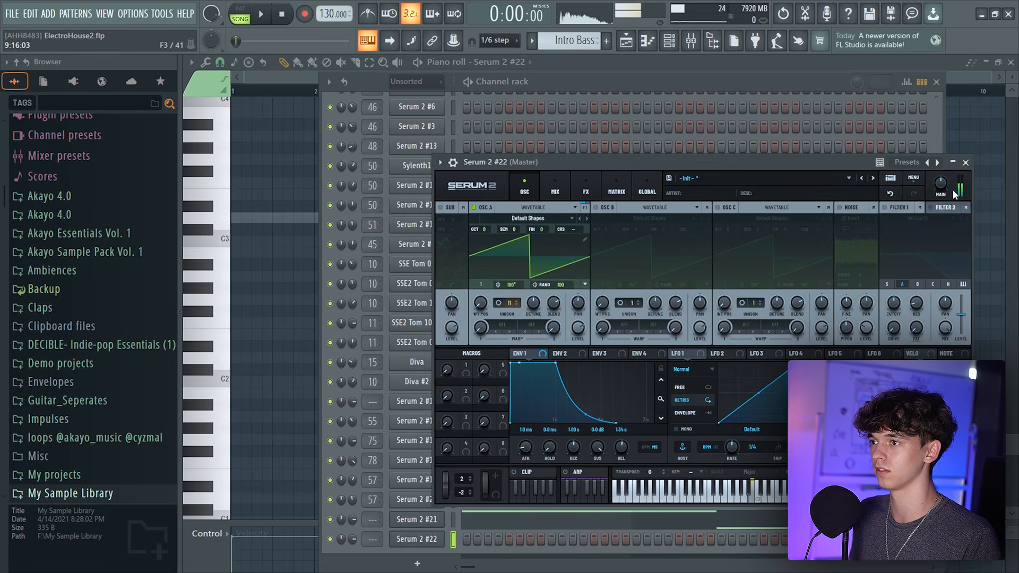
Enable OSC B in Serum 2 #22 one octave down with its Alt Warp set to PWM, and play it back
right_click(412, 545)
left_click(964, 206)
left_click_drag(941, 184, 939, 201)
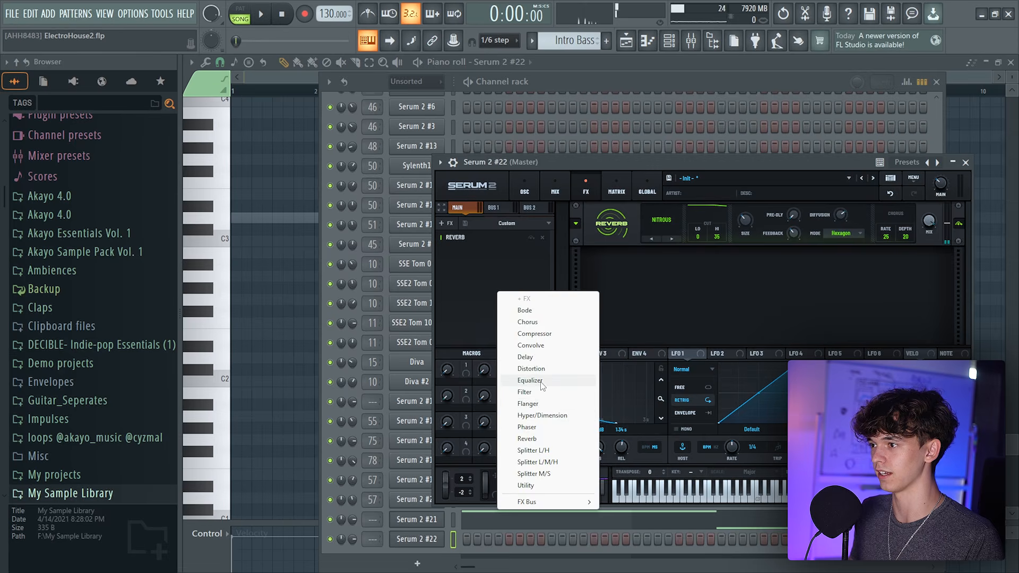
left_click(531, 380)
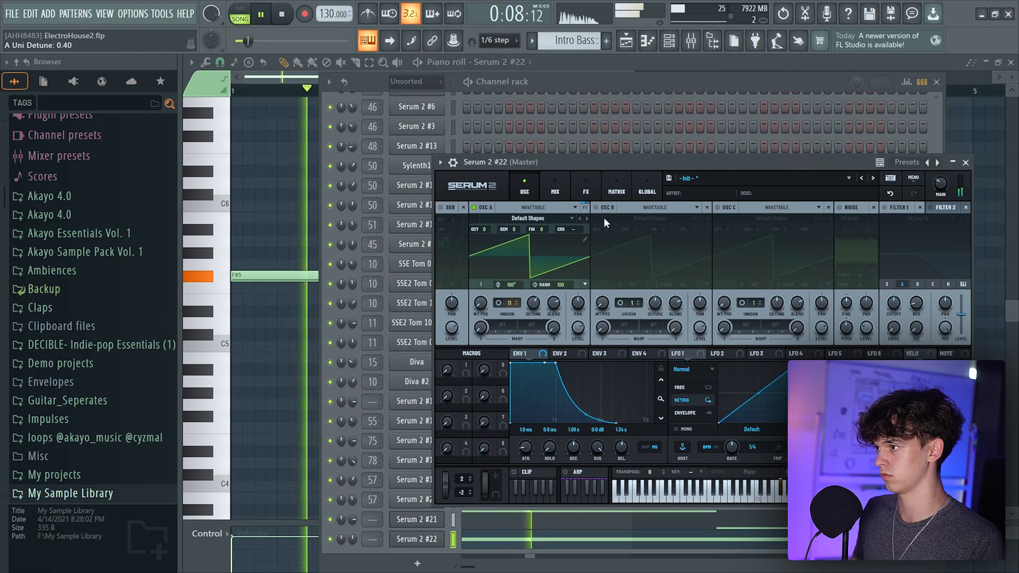
left_click(603, 218)
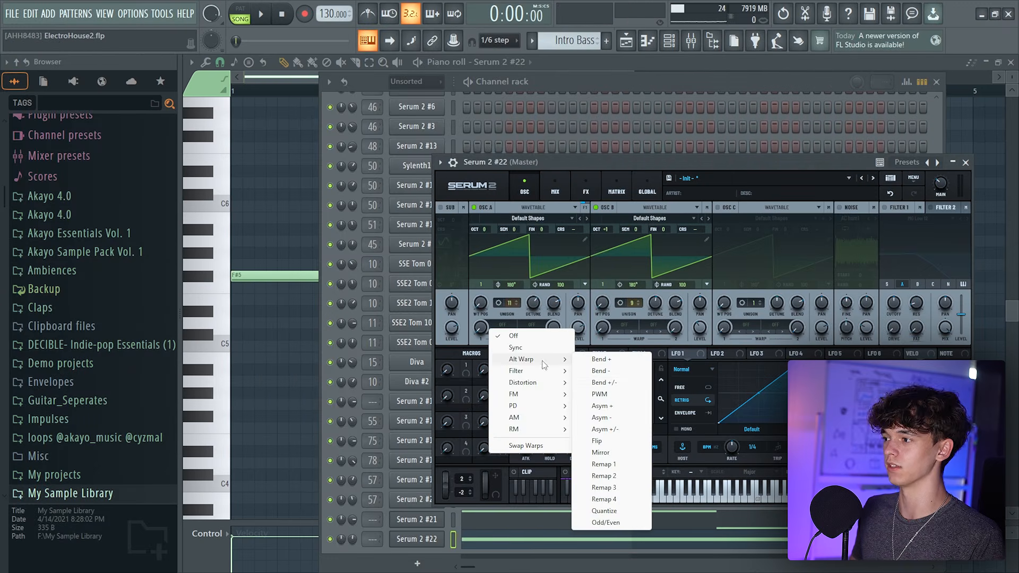
left_click(600, 394)
key("space")
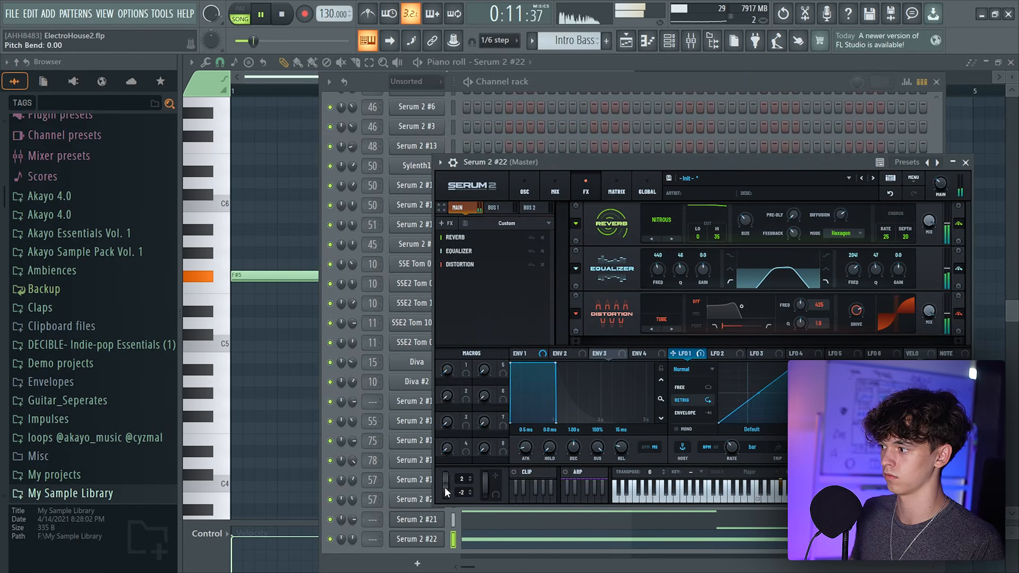
key("space")
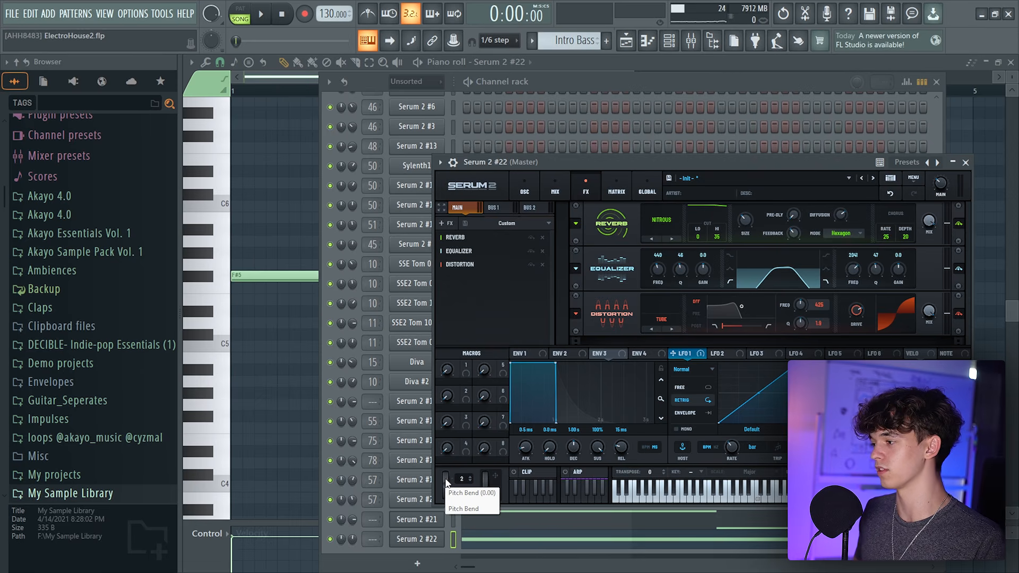
Create a Pitch Bend automation clip for Serum 2 #22 and place it on Track 53 from bar 1
left_click(162, 8)
mouse_move(213, 230)
left_click(372, 290)
left_click_drag(488, 223, 467, 349)
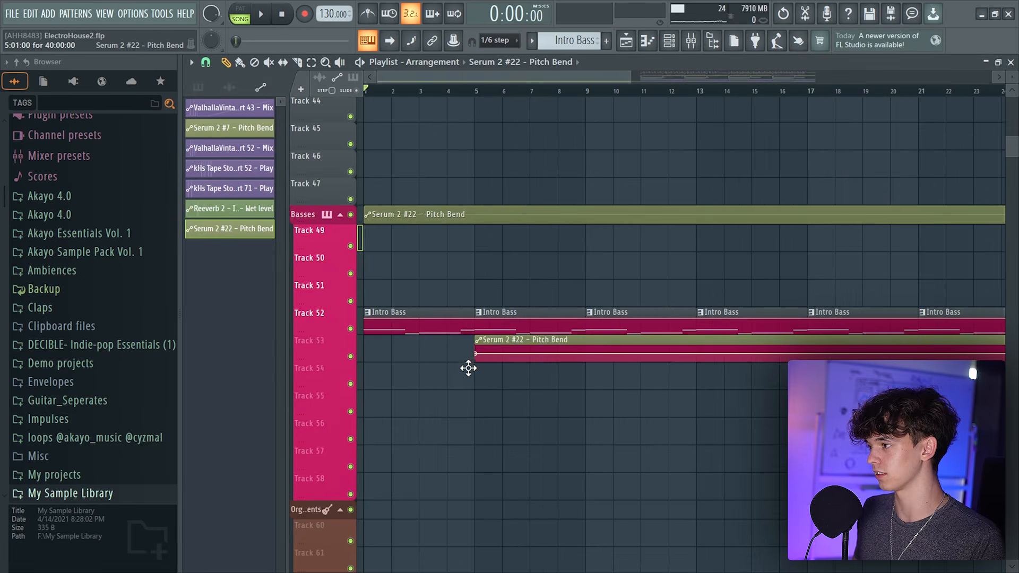
scroll(497, 353, "up", 3, "ctrl")
key("space")
left_click(227, 62)
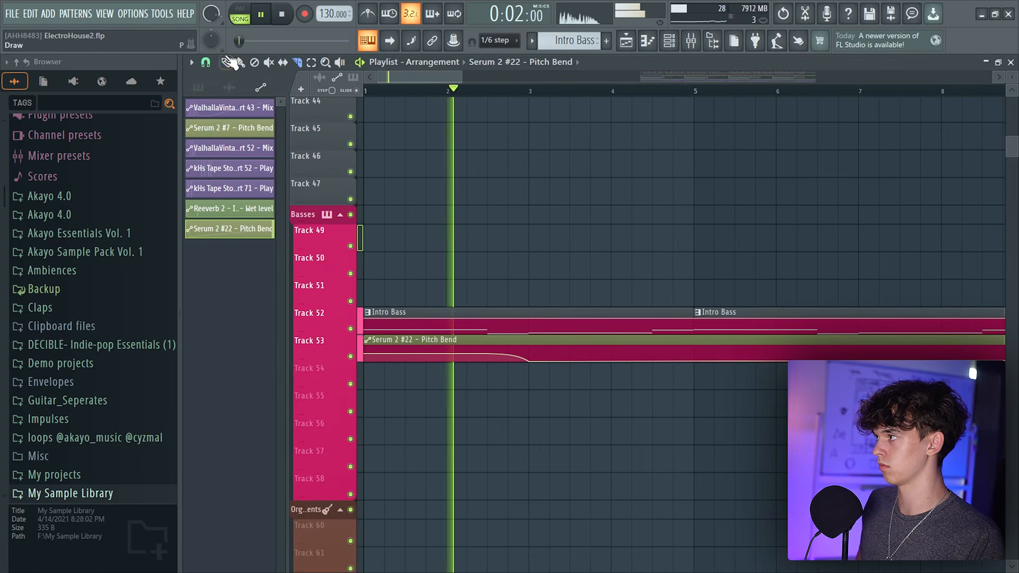
Shape the pitch bend automation curve into a dip before bar 3 and delete the duplicate clip at bar 5
right_click(551, 356)
right_click(550, 356)
left_click(607, 546)
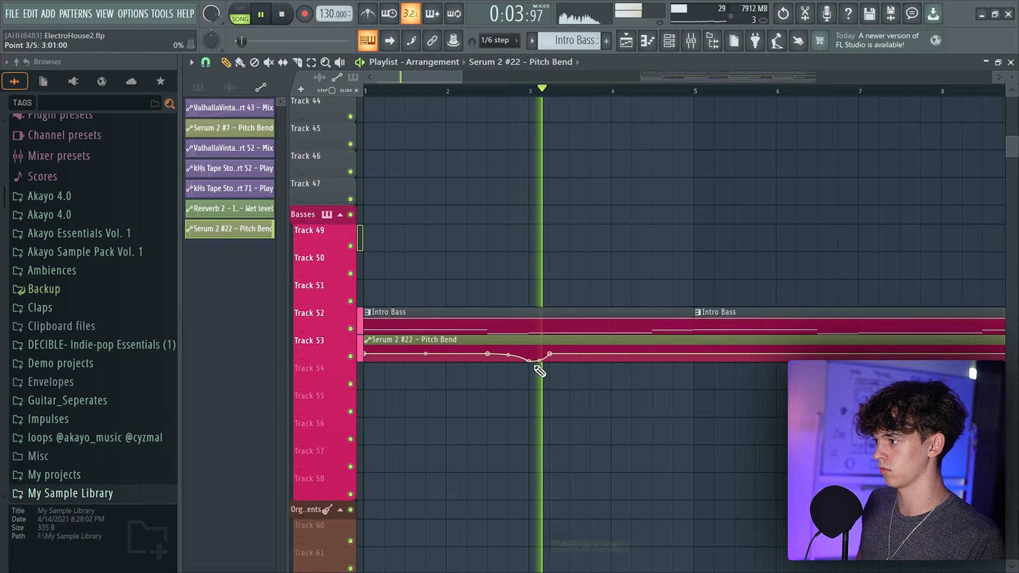
left_click_drag(540, 359, 540, 355)
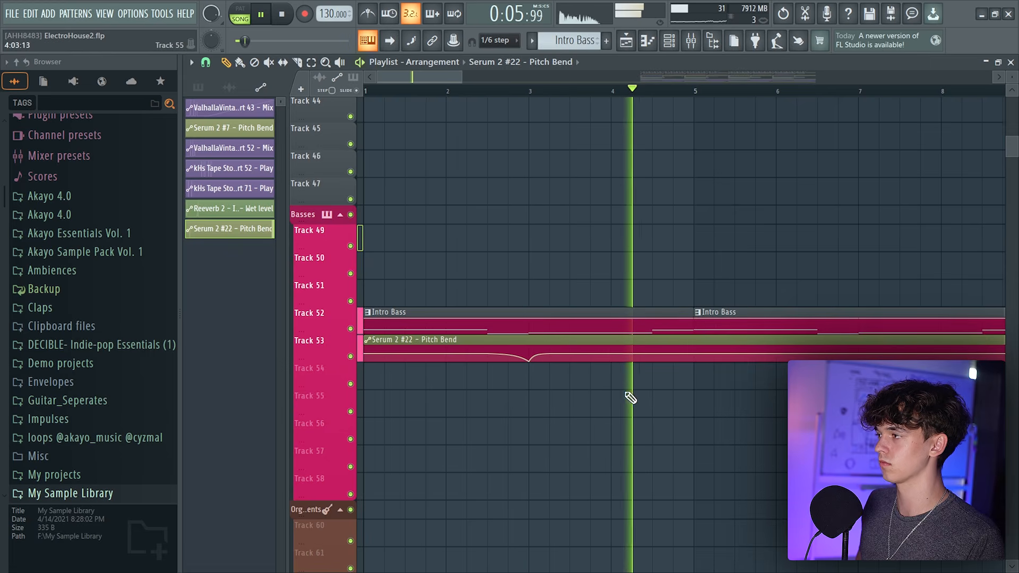
key("space")
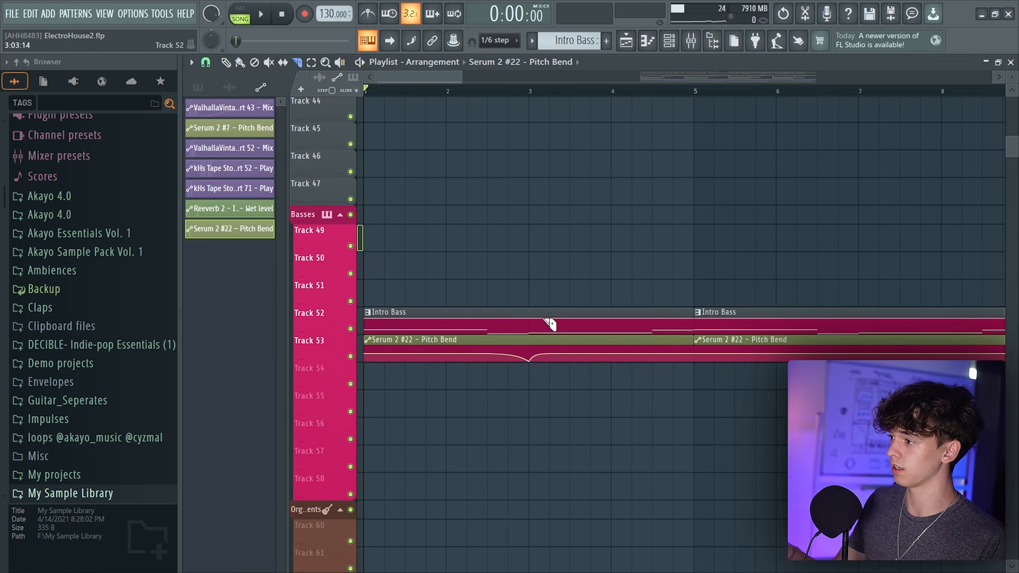
right_click(793, 353)
key("space")
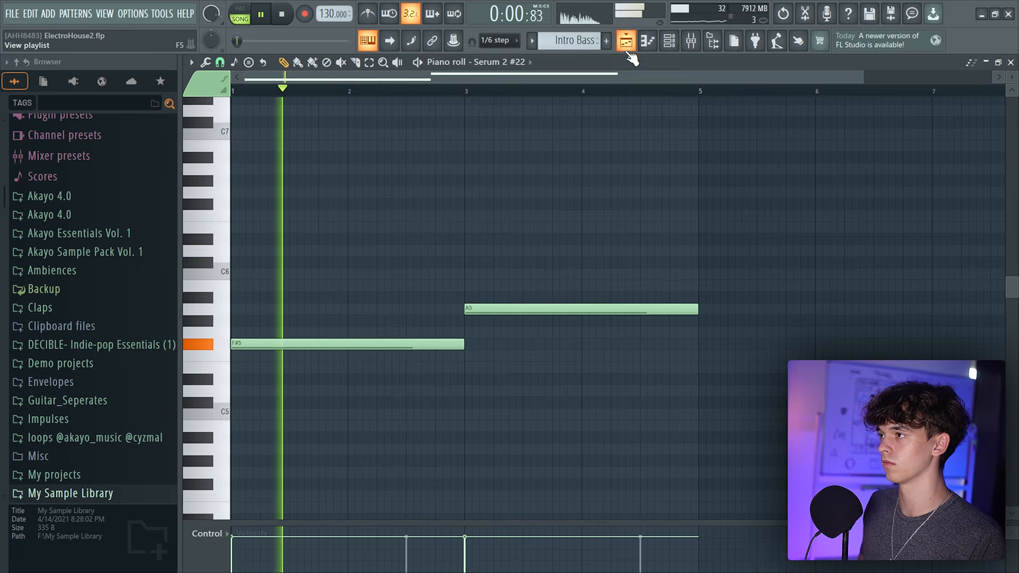
In Serum 2 #22's piano roll, shorten the A5 note and add a G#5 note ending at bar 5
left_click(628, 46)
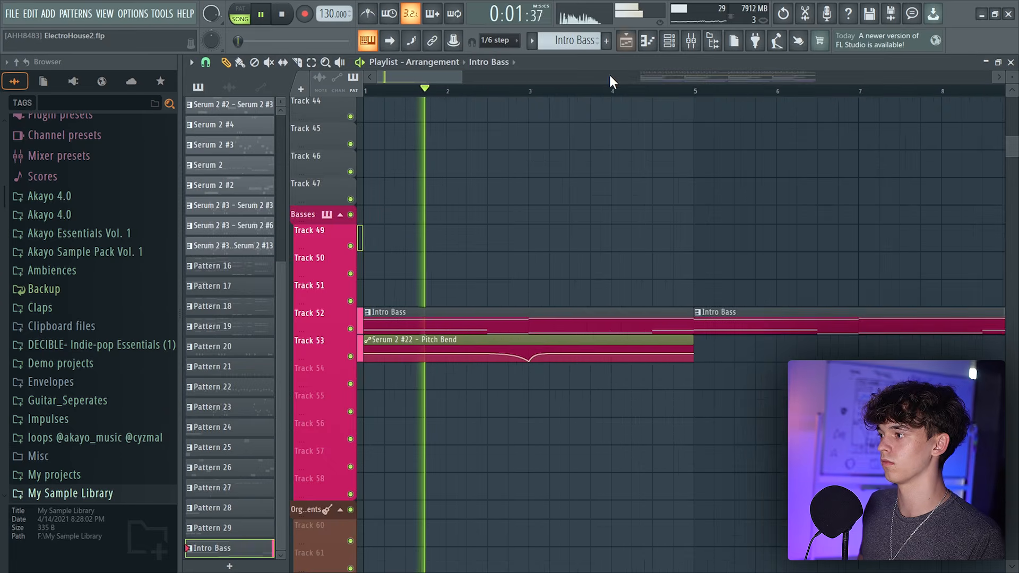
left_click(648, 40)
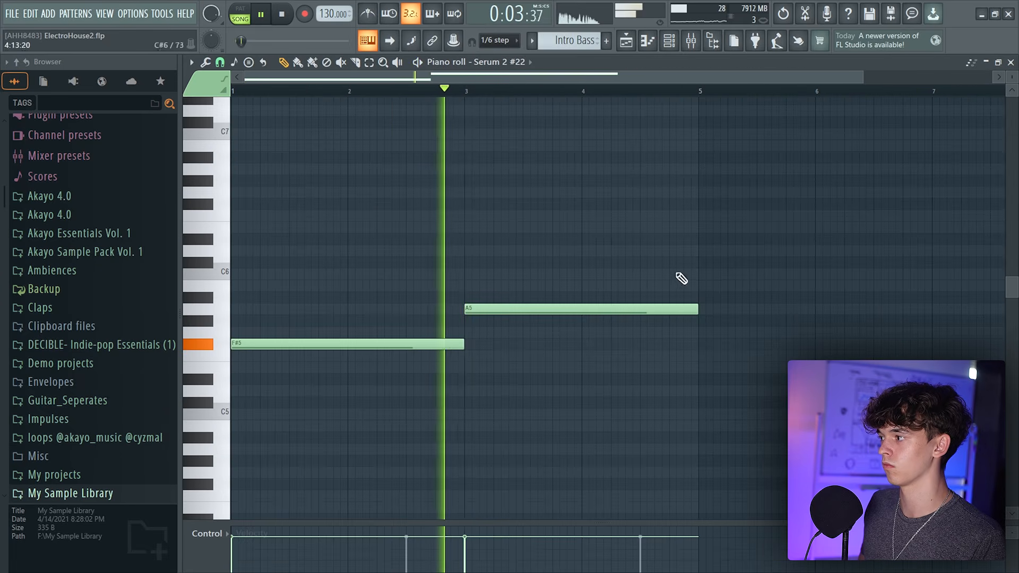
scroll(723, 201, "down", 5)
left_click_drag(698, 131, 647, 132)
left_click(643, 141)
left_click_drag(820, 143, 690, 142)
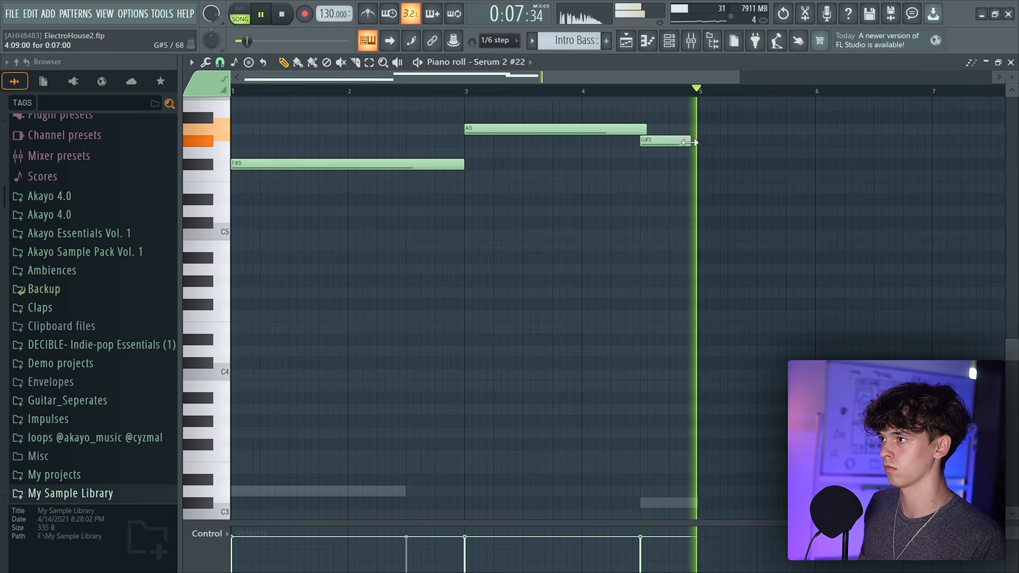
key("space")
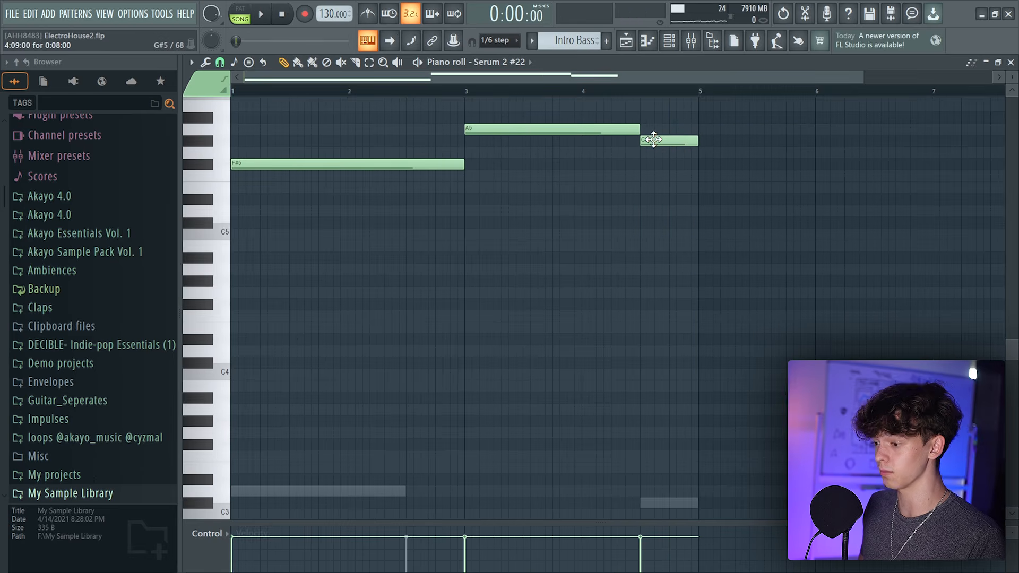
Set Serum 2 #22's portamento time to about 193 ms while playing back the intro
scroll(692, 414, "down", 3)
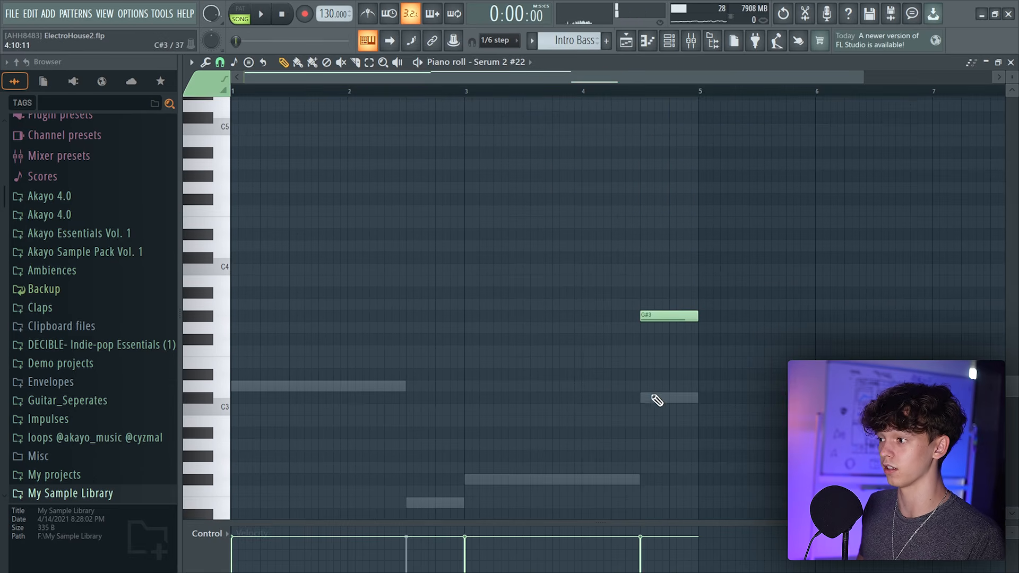
key("F5")
key("space")
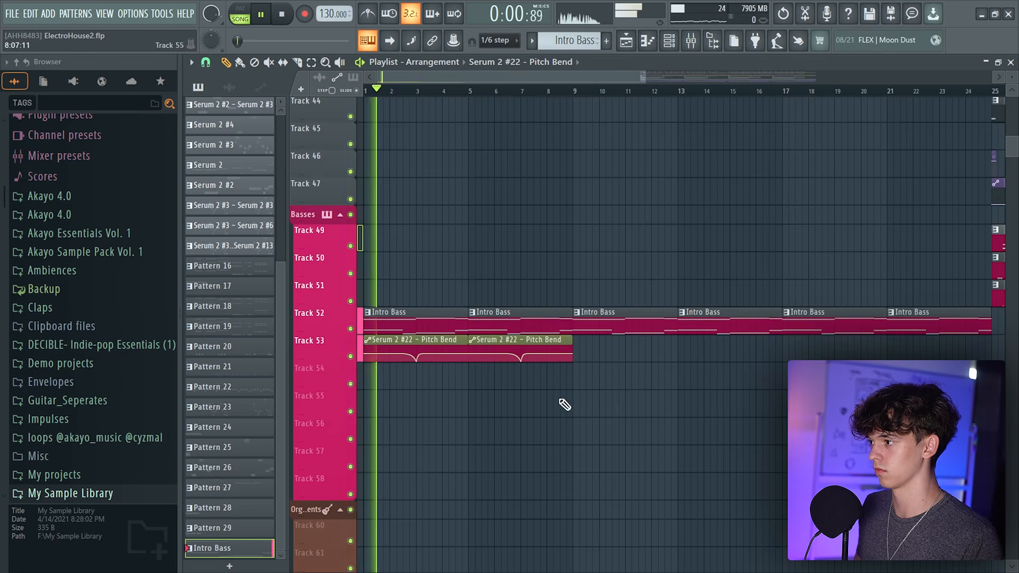
key("F6")
scroll(523, 333, "down", 5)
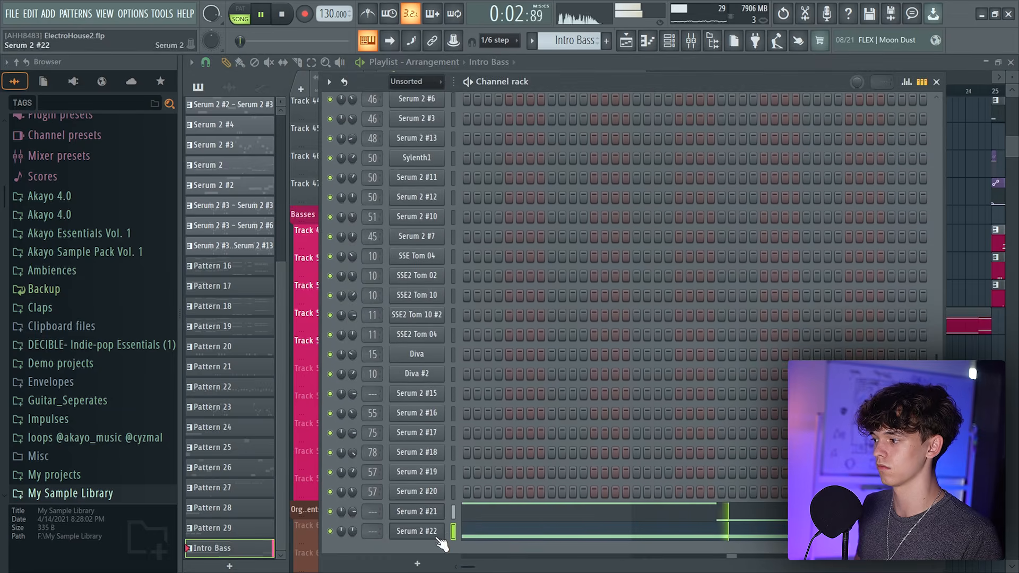
left_click(417, 531)
left_click_drag(655, 158, 401, 85)
key("space")
key("space")
left_click_drag(659, 409, 661, 373)
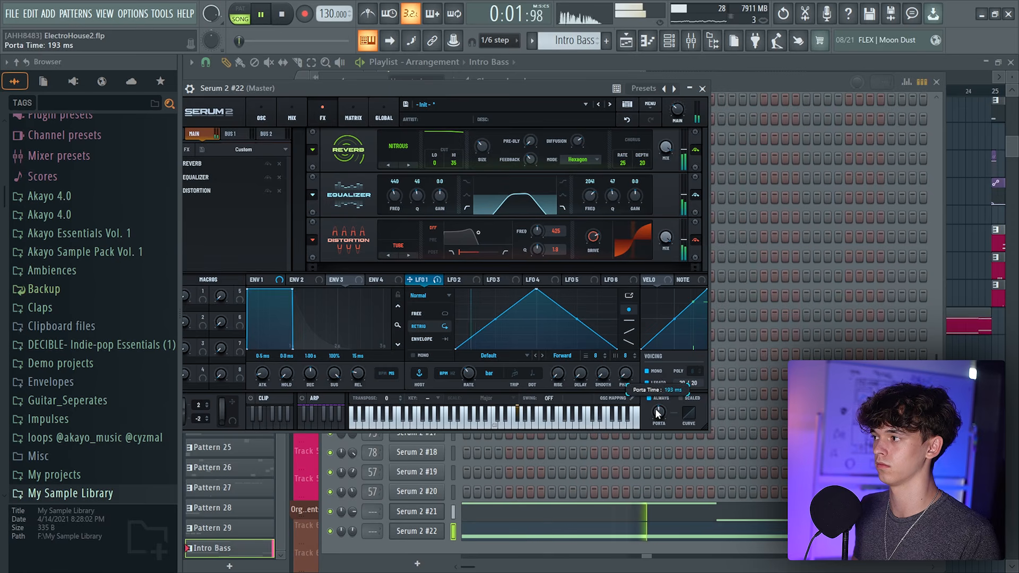
Add a new Serum 2 instrument channel to the channel rack
left_click(341, 522)
key("F5")
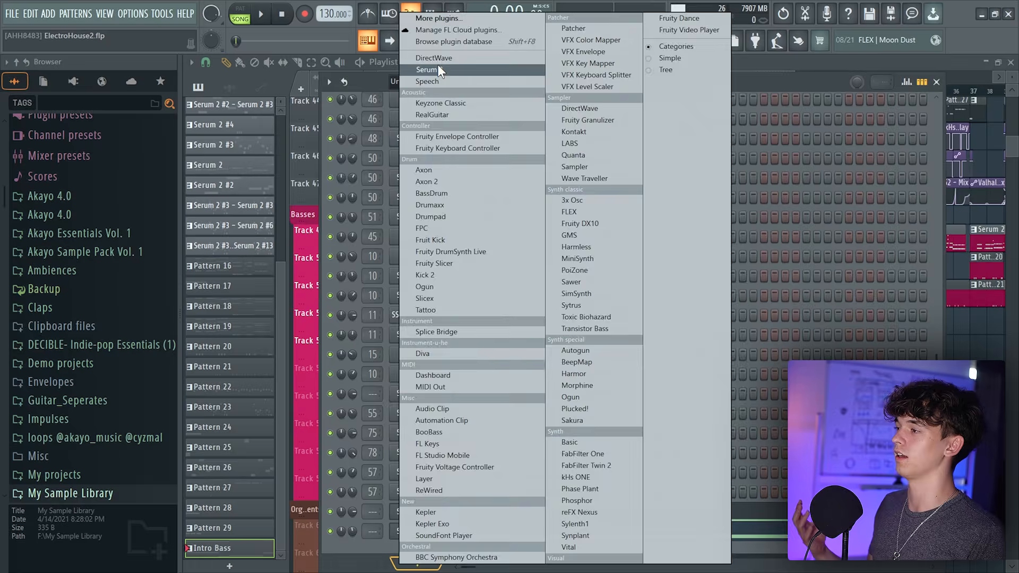
left_click(437, 66)
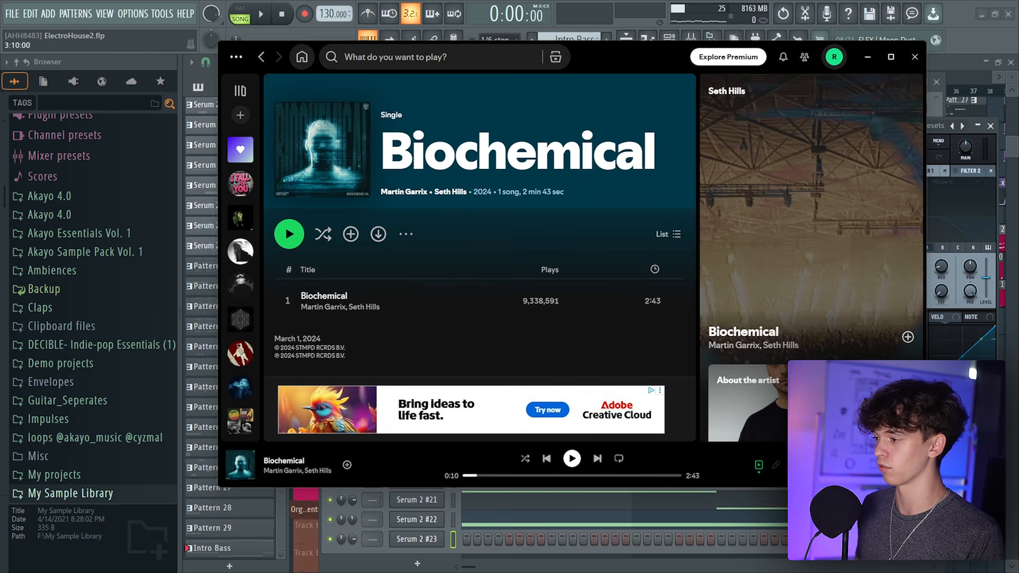
Program an F#5 arpeggio with higher C#6 and E6 notes in the first two bars of Serum 2 #23's piano roll
scroll(466, 414, "down", 3)
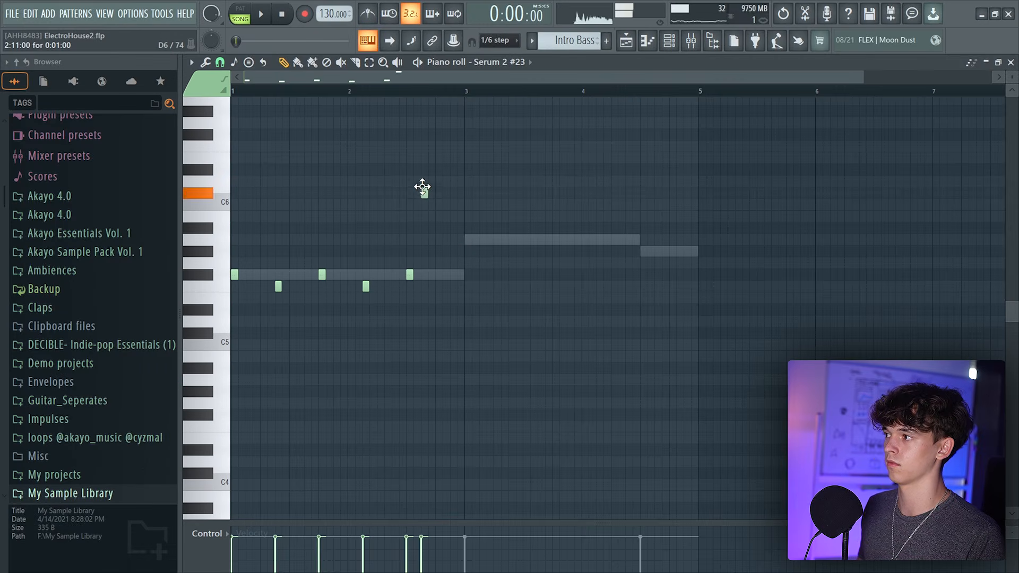
scroll(432, 177, "up", 3)
left_click(430, 182)
scroll(524, 282, "up", 4)
scroll(513, 207, "down", 6)
scroll(503, 130, "up", 3)
left_click_drag(576, 145, 619, 268)
key("space")
left_click_drag(471, 364, 237, 398)
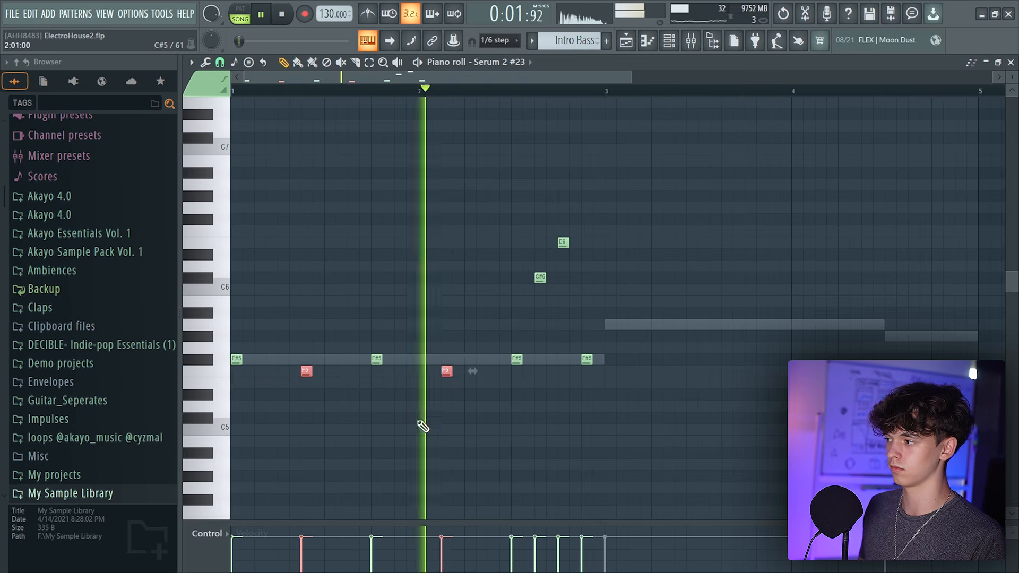
key("space")
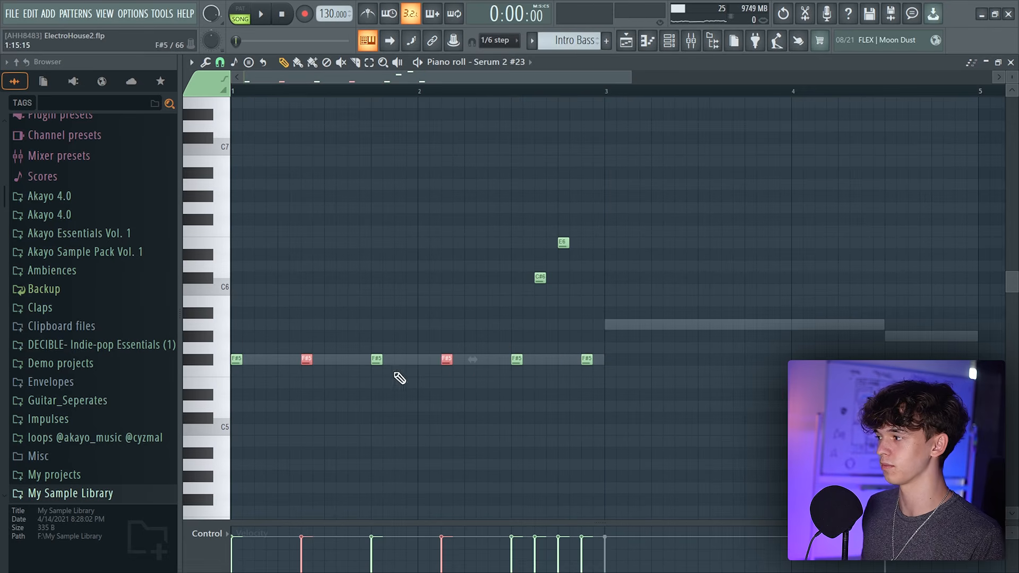
Duplicate the arpeggio into bars 3 and 4 and delete the overlapping F#5 note at bar 3
left_click(470, 393, "ctrl")
scroll(499, 350, "down", 3)
key("ctrl+b")
key("space")
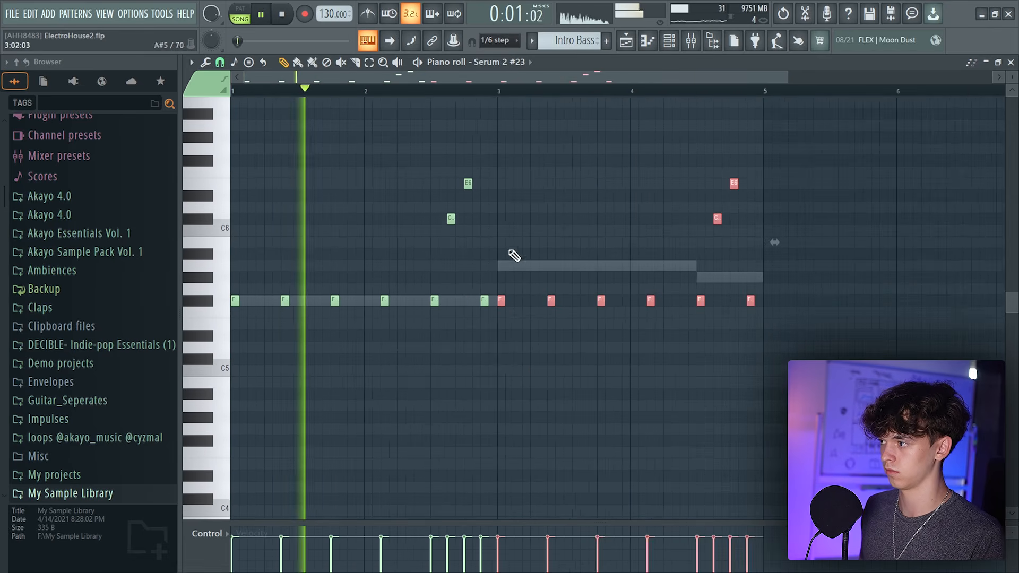
right_click(503, 301)
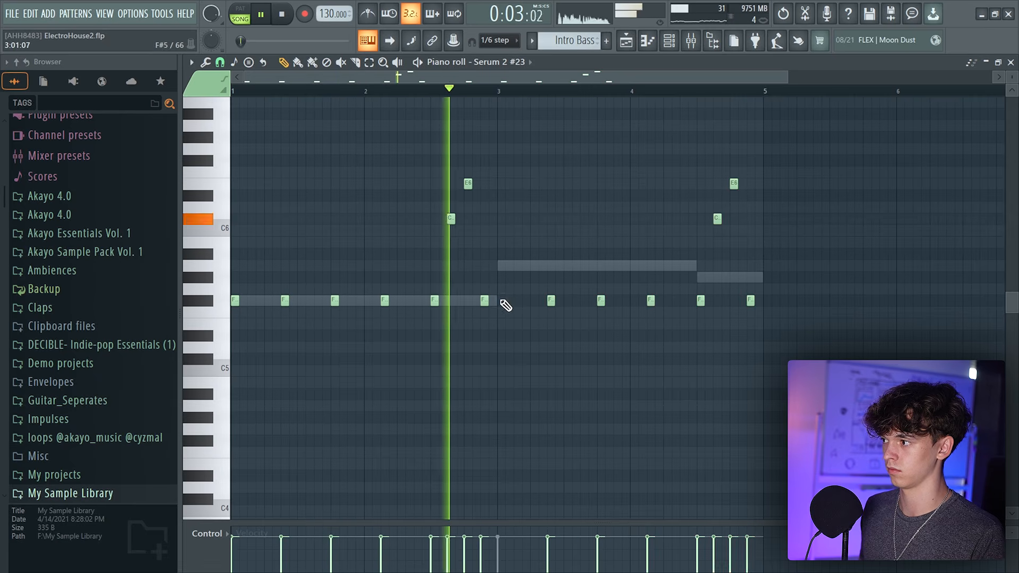
left_click_drag(584, 78, 653, 82)
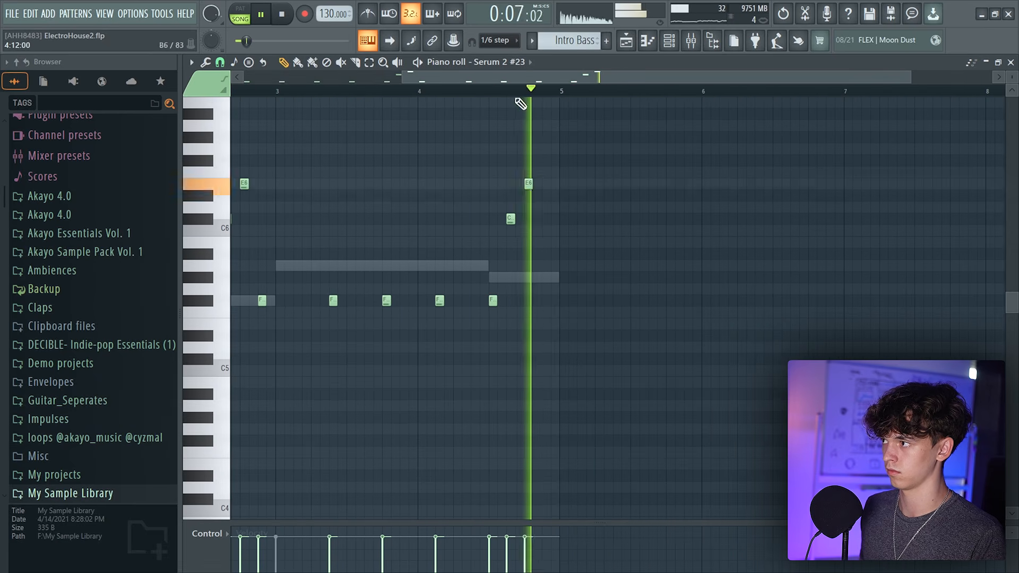
key("space")
Open the mixer and load ValhallaVintageVerb into the first slot of Insert 53
left_click(691, 40)
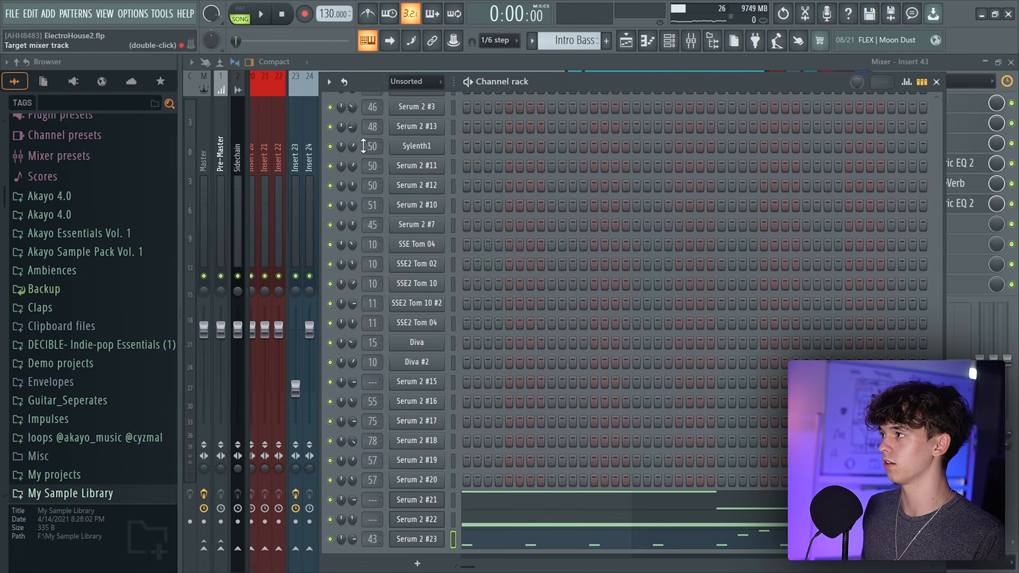
key("F6")
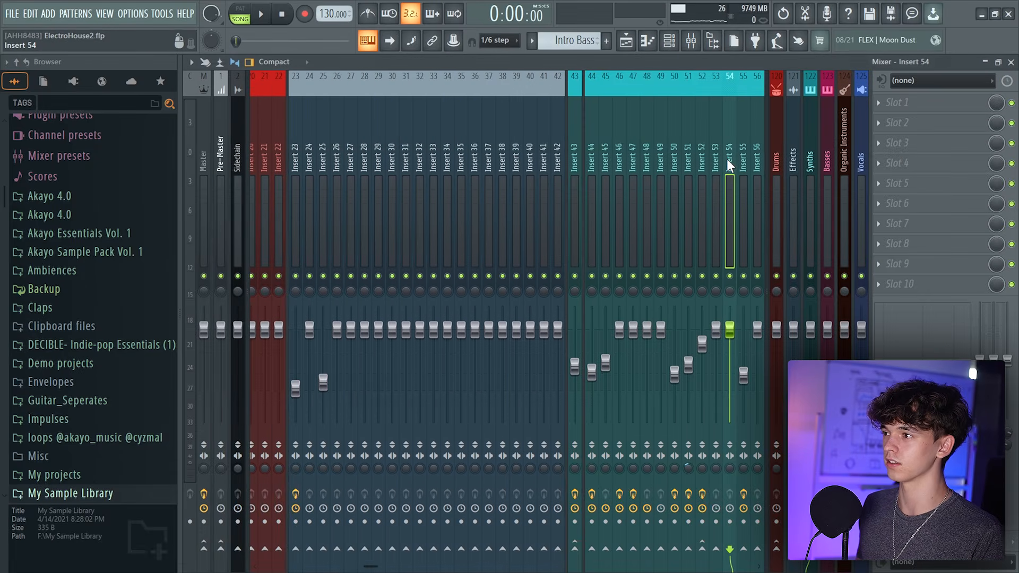
scroll(748, 218, "right", 3)
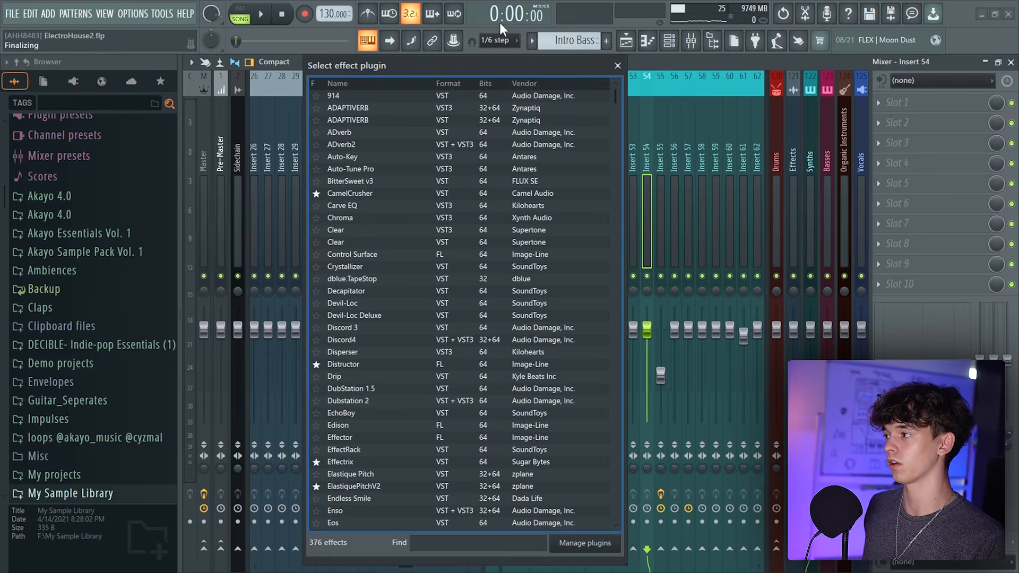
type("va")
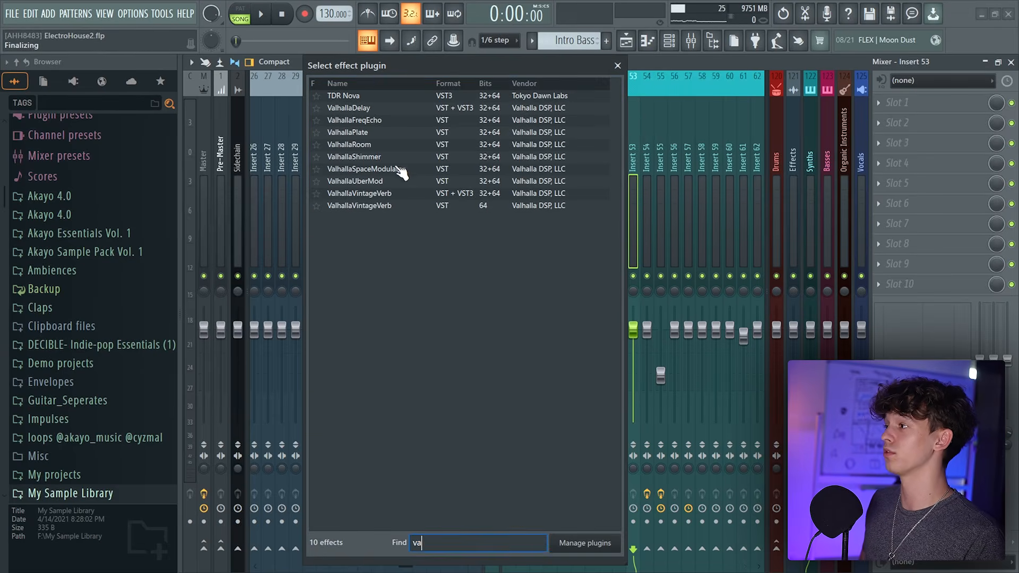
left_click(392, 195)
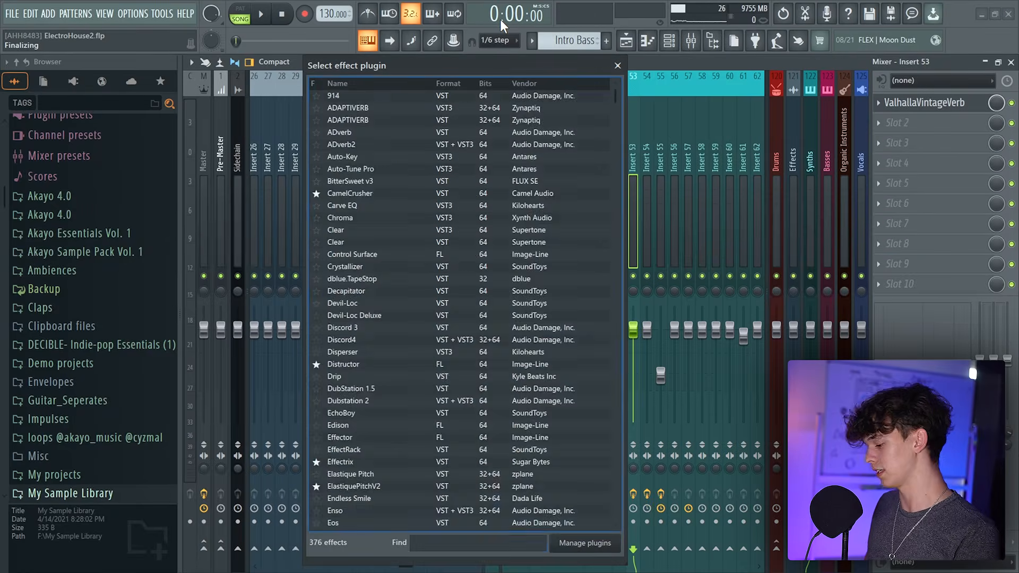
Load ValhallaDelay into the second effect slot of Insert 53 and switch its delay time to note sync
type("val")
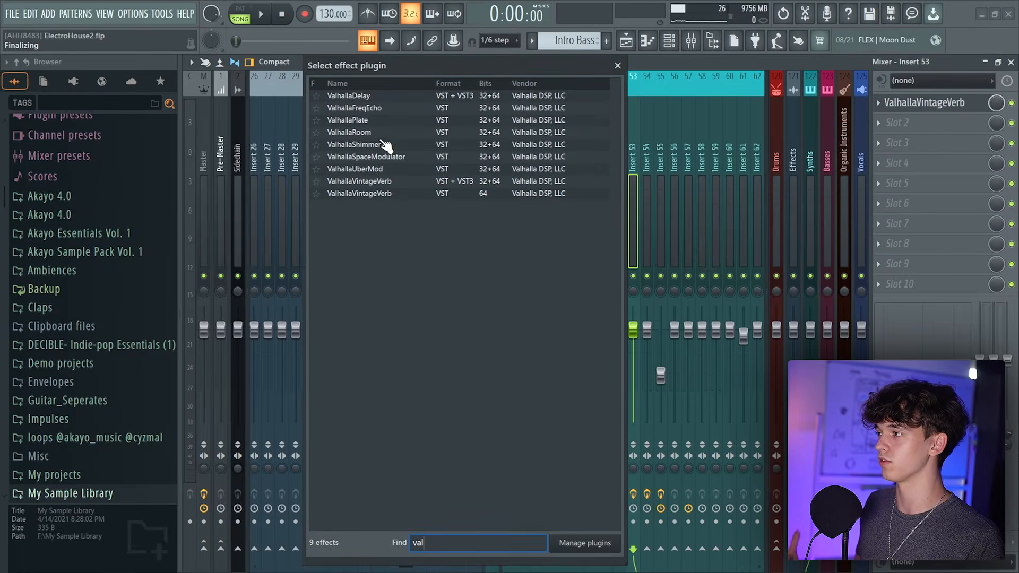
left_click(370, 97)
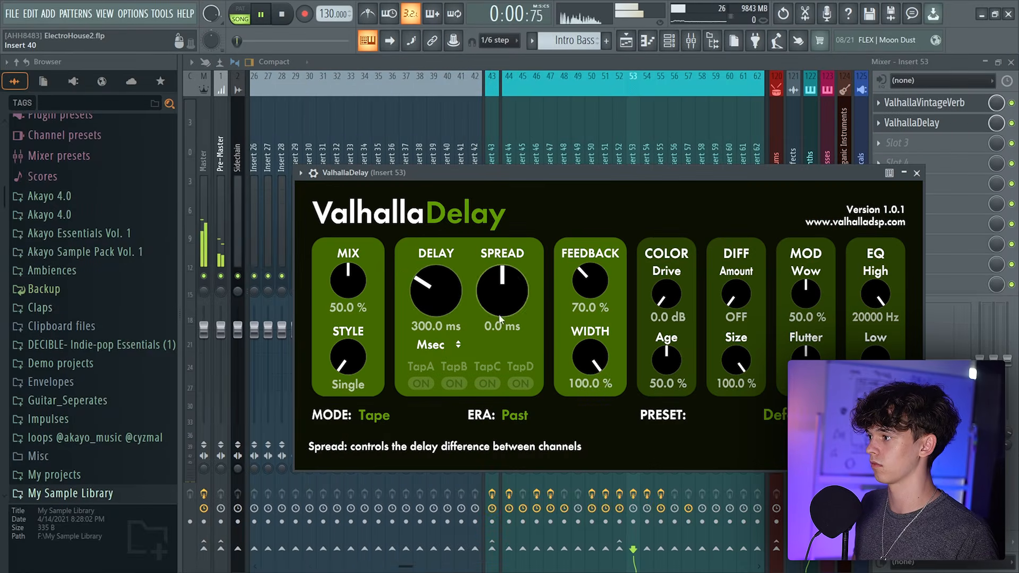
left_click(456, 346)
Set ValhallaDelay's mix to about 38.8% and its delay time to a dotted 1/8
left_click_drag(469, 172, 381, 125)
left_click(620, 83)
left_click(634, 170)
key("space")
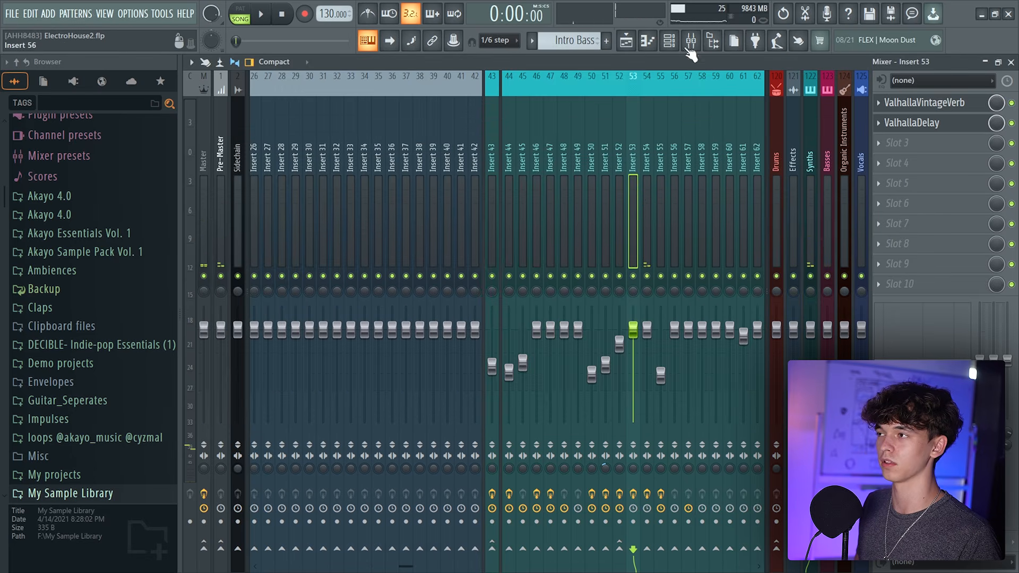
left_click(670, 41)
key("F6")
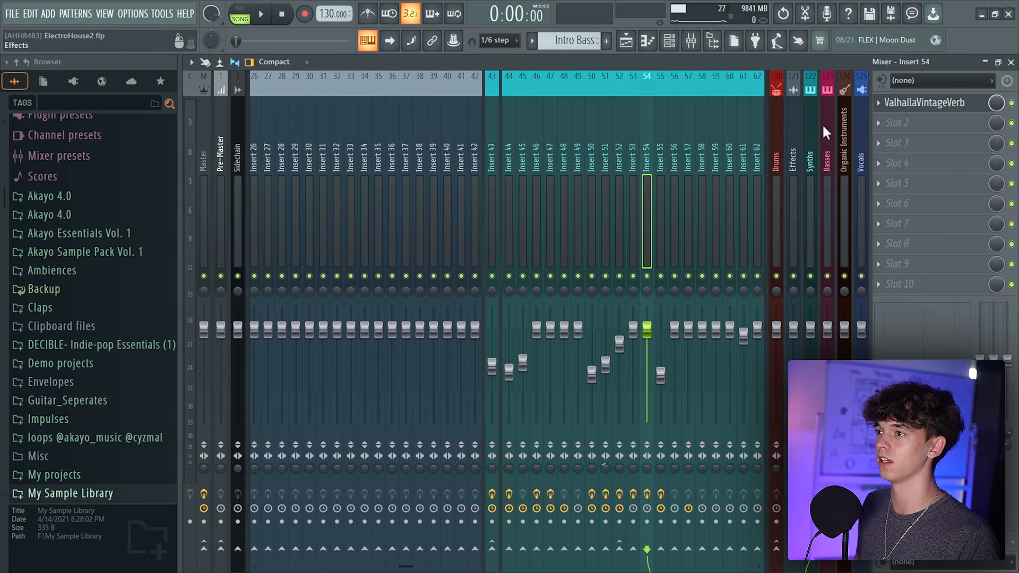
key("space")
left_click(926, 120)
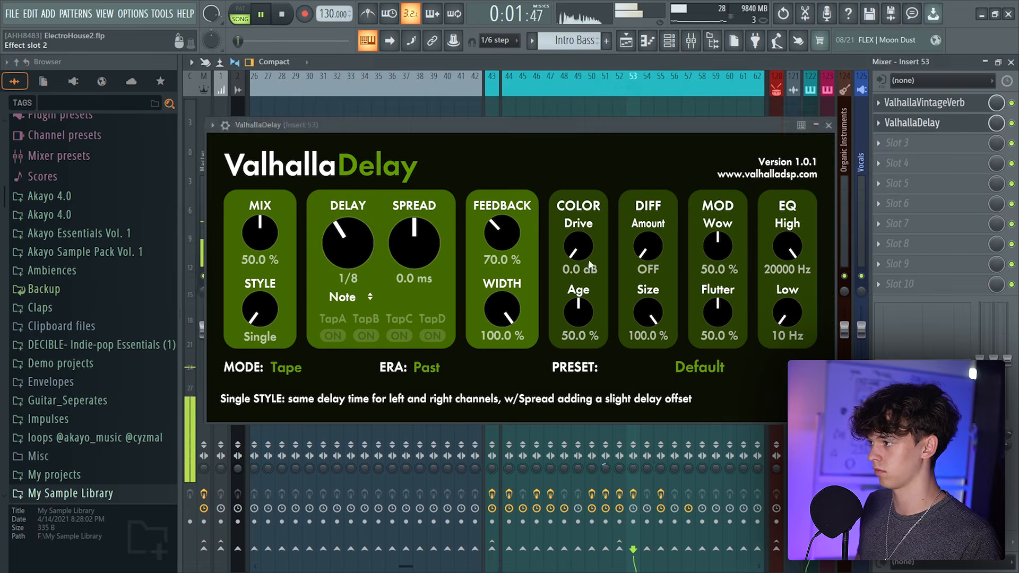
left_click_drag(260, 234, 260, 245)
left_click(354, 300)
left_click(350, 341)
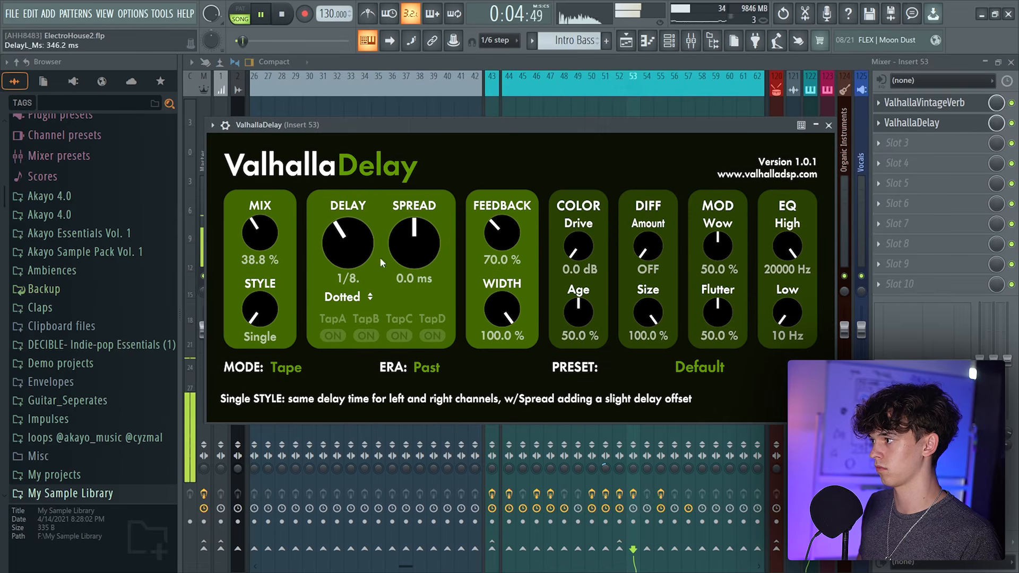
Set ValhallaDelay's mode to Tape and change its era setting
left_click(639, 65)
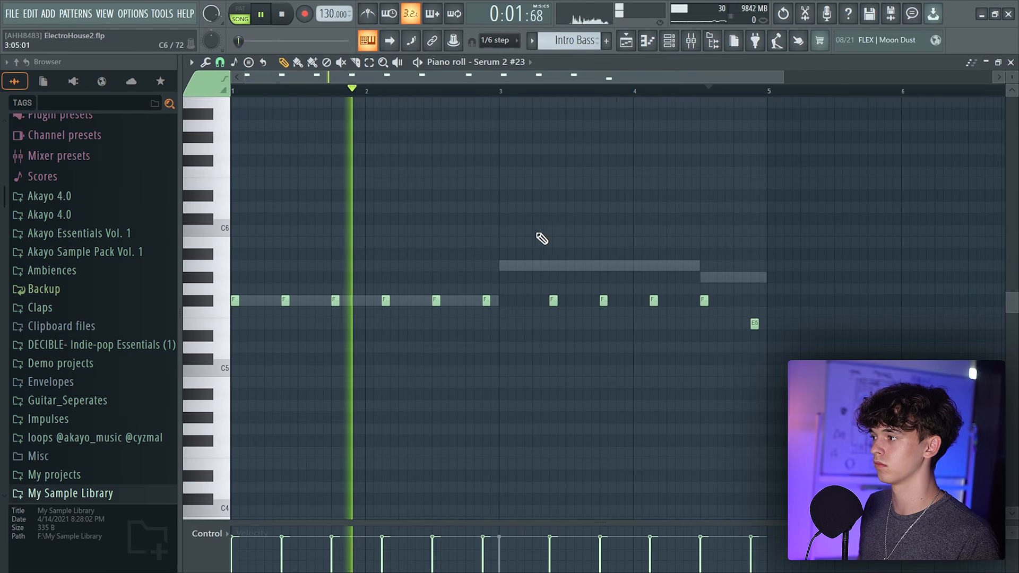
key("space")
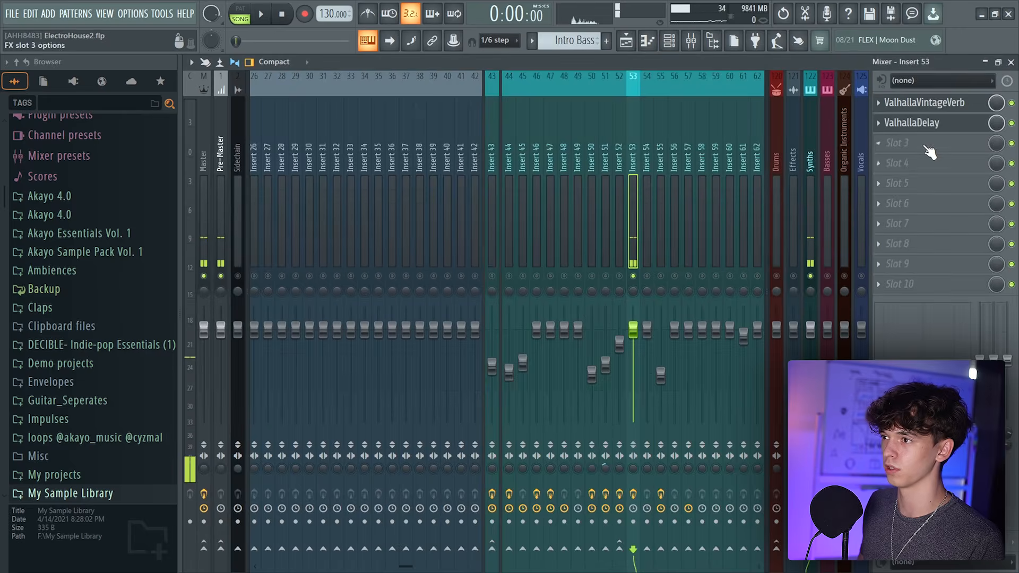
left_click(924, 122)
key("space")
left_click(287, 367)
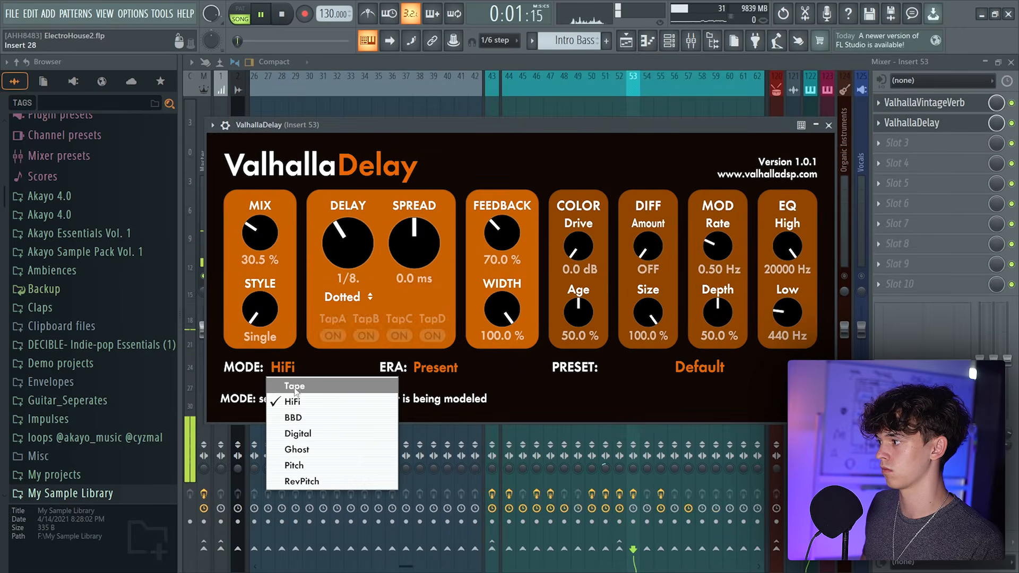
left_click(291, 387)
left_click(415, 368)
left_click(431, 419)
left_click(429, 367)
left_click(431, 402)
Lower the ValhallaDelay slot's mix level on Insert 53 to 38%
left_click_drag(996, 123, 997, 178)
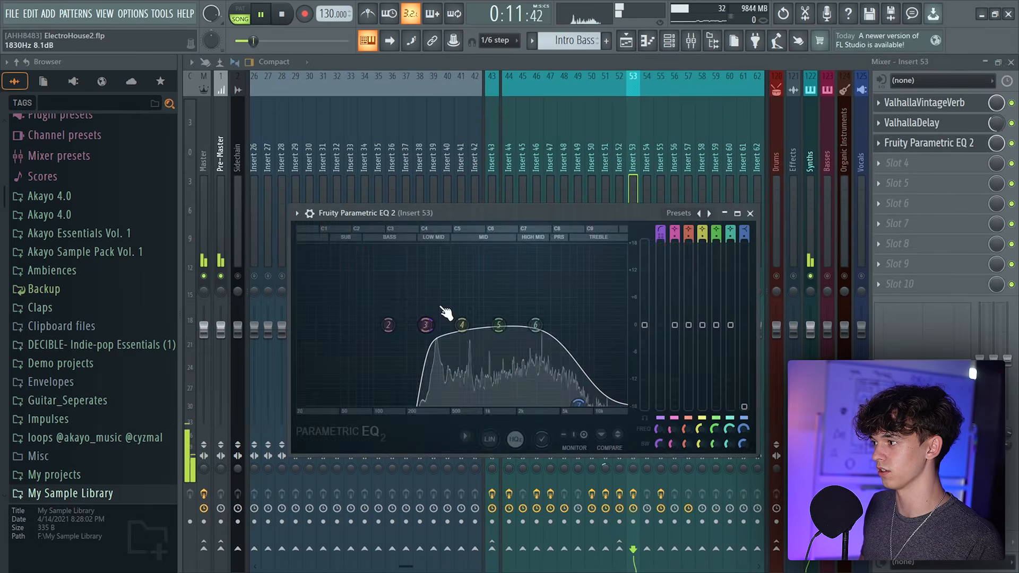
key("space")
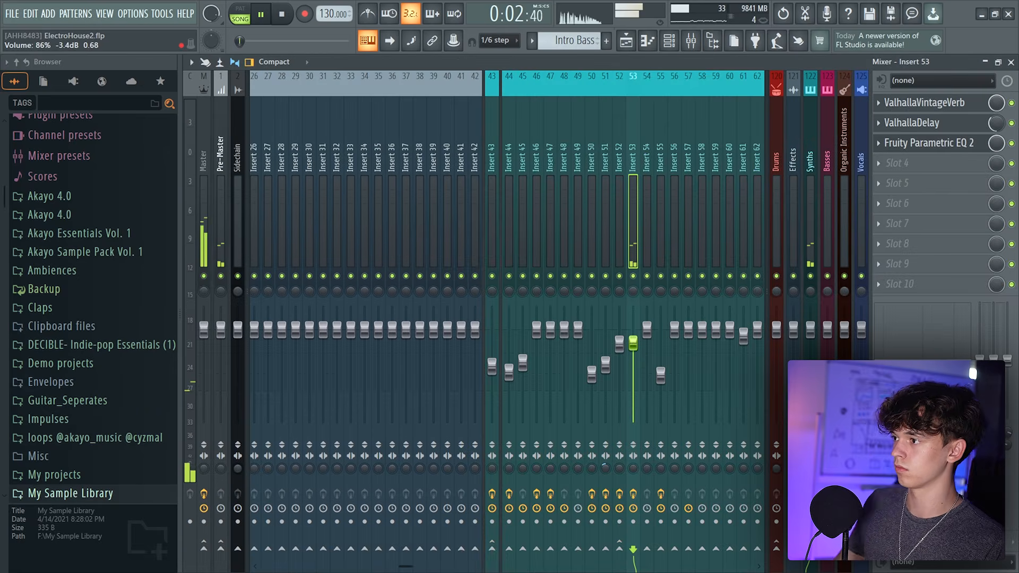
Create a new pattern, Pattern 31, holding the Serum 2 #23 arpeggio notes
left_click(626, 41)
left_click(647, 41)
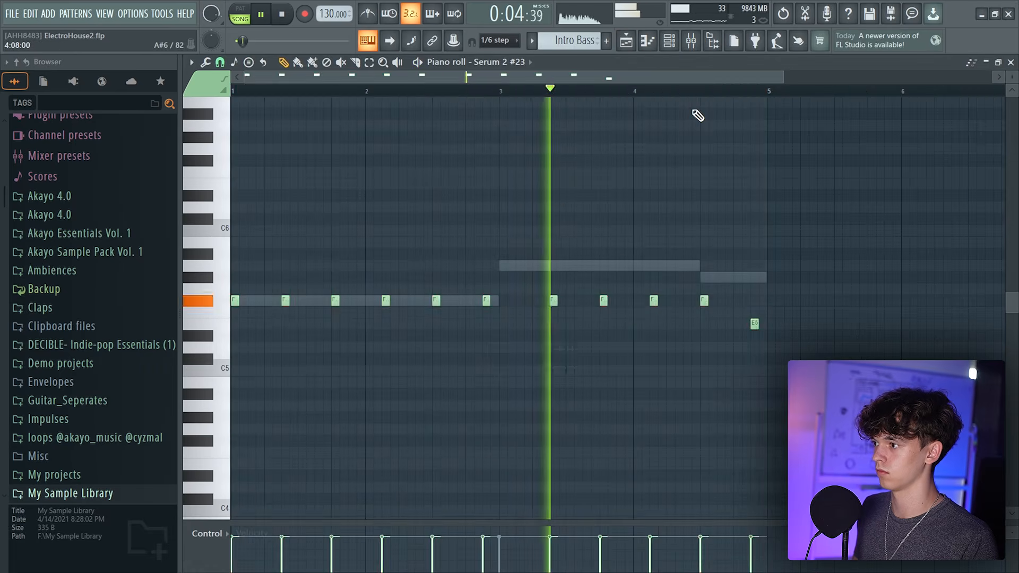
key("space")
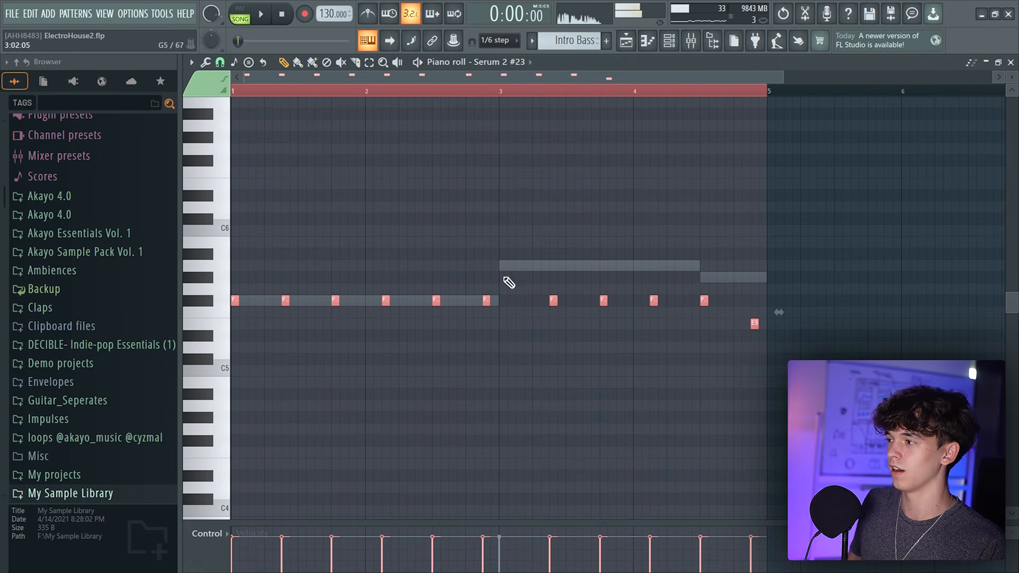
left_click(606, 40)
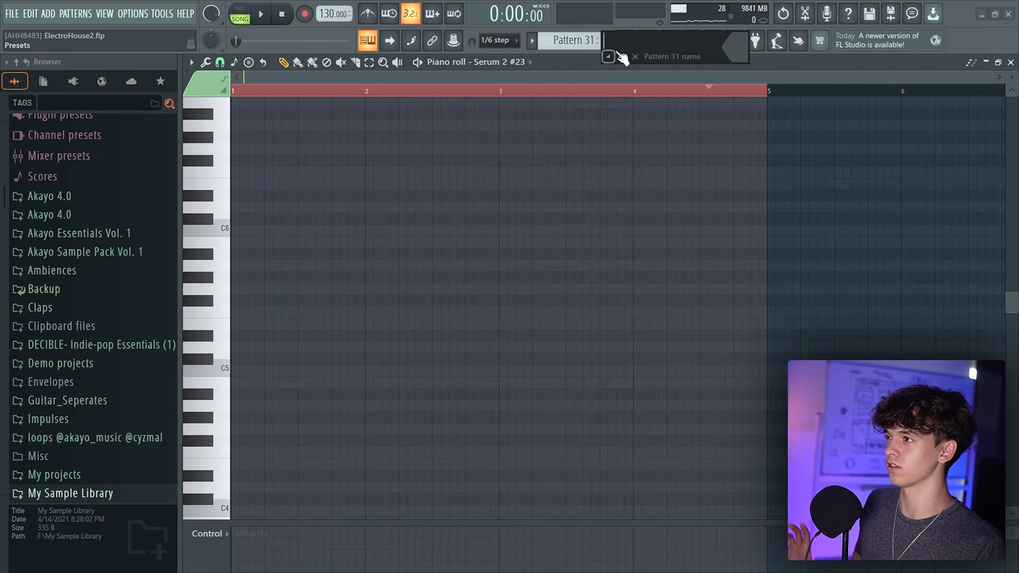
left_click(626, 42)
left_click(648, 41)
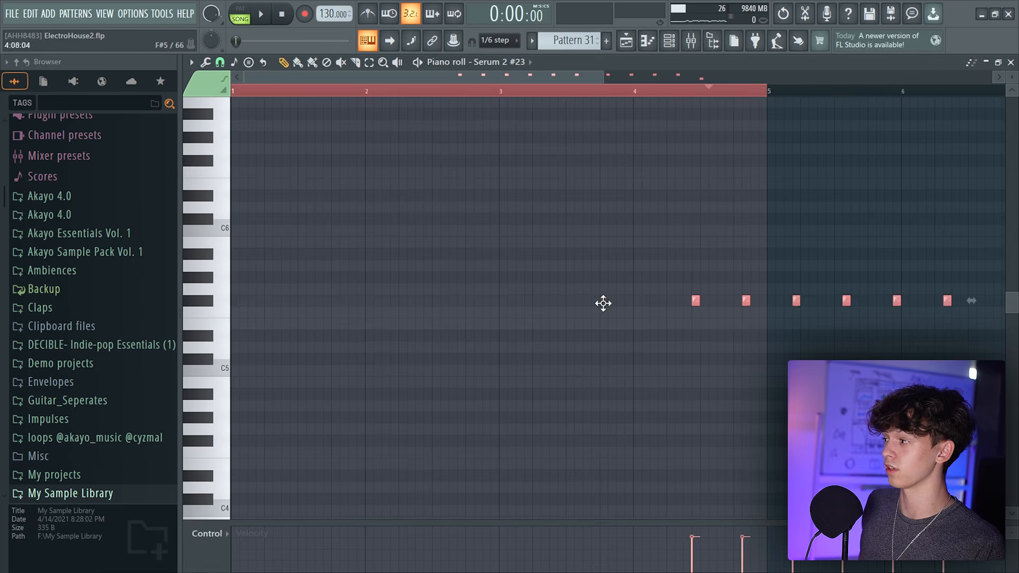
Drag the 91V_AT_130_ambient_vocal_dueneum_Fm sample from Splice Companion onto Track 55 at bar 1
left_click(626, 40)
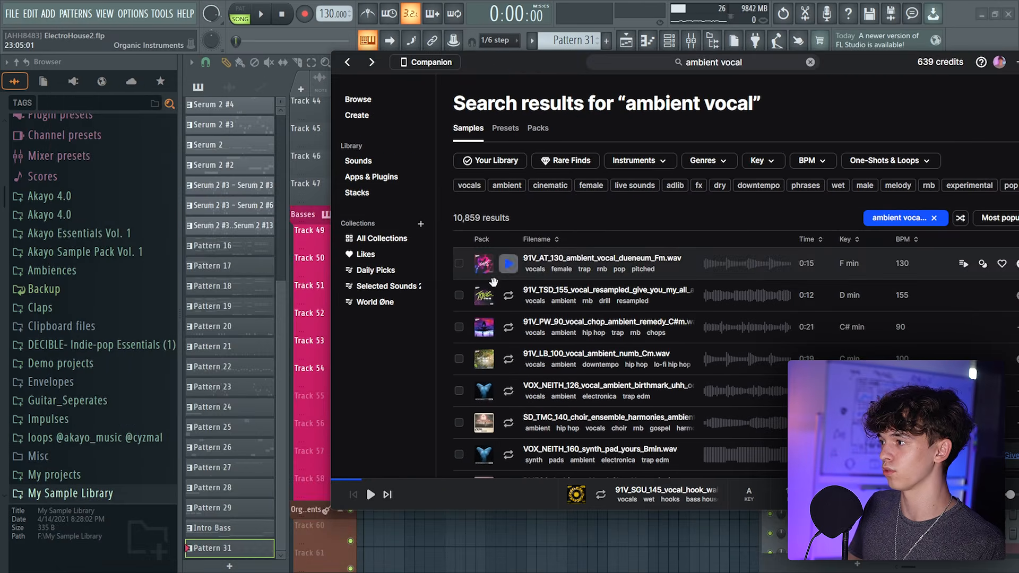
left_click_drag(523, 258, 350, 402)
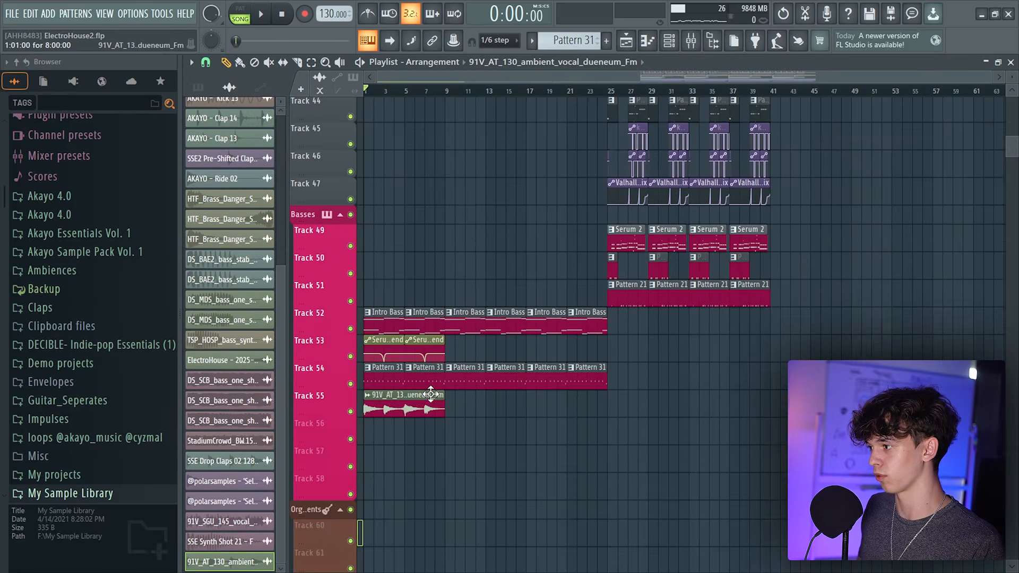
Open the ambient vocal clip's channel settings and play the arrangement
double_click(431, 394)
left_click_drag(556, 197, 884, 196)
key("space")
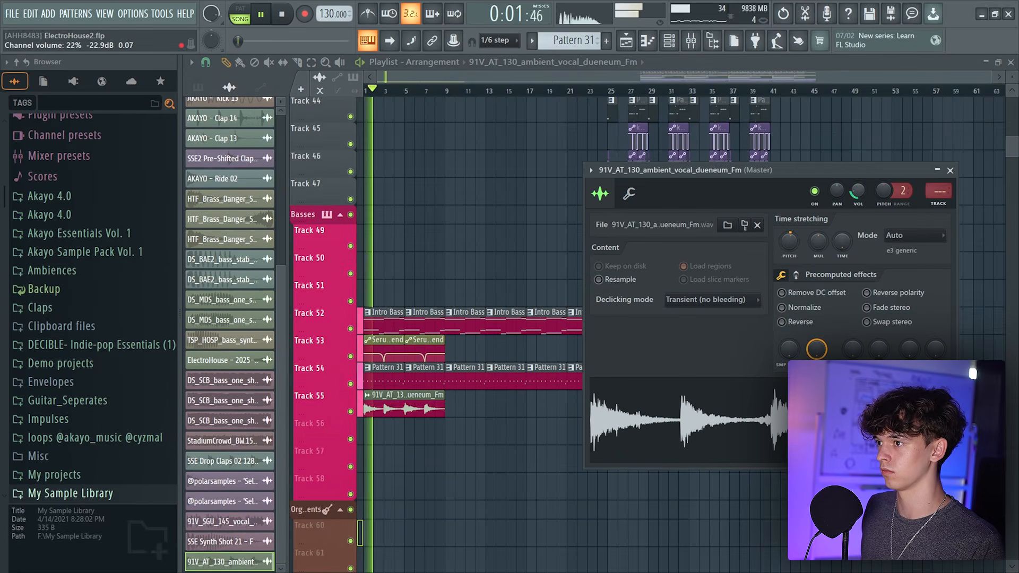
scroll(473, 88, "up", 3)
left_click(540, 405)
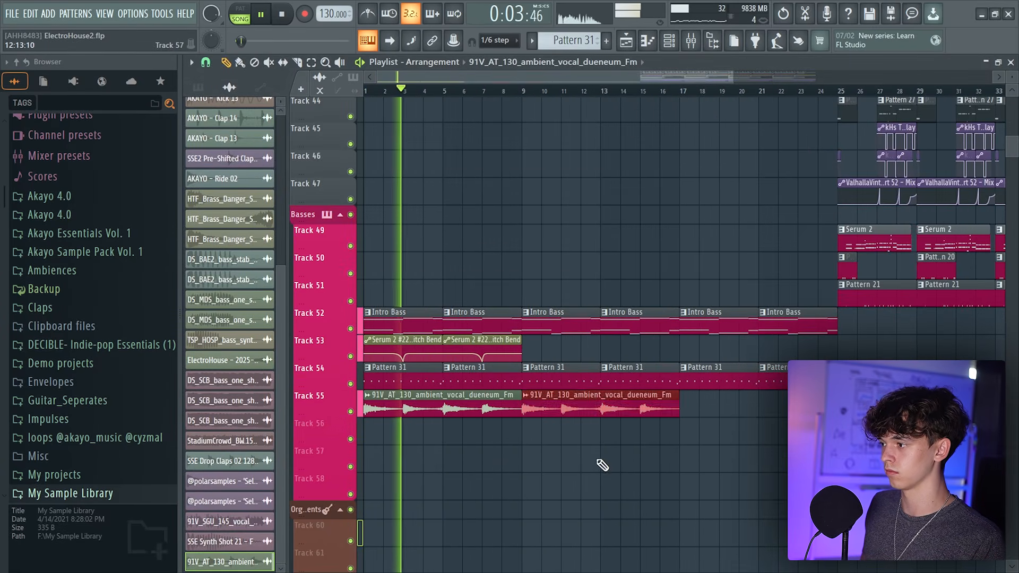
double_click(635, 401)
key("Escape")
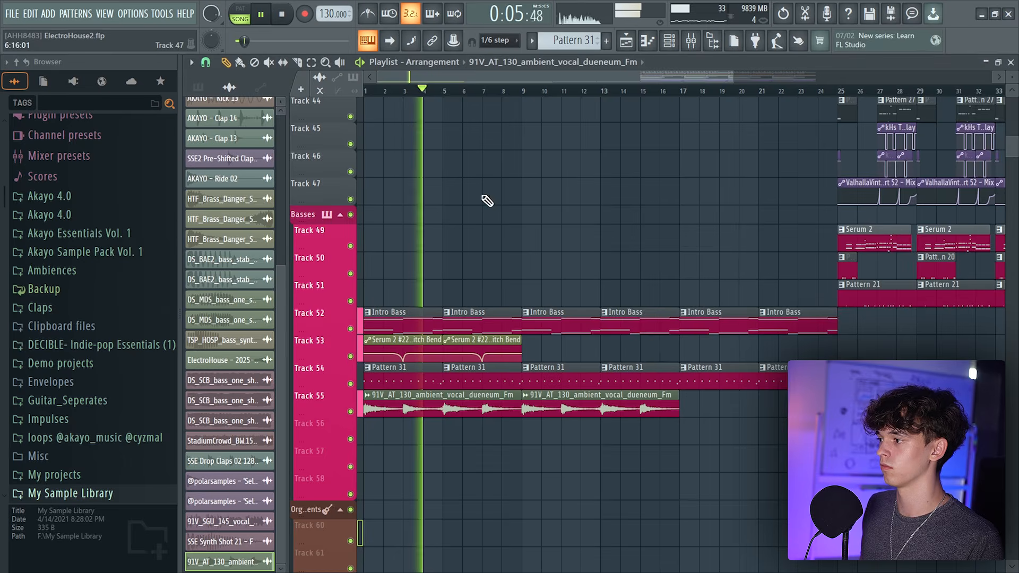
scroll(489, 199, "down", 2)
left_click(206, 62)
left_click(226, 230)
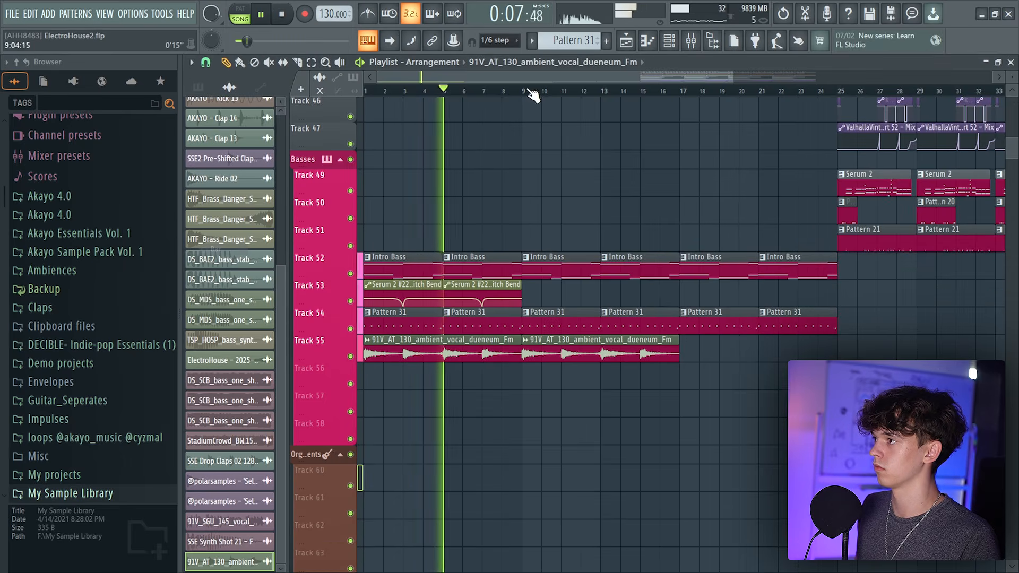
scroll(575, 371, "up", 1)
right_click(584, 353)
Search the browser for tambourine samples and preview one
scroll(705, 416, "up", 2)
scroll(558, 216, "up", 1)
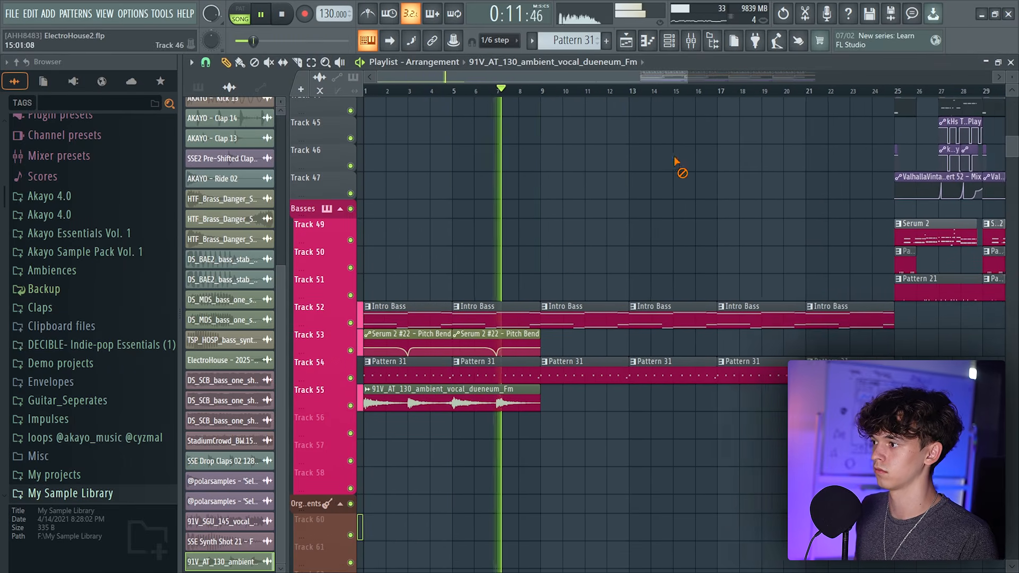
scroll(661, 322, "down", 4)
scroll(661, 323, "up", 1)
key("space")
left_click(546, 93)
left_click_drag(546, 93, 561, 120)
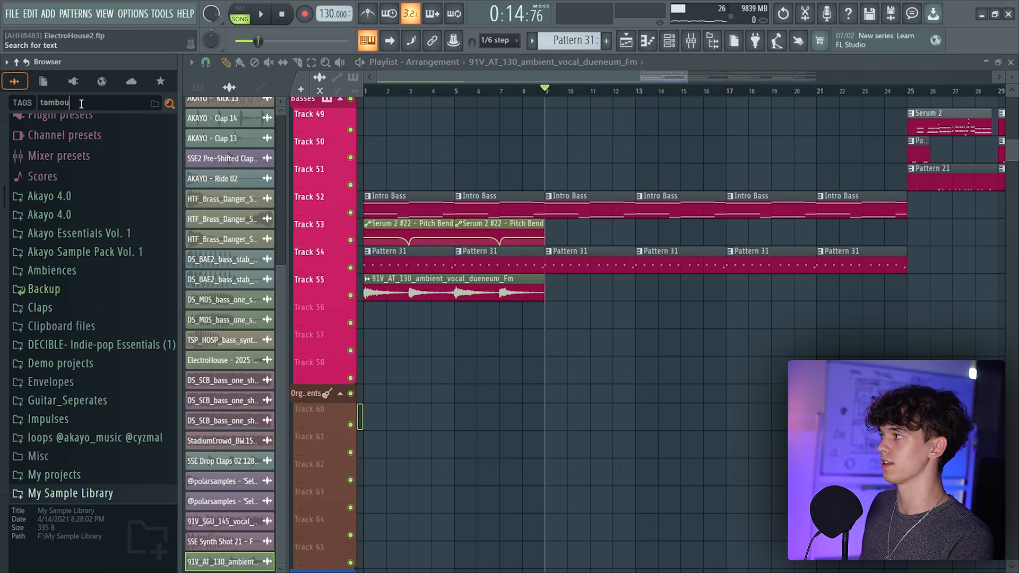
key("Return")
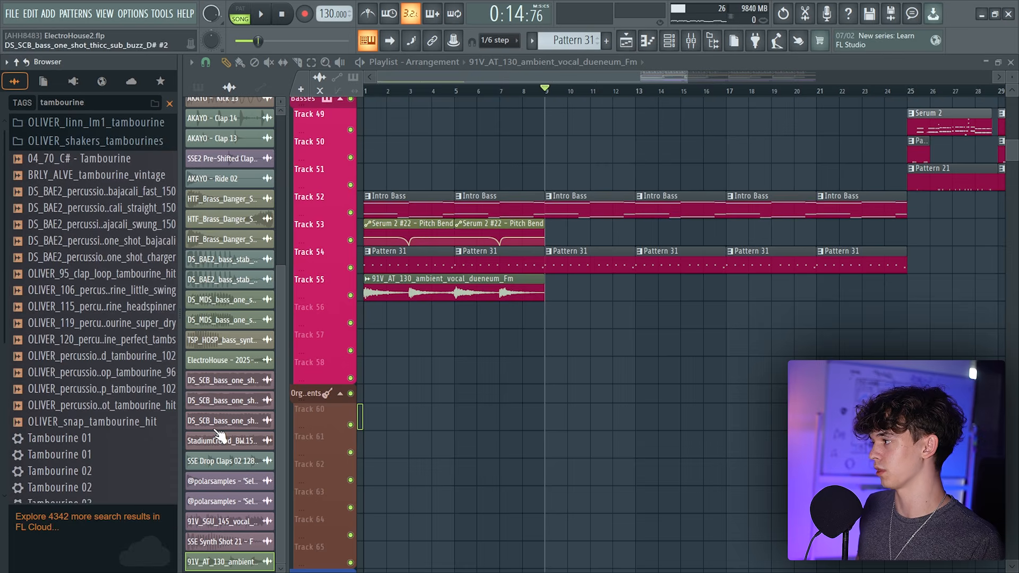
left_click(104, 373)
scroll(123, 382, "down", 5)
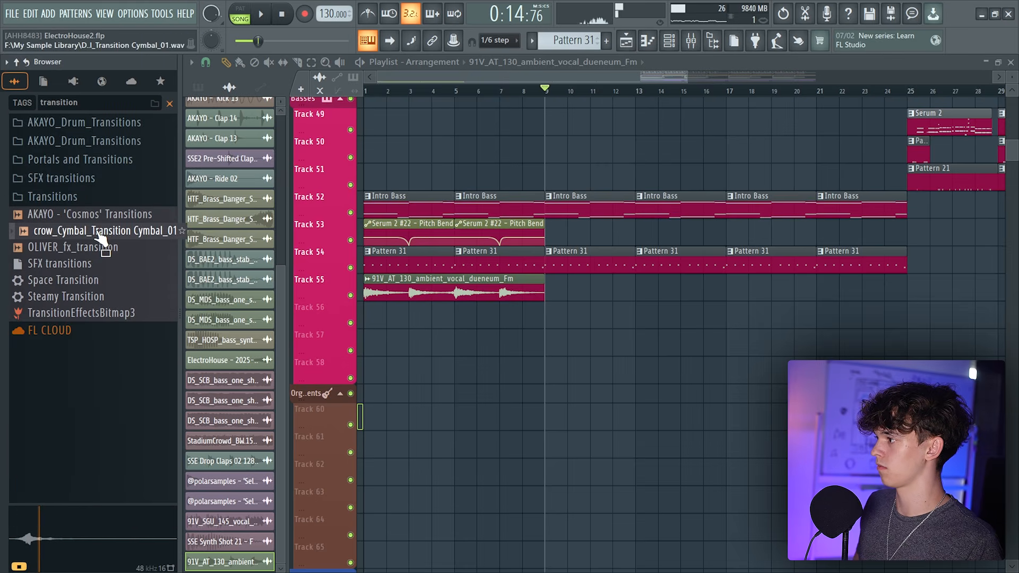
Place the crow_Cymbal_Transition Cymbal_01 sample on Track 56 starting around bar 8
left_click_drag(100, 239, 576, 330)
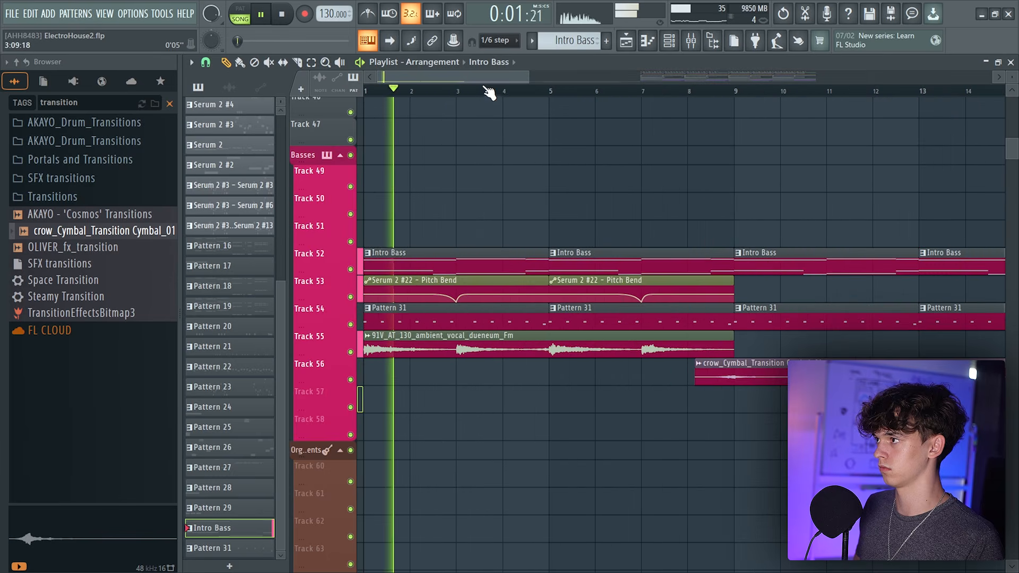
scroll(489, 95, "down", 3)
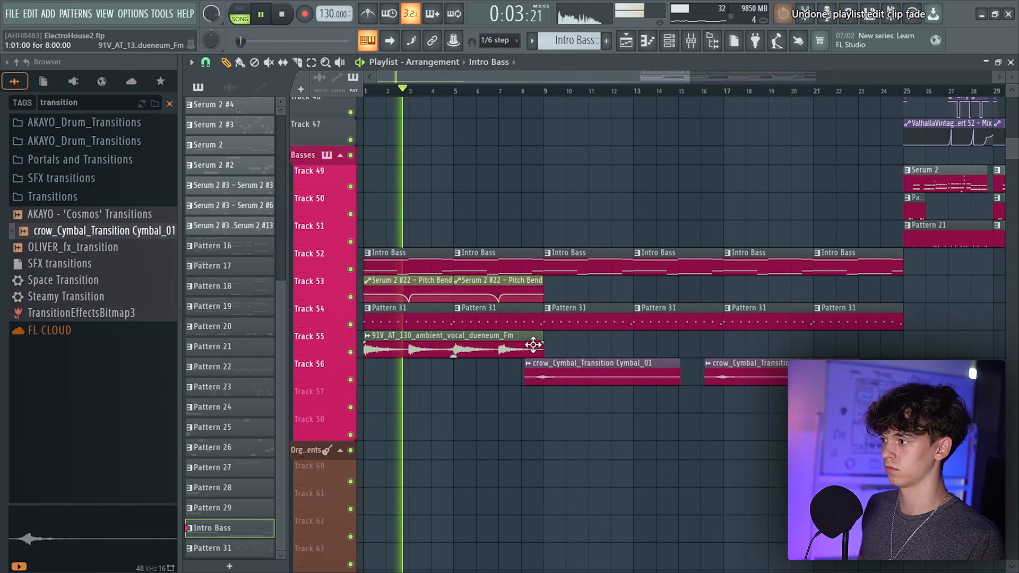
left_click(530, 342)
Slice the cymbal transition clip at bar 9
left_click(206, 62)
left_click(215, 273)
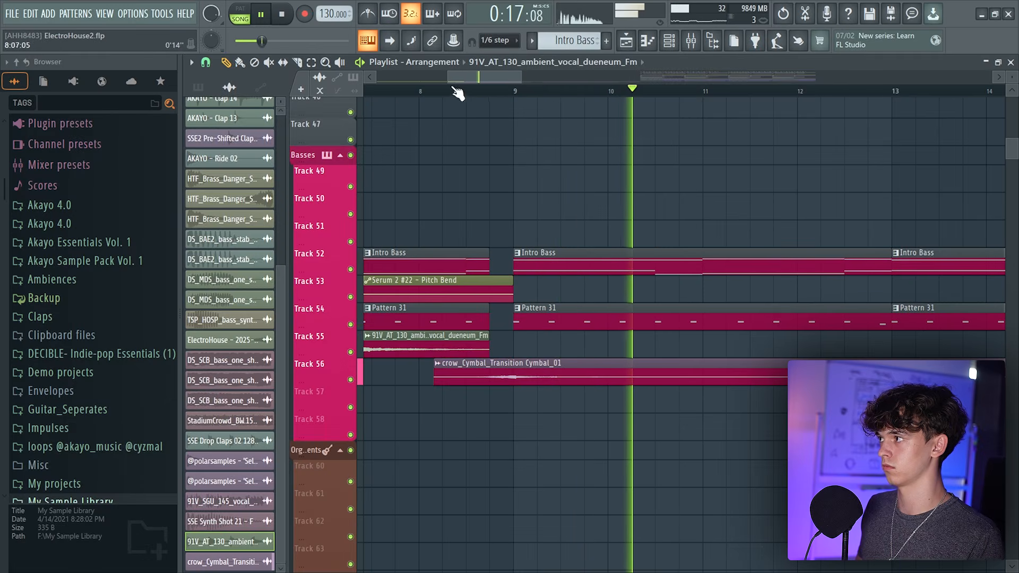
key("c")
key("space")
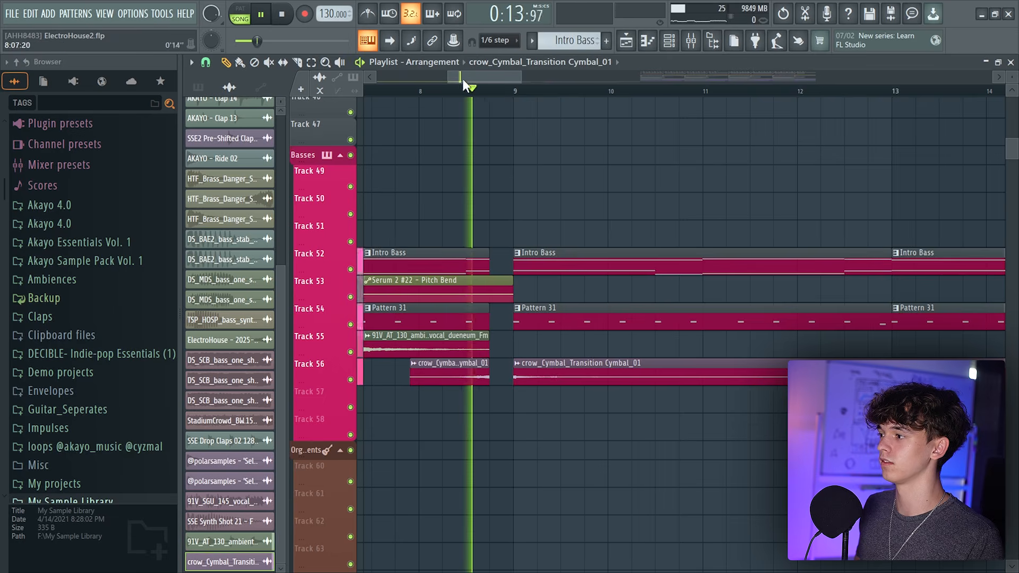
left_click_drag(463, 78, 467, 58)
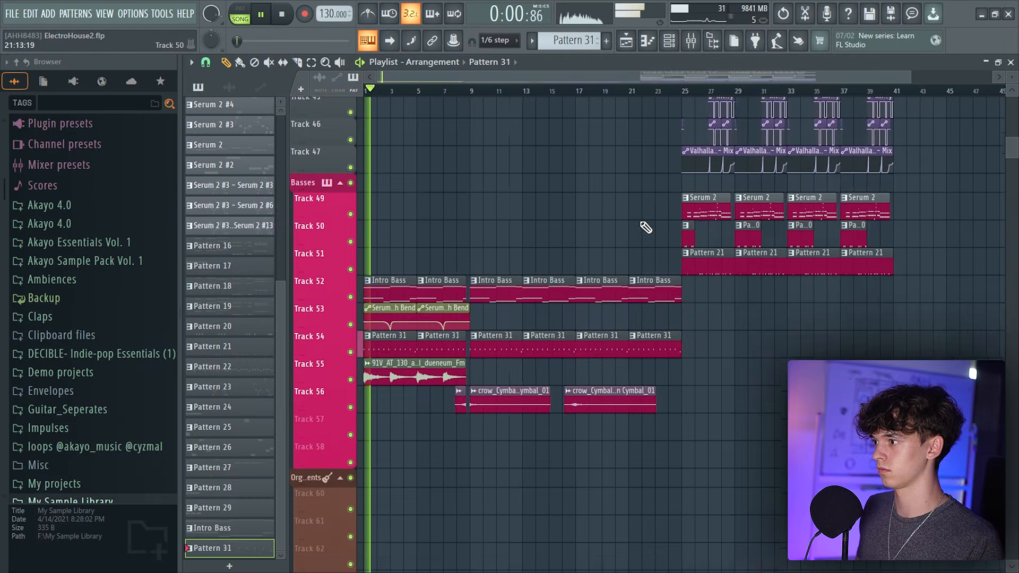
scroll(610, 241, "up", 3)
scroll(598, 245, "down", 4)
scroll(552, 80, "up", 3)
left_click(605, 261)
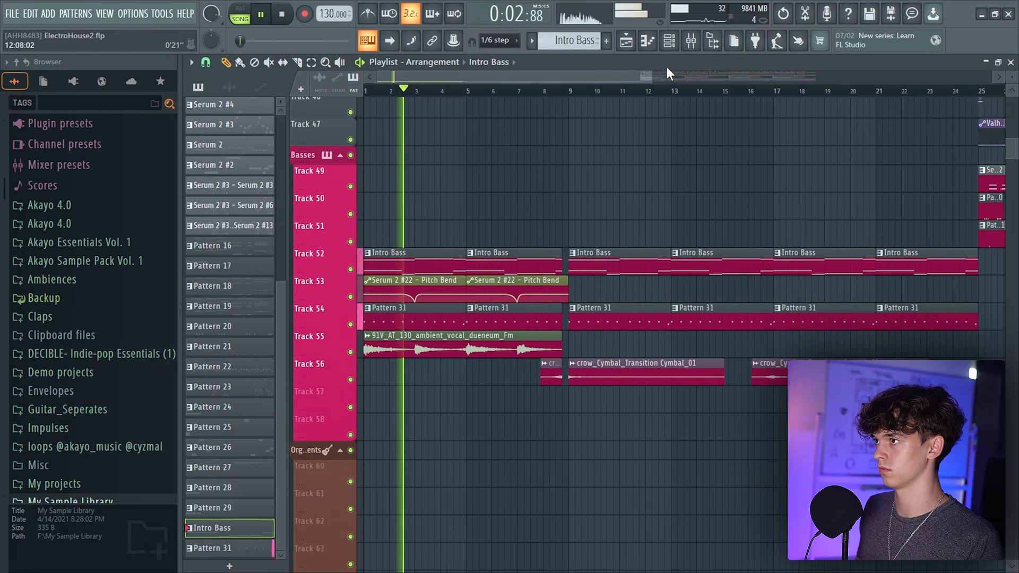
Duplicate Serum 2 #21's bass notes into bars 5 to 8 and transpose the upper notes there down an octave
key("F6")
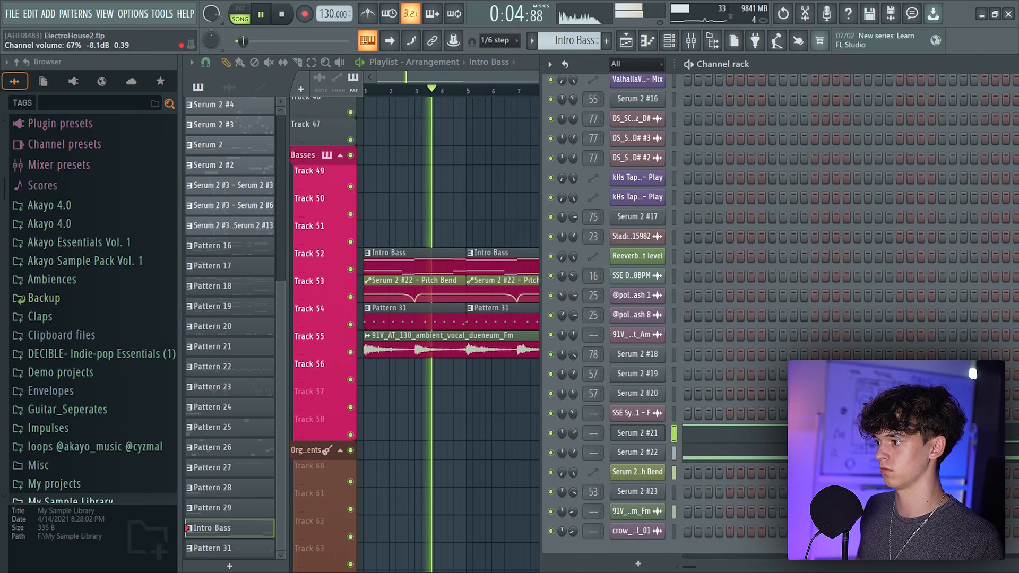
left_click(648, 41)
scroll(580, 93, "down", 2)
scroll(581, 97, "down", 1)
scroll(509, 193, "down", 8)
key("space")
key("l")
key("ctrl+b")
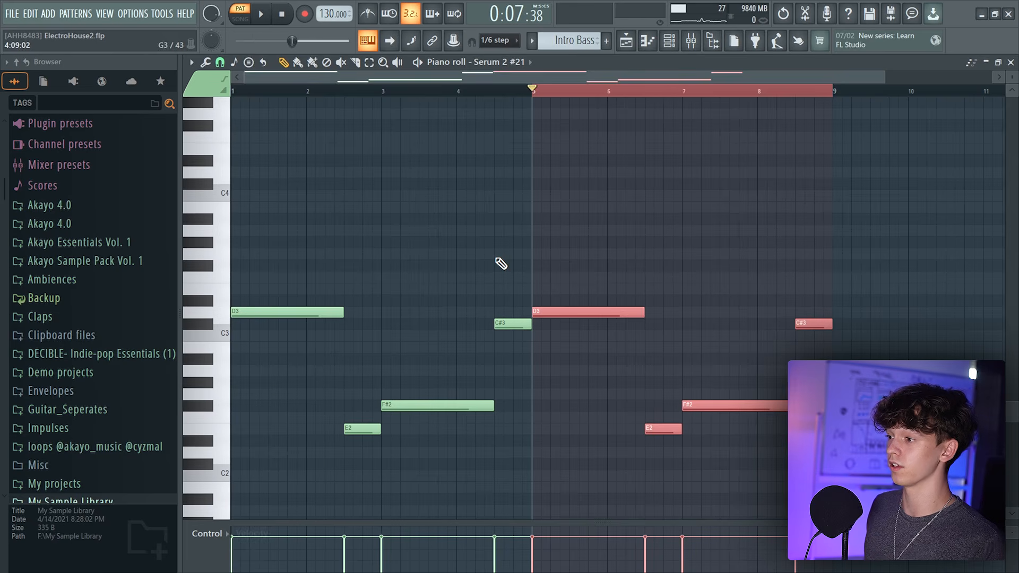
left_click_drag(583, 247, 922, 354)
key("ctrl+Down")
key("space")
Open the piano roll of Serum 2 #22
left_click(627, 41)
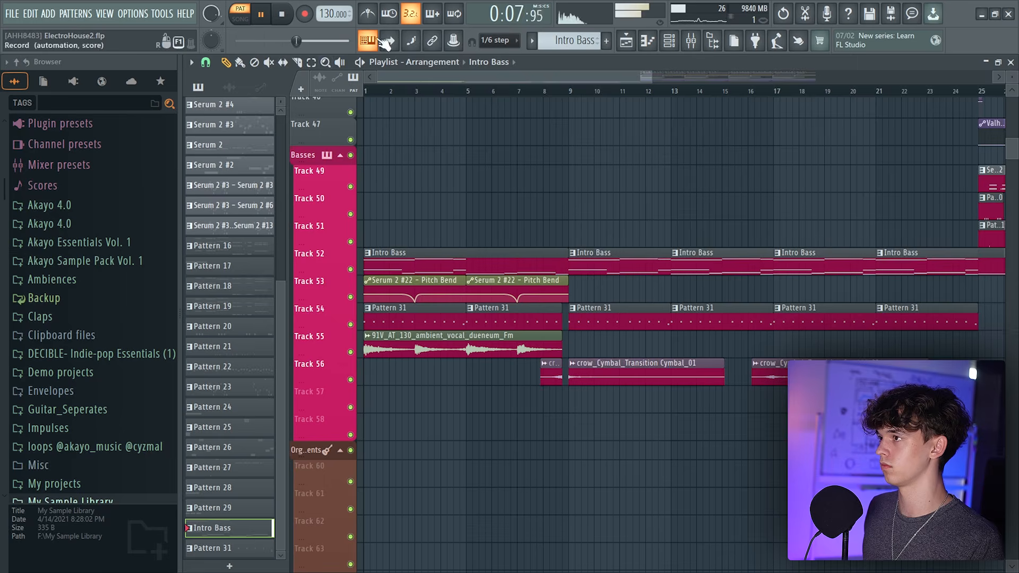
left_click(670, 41)
right_click(649, 457)
left_click(682, 399)
key("space")
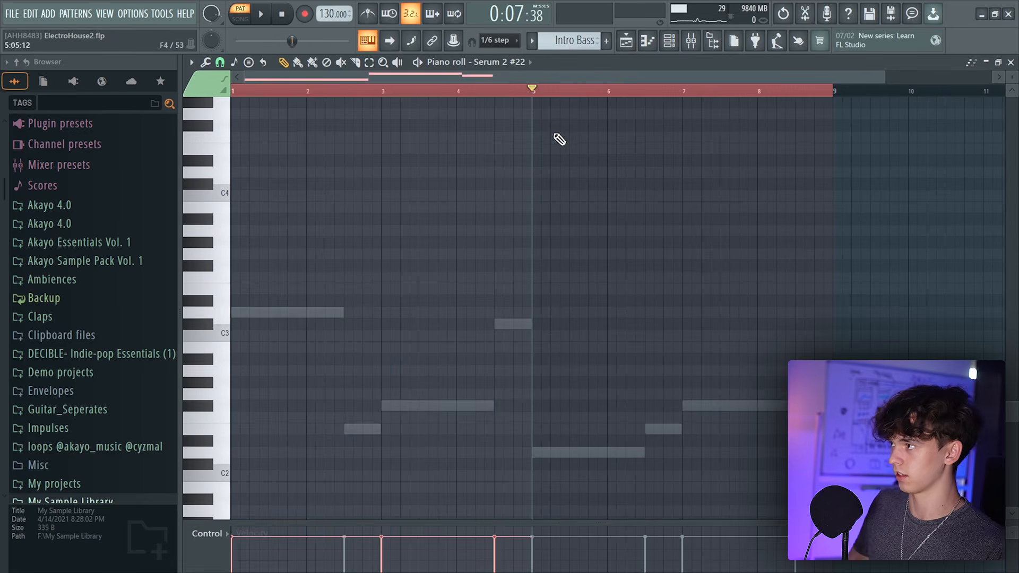
Create a new pattern, enter a Serum 2 #22 note phrase and duplicate it three times in the piano roll
scroll(559, 137, "down", 3)
left_click(606, 41)
left_click(631, 48)
left_click(648, 42)
left_click(649, 44)
double_click(320, 392)
key("ctrl+b")
key("ctrl+b")
key("ctrl+b")
key("ctrl+b")
key("ctrl+b")
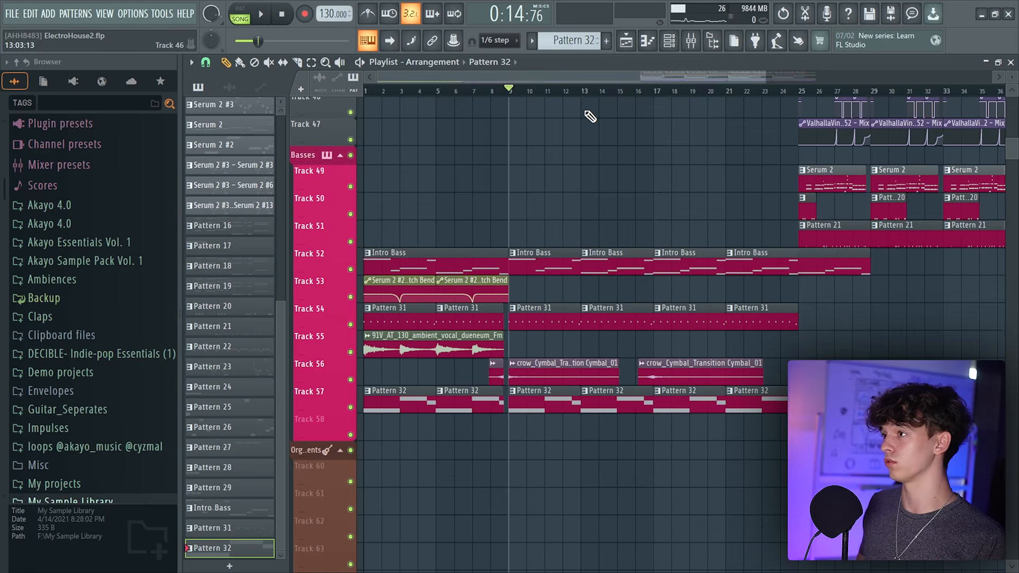
Create another new pattern and search the browser for drum loop texture samples
left_click(669, 40)
left_click(607, 40)
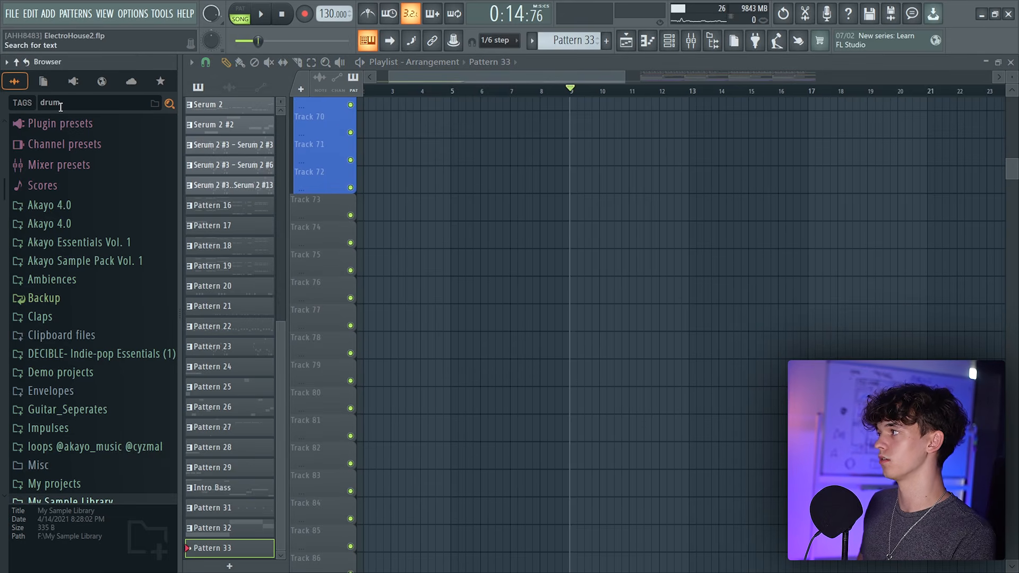
type("ture")
left_click(98, 249)
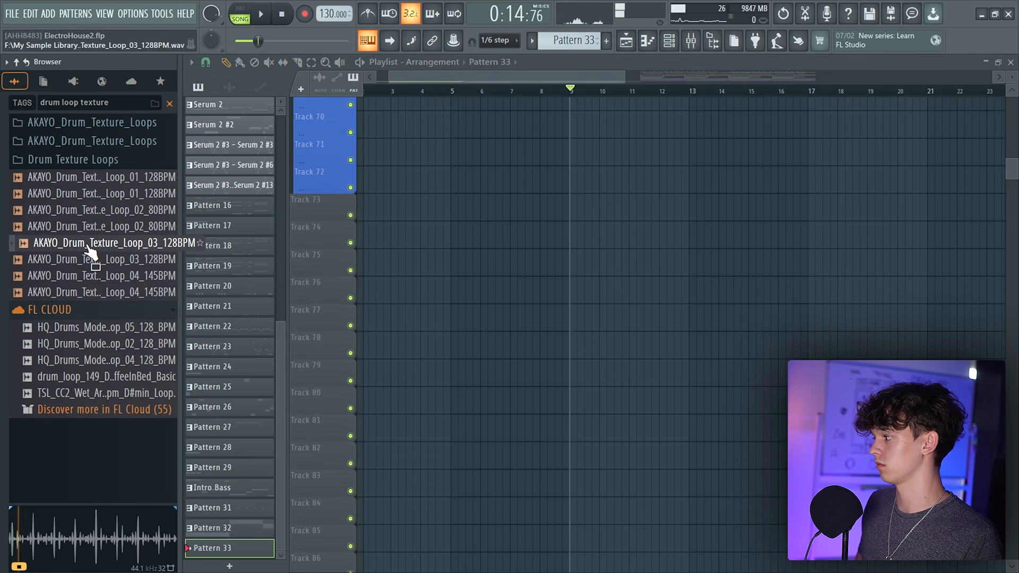
Place AKAYO_Drum_Texture_Loop_04_145BPM on Track 73 starting at bar 9
left_click(110, 277)
left_click_drag(110, 277, 574, 205)
double_click(605, 211)
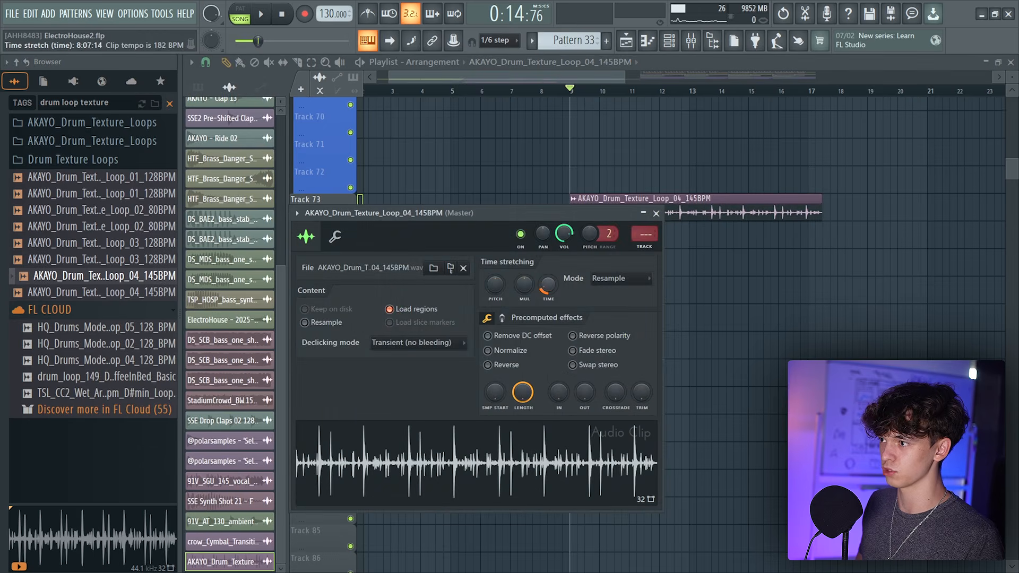
key("Escape")
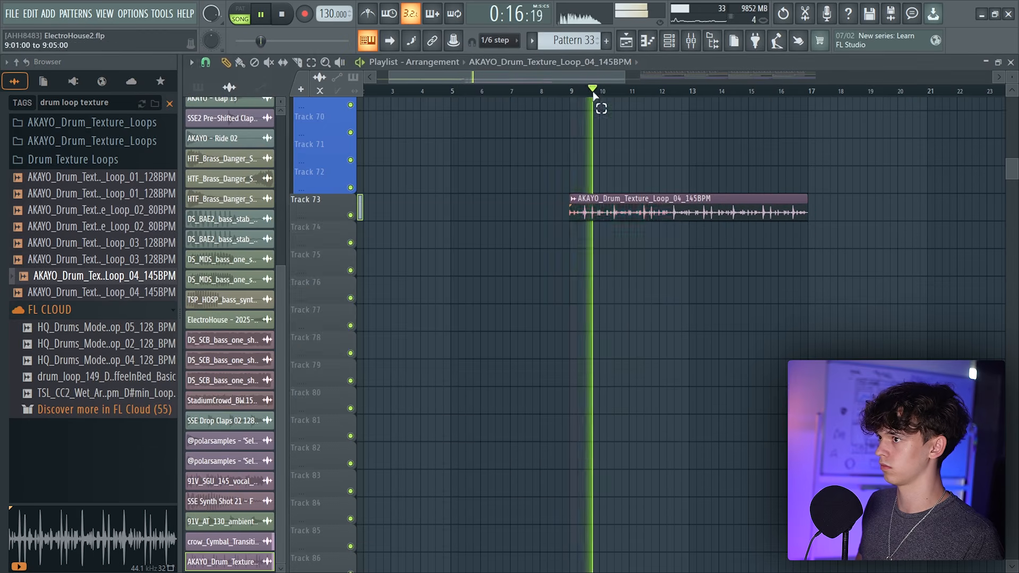
Place AKAYO_Drum_Texture_Loop_01_128BPM on Track 74 starting at bar 9
left_click_drag(588, 92, 808, 93)
left_click_drag(104, 194, 589, 236)
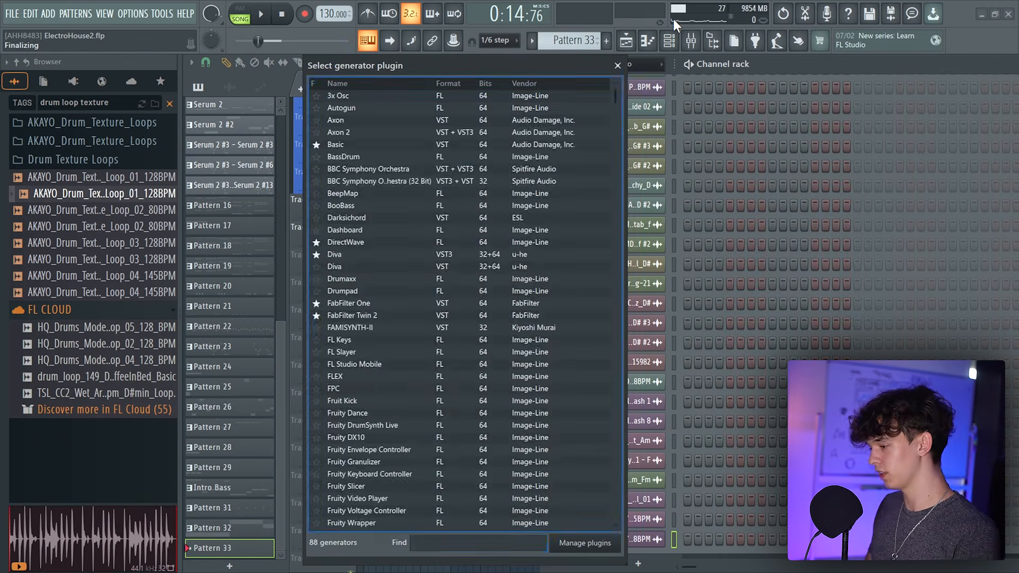
Add an FPC and load AKAYO percussion and snare samples onto its first pads
type("fpc")
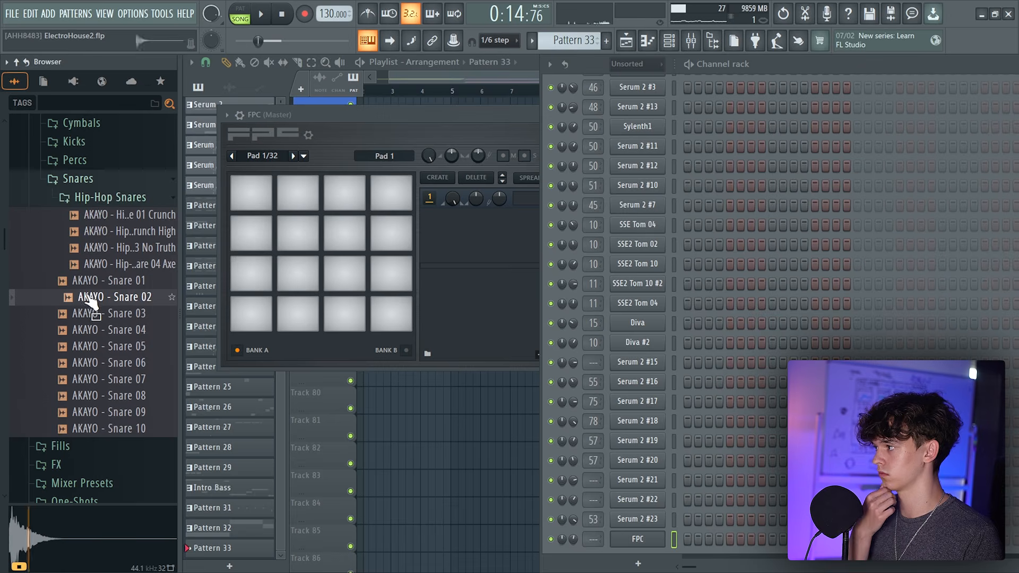
left_click(74, 226)
left_click_drag(93, 249, 347, 195)
left_click_drag(129, 287, 397, 196)
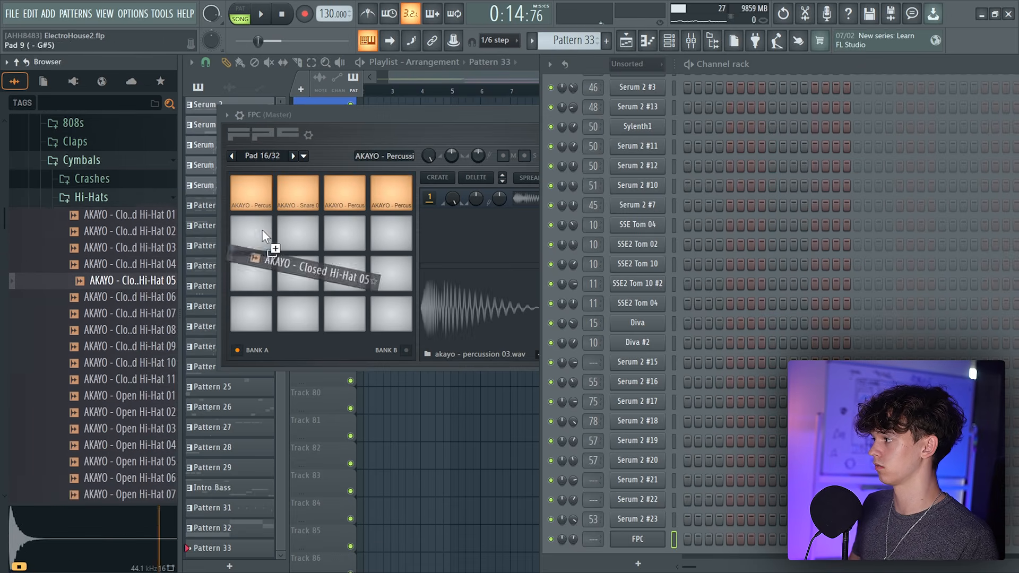
Load AKAYO closed and open hi-hats and crow_Percussion_Metallic Short_08 onto further FPC pads
left_click_drag(263, 230, 252, 234)
left_click_drag(127, 363, 297, 232)
left_click(128, 429)
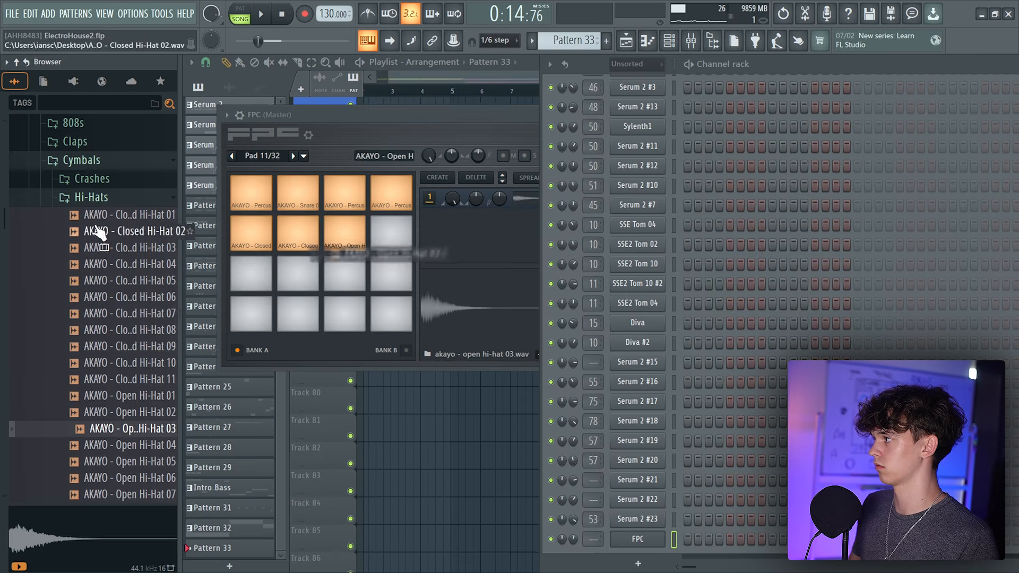
left_click(98, 289)
left_click_drag(402, 235, 394, 235)
left_click_drag(91, 370, 265, 270)
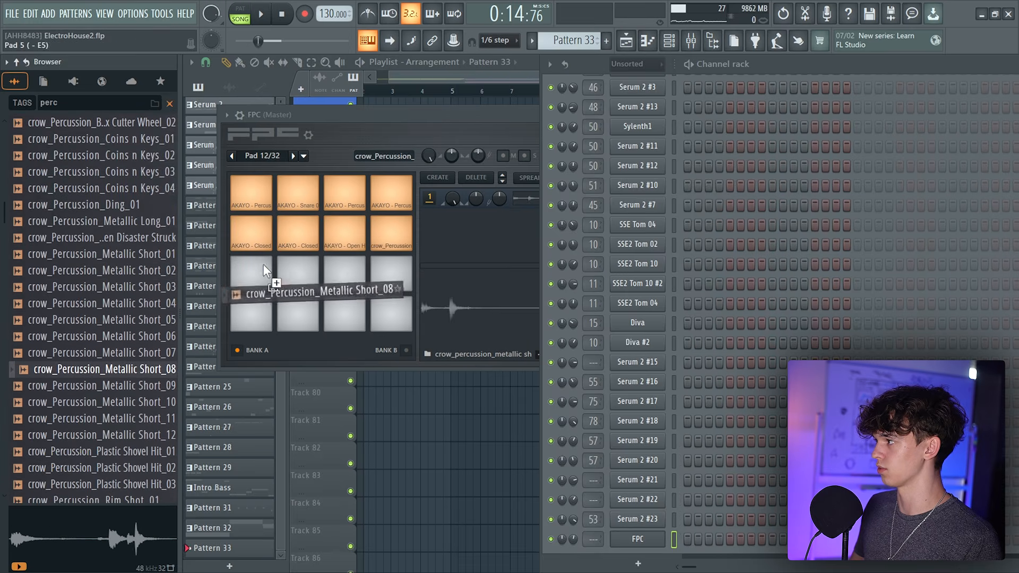
left_click_drag(264, 270, 255, 270)
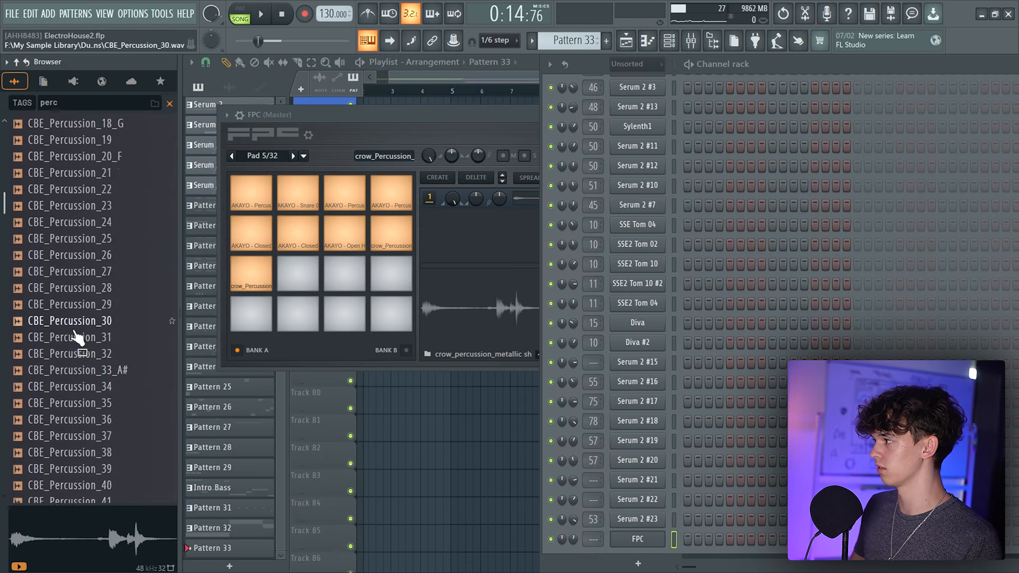
Load CBE_Percussion_22 onto the next empty FPC pad
scroll(80, 328, "up", 2)
left_click(90, 321)
left_click_drag(74, 271, 304, 291)
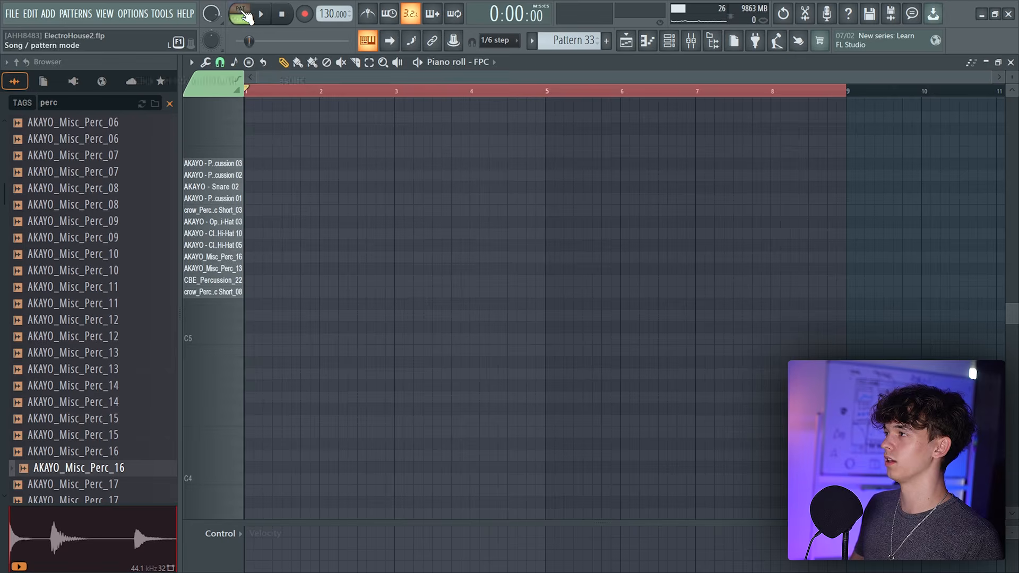
Program a percussion groove with hi-hats, snare and percussion hits in the FPC piano roll's first bars
left_click(263, 62)
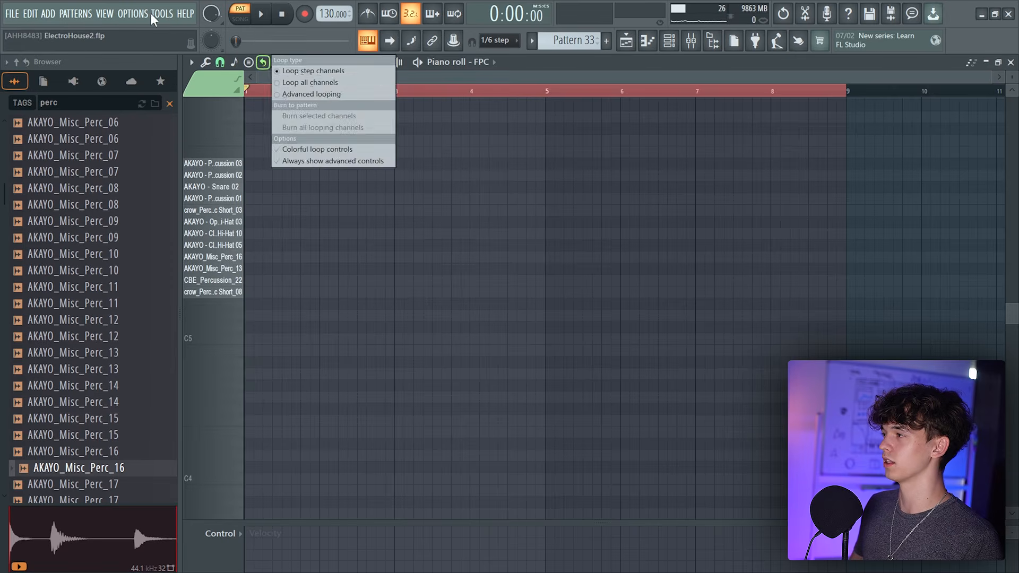
left_click(412, 68)
left_click(269, 245)
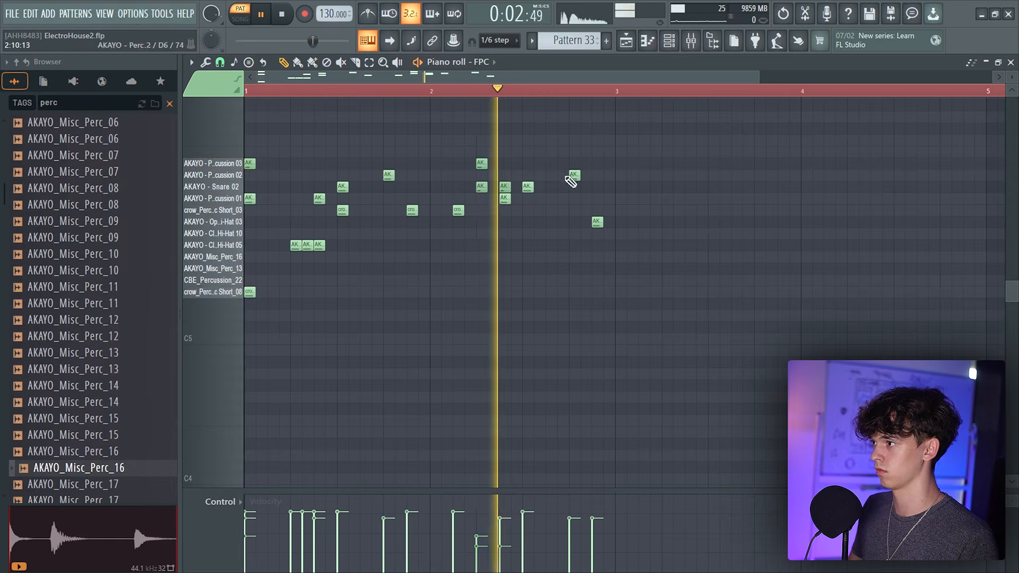
left_click_drag(290, 235, 372, 257)
mouse_move(315, 520)
left_mouse_down()
mouse_move(333, 535)
mouse_move(292, 534)
mouse_move(325, 526)
mouse_move(300, 533)
left_mouse_up()
key("space")
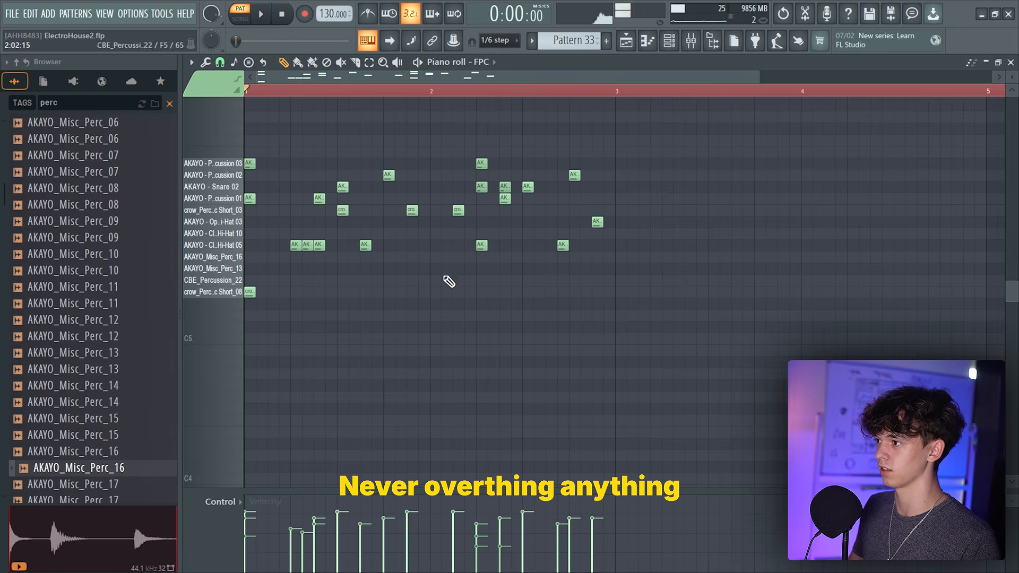
Duplicate the drum notes forward to extend the groove
left_click_drag(247, 91, 361, 91)
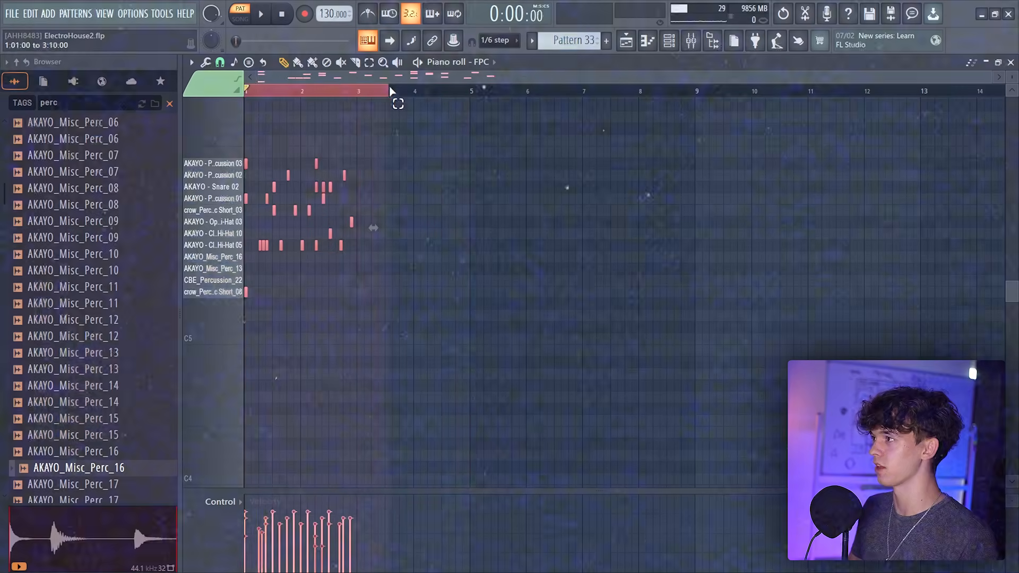
key("ctrl+b")
scroll(355, 89, "up", 4)
scroll(356, 88, "up", 2)
scroll(367, 117, "left", 2)
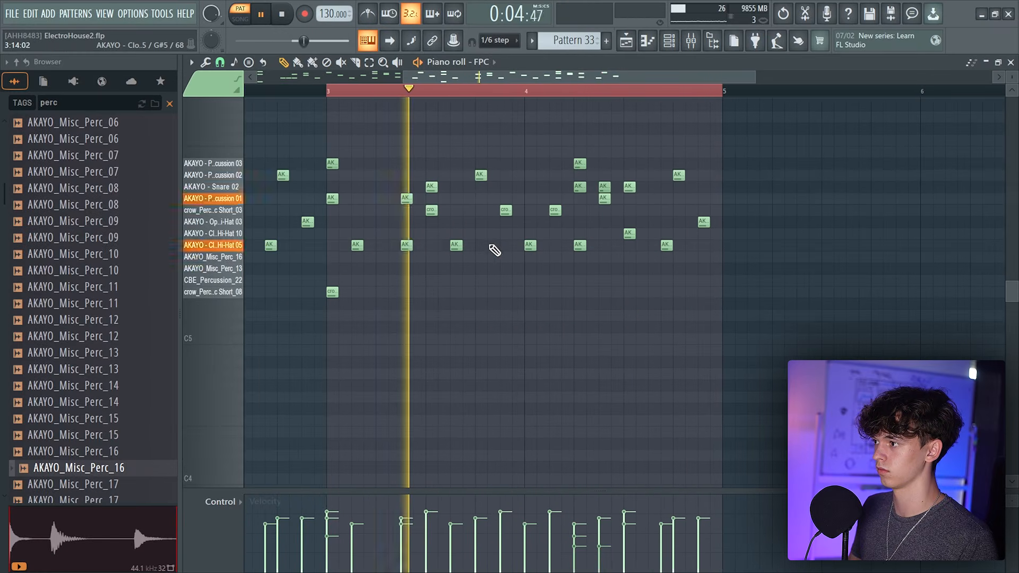
Add closed hi-hat notes near the ends of bars 3 and 4
left_click(493, 247)
left_click(505, 245)
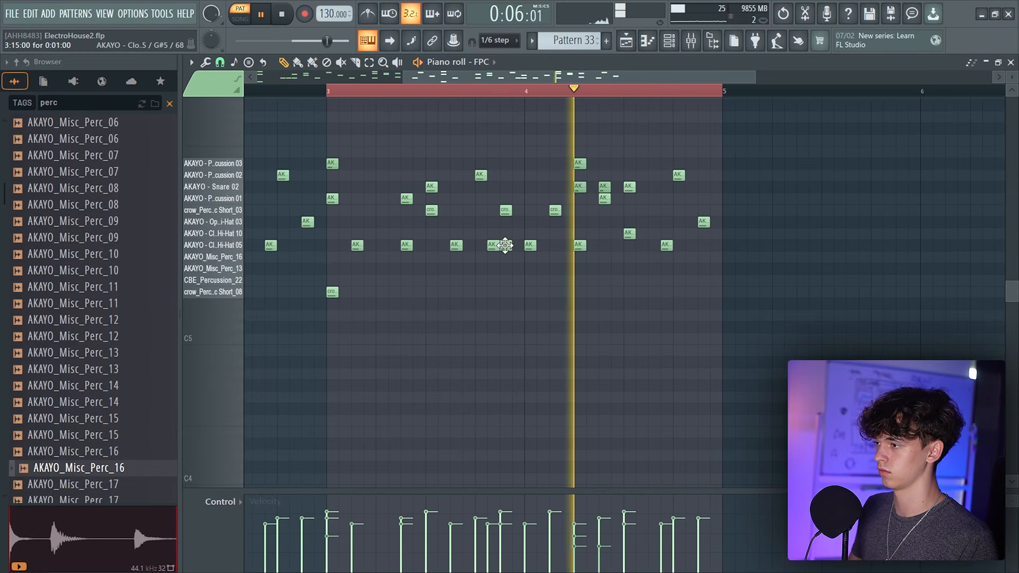
left_click(690, 245)
left_click(716, 246)
key("space")
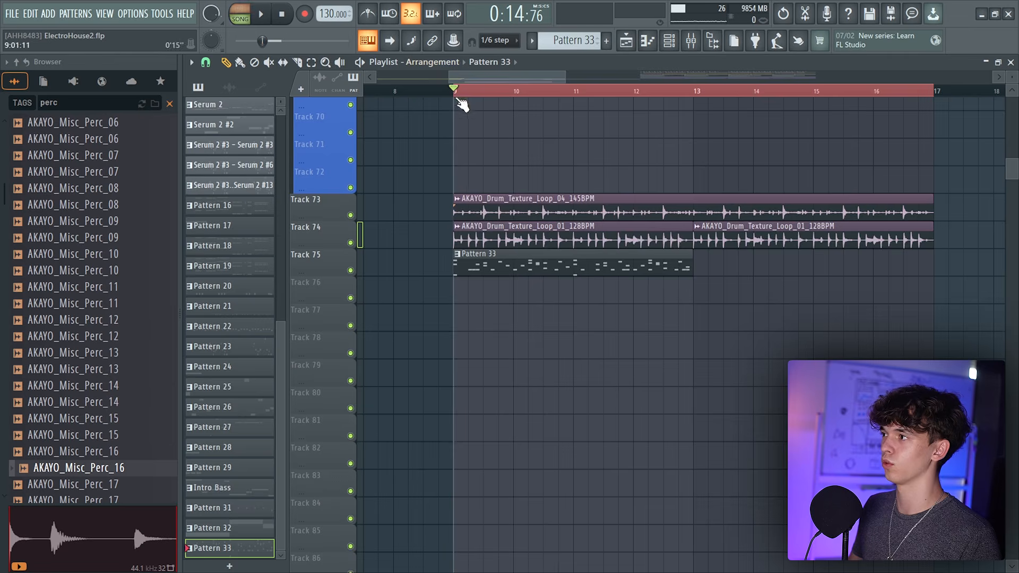
Place the drum pattern twice on Track 75 from bar 9 to bar 17
key("space")
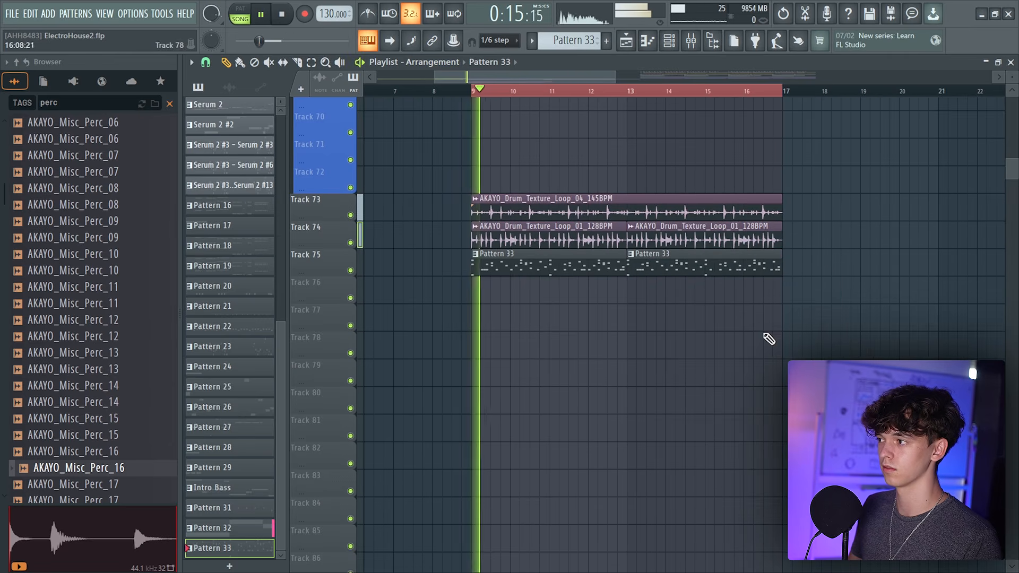
left_click_drag(767, 340, 746, 382)
left_click_drag(623, 77, 661, 78)
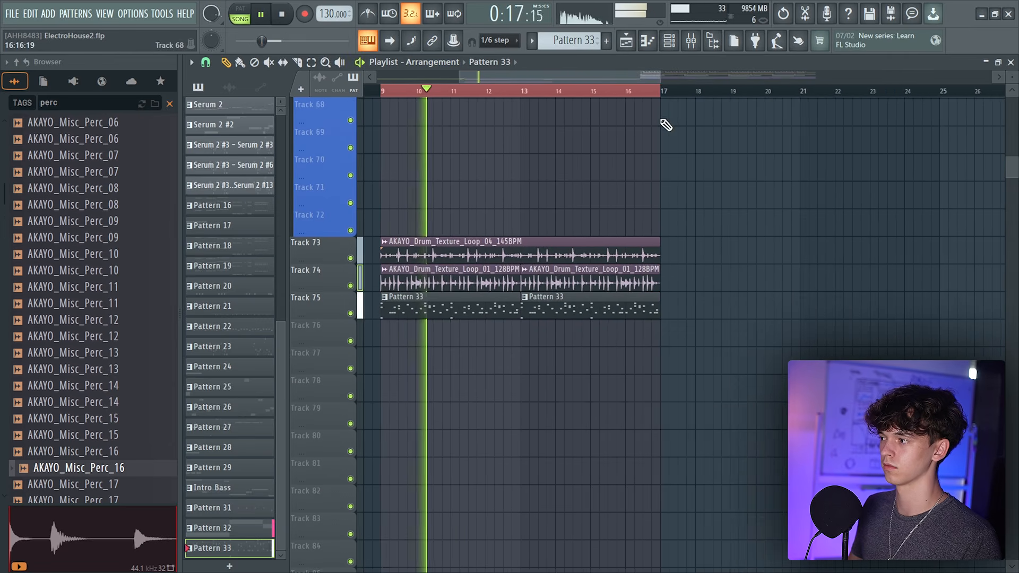
Band-pass the percussion on Insert 18 with steep low and high cuts in Fruity Parametric EQ 2
right_click(351, 313)
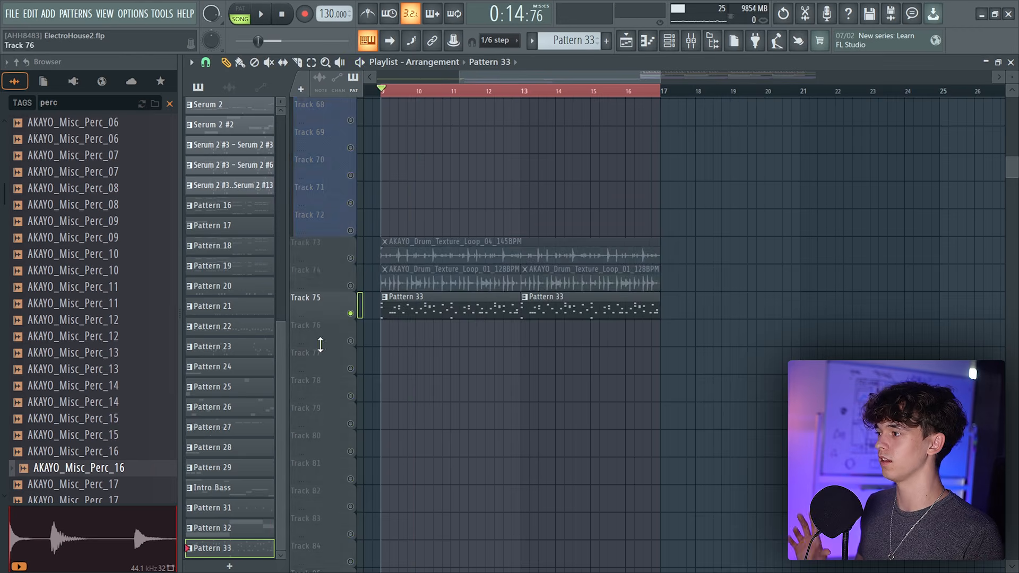
right_click(352, 313)
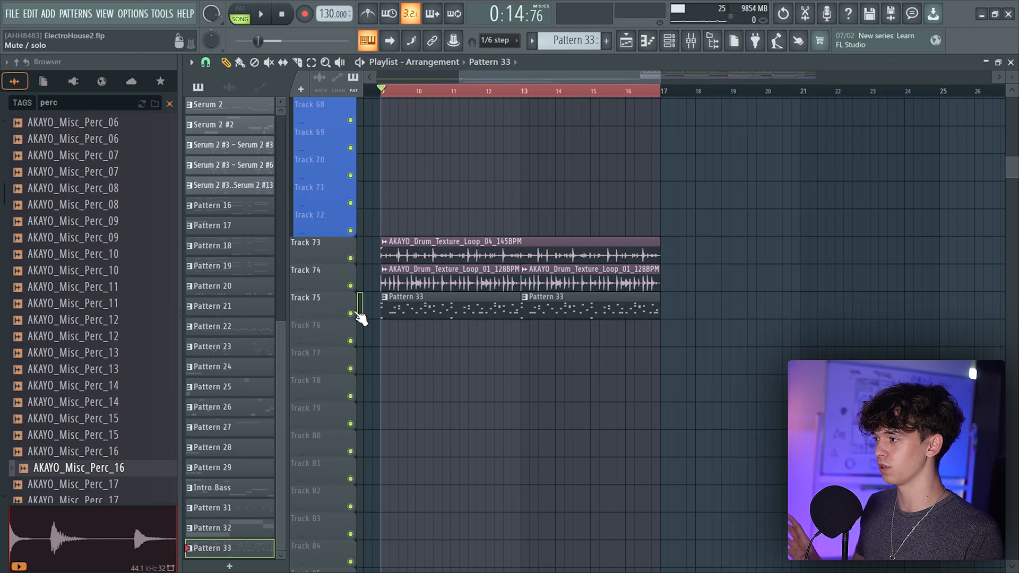
left_click(703, 44)
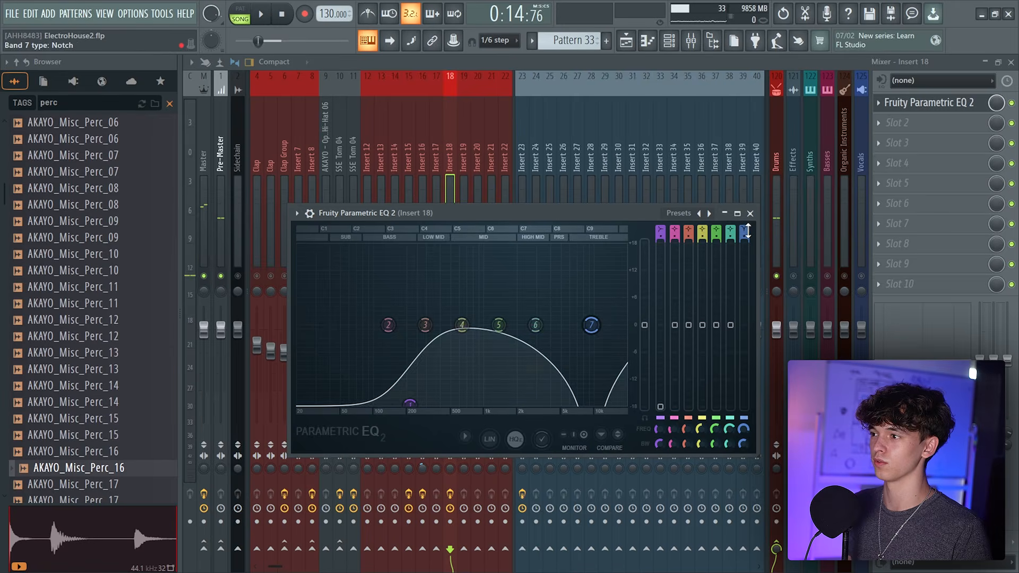
scroll(591, 325, "up", 2)
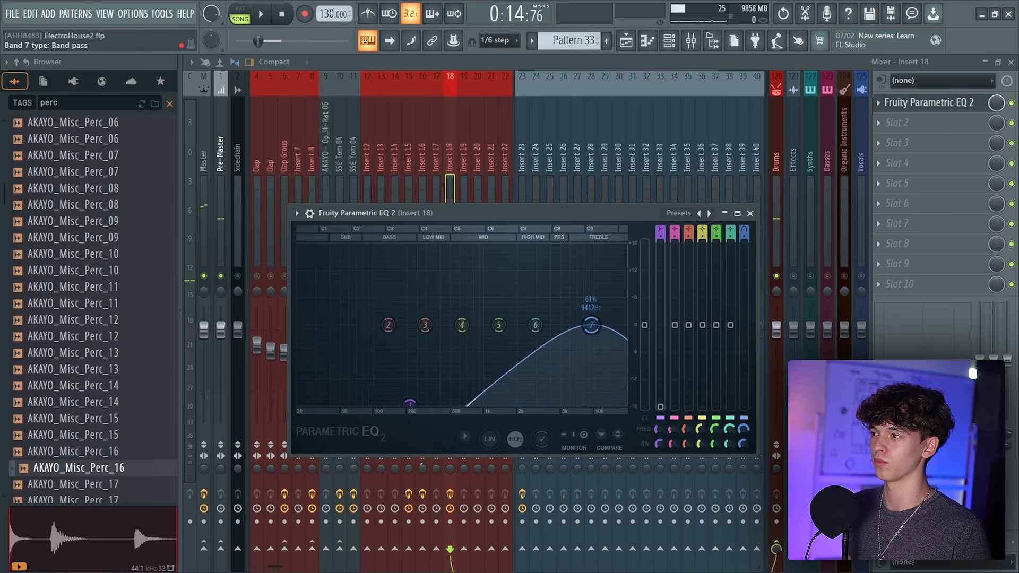
left_click_drag(745, 231, 747, 235)
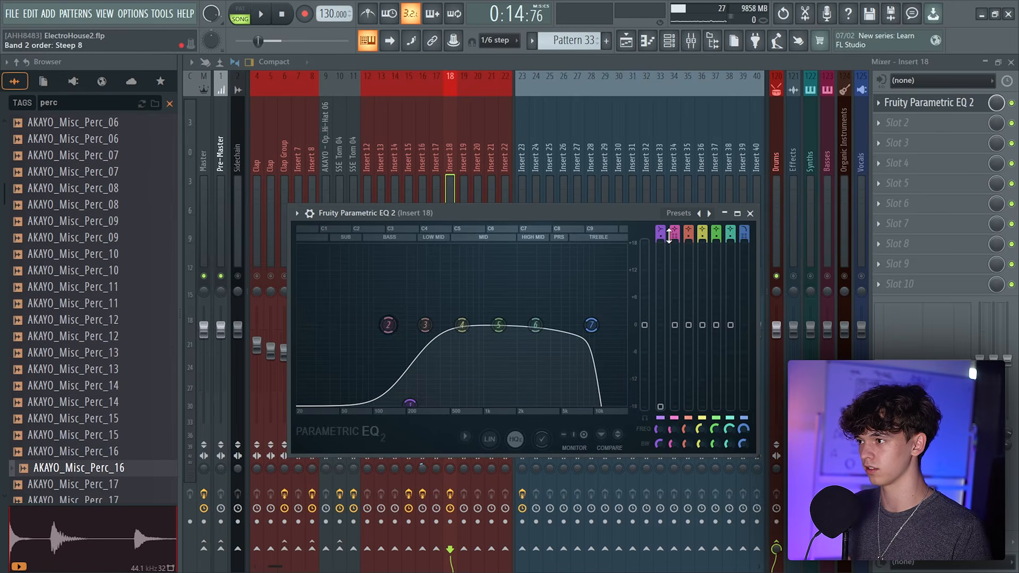
key("space")
left_click_drag(409, 325, 418, 325)
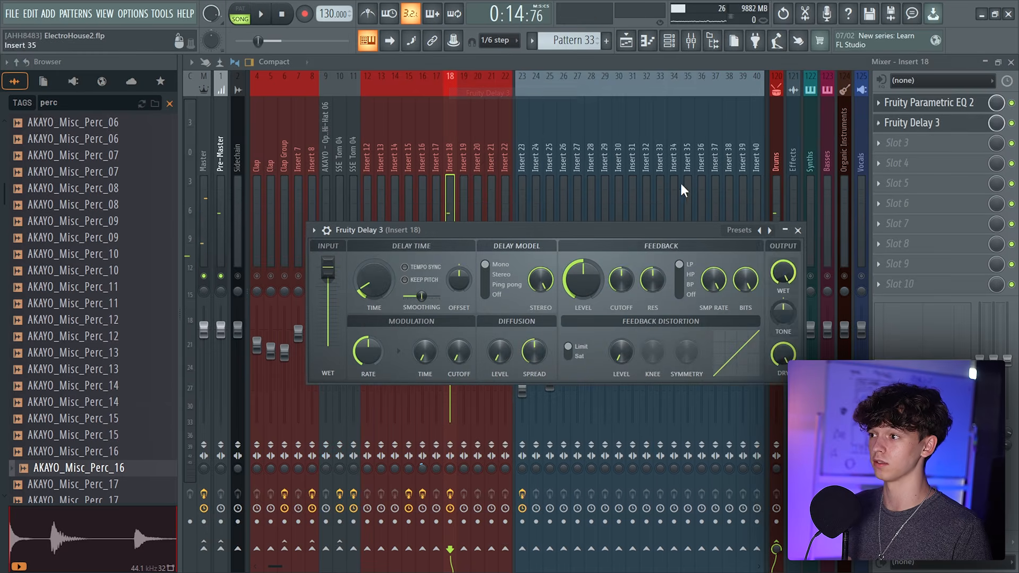
Add Fruity Delay 3 to Insert 18's effect chain
left_click(739, 229)
left_click(786, 352)
key("space")
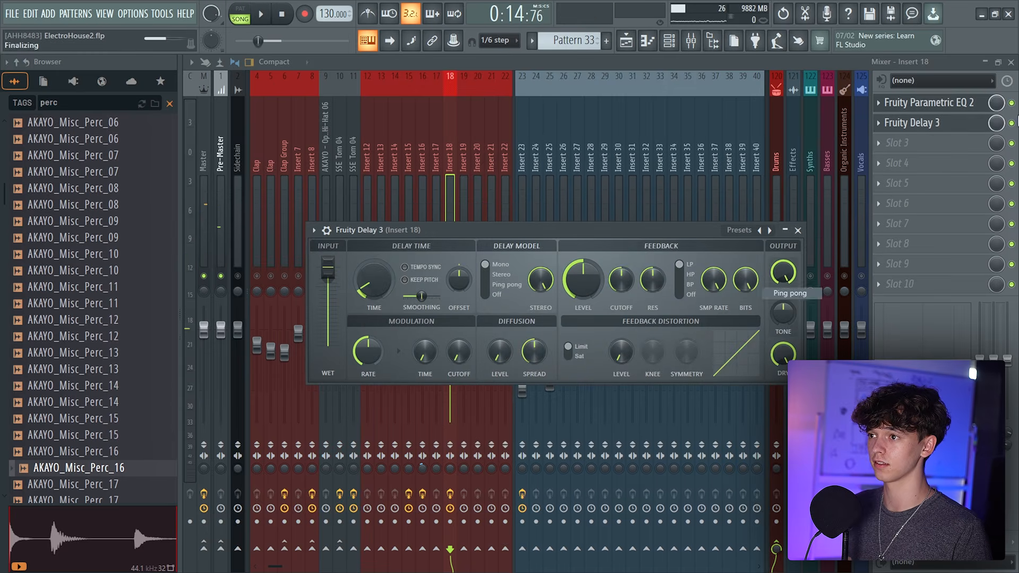
key("Escape")
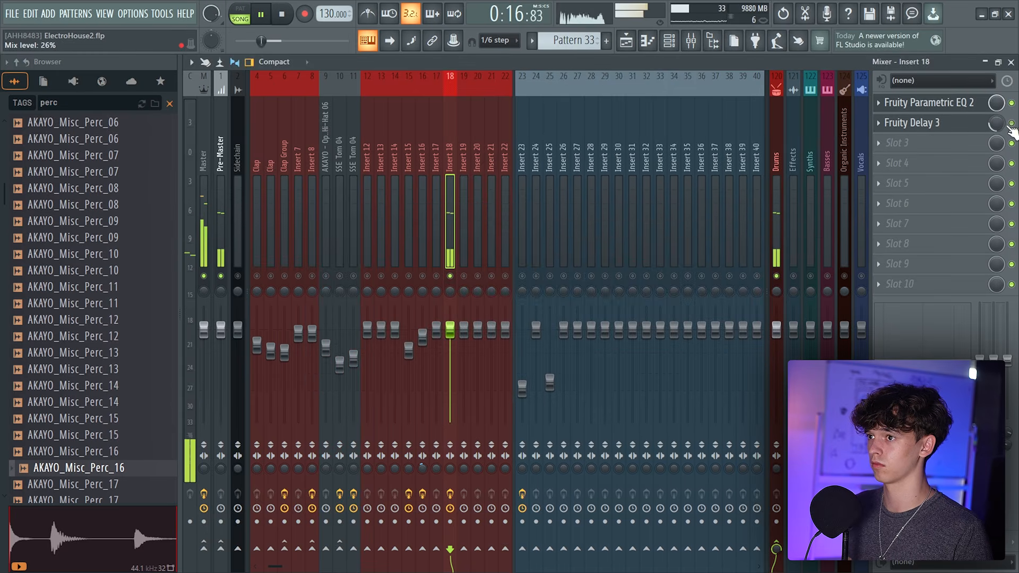
Add a Frequency Shifter to Insert 18 and set its frequency to -934 Hz
left_click(958, 152)
left_click(455, 409)
key("space")
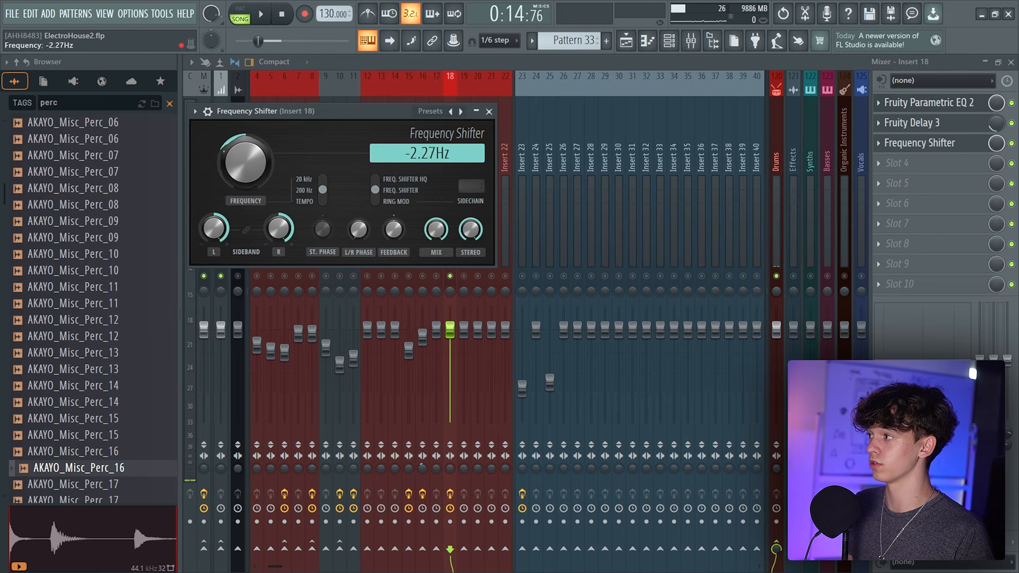
left_click_drag(309, 125, 570, 181)
key("space")
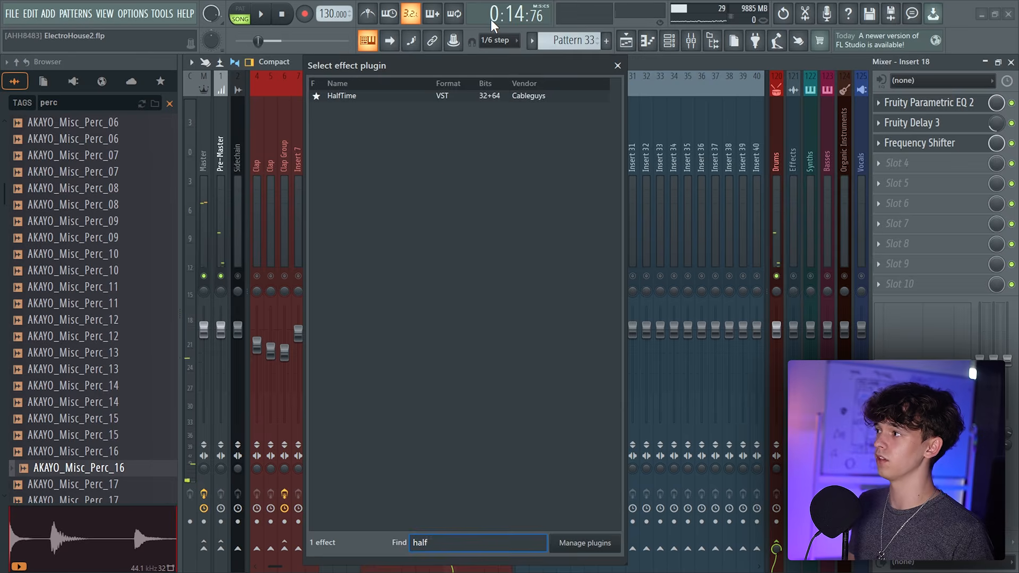
key("Return")
Add HalfTime to Insert 18 and lower the insert's volume to 75%
key("space")
left_click_drag(387, 130, 720, 197)
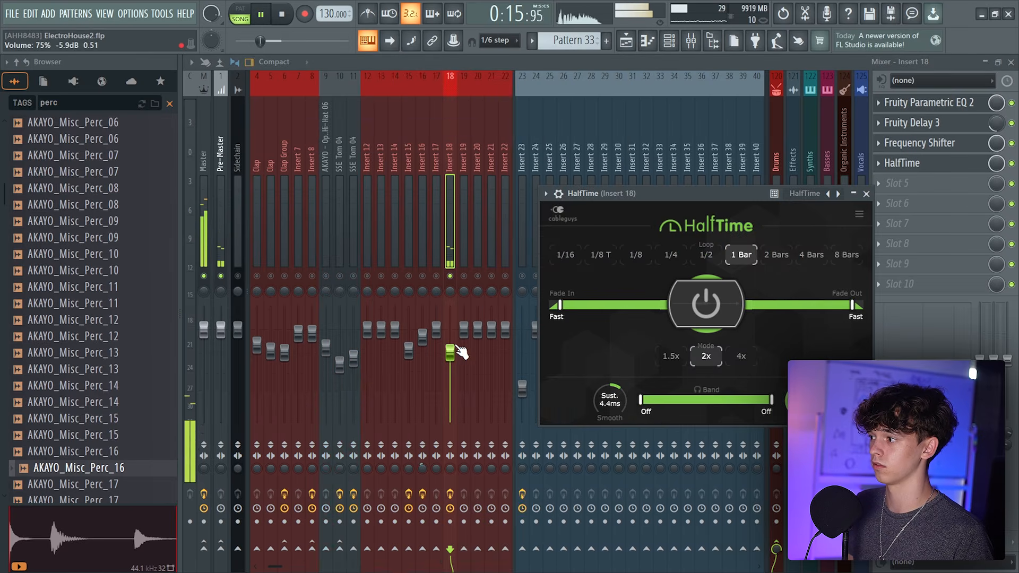
left_click_drag(460, 352, 460, 329)
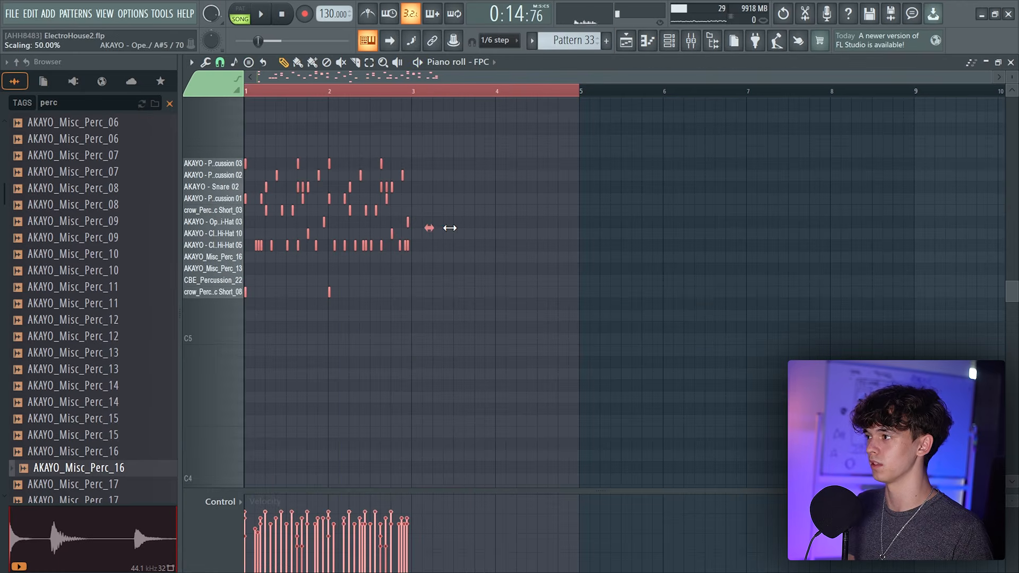
Scale the FPC drum notes to half their length so the groove plays twice as fast
scroll(406, 80, "up", 3)
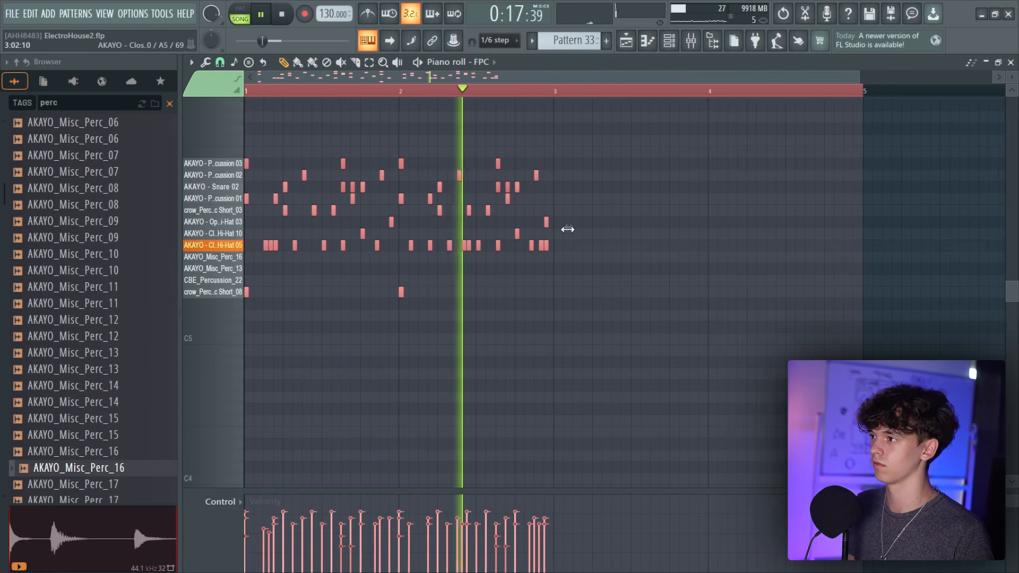
key("space")
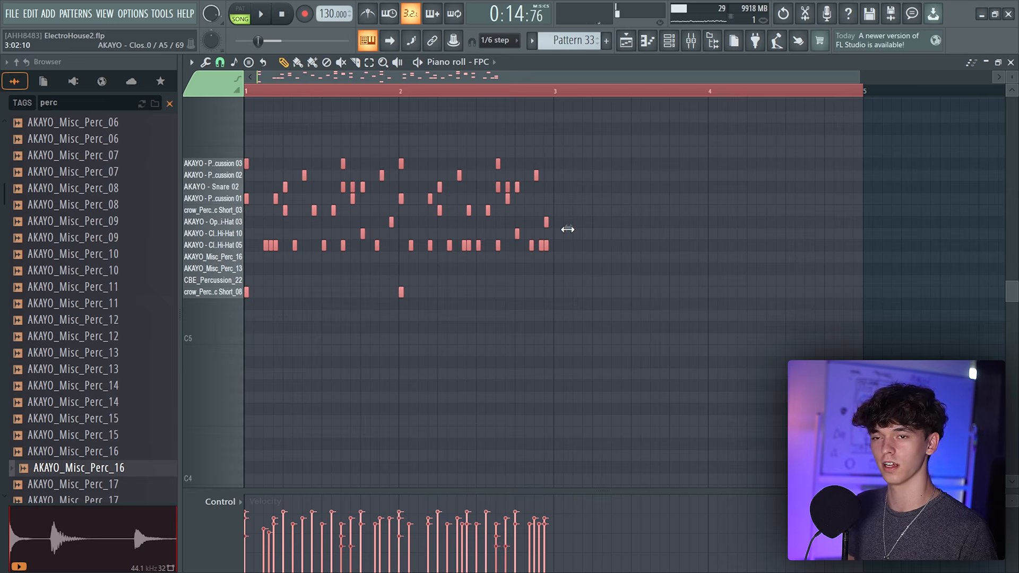
left_click_drag(568, 229, 417, 227)
key("space")
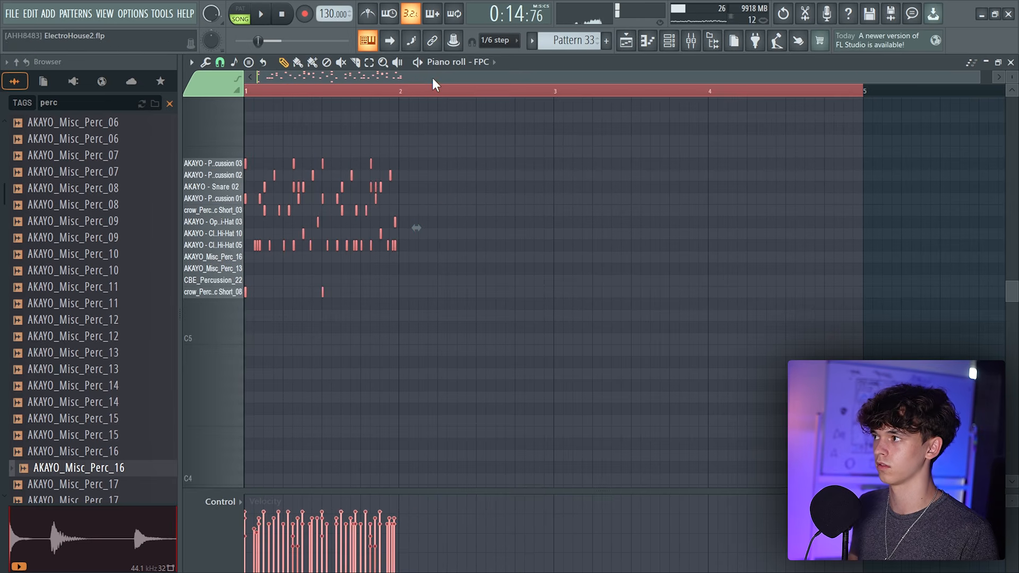
Undo the last change and duplicate the drum notes to fill bars 1 to 4
key("ctrl+z")
key("ctrl+b")
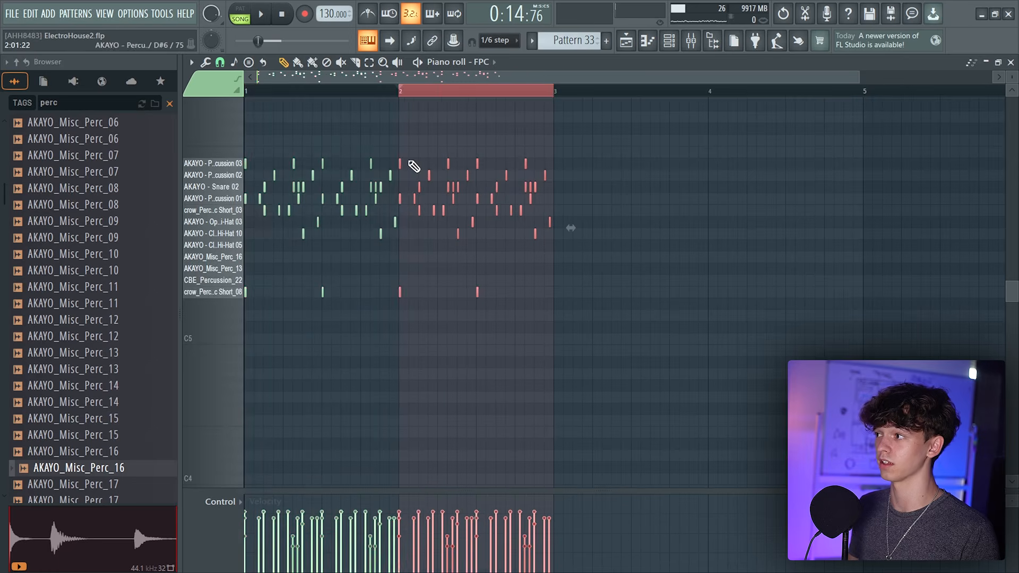
key("ctrl+a")
key("ctrl+b")
key("ctrl+a")
key("ctrl+d")
key("space")
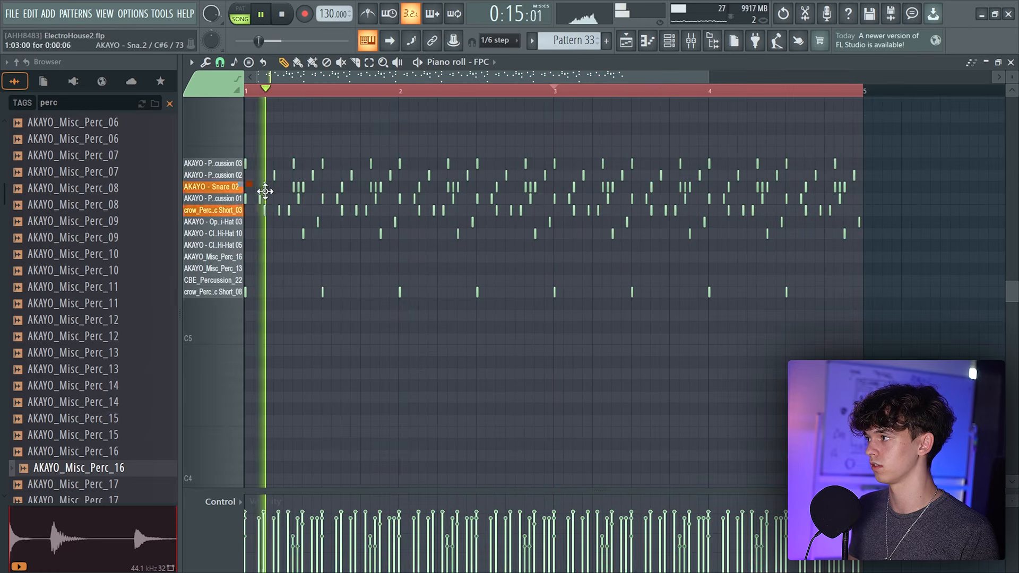
left_click_drag(284, 183, 957, 192)
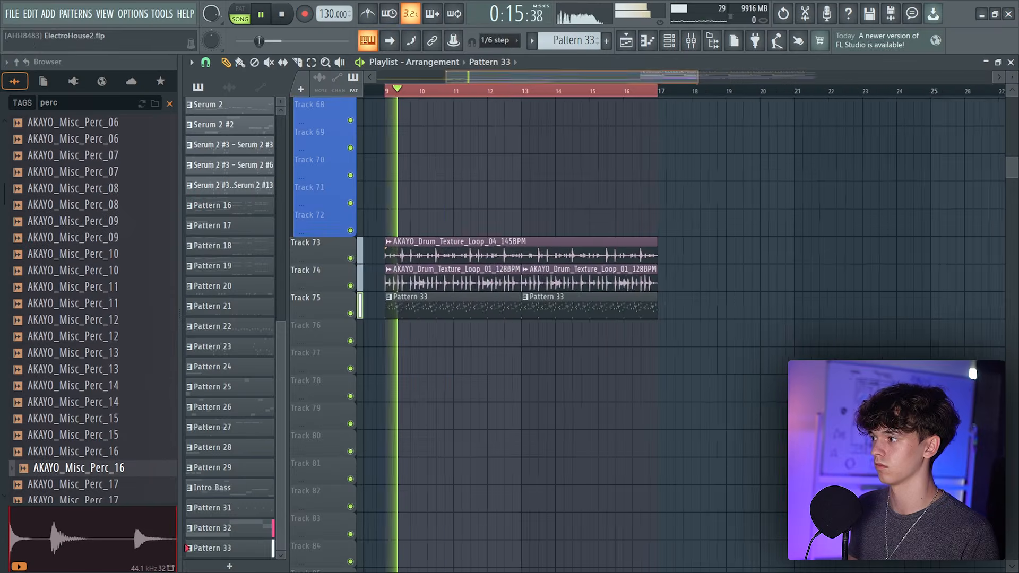
left_click(692, 41)
left_click(628, 41)
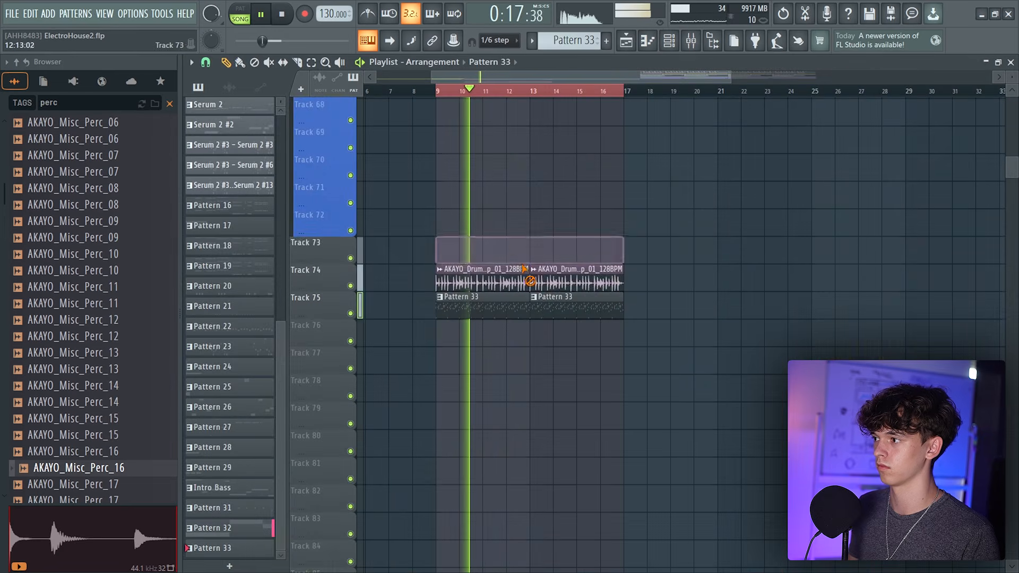
Add a Fruity Parametric EQ 2 to the fifth effect slot of Insert 18
left_click(692, 41)
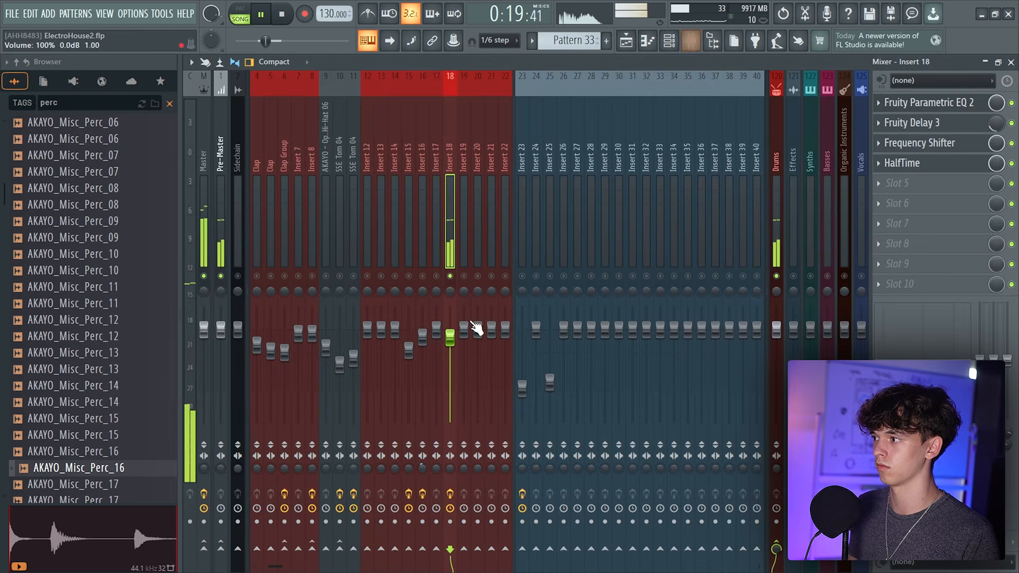
left_click(950, 184)
left_click(645, 229)
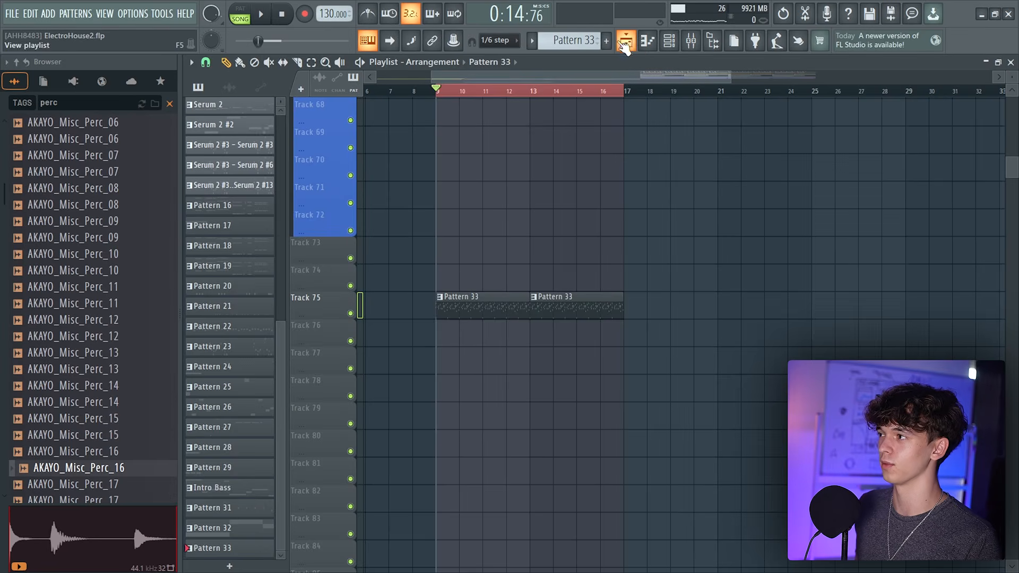
Move the two Pattern 33 drum clips up into the drum tracks area, starting at bar 9
left_click_drag(604, 91, 629, 107)
left_click(628, 106, "ctrl")
key("space")
left_click_drag(389, 343, 440, 345)
right_click(513, 344)
left_click_drag(579, 305, 480, 306)
left_click_drag(461, 306, 457, 135)
scroll(515, 329, "up", 4)
scroll(518, 340, "up", 4)
key("space")
left_click_drag(489, 546, 487, 310)
scroll(488, 319, "up", 5)
left_click_drag(521, 563, 529, 128)
scroll(544, 203, "up", 5)
left_click_drag(583, 456, 580, 184)
scroll(578, 265, "up", 5)
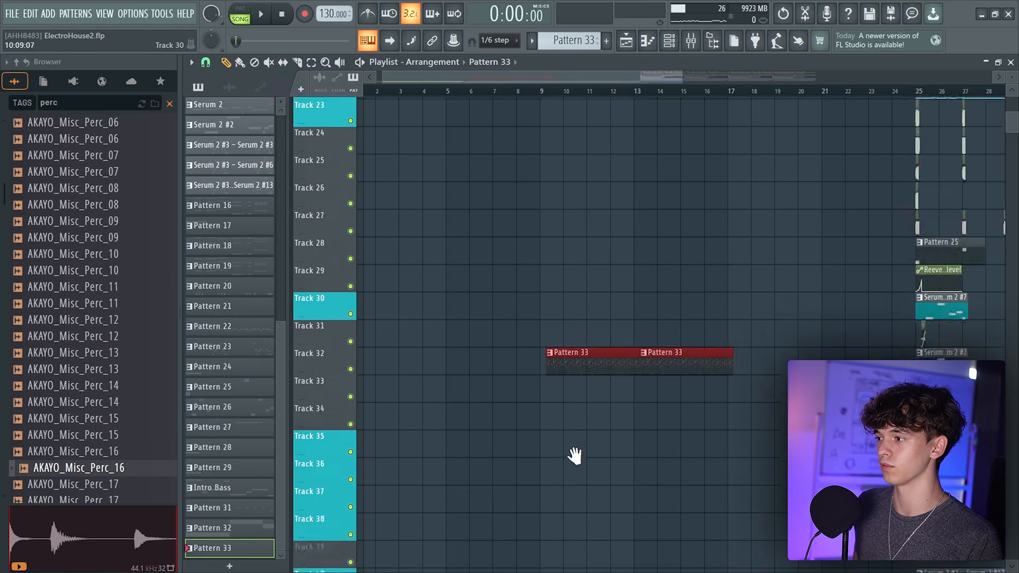
left_click_drag(583, 498, 600, 183)
scroll(605, 287, "up", 1)
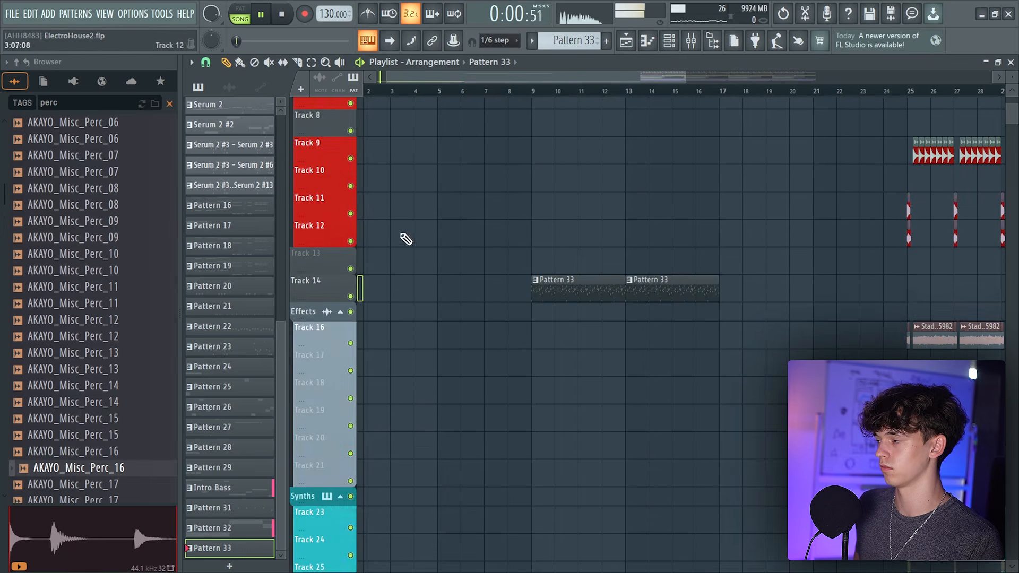
Group Track 13 and Track 14 with the tracks above them
right_click(337, 275)
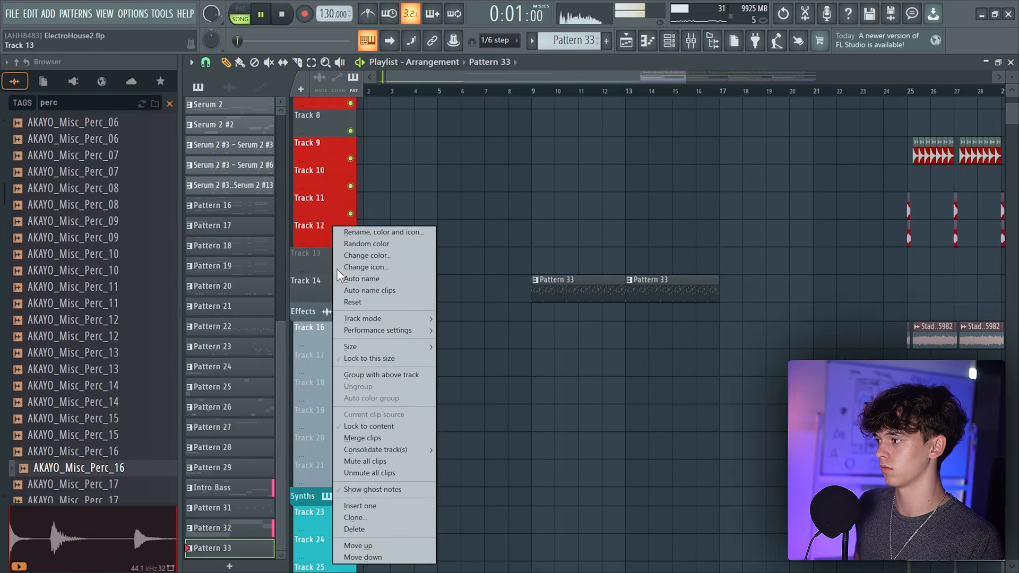
left_click(381, 375)
right_click(326, 296)
left_click(383, 377)
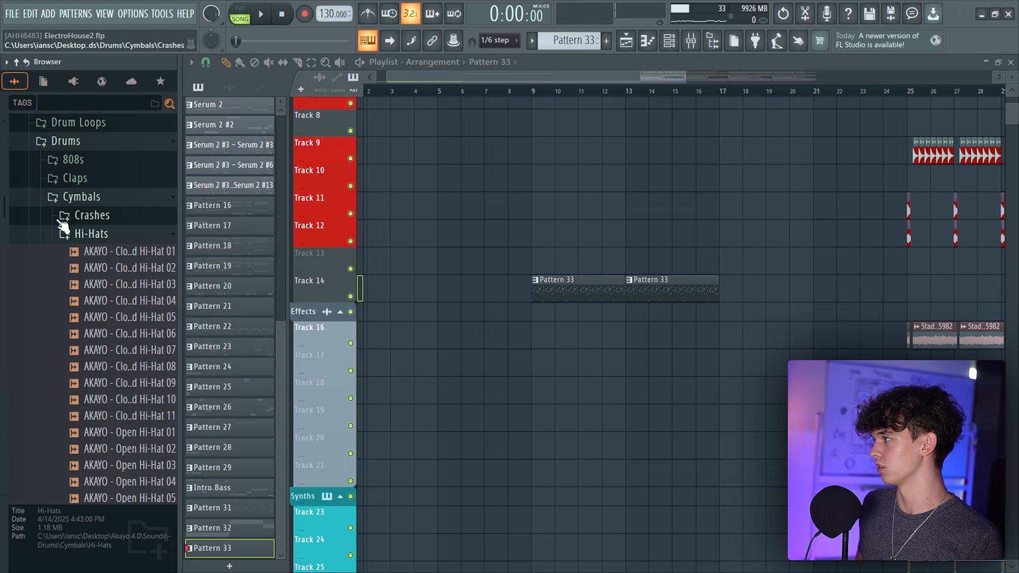
Load AKAYO - Kick 06 from the Hardstyle Kicks folder and place it on Track 13 from bar 9
left_click(74, 196)
left_click(67, 215)
scroll(128, 218, "down", 3)
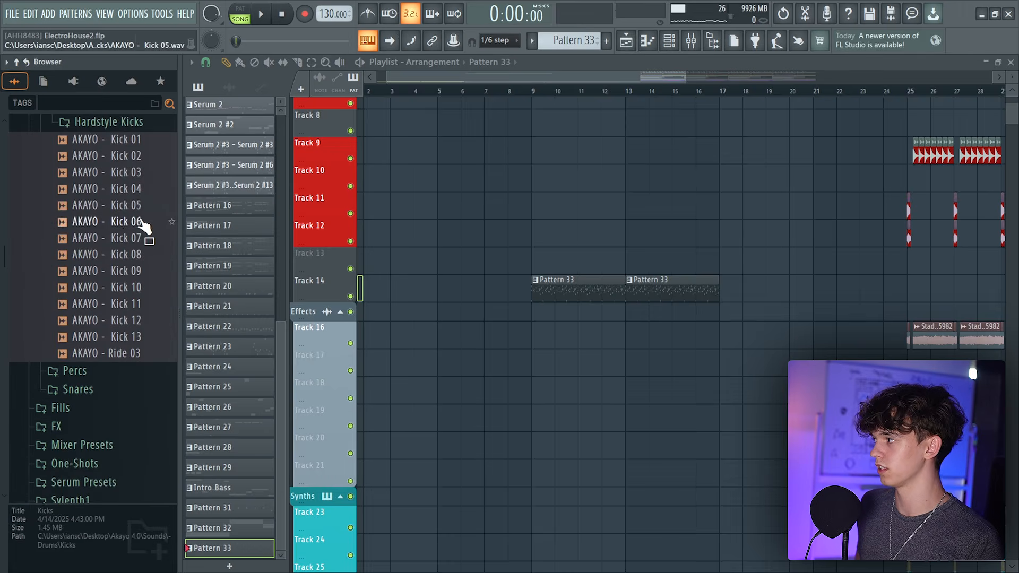
left_click(131, 207)
left_click(133, 220)
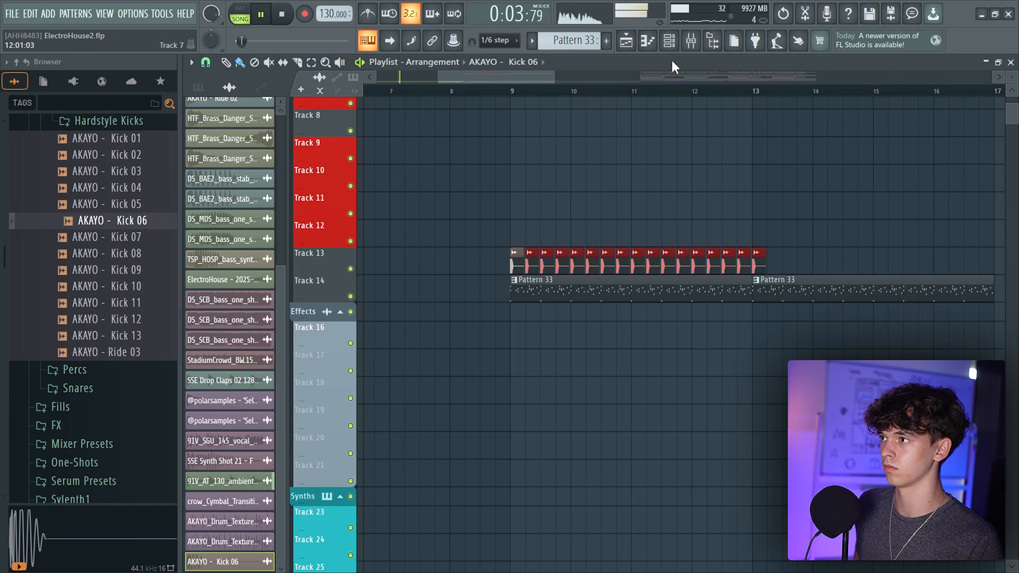
scroll(717, 268, "down", 3)
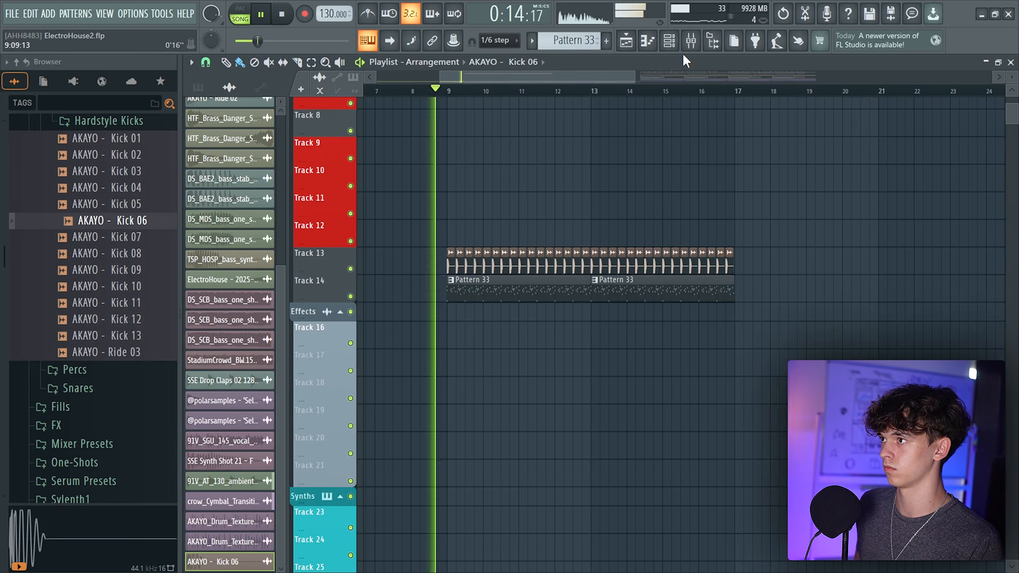
Open the mixer and inspect the Parametric EQ on Insert 19
left_click(677, 47)
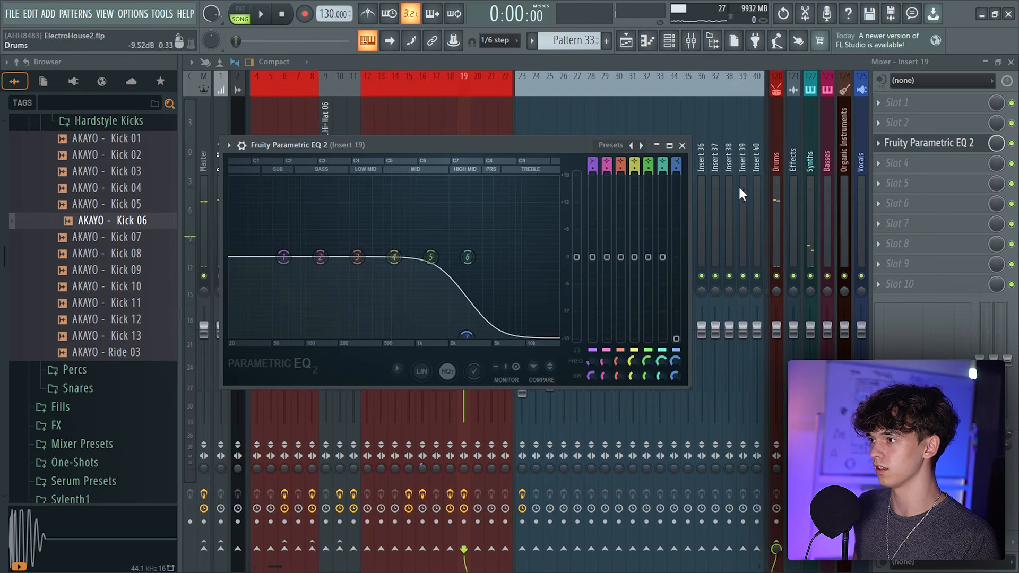
left_click_drag(677, 163, 677, 186)
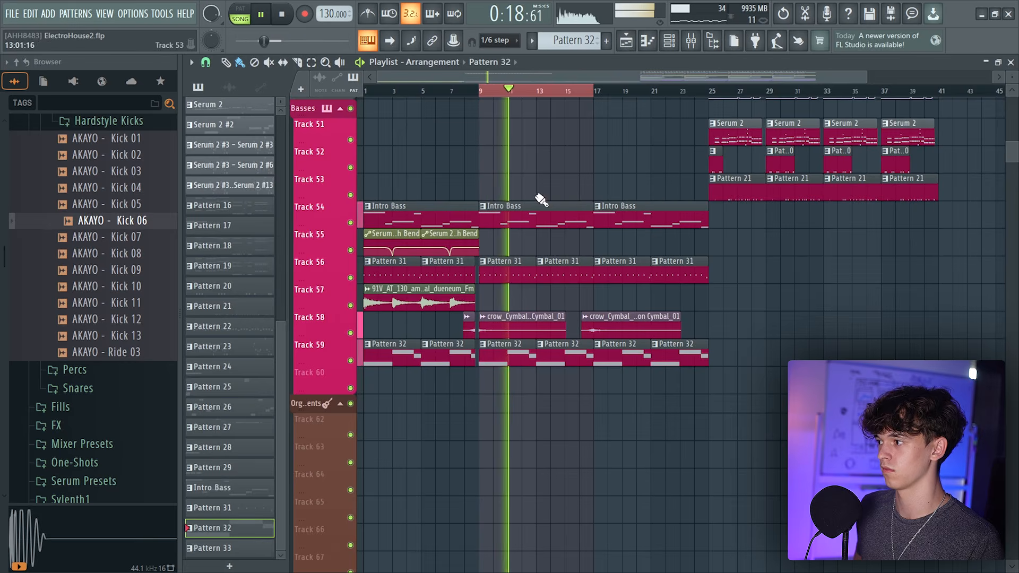
Repeat the ambient vocal clip across bars 9 to 17 on Track 57 and tweak its sample settings
left_click(452, 290)
left_click(495, 291)
left_click(626, 299)
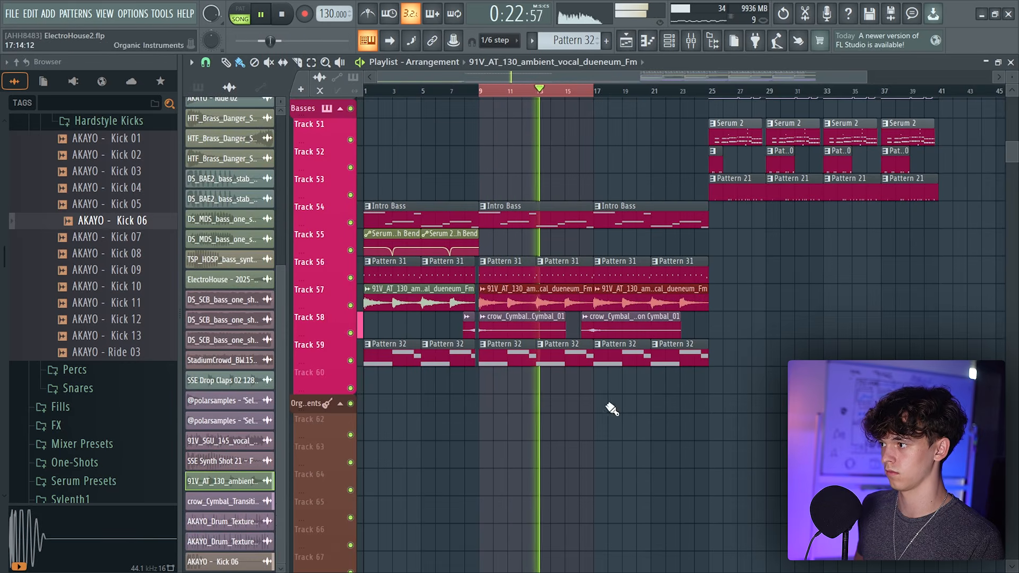
double_click(542, 288)
left_click_drag(858, 190, 858, 199)
key("Escape")
left_click_drag(594, 92, 583, 97)
left_click(583, 95, "ctrl")
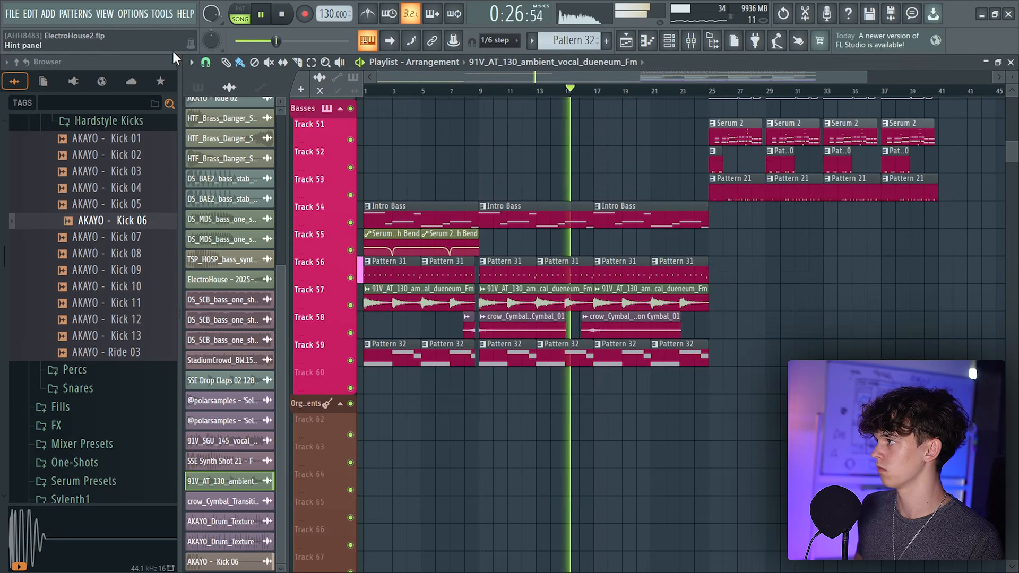
Solo Track 14 and select Insert 18 in the mixer
left_click(205, 62)
left_click(228, 249)
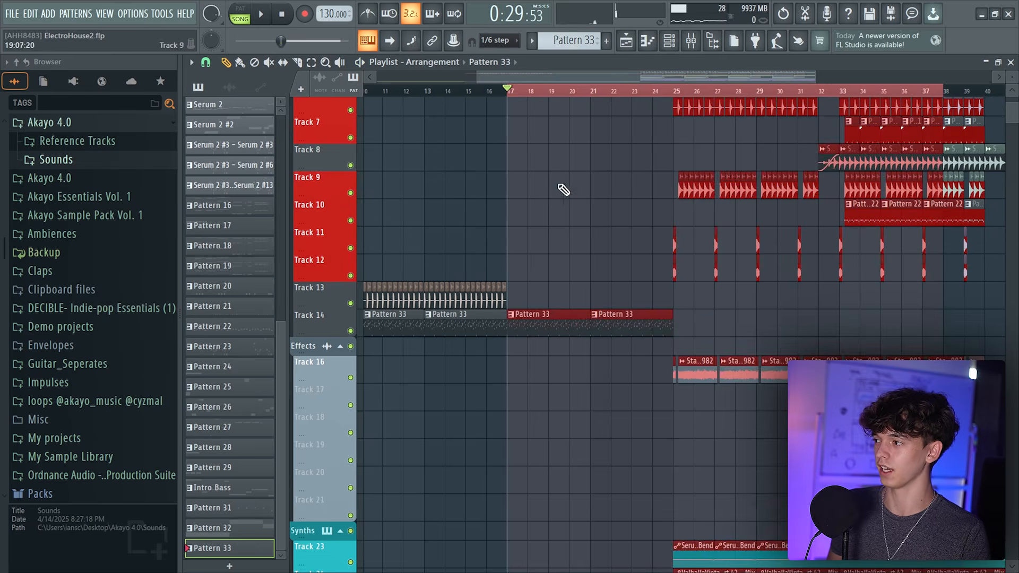
right_click(351, 331)
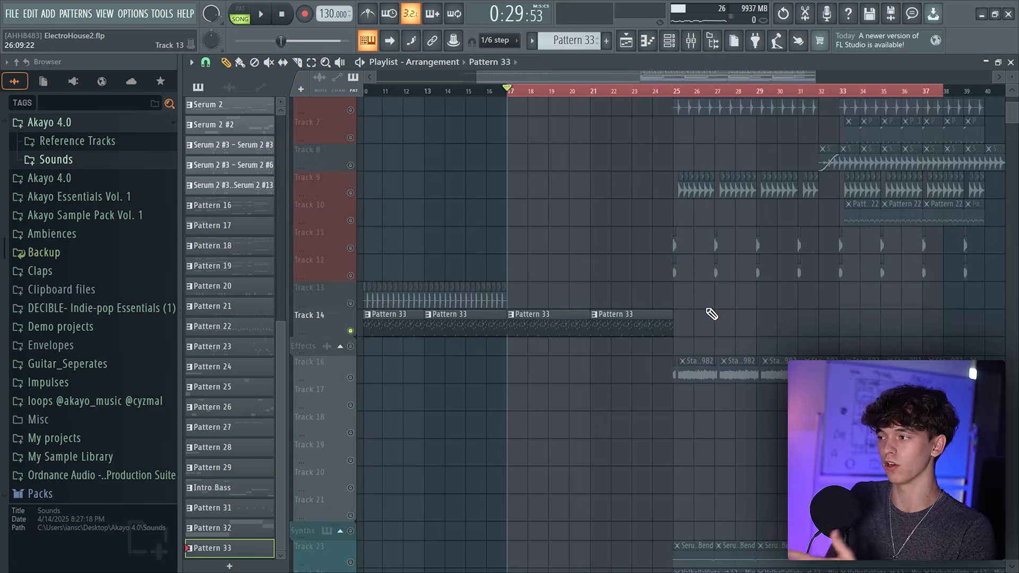
left_click(689, 40)
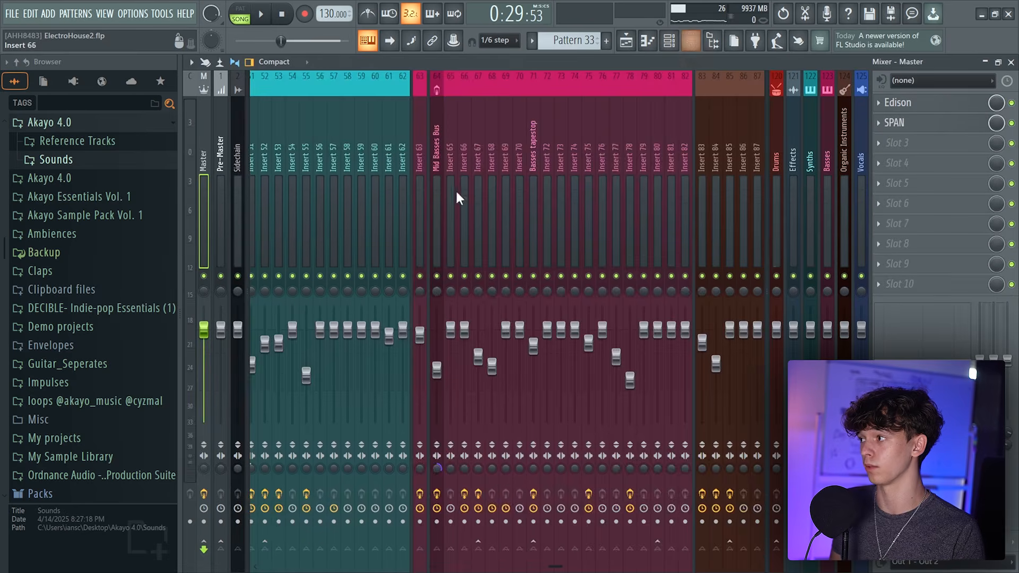
key("space")
left_click(419, 202)
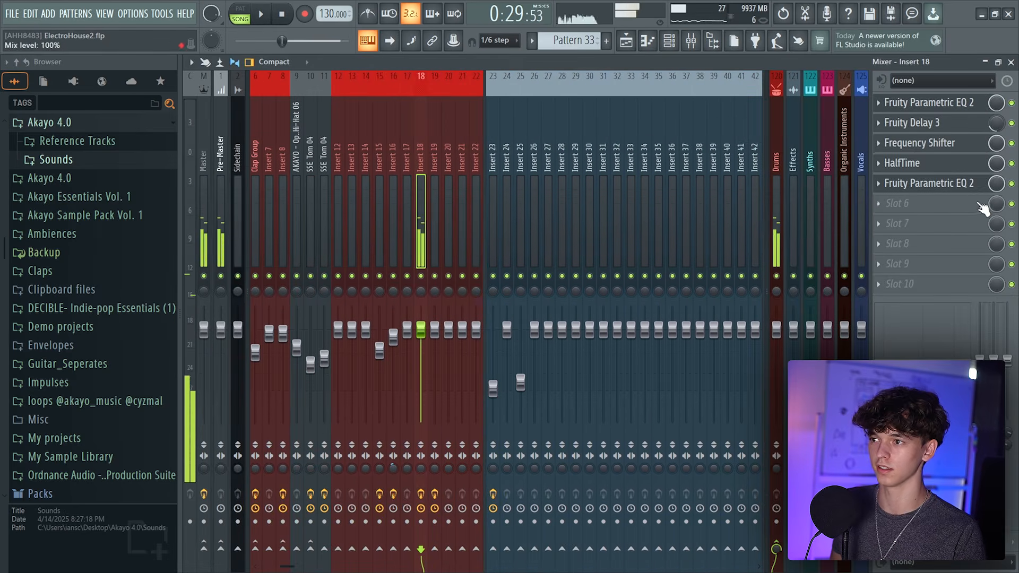
key("space")
Create an automation clip for the band 7 frequency of Insert 18's first Parametric EQ
left_click(929, 183)
left_click(927, 103)
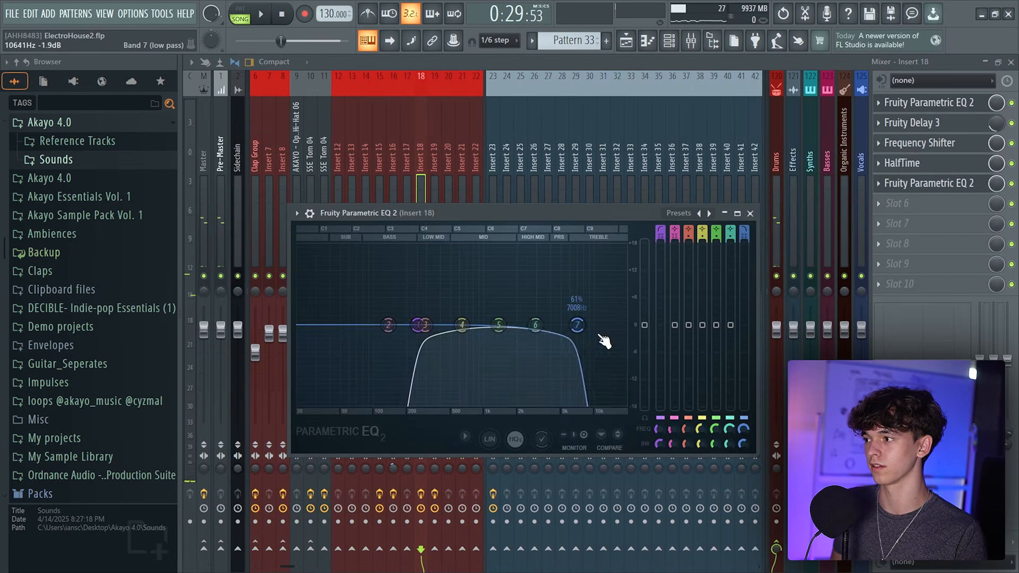
key("space")
mouse_move(577, 324)
left_mouse_down()
mouse_move(626, 325)
mouse_move(573, 325)
left_mouse_up()
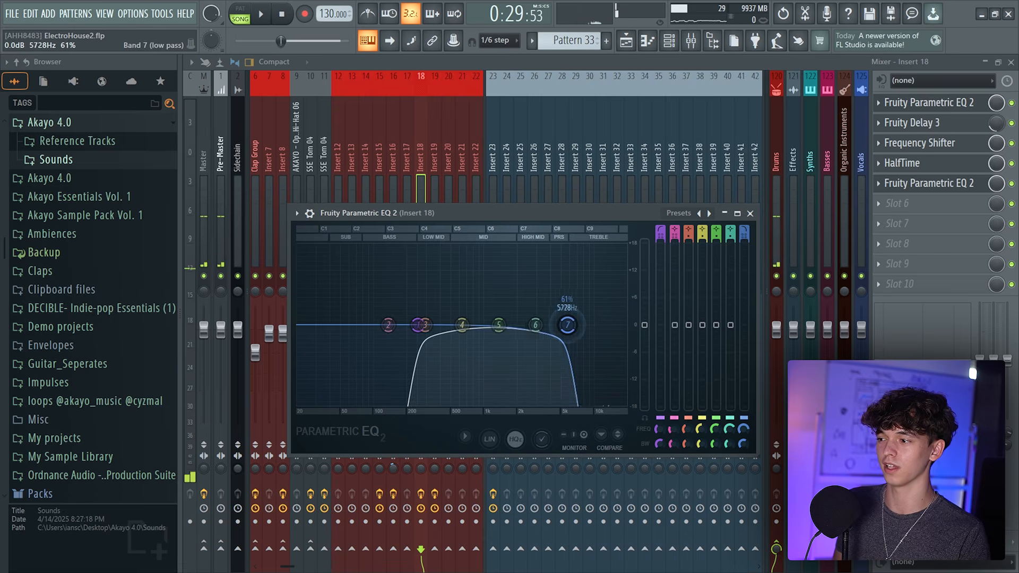
left_click_drag(743, 429, 743, 430)
right_click(743, 430)
left_click(770, 455)
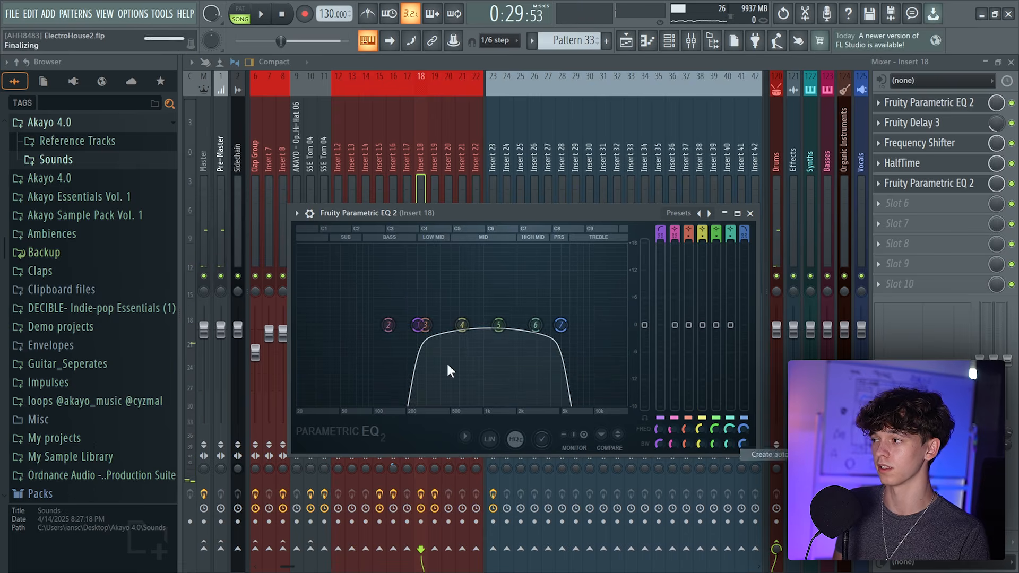
Open the FPC drum pattern in the piano roll and clone it as Pattern 34
key("space")
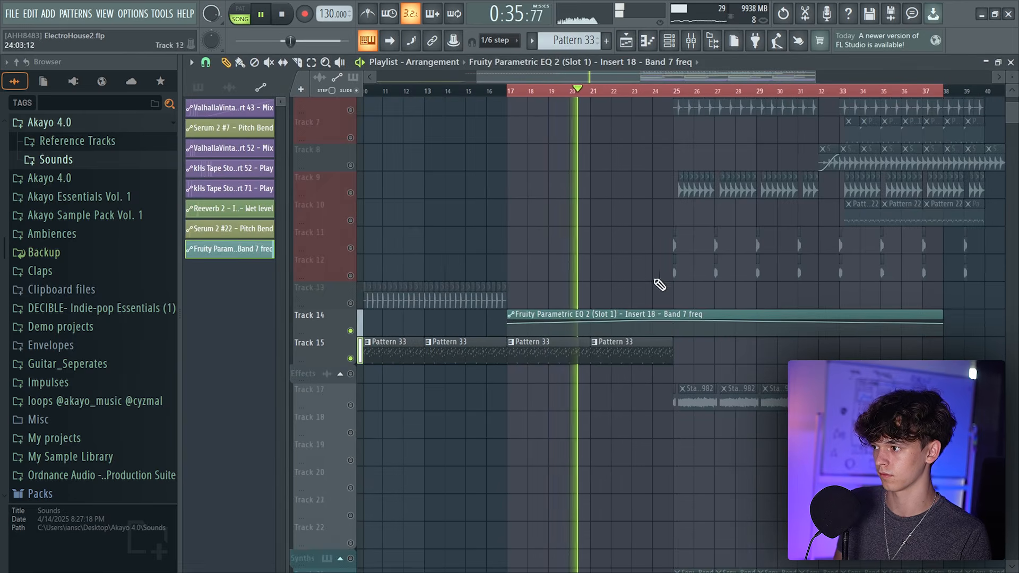
double_click(623, 358)
left_click(240, 11)
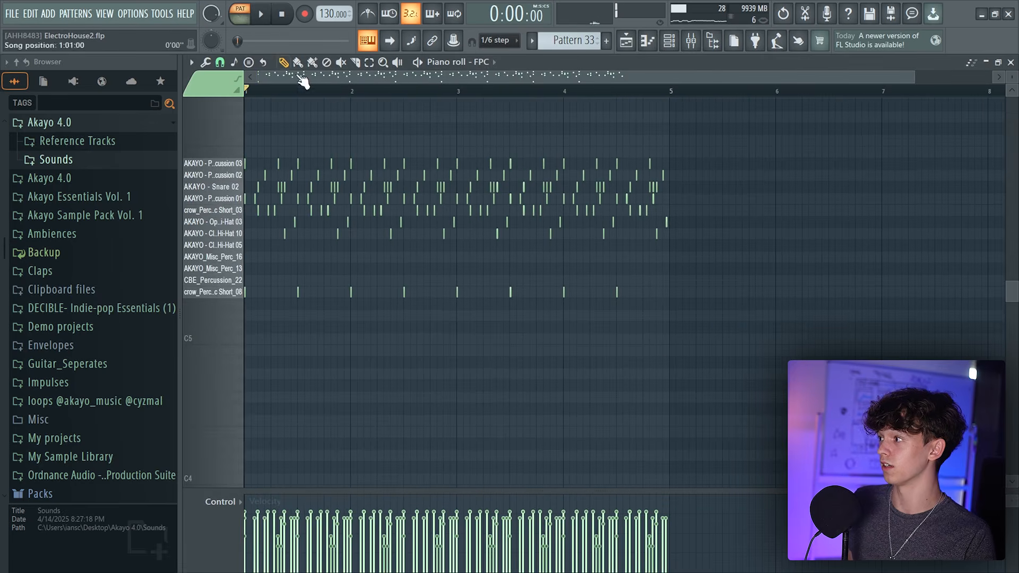
key("ctrl+shift+c")
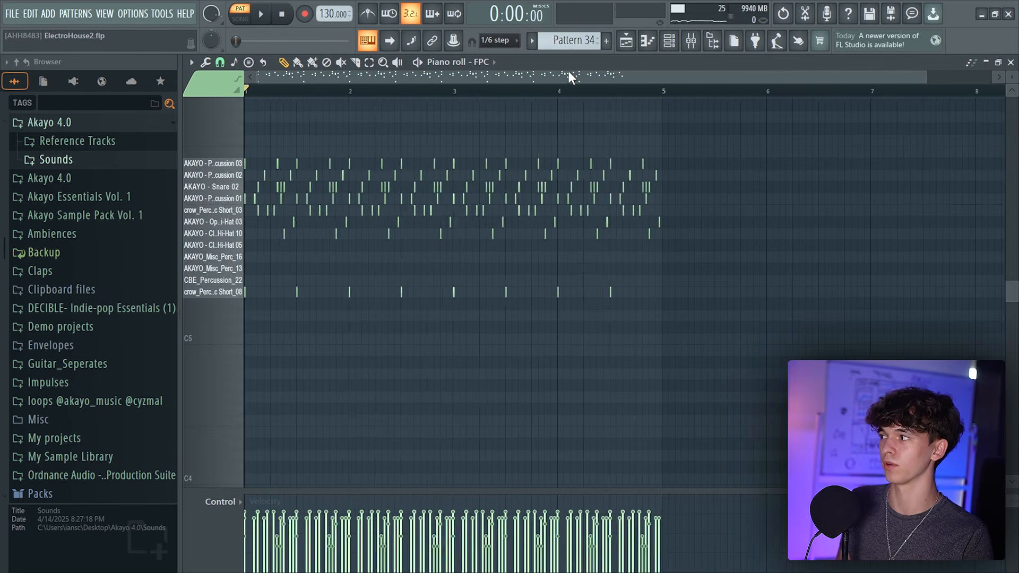
scroll(562, 75, "up", 3)
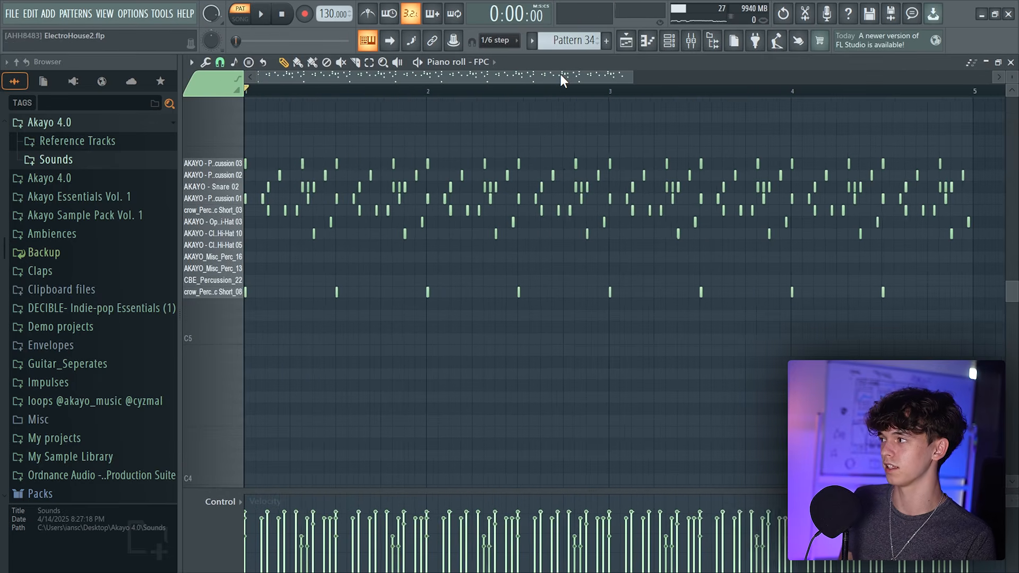
key("space")
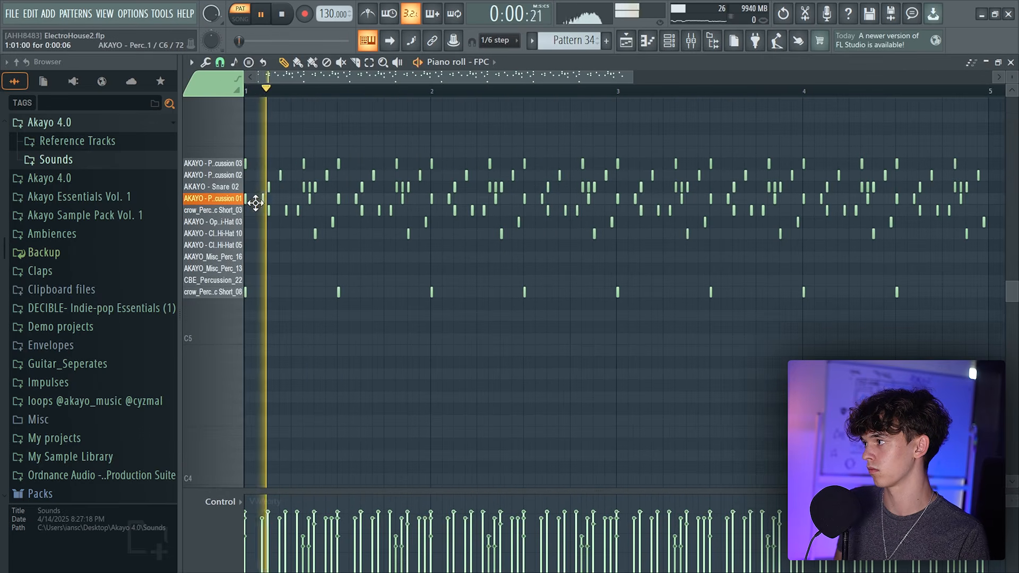
Paint a fast roll of AKAYO Percussion 01 notes across the cloned FPC pattern
left_click_drag(450, 199, 250, 197)
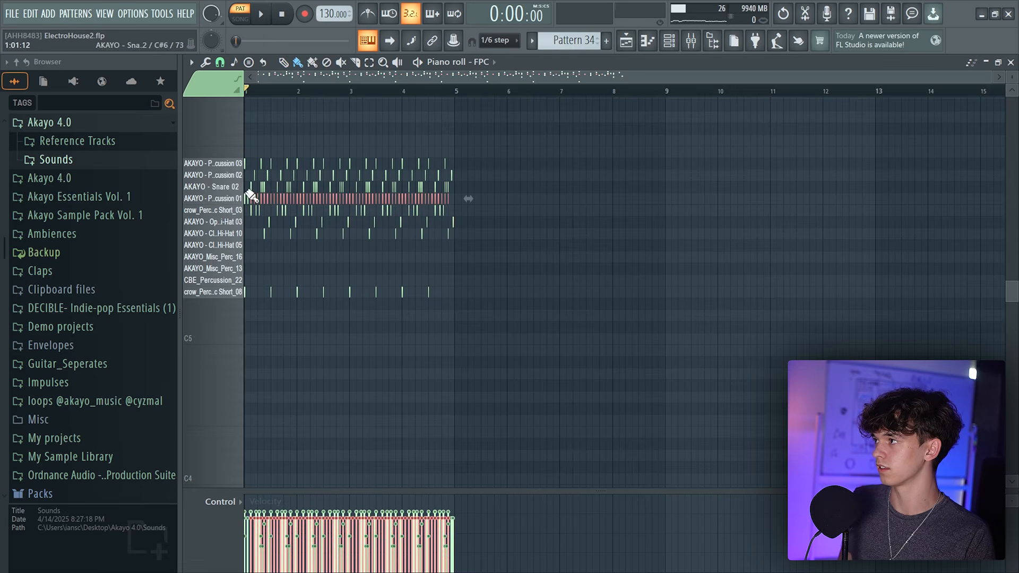
key("space")
scroll(340, 76, "up", 4)
left_click(283, 63)
left_click(436, 113, "ctrl")
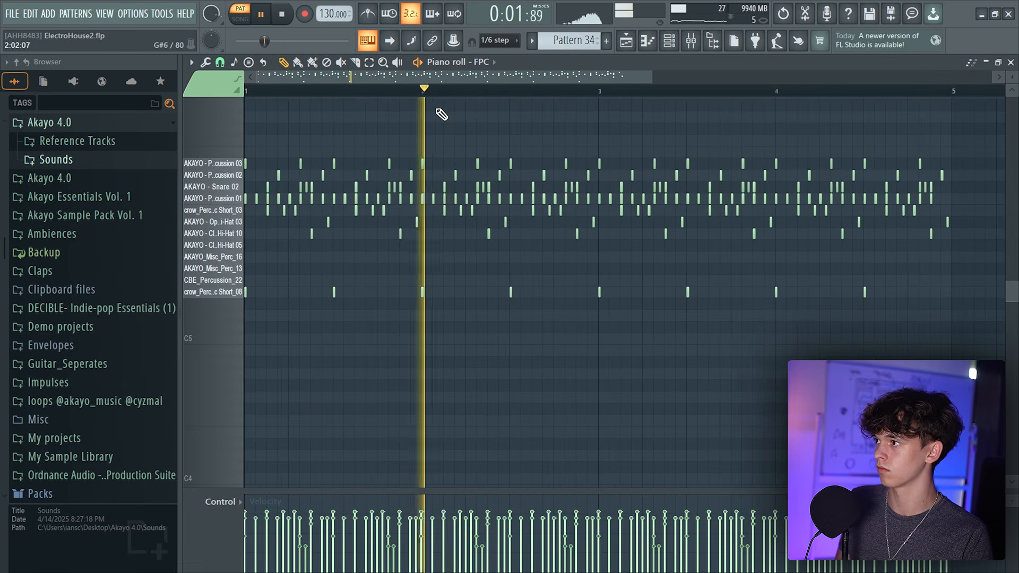
scroll(465, 77, "down", 1)
scroll(465, 77, "down", 2)
left_click_drag(681, 199, 457, 199)
key("space")
scroll(459, 96, "up", 3)
mouse_move(333, 199)
left_mouse_down()
mouse_move(333, 208)
mouse_move(330, 198)
left_mouse_up()
scroll(344, 77, "down", 3)
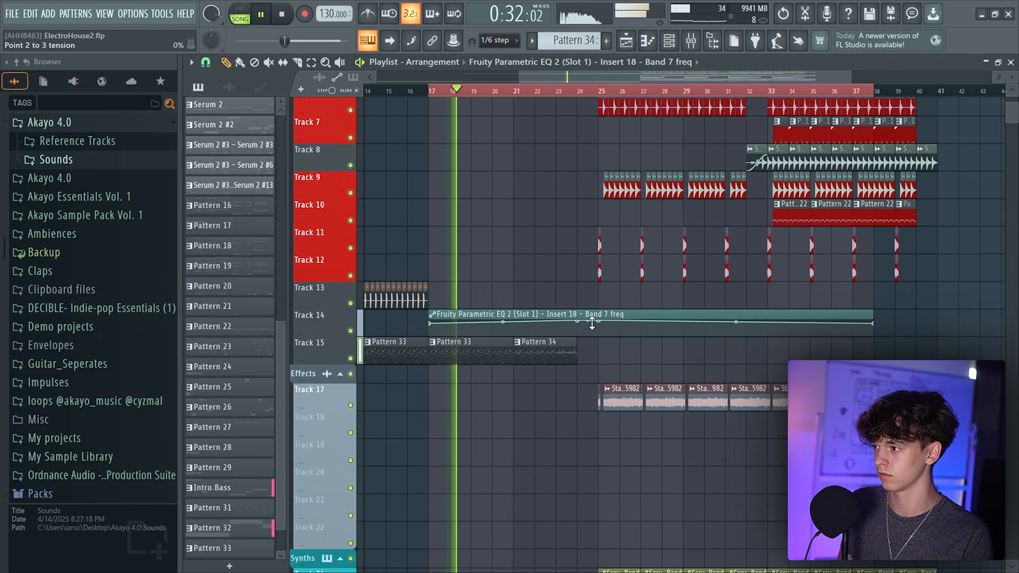
Shorten the band 7 frequency automation clip so it ends at bar 25
left_click_drag(873, 322, 594, 298)
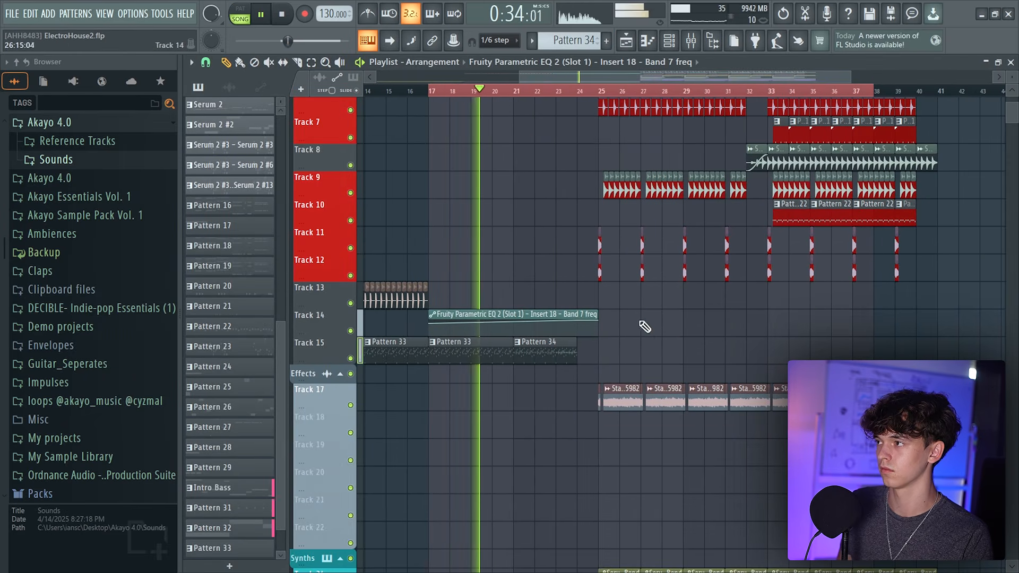
left_click_drag(429, 91, 872, 78)
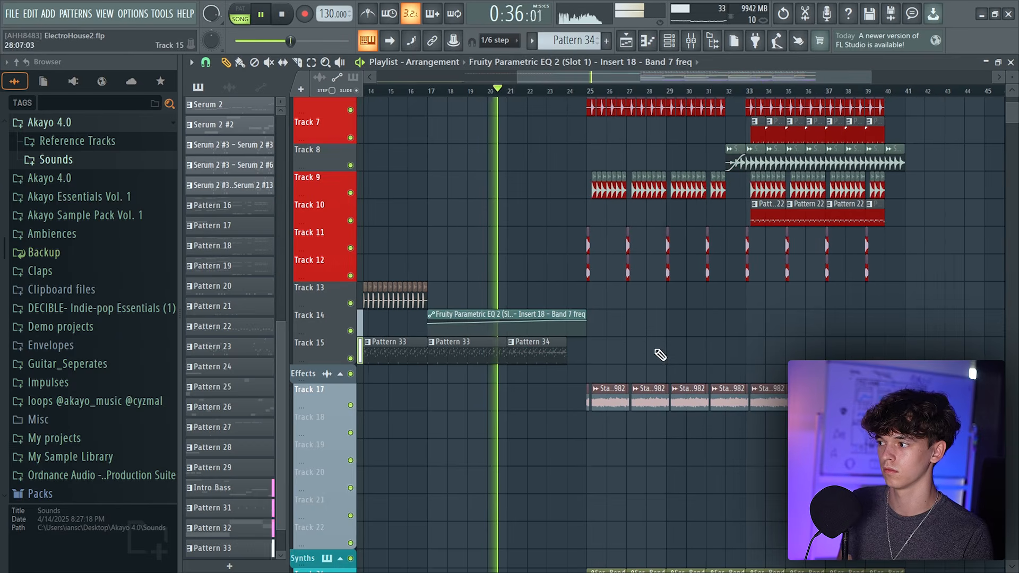
key("F9")
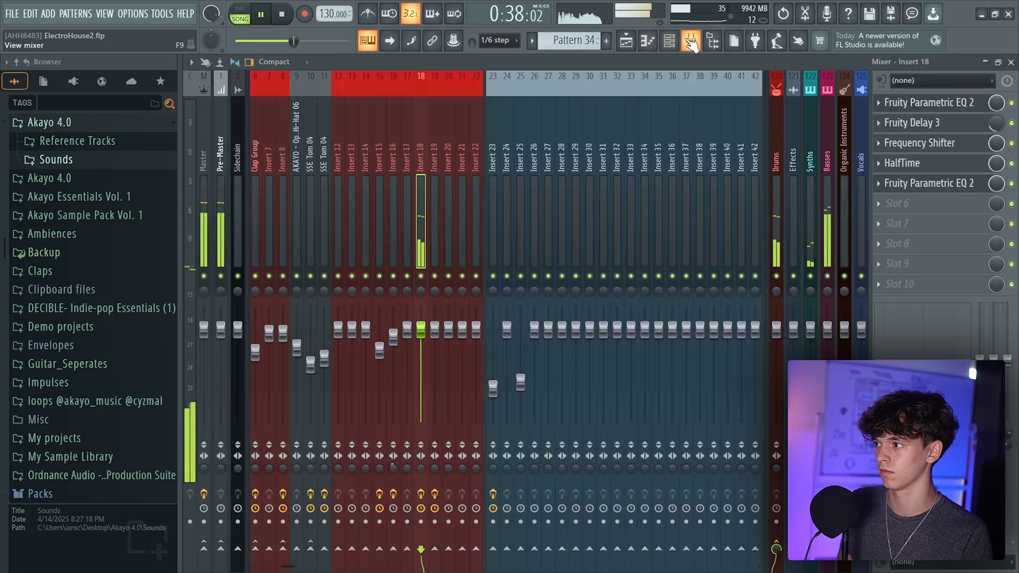
key("F7")
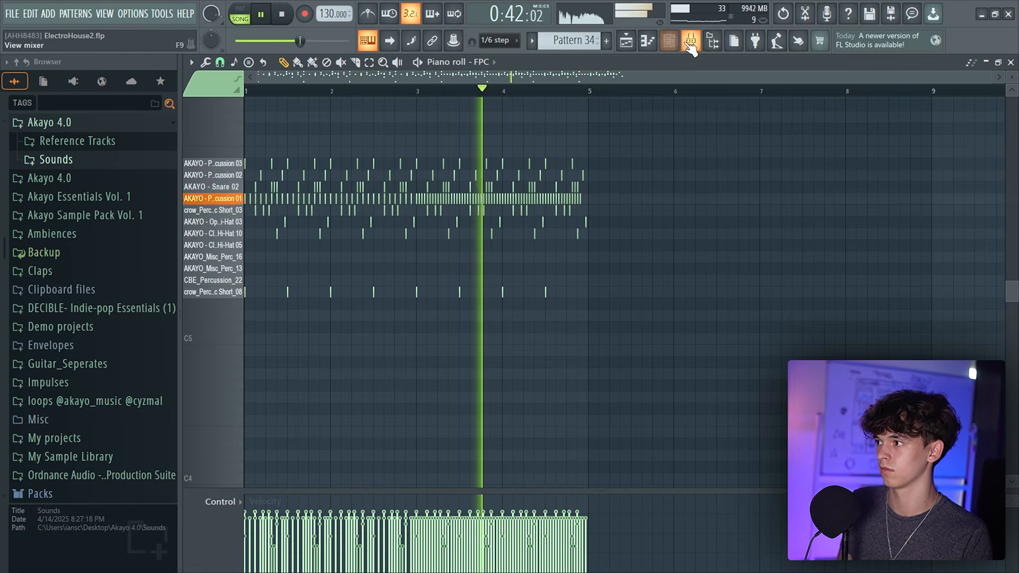
left_click(626, 46)
key("space")
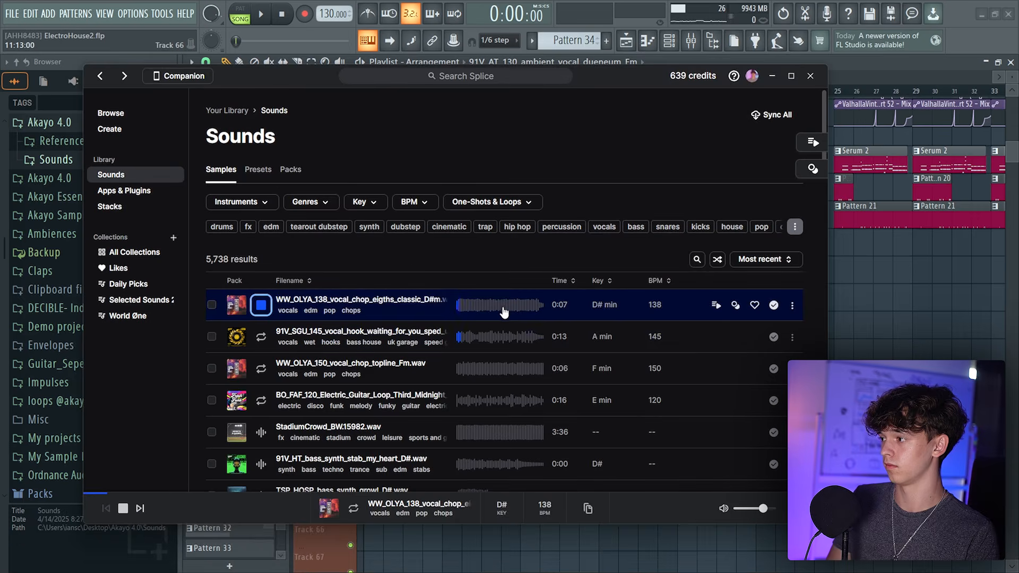
Import the 91V_SGU_145_vocal_hook sample from Splice onto Track 70
left_click(485, 337)
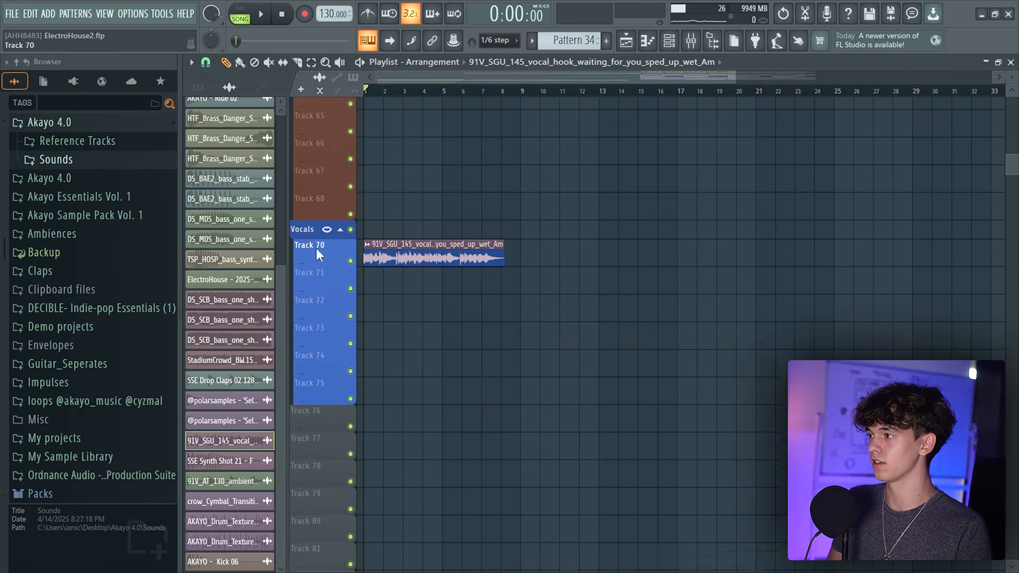
double_click(424, 258)
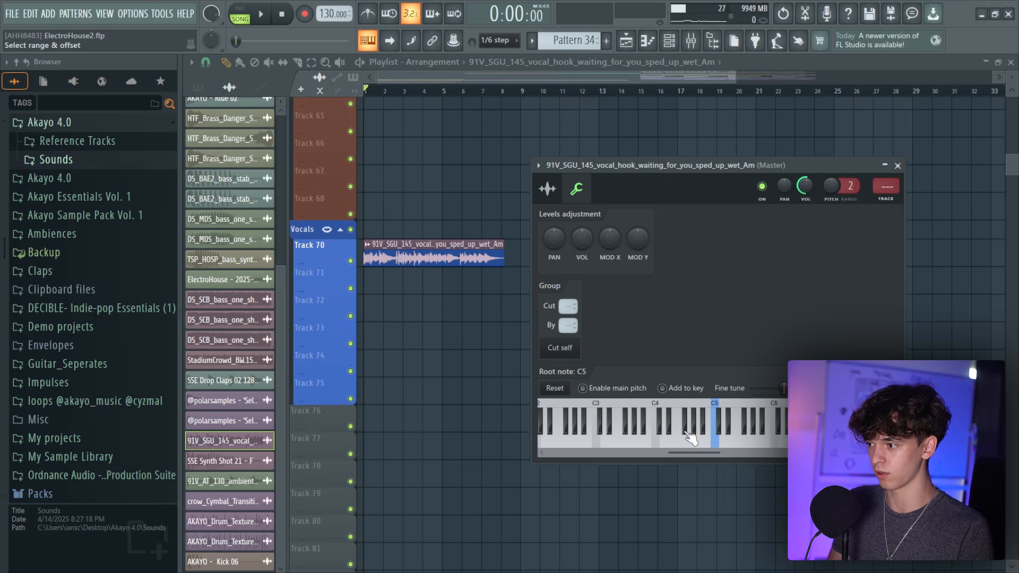
Set the vocal sample's time-stretch mode to Stretch Pro and lower its formant to -400 cents
key("space")
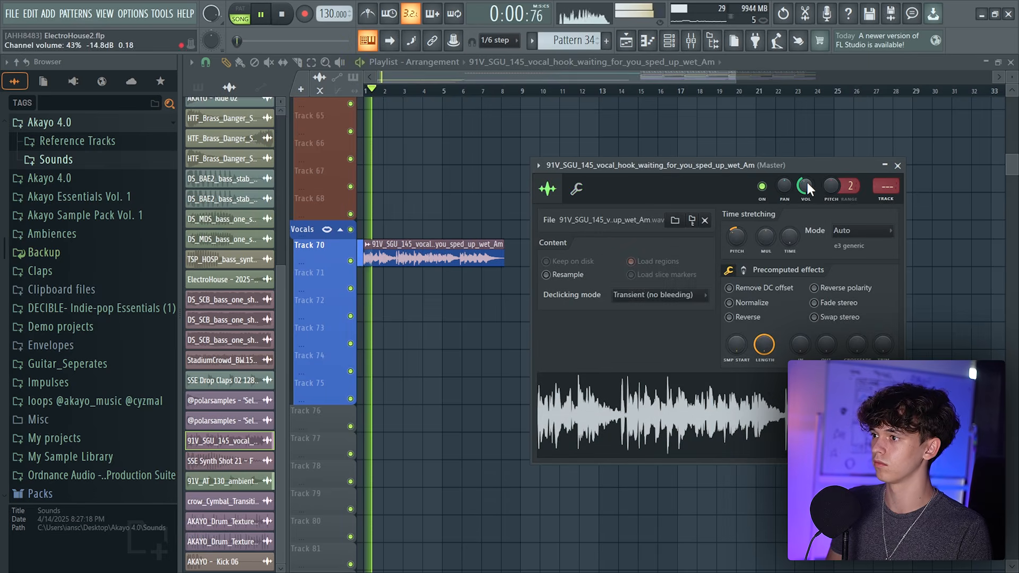
left_click_drag(789, 237, 790, 212)
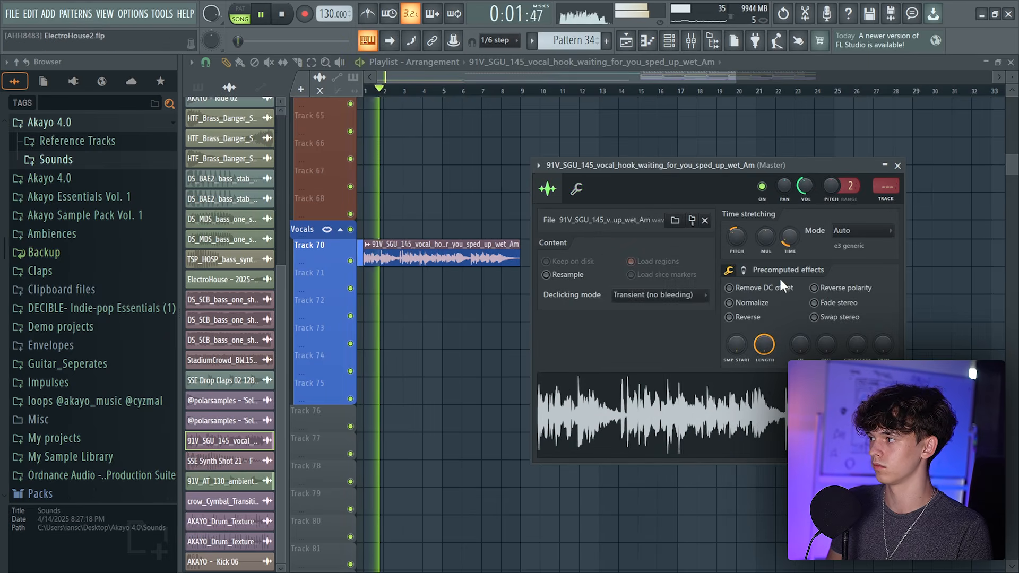
left_click(860, 231)
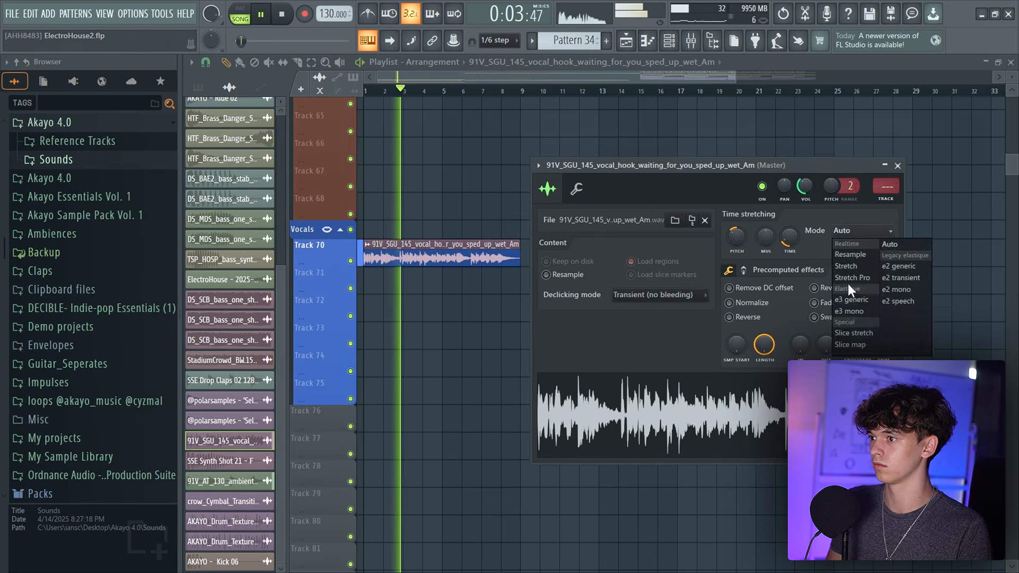
left_click(848, 283)
mouse_move(864, 248)
left_mouse_down()
mouse_move(852, 248)
mouse_move(864, 253)
left_mouse_up()
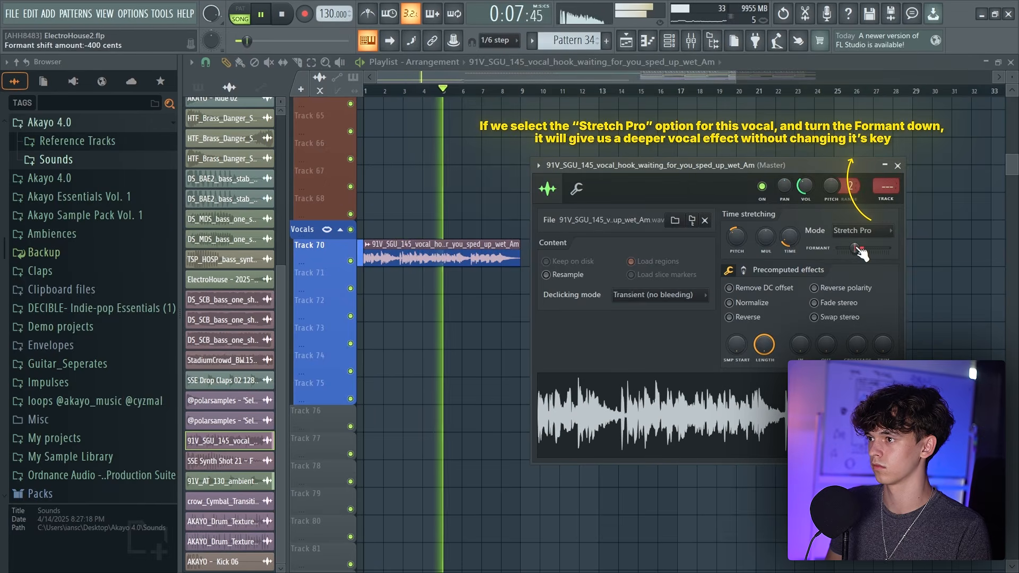
Move the vocal hook clip on Track 70 so it starts at bar 9
left_click_drag(432, 78, 435, 130)
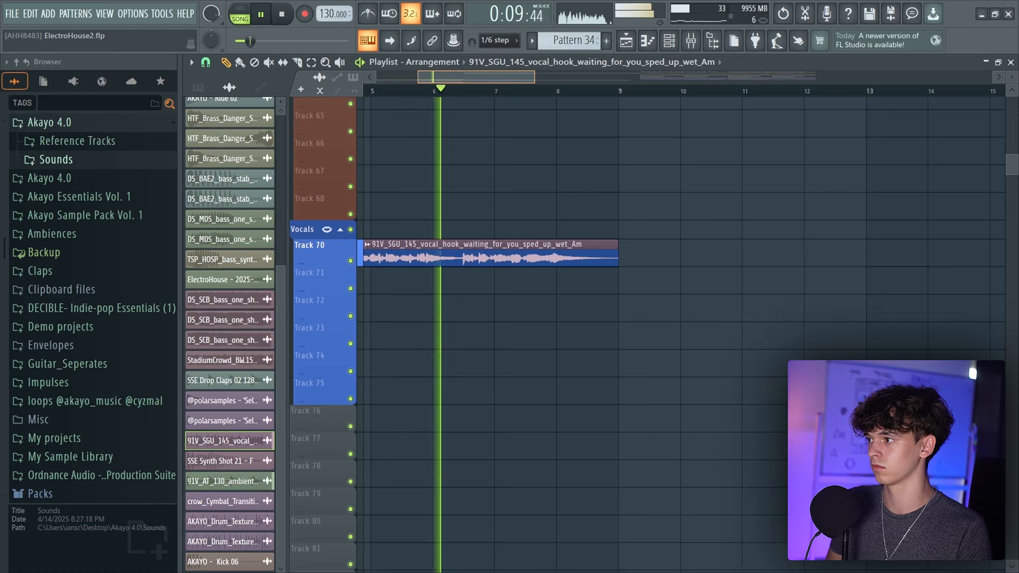
scroll(642, 105, "down", 2)
scroll(603, 99, "down", 1)
scroll(522, 302, "up", 5)
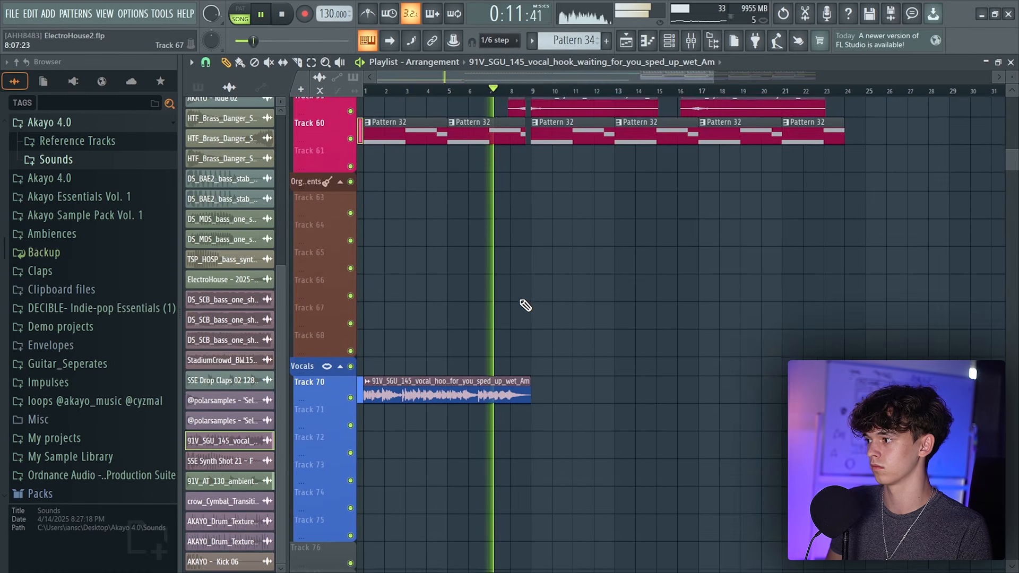
left_click_drag(403, 381, 613, 379)
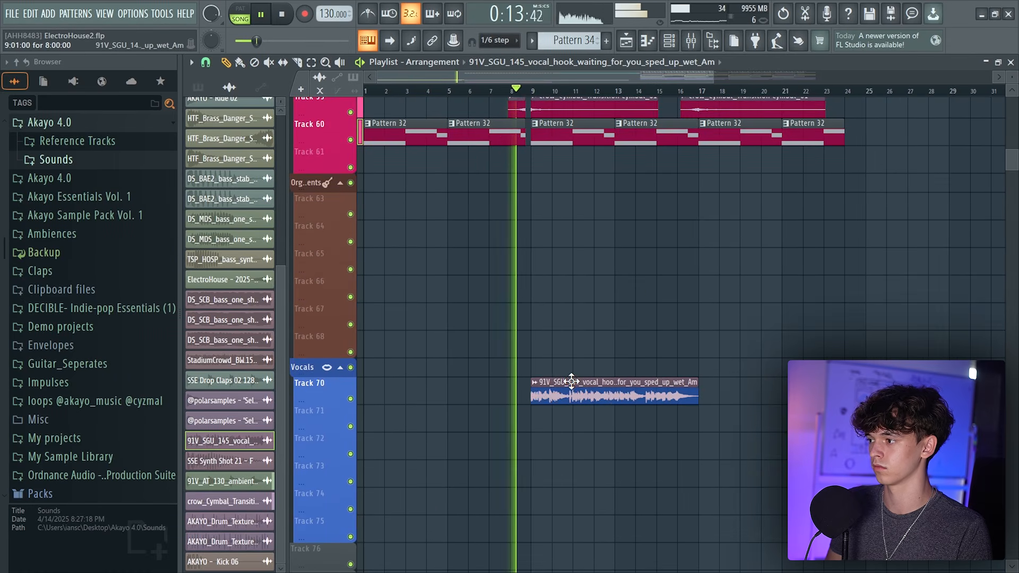
Reopen the vocal clip's sample settings and review its placement in the playlist
double_click(612, 379)
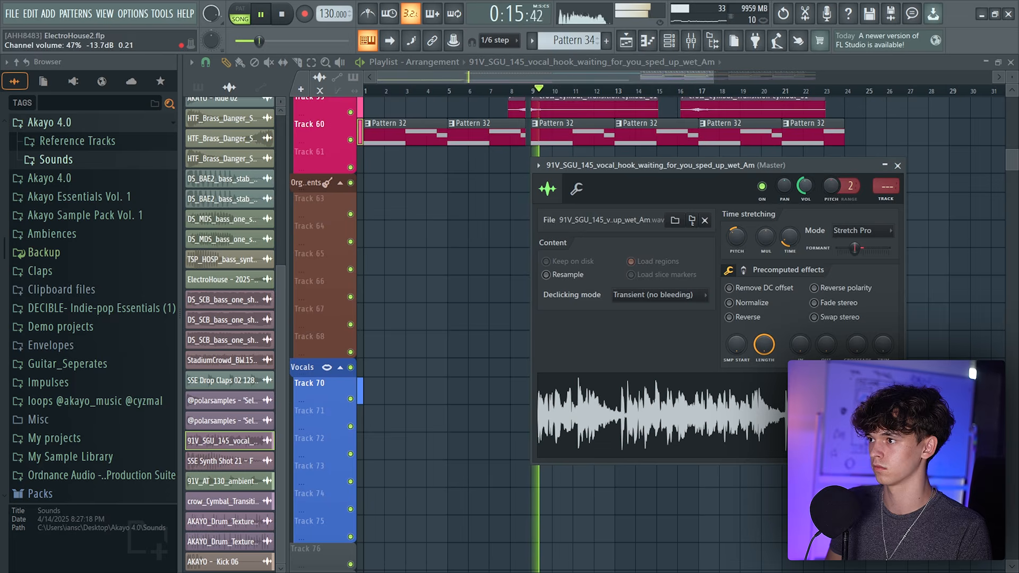
left_click(654, 77)
scroll(654, 76, "up", 3)
scroll(654, 77, "down", 3)
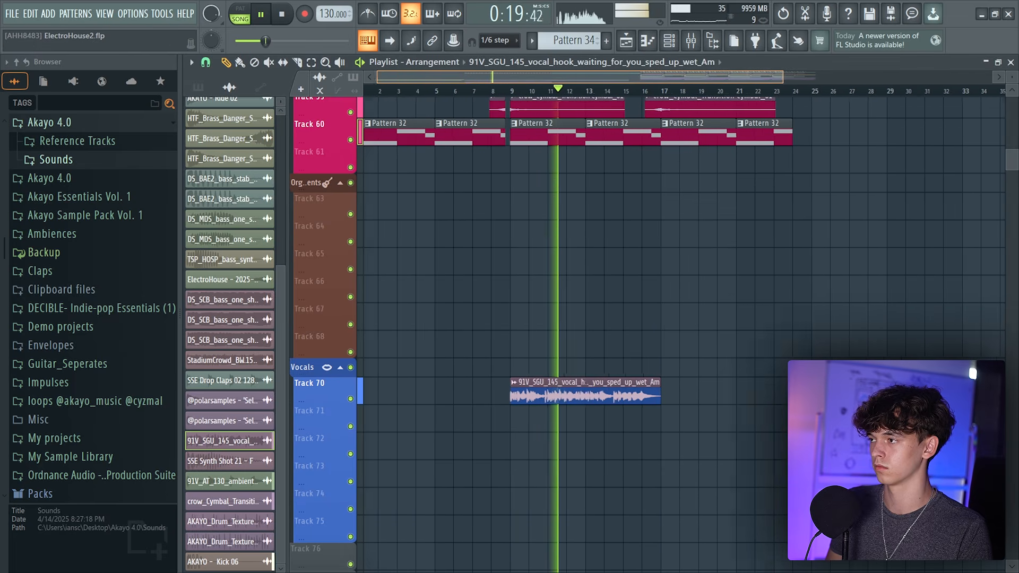
left_click(633, 403)
right_click(708, 380)
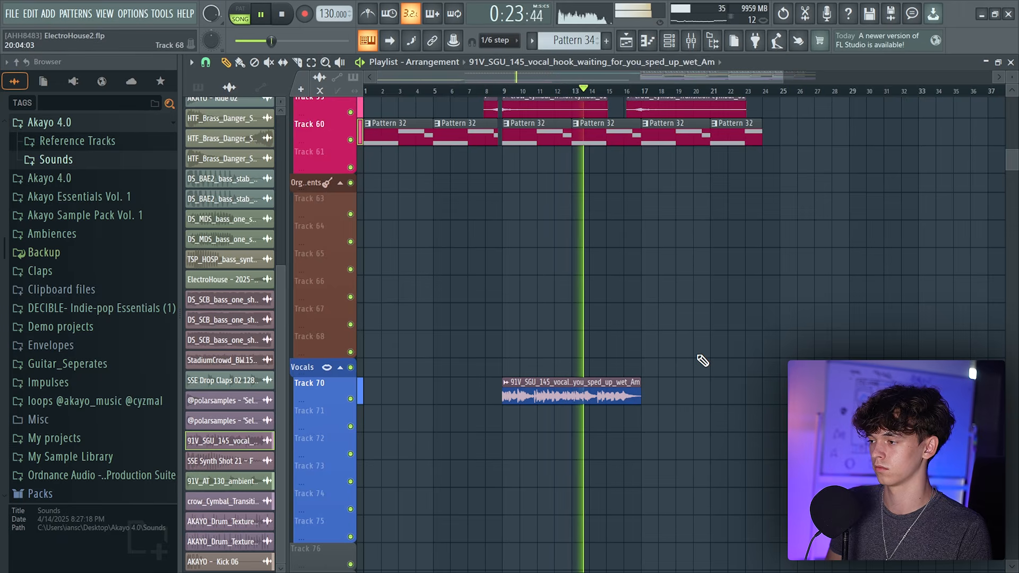
left_click_drag(681, 81, 658, 79)
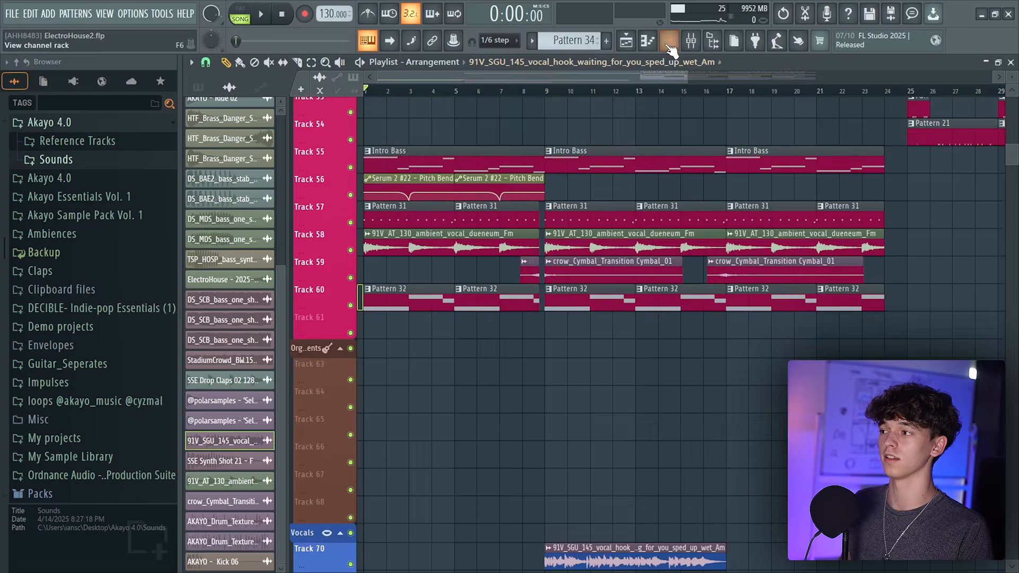
Add a new Serum 2 instrument channel to the channel rack and open it
key("F6")
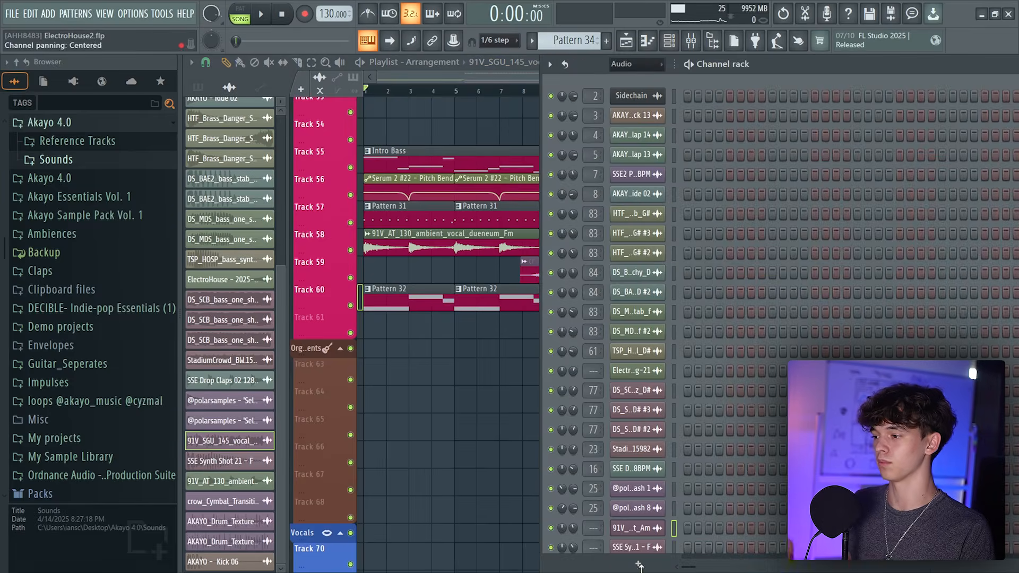
left_click(661, 563)
left_click(654, 68)
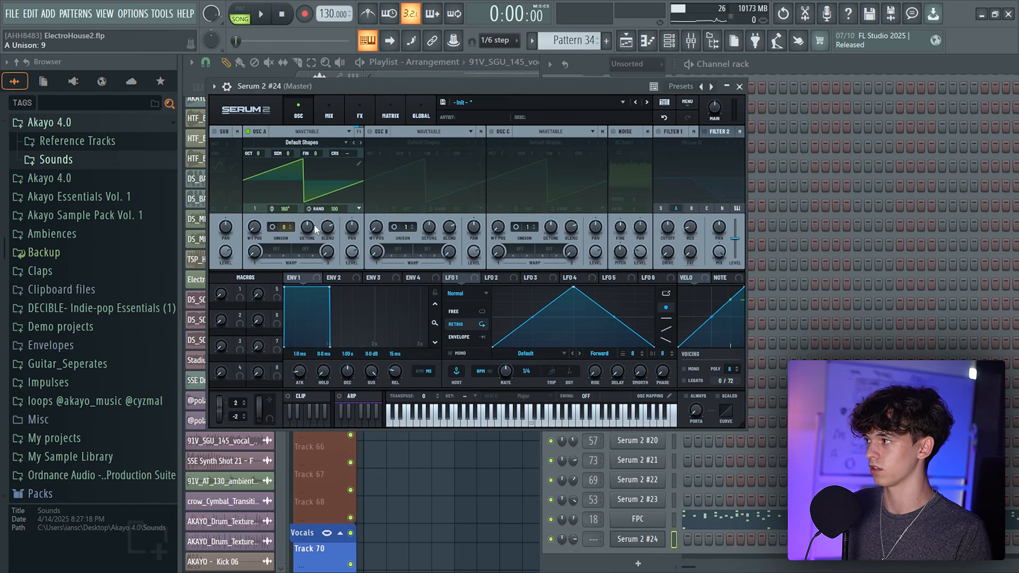
Switch on a Low 24 filter in Serum and modulate its cutoff with Envelope 1
left_click(726, 143)
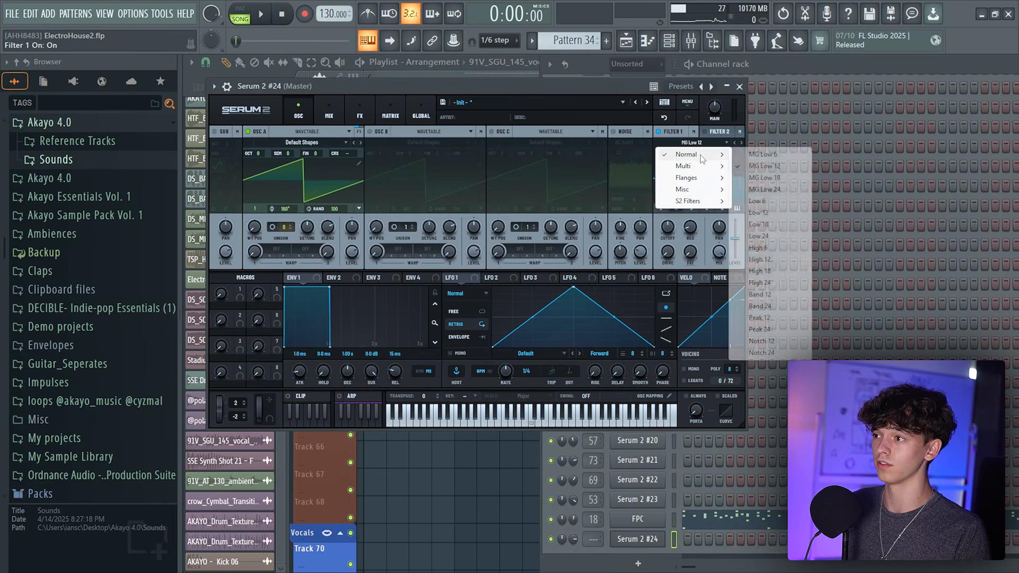
left_click(695, 159)
left_click_drag(289, 277, 665, 226)
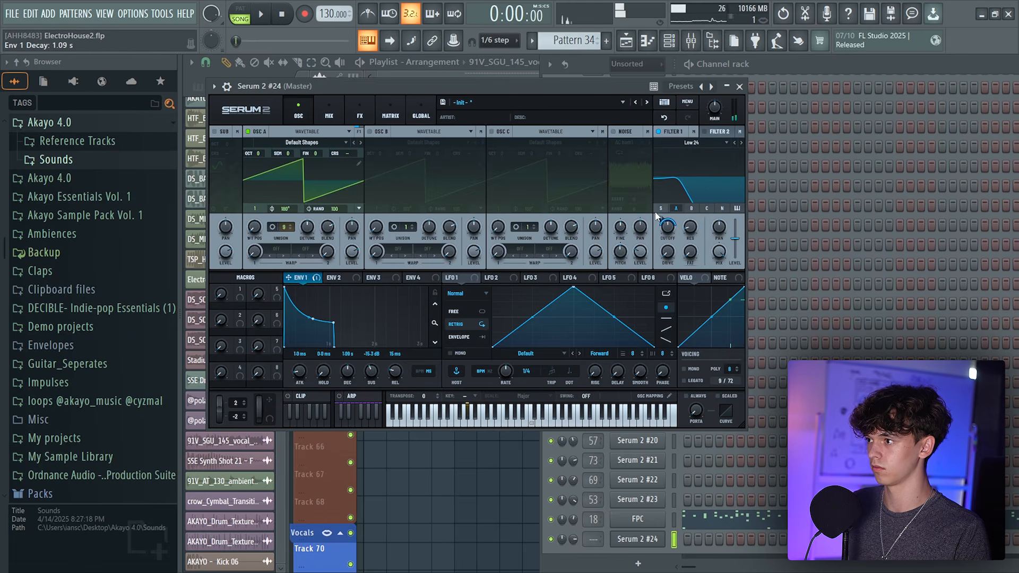
Add a compressor to the Serum FX chain
left_click(360, 115)
left_click(349, 148)
left_click(387, 257)
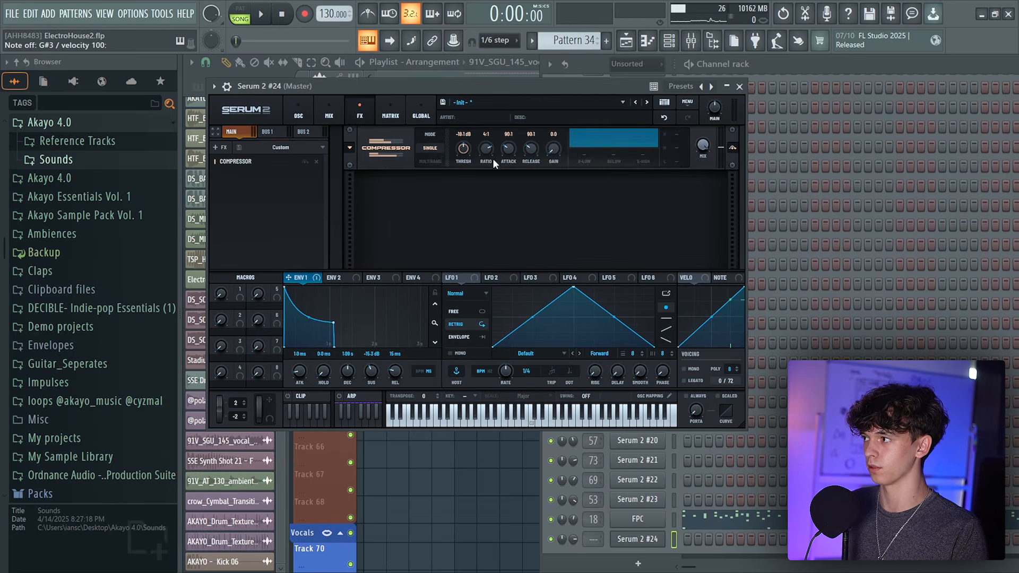
In the Pattern 35 piano roll, lower the A#4 notes to A4 and the F5 notes to E5
left_click(649, 43)
key("space")
scroll(390, 308, "down", 5)
left_click_drag(271, 282, 272, 223)
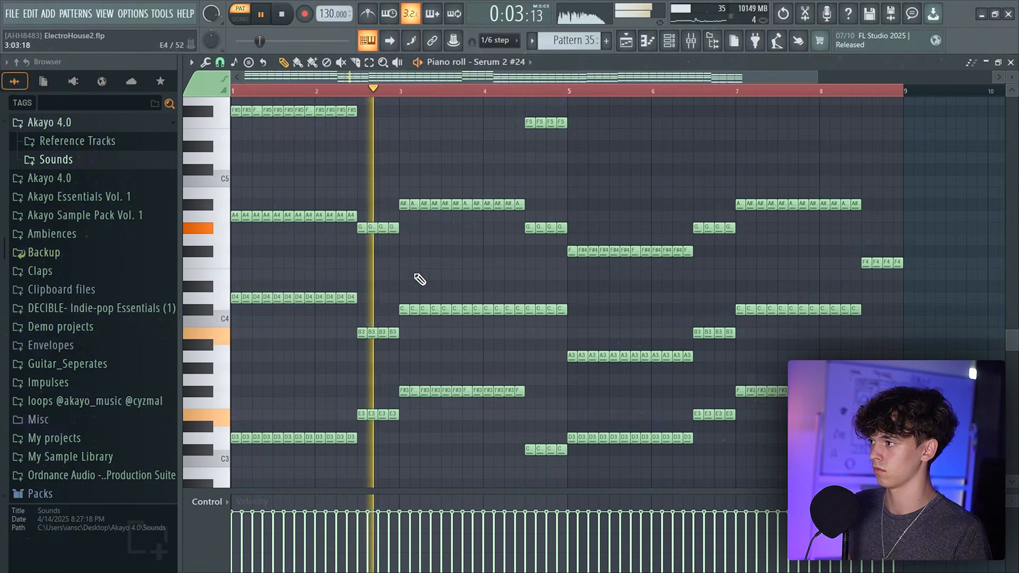
left_click_drag(399, 200, 861, 209)
key("shift+Down")
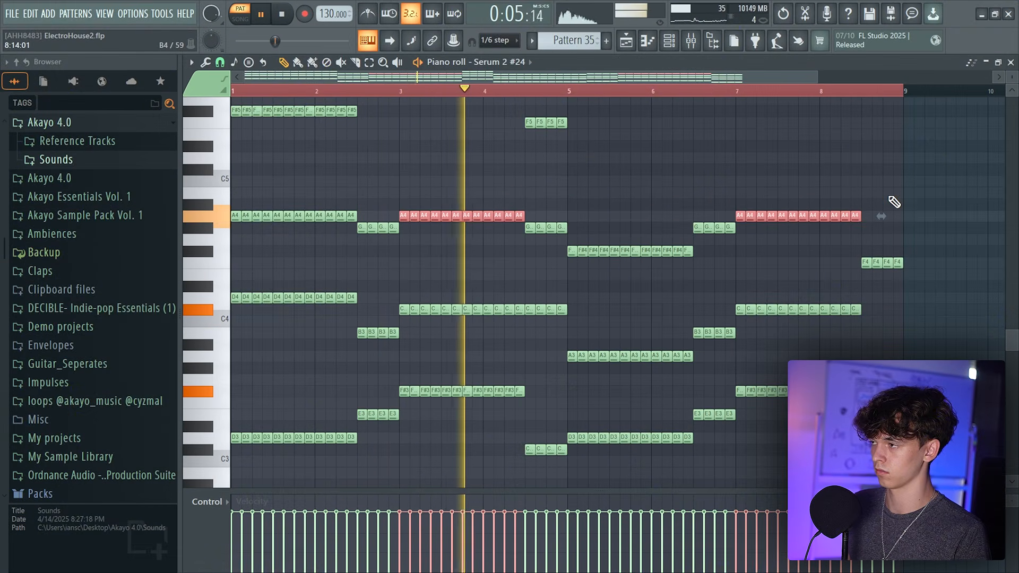
left_click_drag(514, 120, 701, 136)
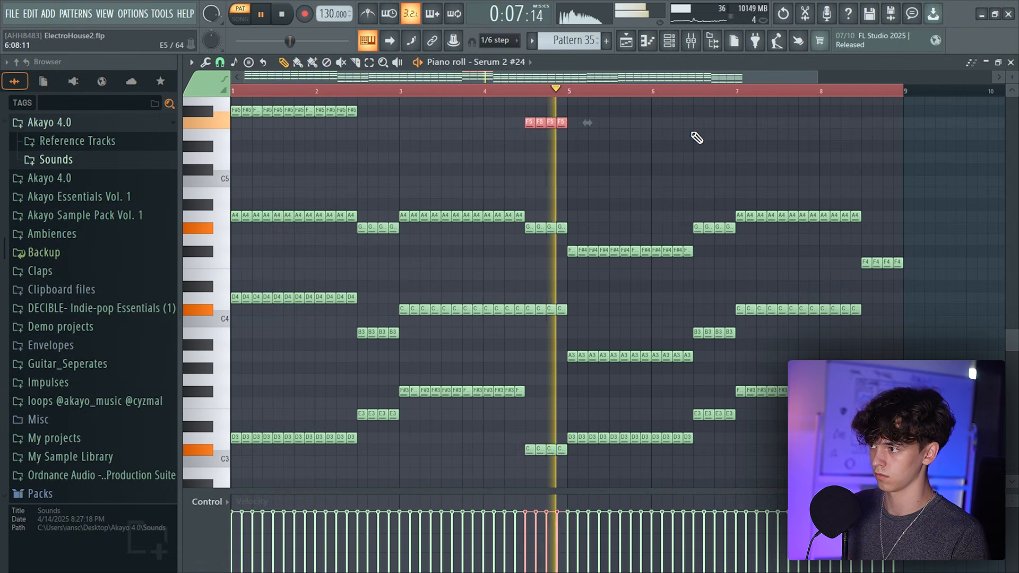
key("shift+Down")
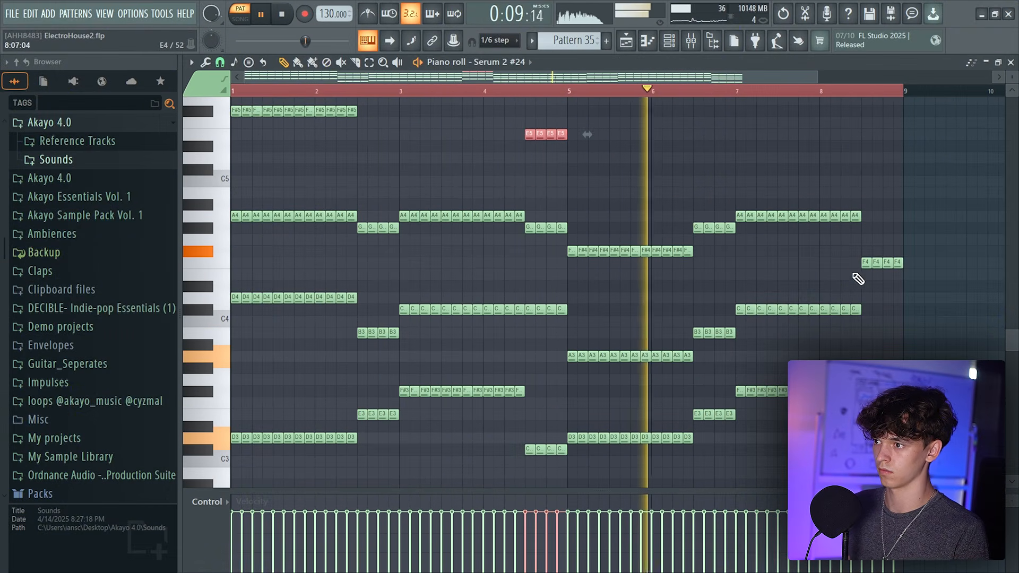
Set Serum oscillator A's warp mode to Asym +/-
left_click_drag(856, 283, 1001, 332)
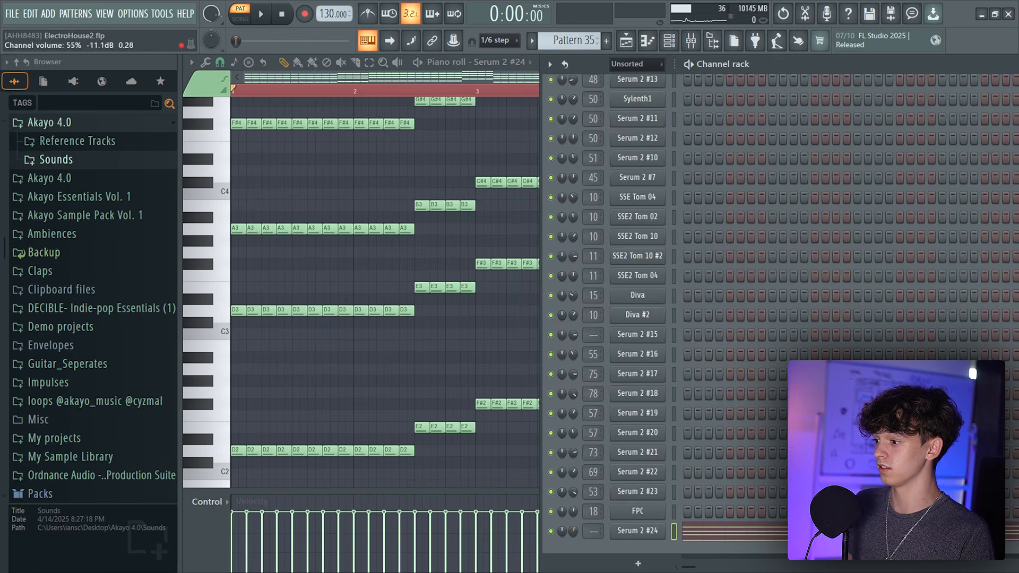
left_click(617, 532)
left_click_drag(310, 89, 300, 106)
left_click(286, 271)
mouse_move(311, 306)
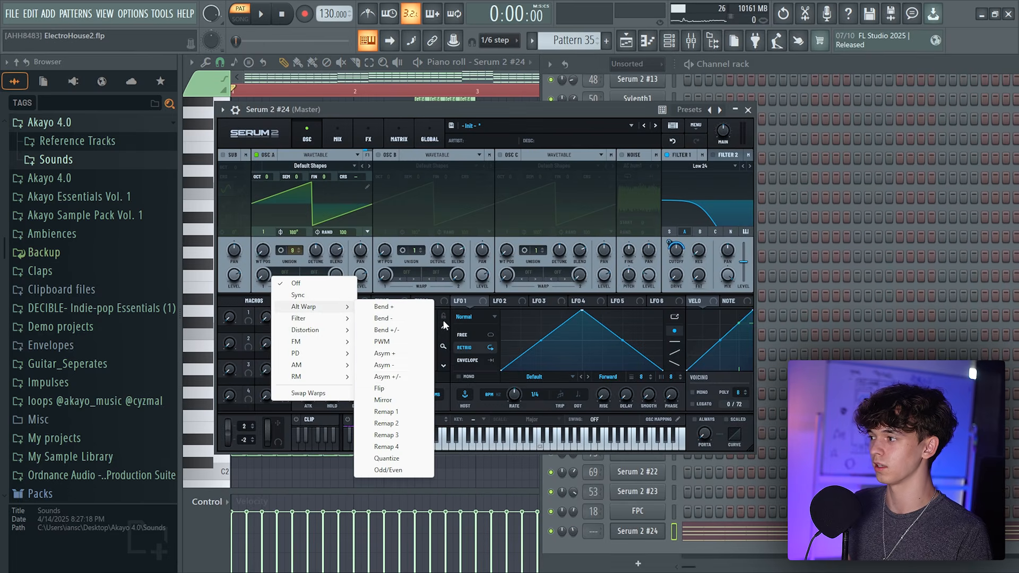
left_click(385, 377)
Modulate oscillator A's warp amount with Envelope 1
key("space")
left_click_drag(271, 278, 319, 249)
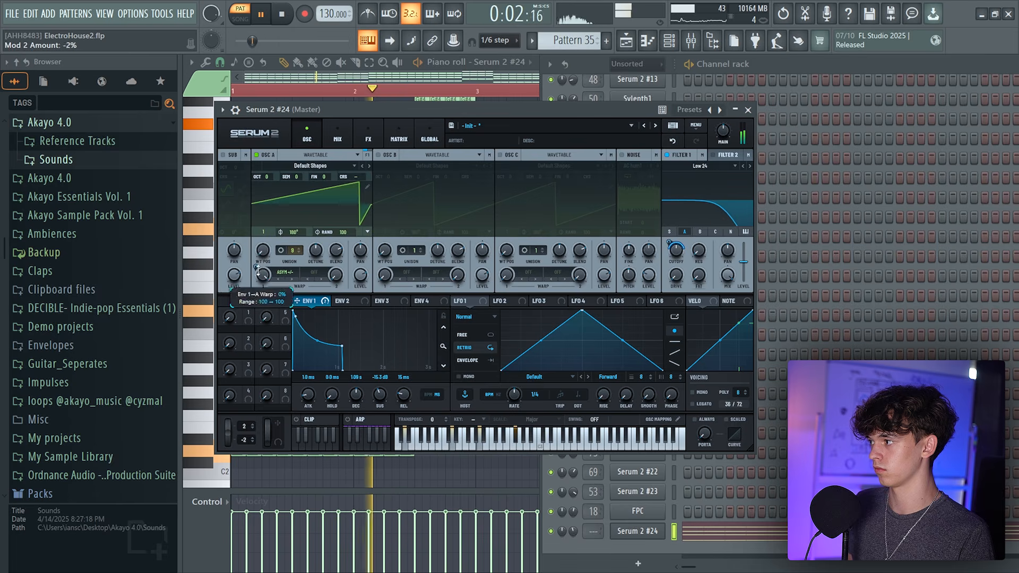
left_click_drag(260, 265, 261, 313)
Switch oscillator A's warp mode to Mirror and adjust oscillator B's warp knob
left_click(291, 280)
left_click(280, 281)
left_click(281, 280)
left_click(281, 280)
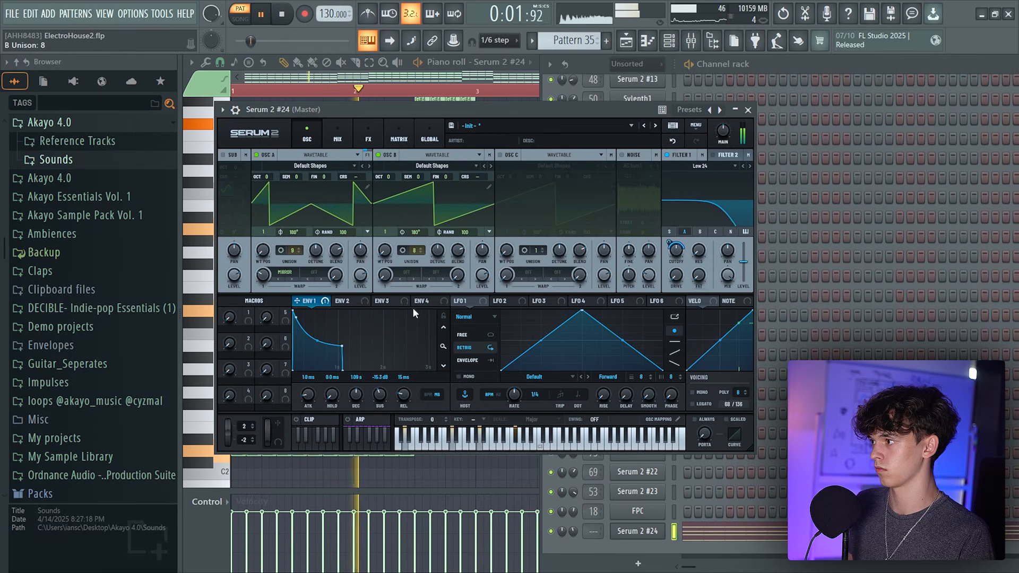
left_click_drag(414, 274, 416, 313)
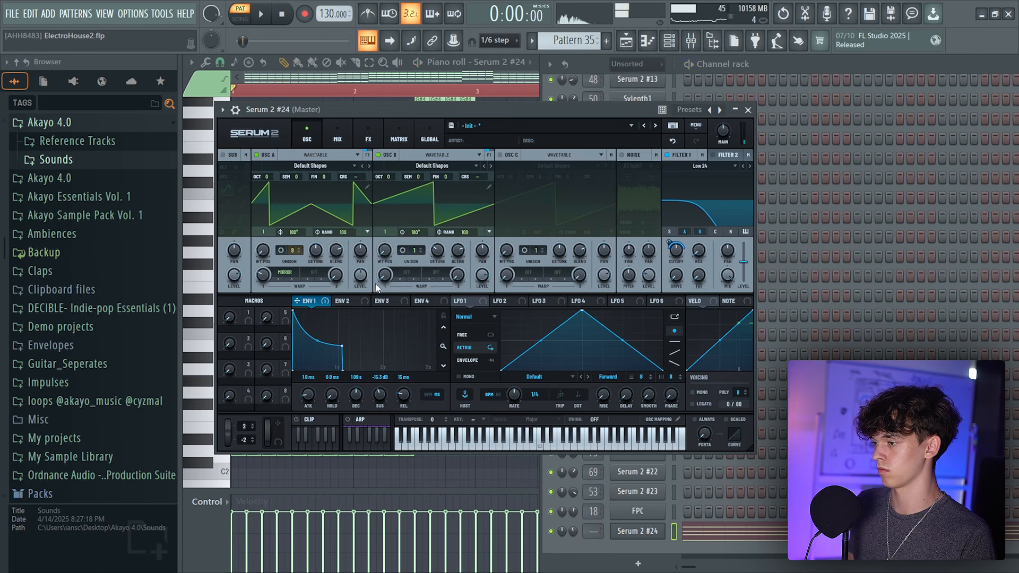
Add another Serum 2 channel and open its notes in the piano roll
left_click(578, 531)
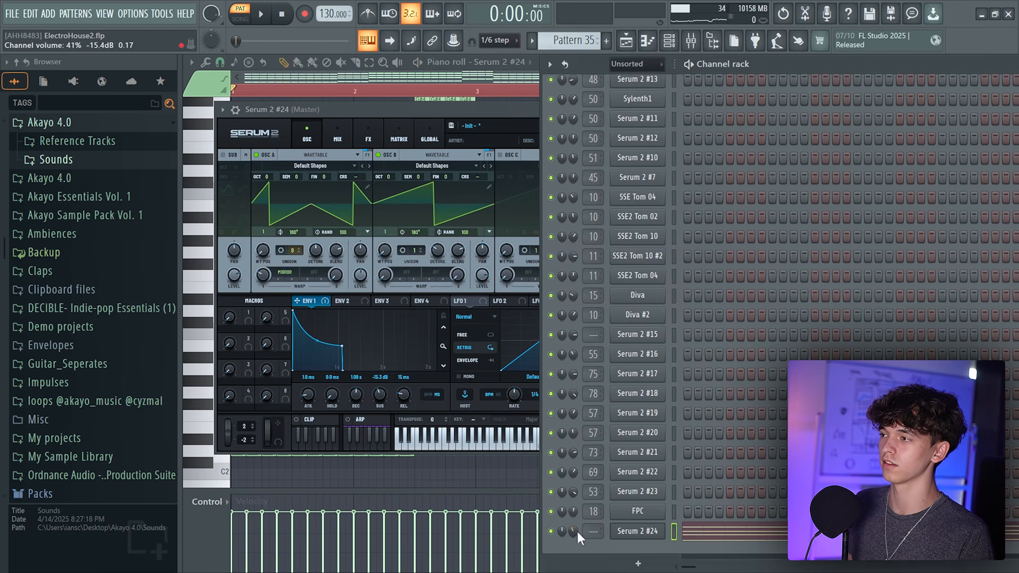
left_click(691, 40)
left_click_drag(593, 532, 593, 449)
left_click(627, 40)
left_click(670, 41)
left_click(627, 557)
left_click(659, 69)
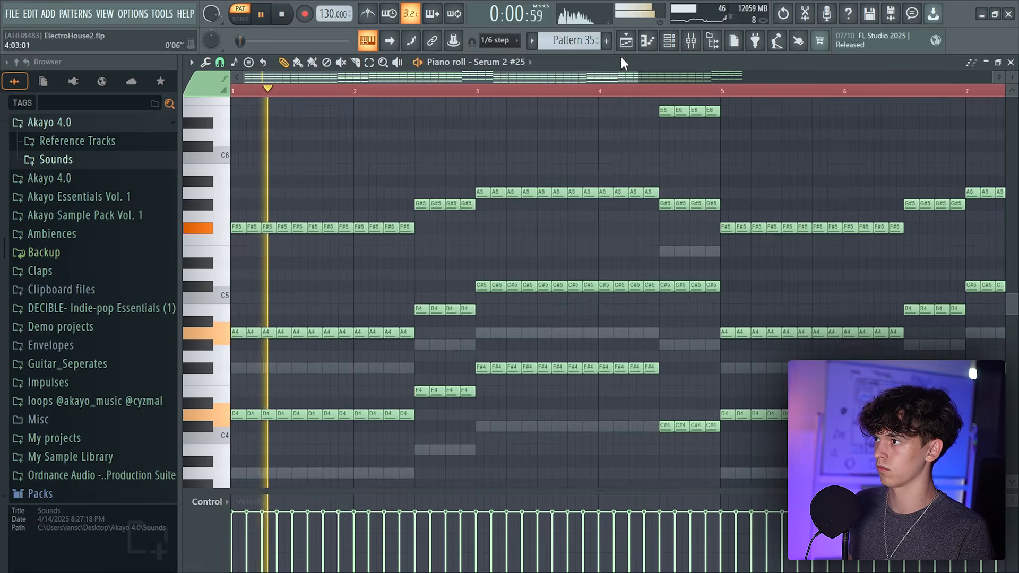
Move the second Serum channel's notes into a new Pattern 36 and shift them to the pattern start
key("F9")
key("F6")
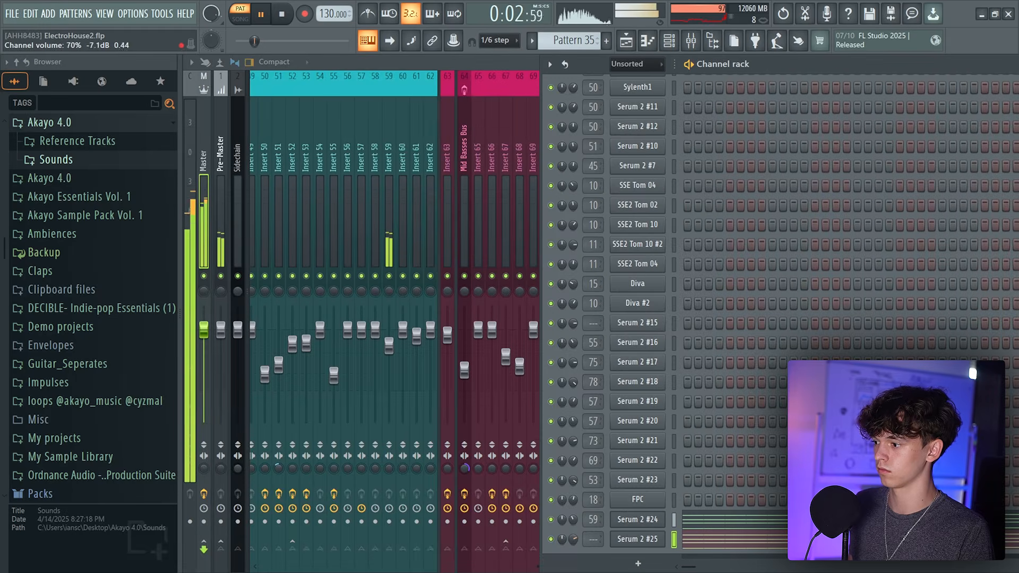
key("space")
left_click(648, 41)
key("ctrl+a")
key("Delete")
key("F4")
key("Return")
key("ctrl+v")
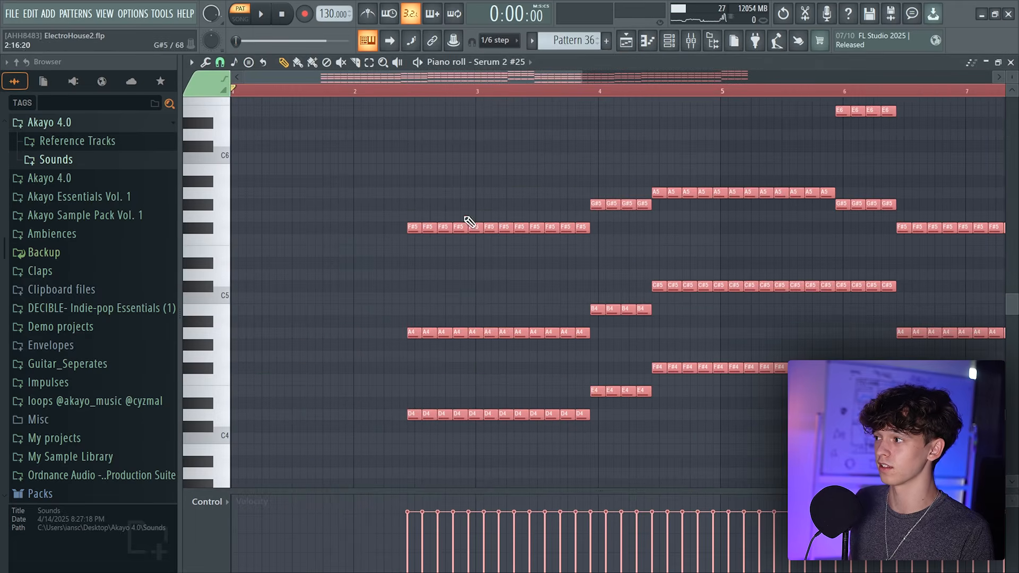
left_click_drag(416, 224, 239, 224)
Consolidate Track 63 into a single audio clip and play it back
left_click(638, 41)
right_click(330, 338)
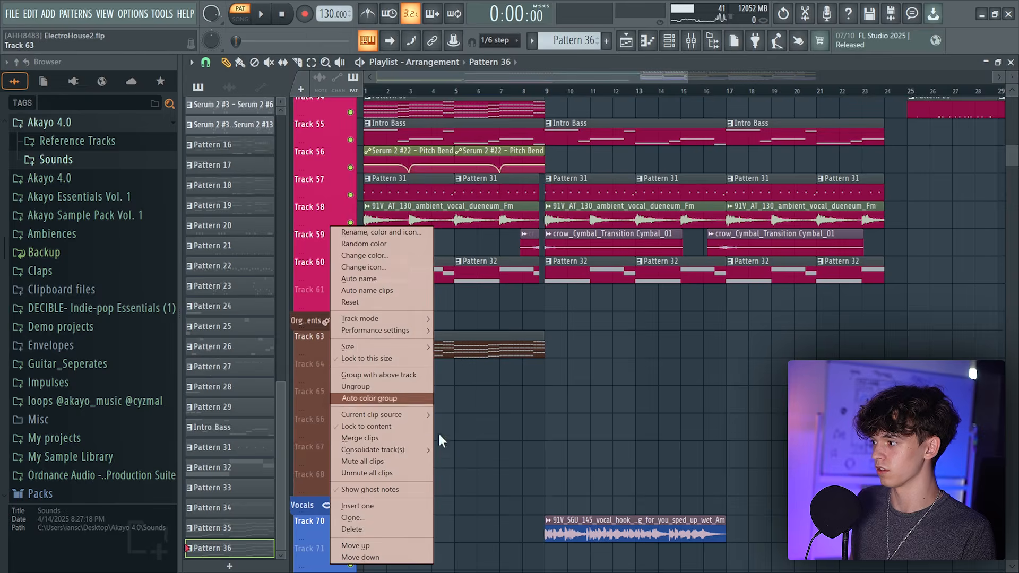
mouse_move(393, 450)
left_click(486, 448)
key("Return")
double_click(490, 342)
left_click_drag(546, 216, 546, 218)
key("space")
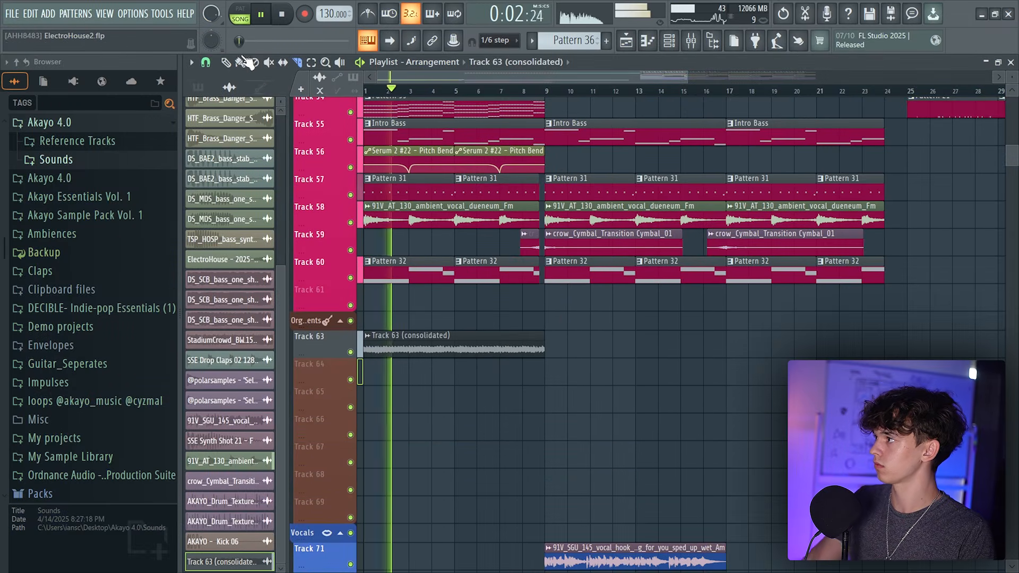
Delete the Serum 2 #25 channel from the channel rack
left_click(496, 113)
left_click(669, 41)
scroll(691, 471, "down", 7)
key("space")
left_click(638, 531)
right_click(664, 531)
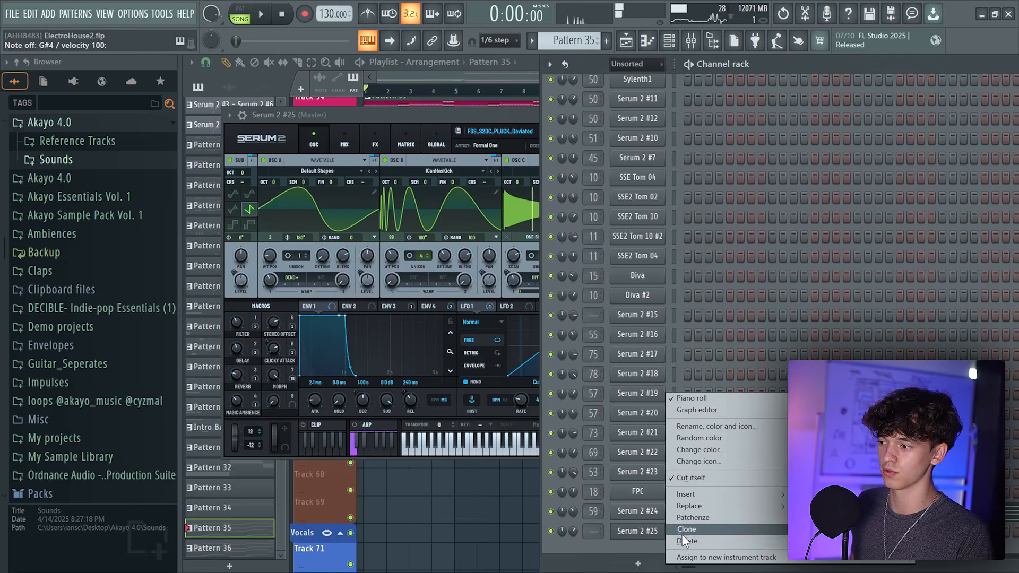
left_click(687, 541)
Place Pattern 35 on Track 64 starting at bar 1
left_click(638, 532)
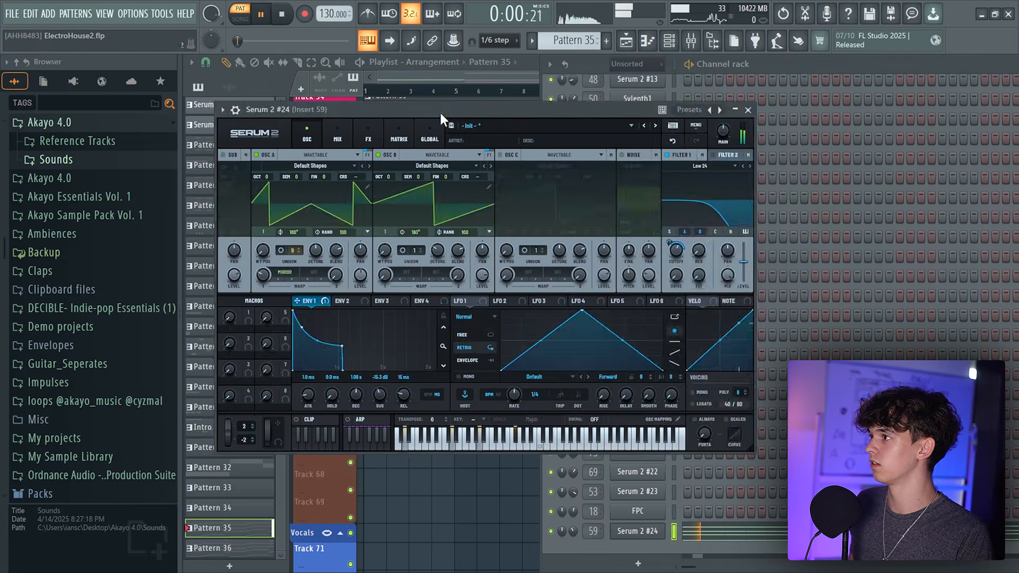
left_click_drag(441, 113, 777, 133)
left_click_drag(400, 109, 384, 378)
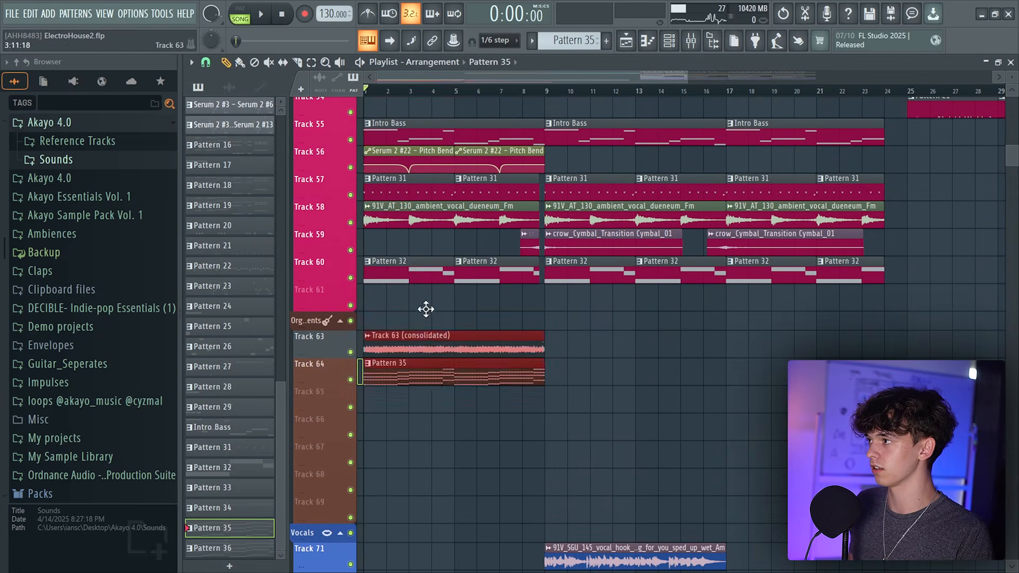
left_click_drag(426, 310, 425, 376)
Add Fruity Parametric EQ 2 to slot 3 of mixer Insert 59
scroll(426, 319, "up", 3)
key("space")
key("F9")
left_click(319, 250)
left_click(880, 143)
mouse_move(898, 159)
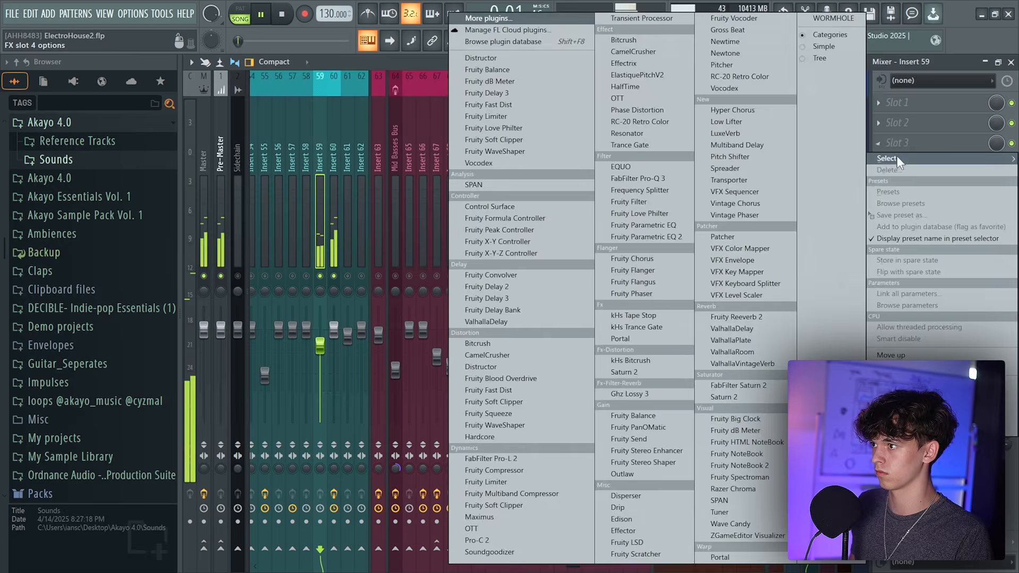
left_click(668, 237)
Adjust the ValhallaVintageVerb mix on the insert
left_click_drag(292, 268, 336, 336)
mouse_move(593, 168)
left_mouse_down()
mouse_move(593, 154)
mouse_move(593, 173)
left_mouse_up()
left_click_drag(504, 258, 497, 335)
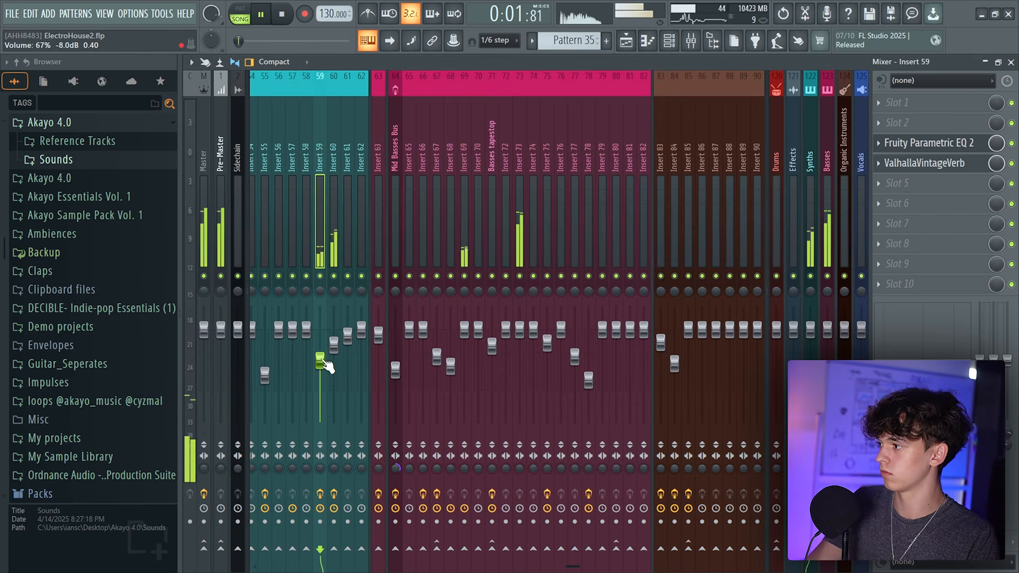
Set Insert 60's volume to 74% and open its Fruity Parametric EQ 2
left_click_drag(334, 346, 334, 349)
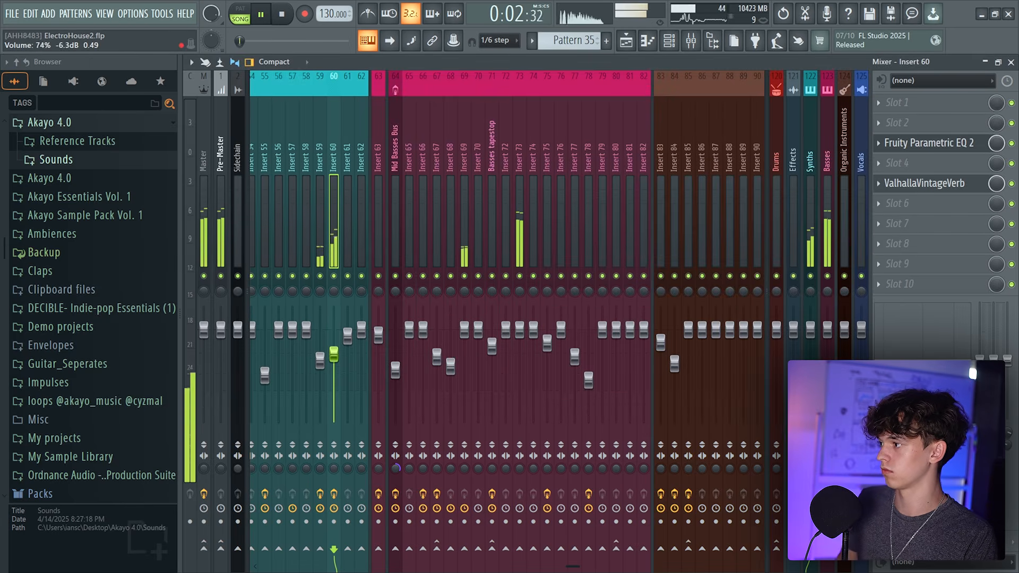
left_click(935, 143)
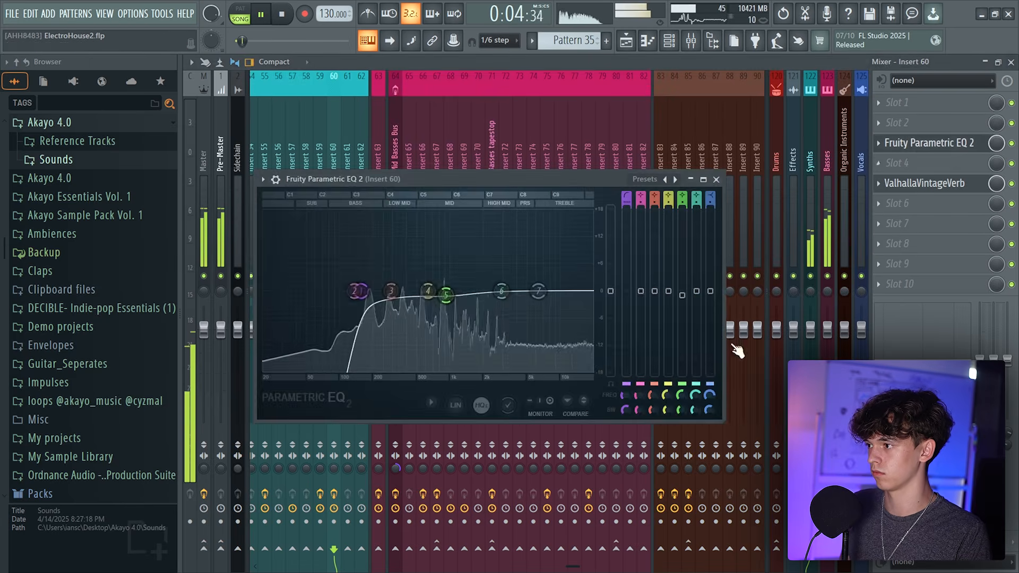
Adjust the low-pass band 7 of the Insert 60 Parametric EQ and raise its cutoff frequency
left_click_drag(711, 205, 710, 193)
left_click_drag(711, 197, 711, 218)
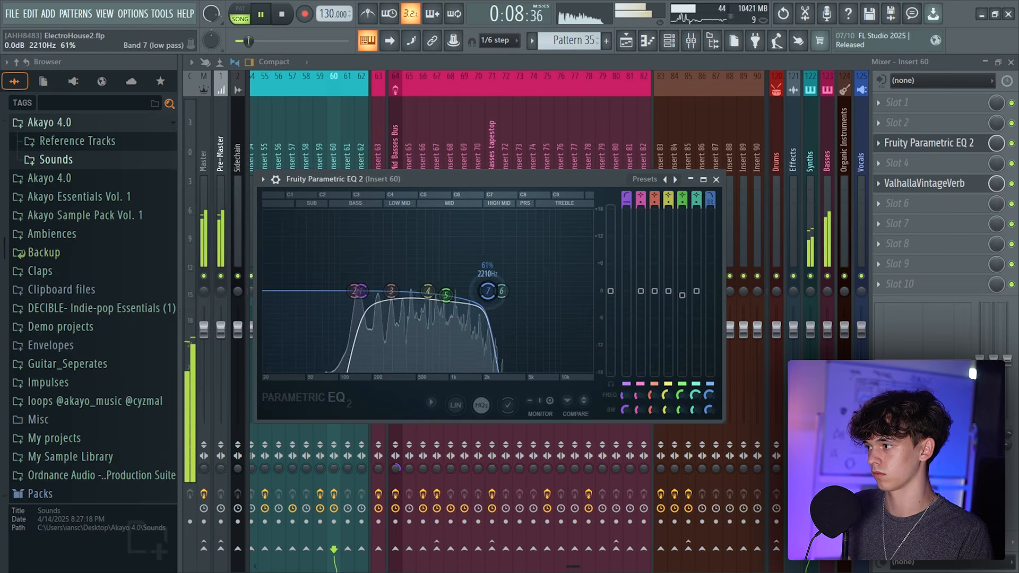
left_click_drag(478, 290, 522, 291)
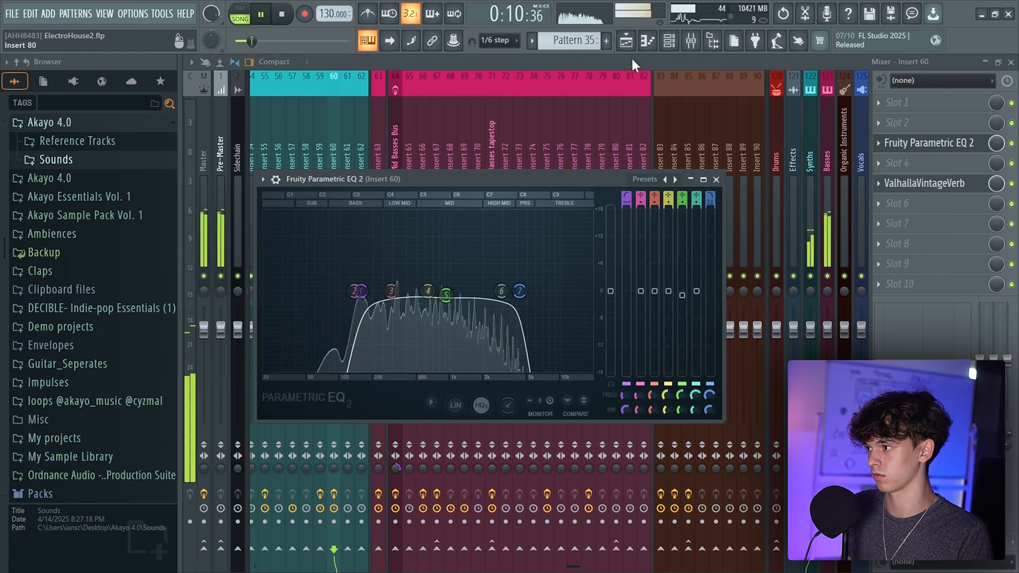
Duplicate the selected Track 45 consolidated vocal clip and Track 46 Pattern 35 once in the playlist
key("F5")
scroll(626, 154, "down", 3)
scroll(631, 143, "down", 2)
key("ctrl+b")
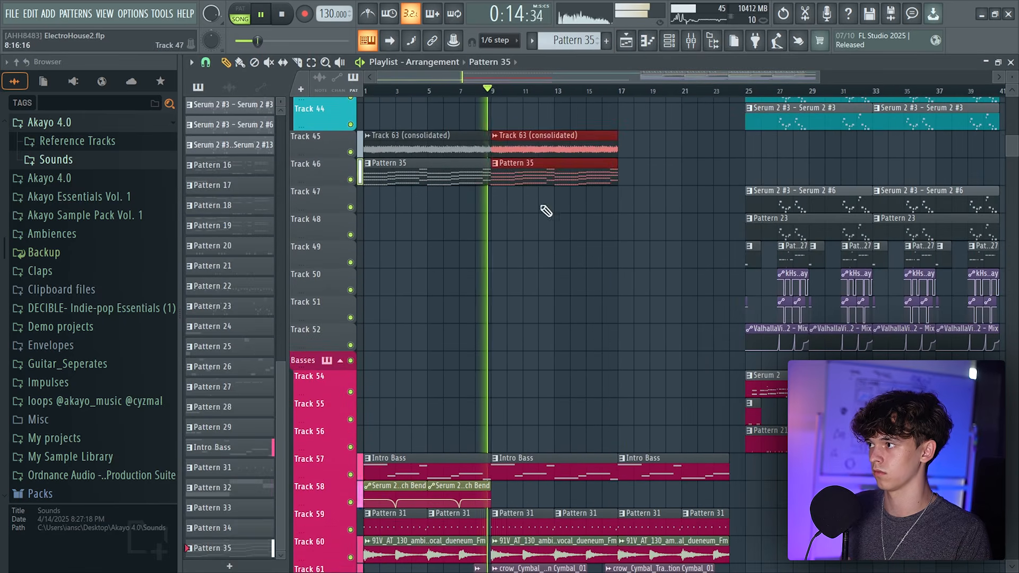
scroll(599, 266, "up", 3)
key("F9")
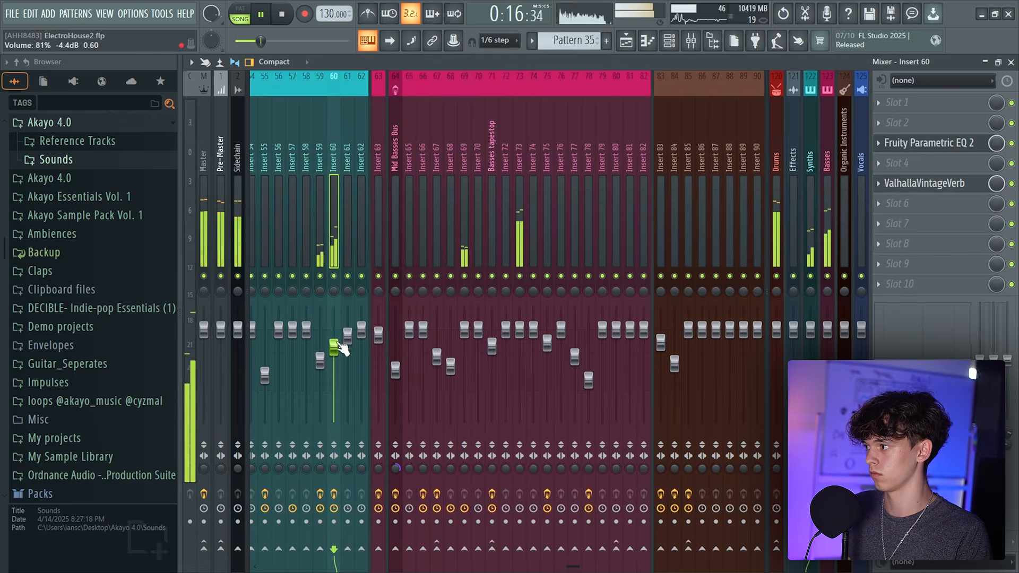
Duplicate the vocal and Pattern 35 clips again and trim the last copies to end before bar 24
key("F5")
key("ctrl+b")
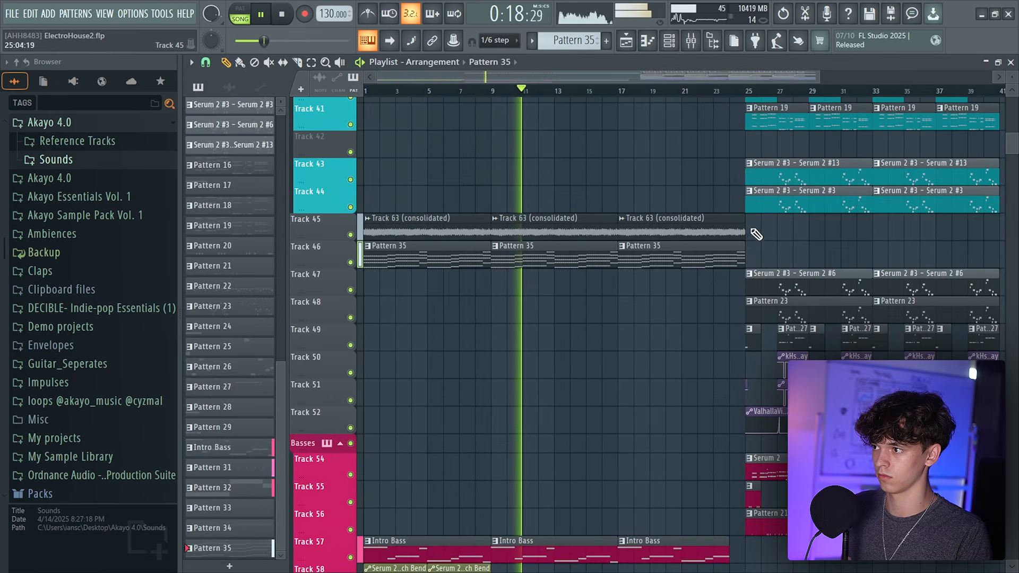
left_click_drag(743, 257, 728, 256)
left_click(689, 329)
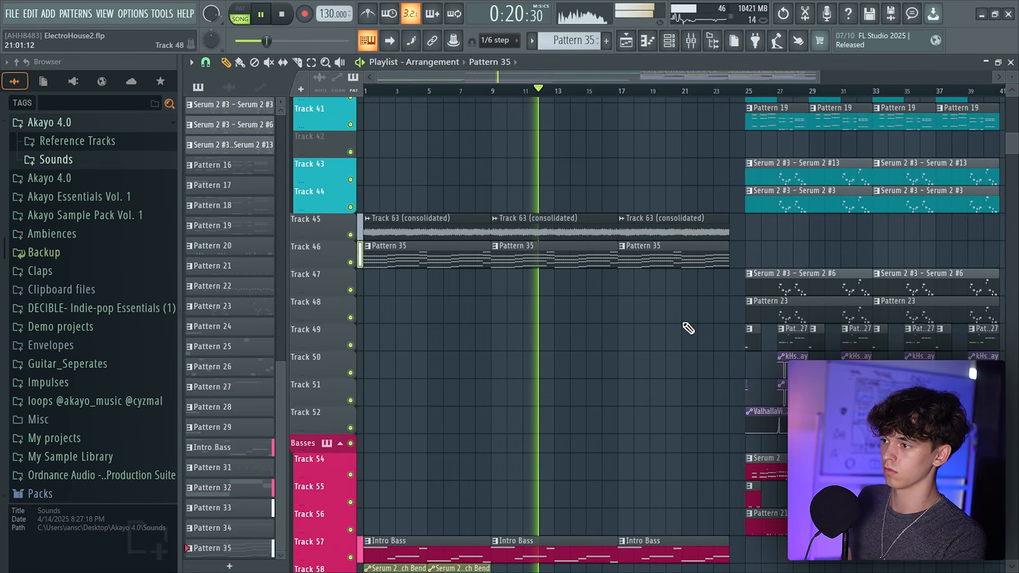
Open the Track 33 Serum 2 #7 pattern in the piano roll and select its melody notes
key("space")
scroll(712, 132, "up", 5)
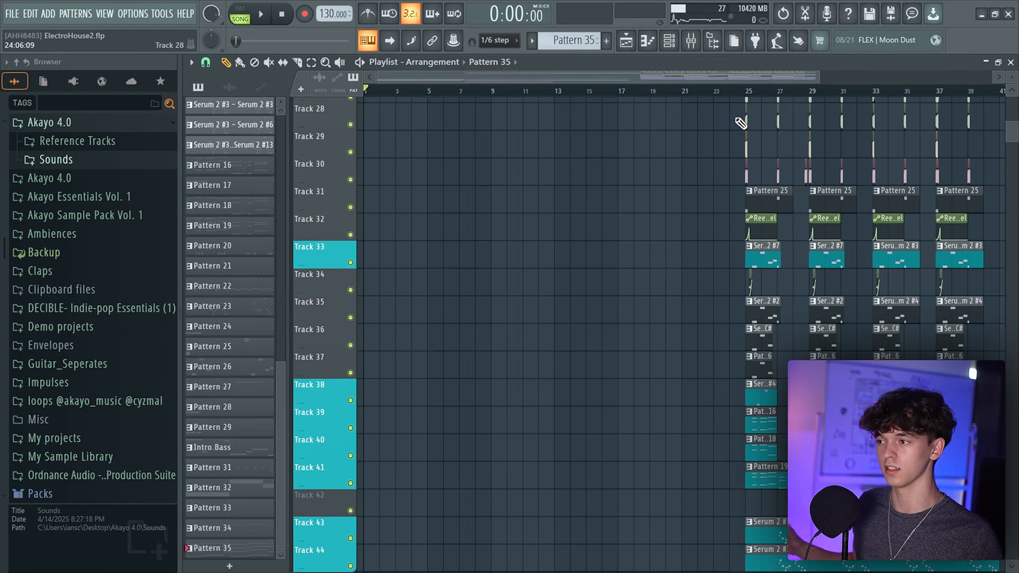
double_click(762, 249)
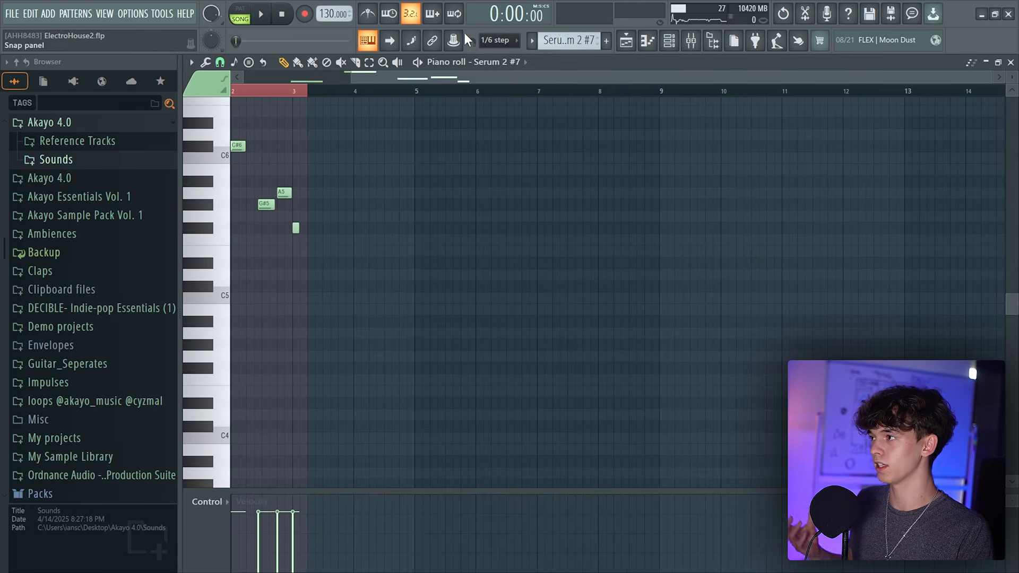
scroll(407, 128, "left", 2)
scroll(372, 133, "up", 1)
left_click(241, 16)
key("space")
scroll(291, 127, "up", 3)
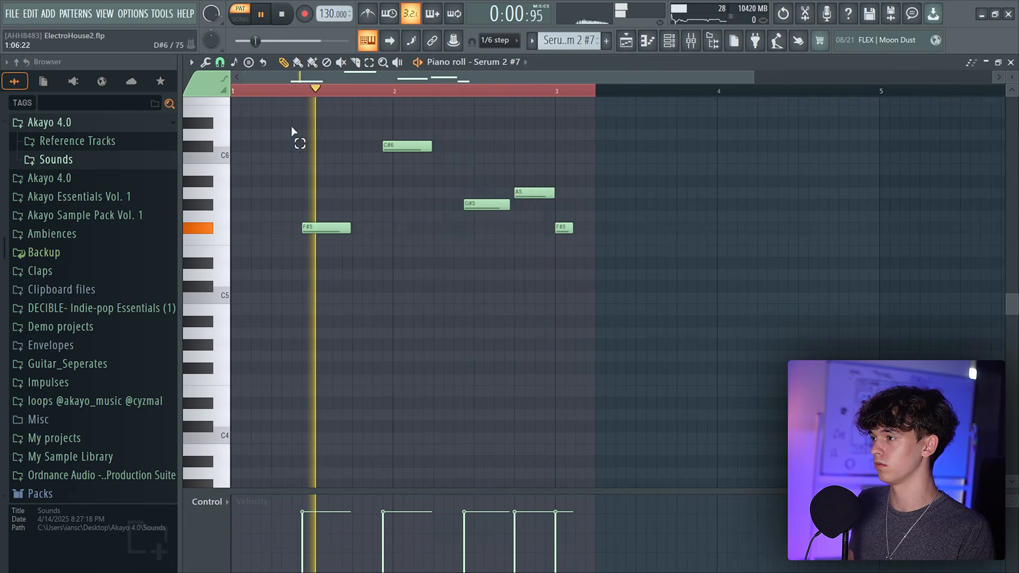
left_click_drag(291, 125, 543, 267)
key("space")
Add a new Serum 2 #25 channel with that melody in Pattern 36
left_click(632, 42)
left_click(670, 42)
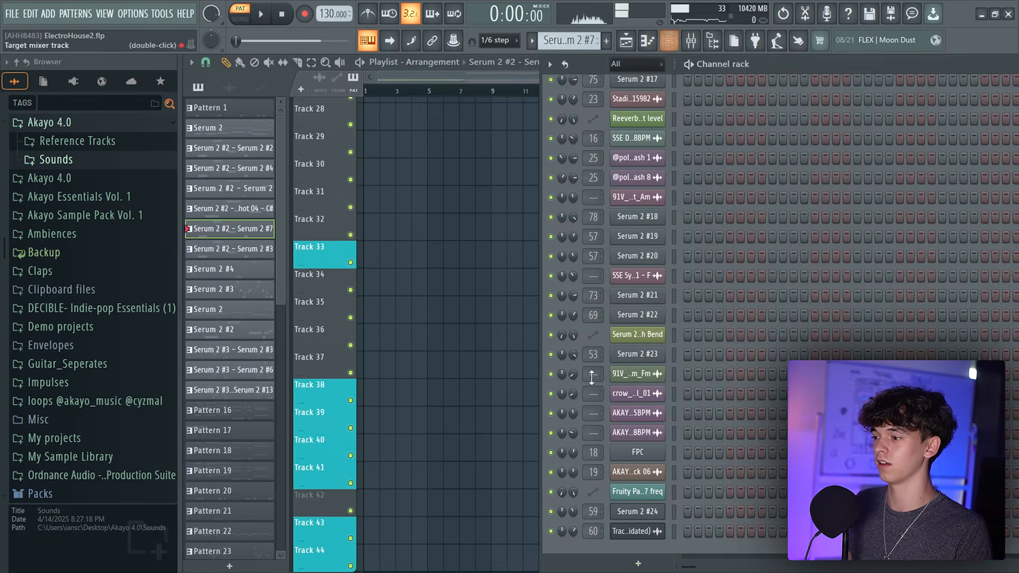
left_click(647, 566)
left_click(652, 71)
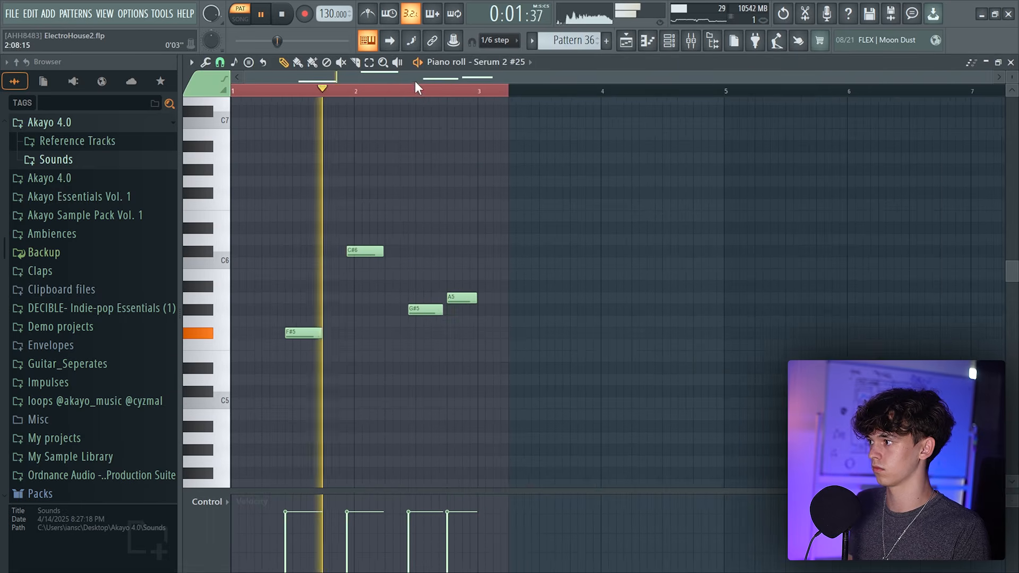
Select all notes in Pattern 36 and transpose them down one octave
scroll(414, 80, "up", 3)
key("ctrl+a")
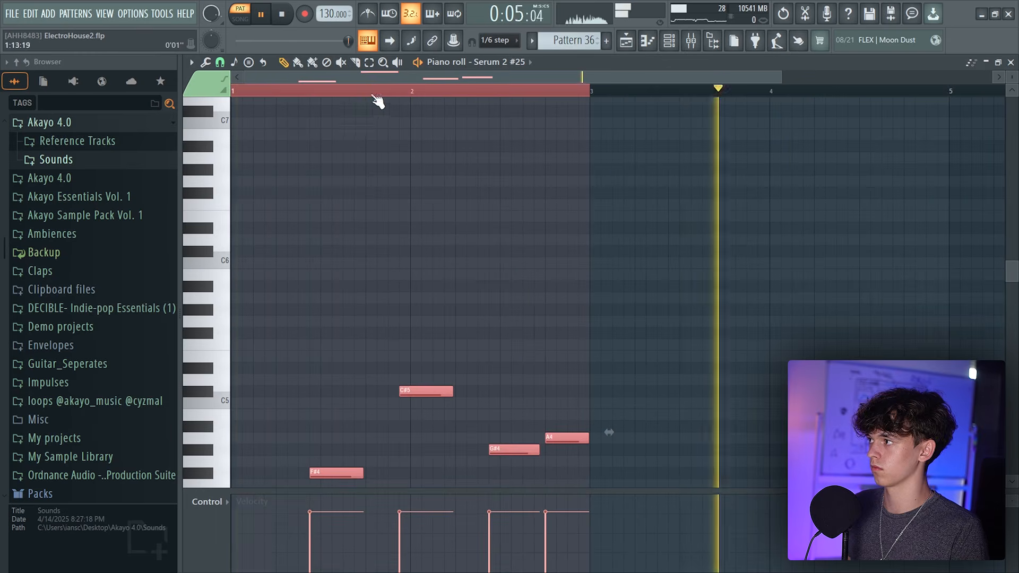
left_click(467, 155, "ctrl")
scroll(586, 220, "down", 4)
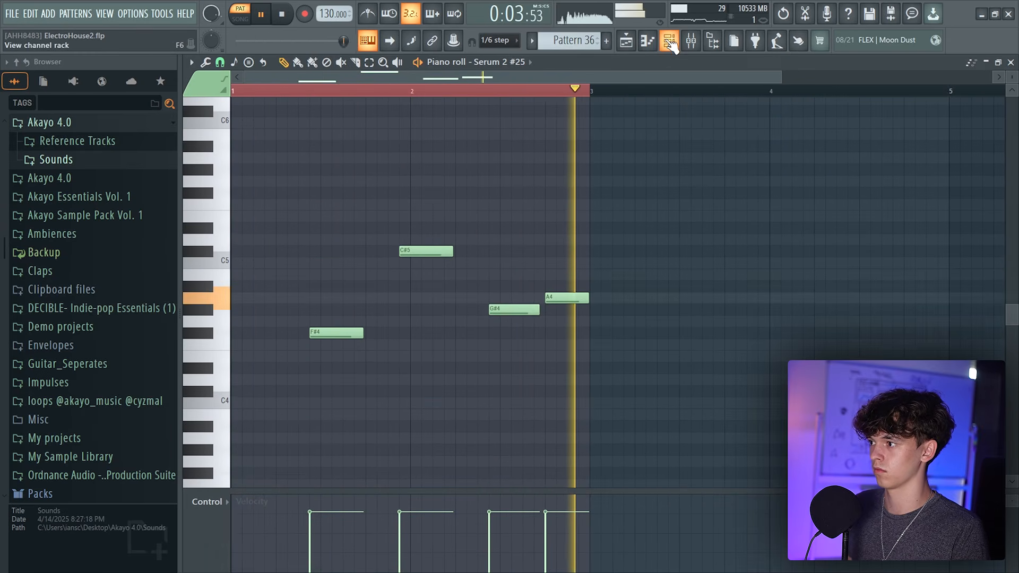
Place Pattern 36 on Track 42 at bar 1 and bar 13 in the playlist
left_click(670, 41)
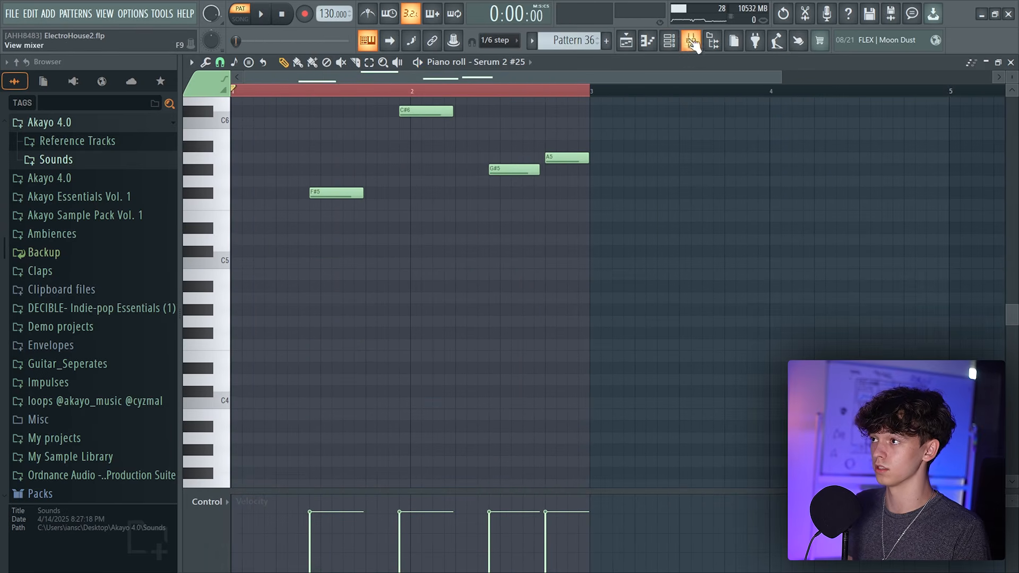
left_click(692, 42)
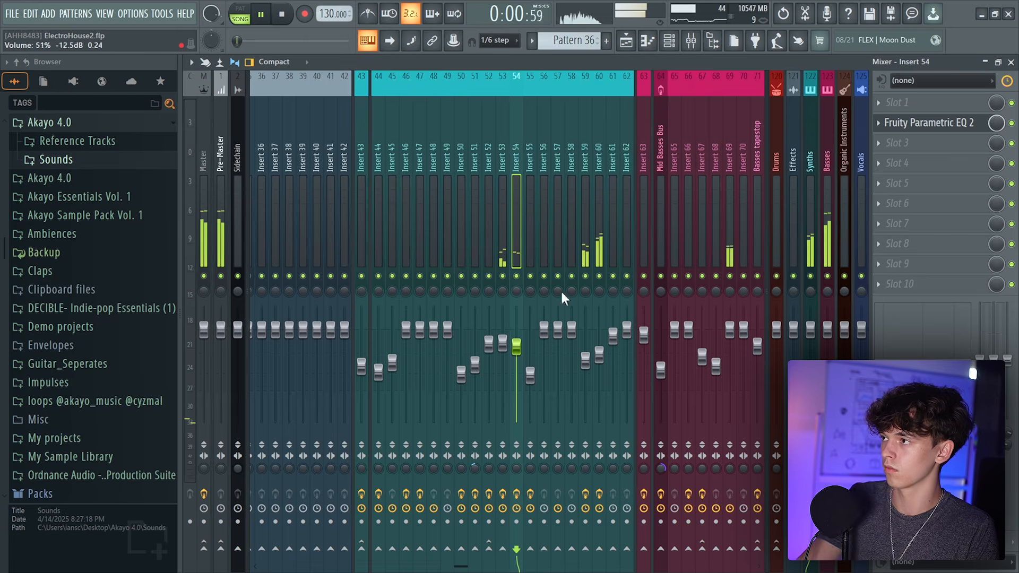
left_click(627, 44)
scroll(596, 198, "down", 3)
left_click_drag(596, 198, 368, 372)
left_click_drag(388, 336, 538, 334)
left_click(553, 265, "ctrl")
key("space")
left_click_drag(519, 97, 536, 340)
right_click(592, 244)
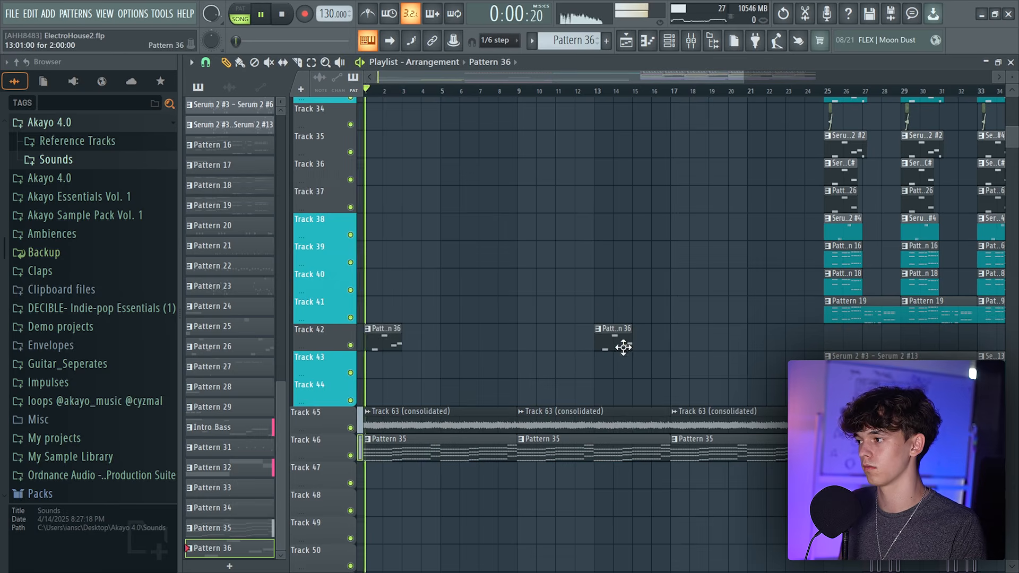
Add more Pattern 36 clips on Track 42 every four bars through bar 21
left_click(528, 336)
left_click(598, 336)
left_click(655, 337)
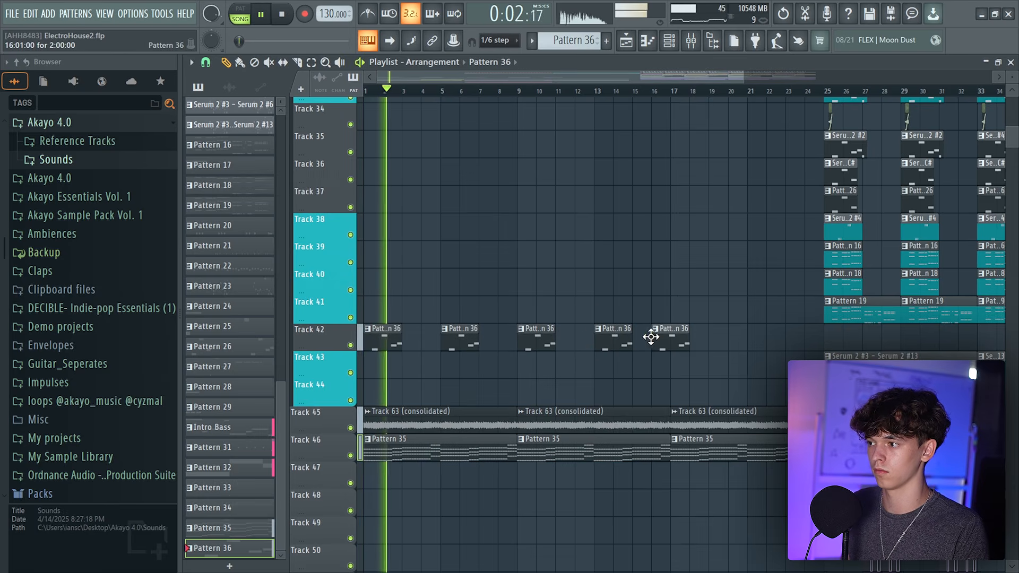
left_click_drag(686, 338, 692, 339)
left_click_drag(770, 343, 754, 351)
scroll(685, 378, "down", 4)
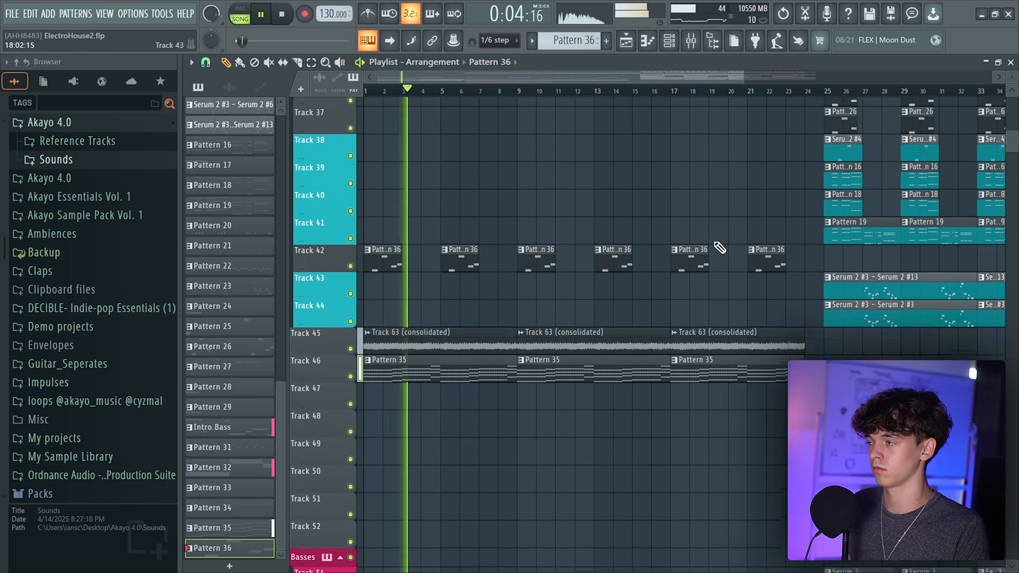
Play back the bar 13 to 21 section to audition the new Pattern 36 clips
left_click_drag(462, 77, 553, 78)
left_click(208, 63)
left_click(217, 237)
left_click_drag(644, 97, 627, 109)
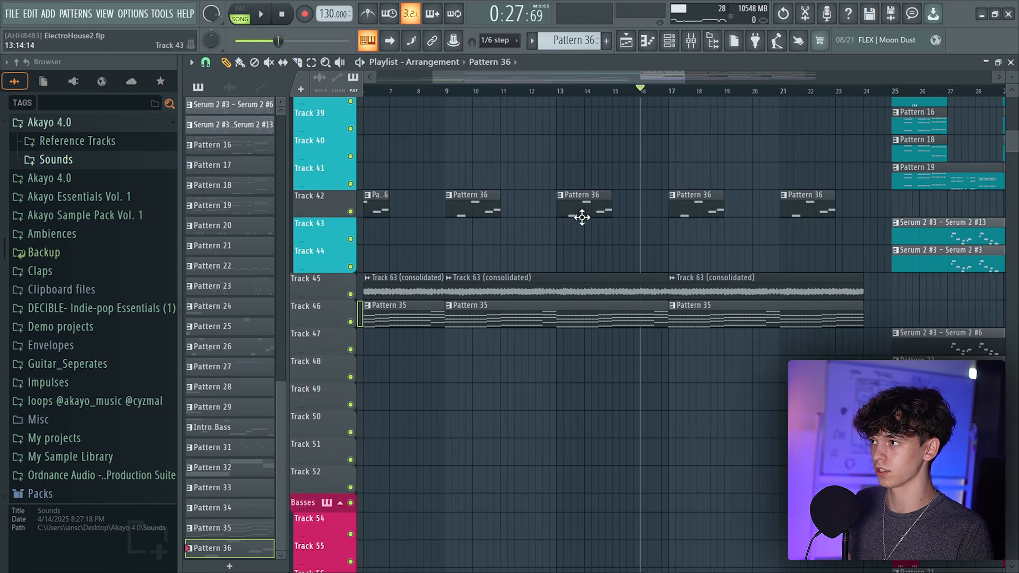
key("space")
left_click_drag(659, 78, 693, 72)
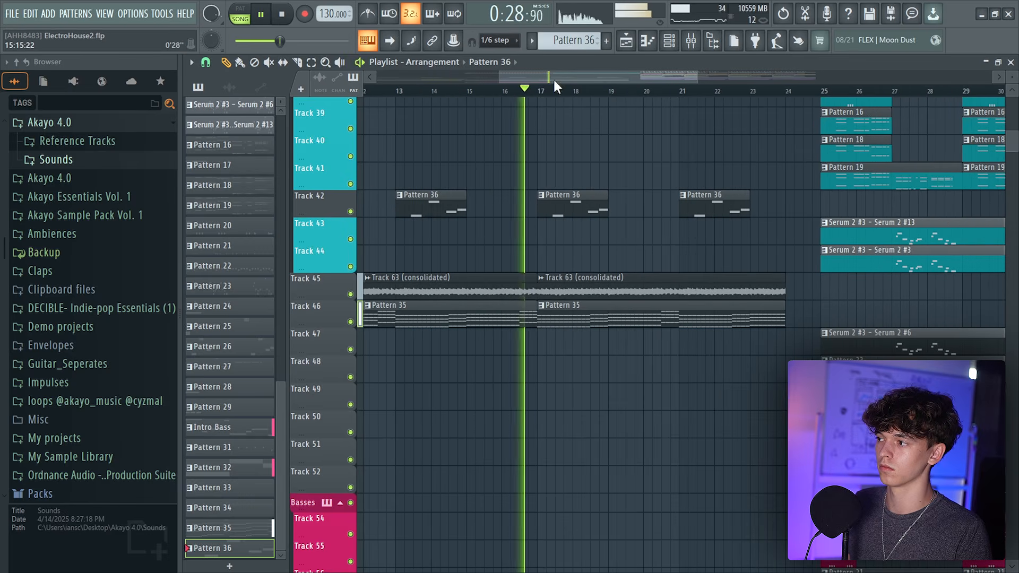
key("space")
mouse_move(538, 91)
left_mouse_down()
mouse_move(819, 97)
mouse_move(512, 89)
mouse_move(539, 91)
left_mouse_up()
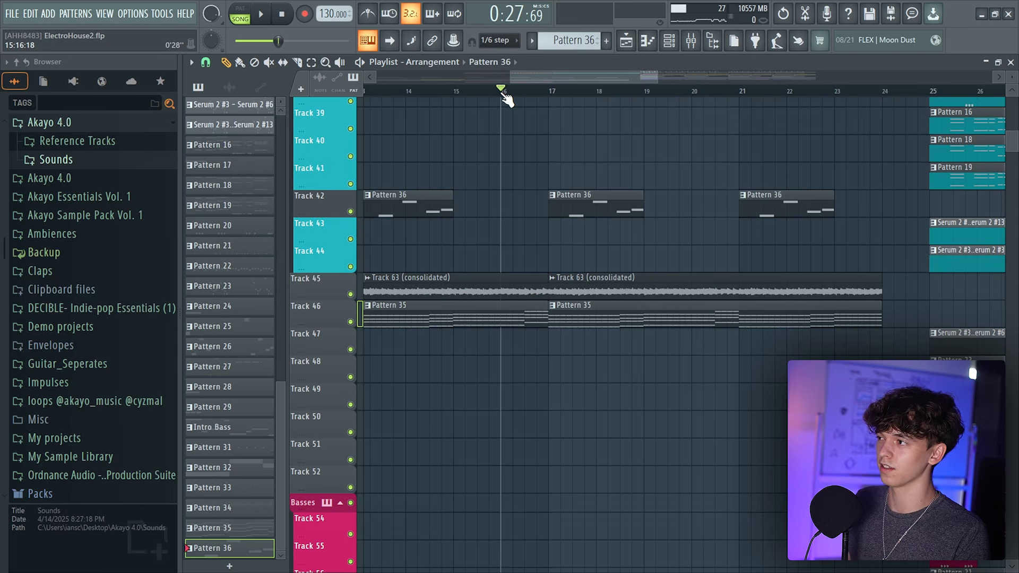
Copy the Serum 2 #13 and Serum 2 #3 clips from Tracks 43 and 44 into the bar 13 section
scroll(552, 198, "down", 3)
left_click_drag(587, 195, 565, 228)
left_click(819, 273)
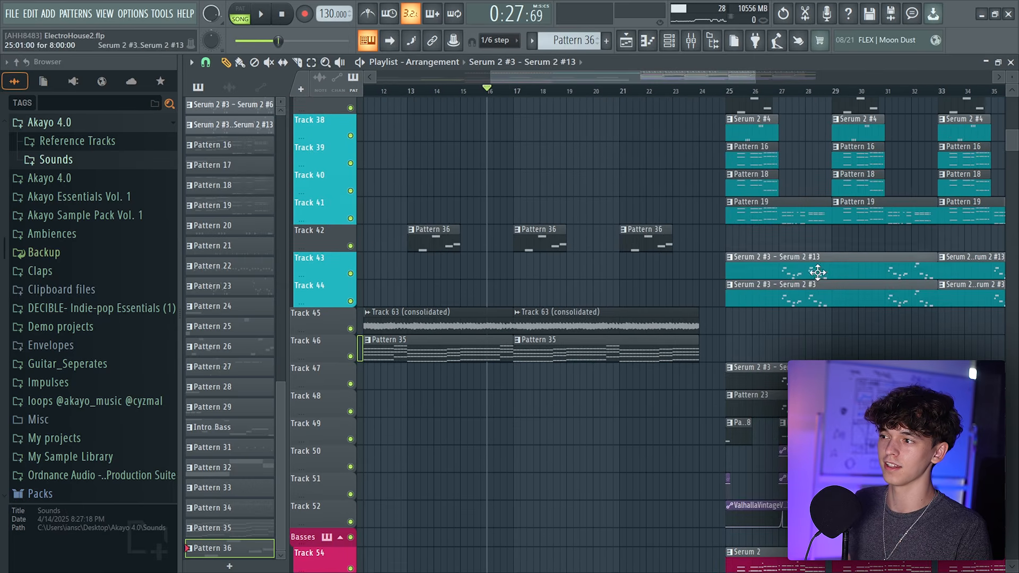
scroll(690, 223, "up", 2)
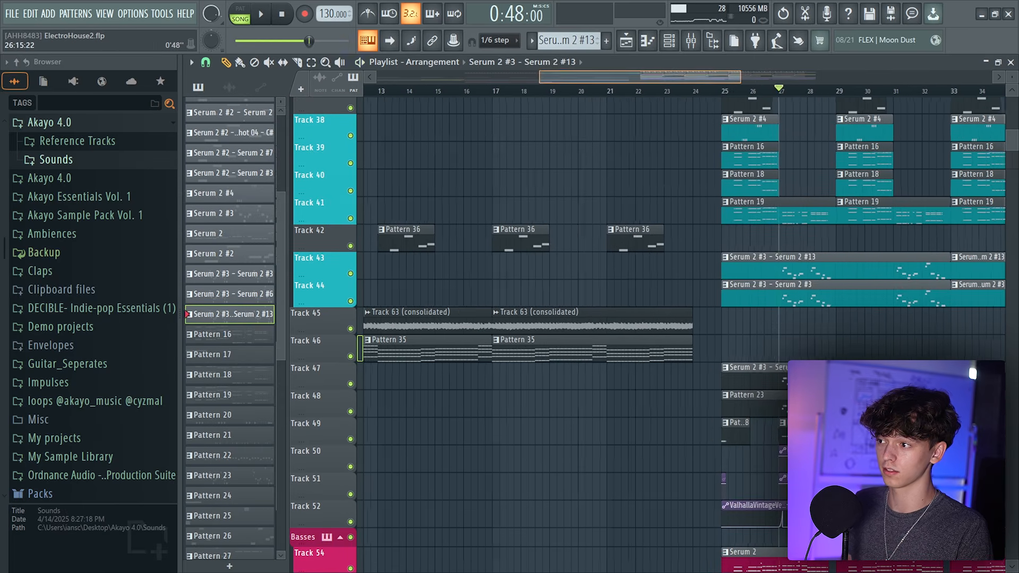
key("space")
right_click(351, 274)
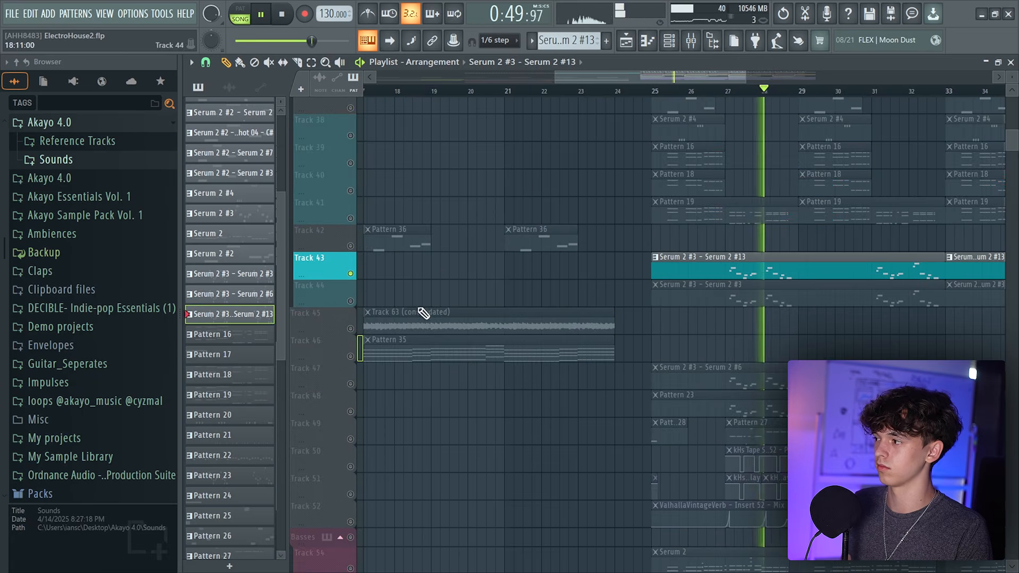
scroll(765, 291, "down", 2)
key("space")
right_click(351, 274)
right_click(351, 274)
right_click(350, 274)
left_click_drag(459, 265, 500, 343)
left_click_drag(810, 267, 811, 298)
left_click_drag(842, 267, 444, 246)
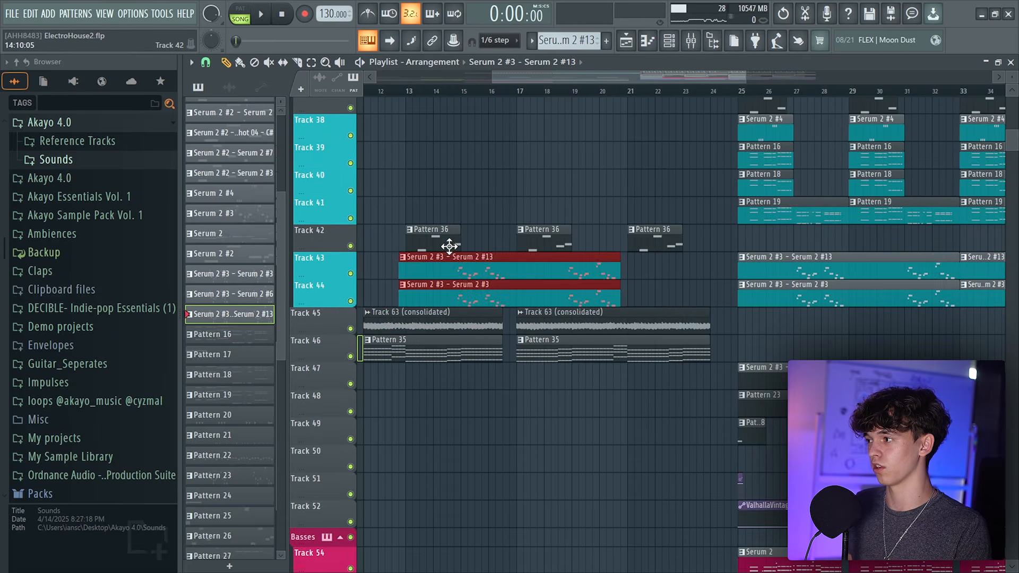
Trim the copied Tracks 43 and 44 clips so they span bars 15 to 17
left_click(487, 93)
key("space")
scroll(494, 118, "up", 2)
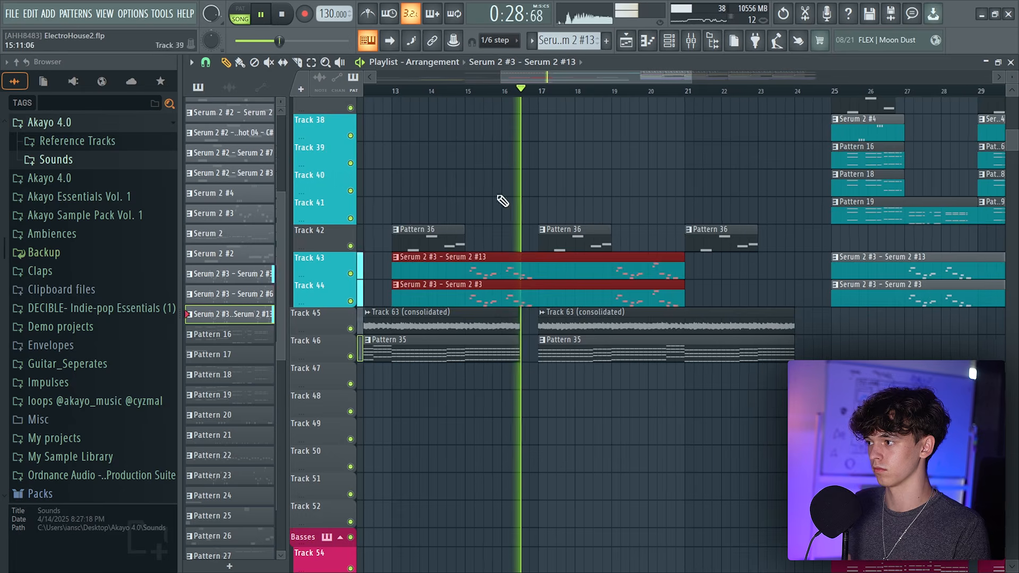
left_click(385, 90)
left_click_drag(391, 272, 465, 271)
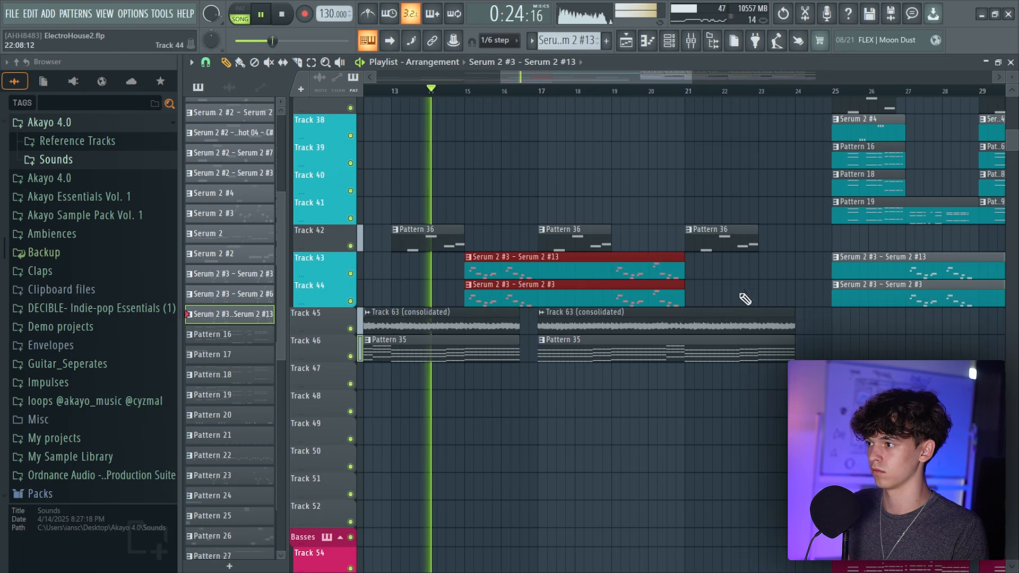
left_click_drag(681, 267, 532, 275)
mouse_move(518, 325)
left_mouse_down()
mouse_move(515, 349)
mouse_move(501, 333)
left_mouse_up()
left_click(534, 131, "ctrl")
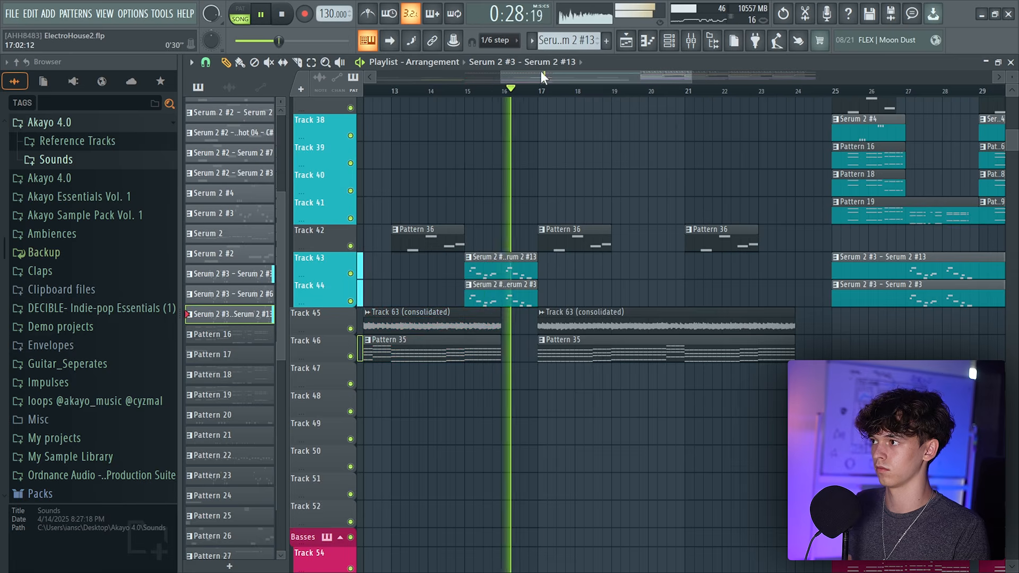
scroll(542, 75, "down", 2)
scroll(541, 76, "up", 3)
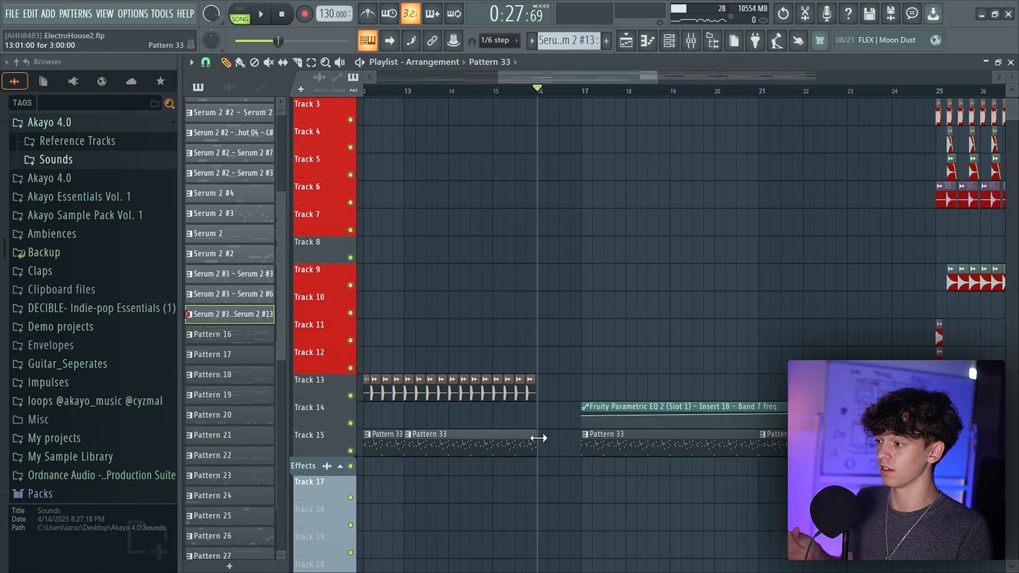
scroll(558, 278, "down", 5)
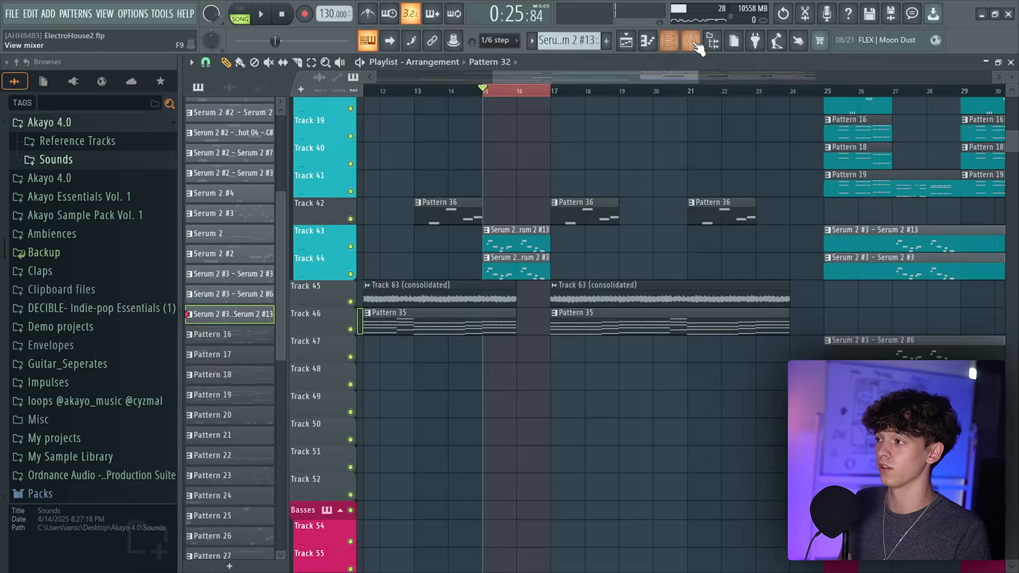
Add a Fruity Parametric EQ 2 to Insert 52 and narrow it with high-pass and low-pass bands
key("F9")
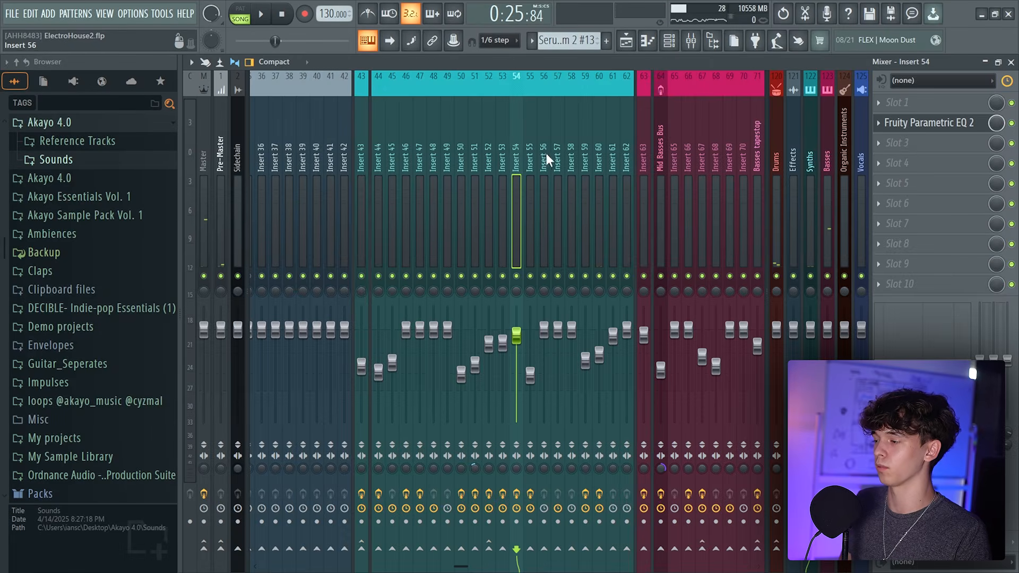
left_click(489, 164)
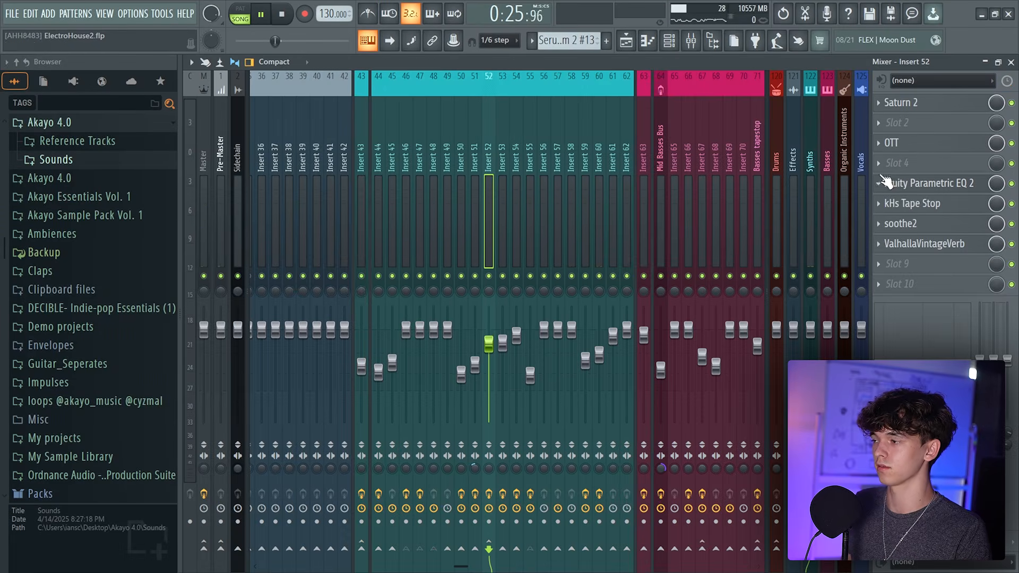
left_click(886, 182)
left_click_drag(378, 259, 351, 259)
left_click_drag(483, 258, 562, 260)
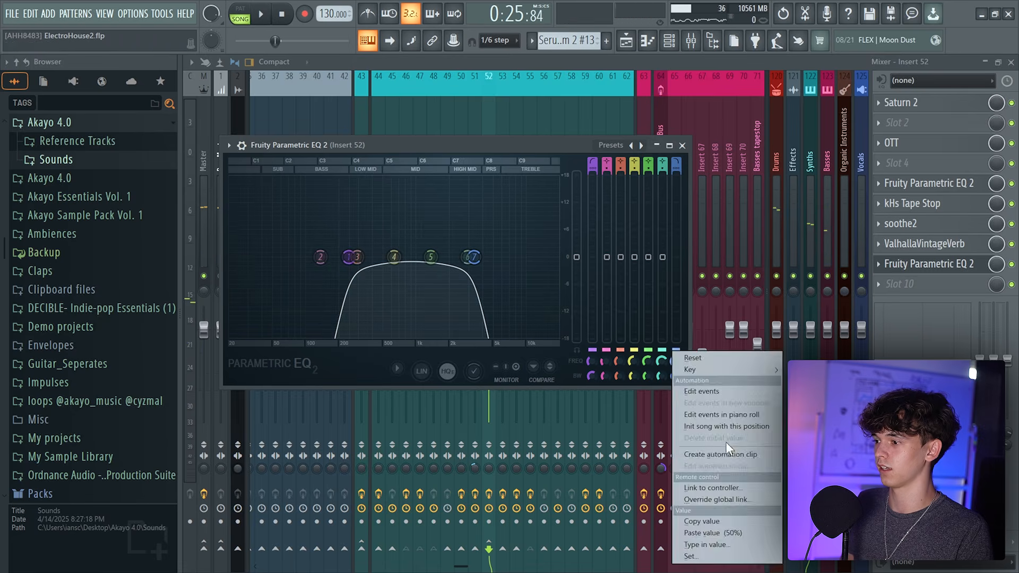
Create an automation clip for the Insert 52 EQ band 7 frequency on Track 38 at bar 15
left_click(727, 453)
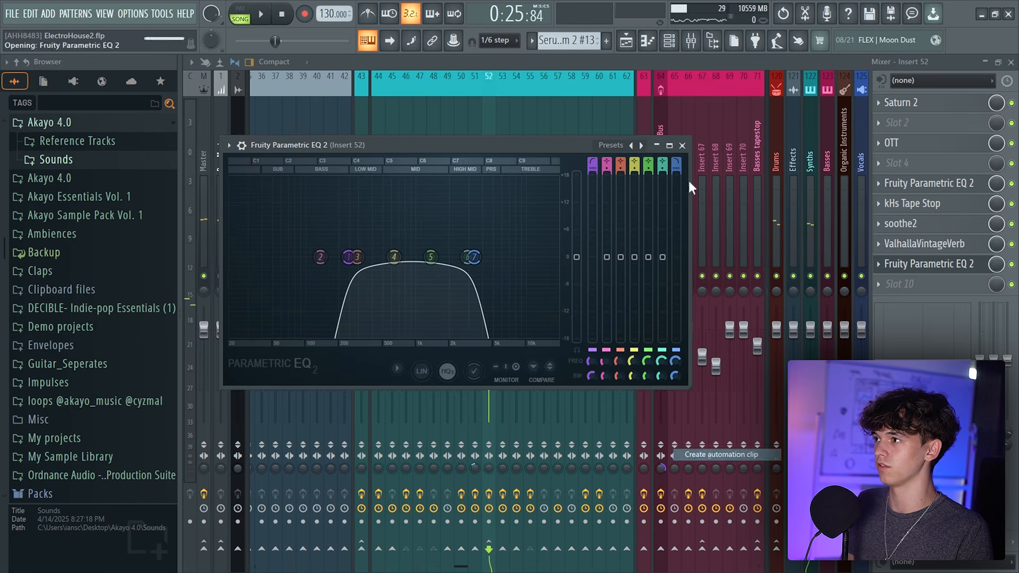
left_click(627, 40)
key("space")
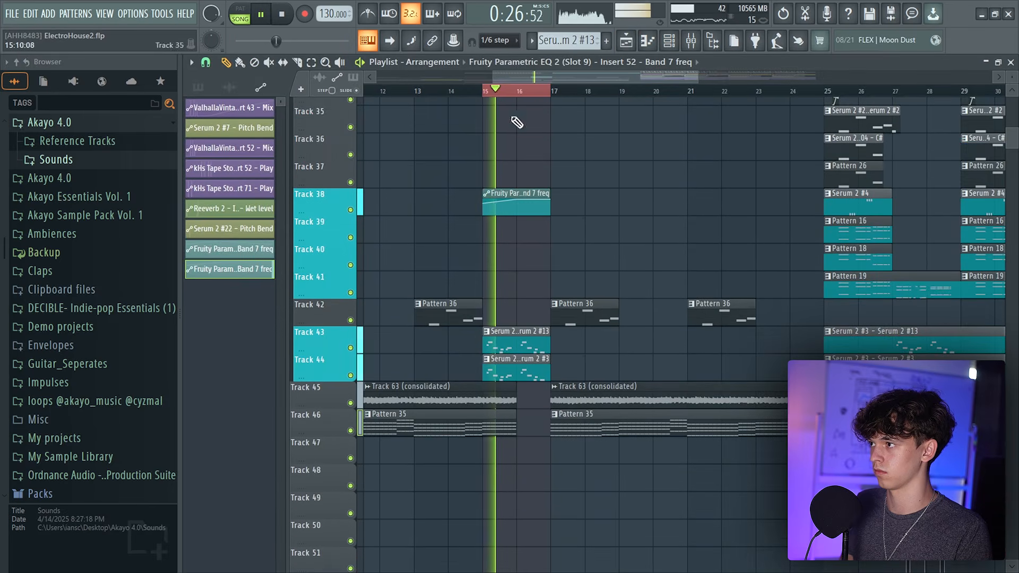
mouse_move(521, 202)
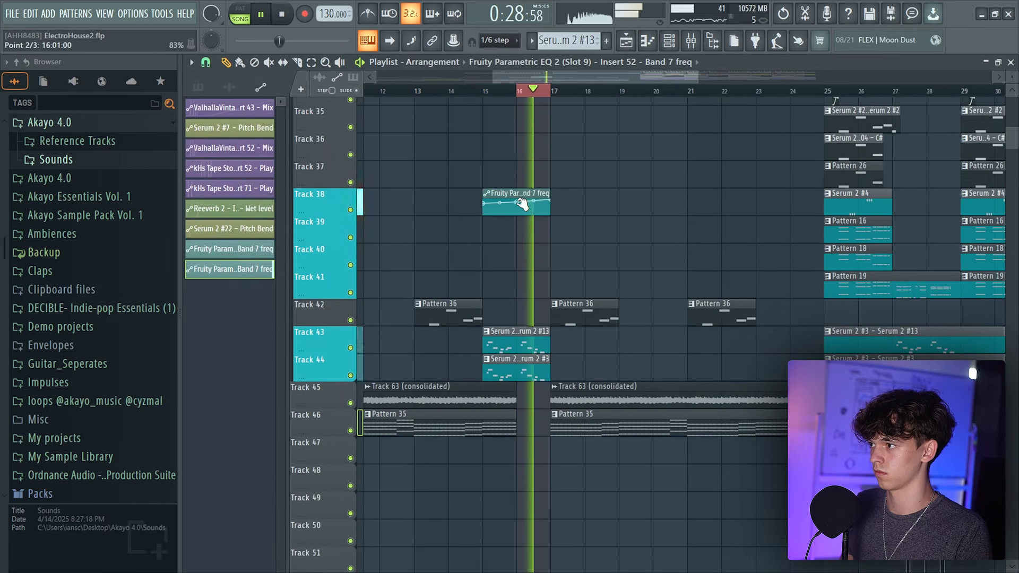
key("space")
scroll(489, 260, "down", 3)
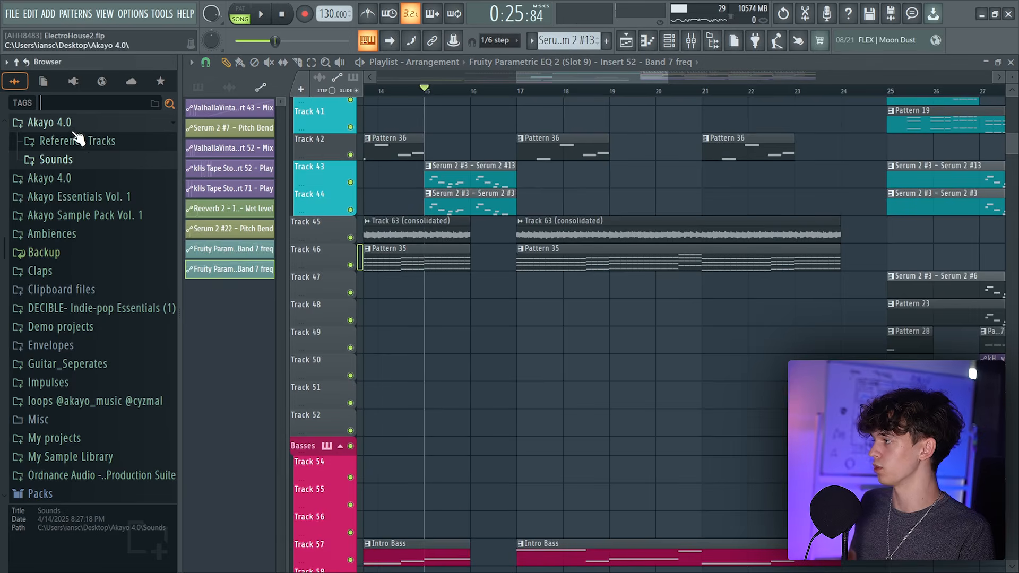
Place the AKAYO Downlifter 03 and Downlifter 02 samples from the FX Sweeps Down folder on Tracks 47 and 48 around bar 16
left_click(80, 168)
left_click(82, 257)
scroll(101, 316, "down", 3)
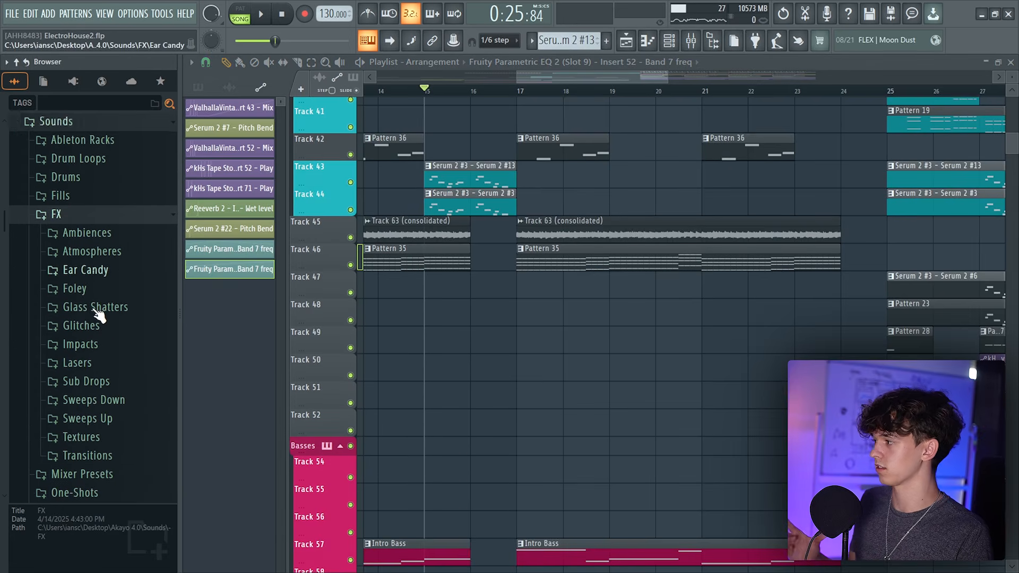
left_click(104, 411)
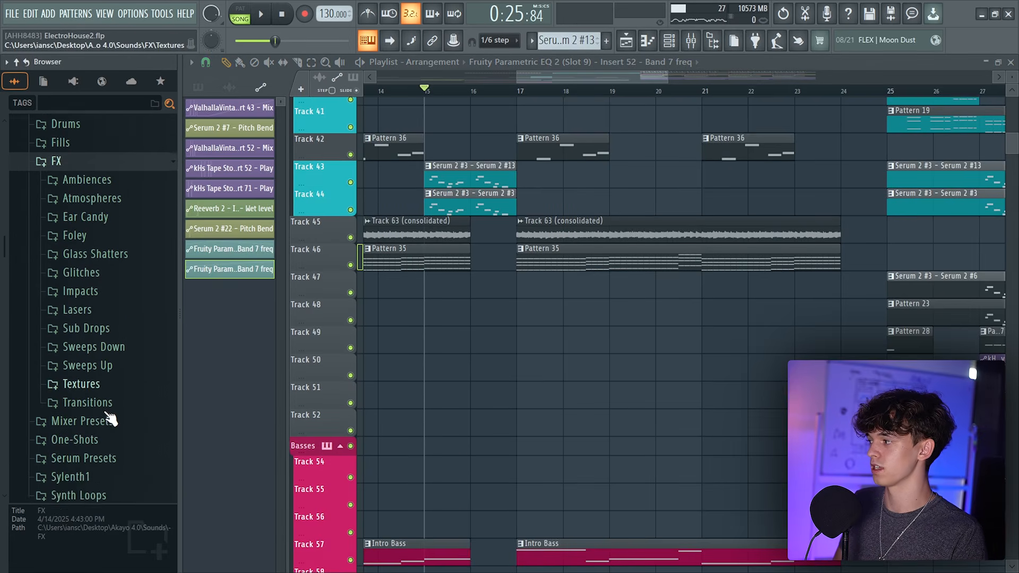
left_click(100, 308)
left_click(99, 326)
left_click(96, 339)
left_click_drag(484, 284, 485, 284)
key("space")
left_click_drag(463, 131, 452, 135)
scroll(514, 93, "up", 2)
left_click(536, 276)
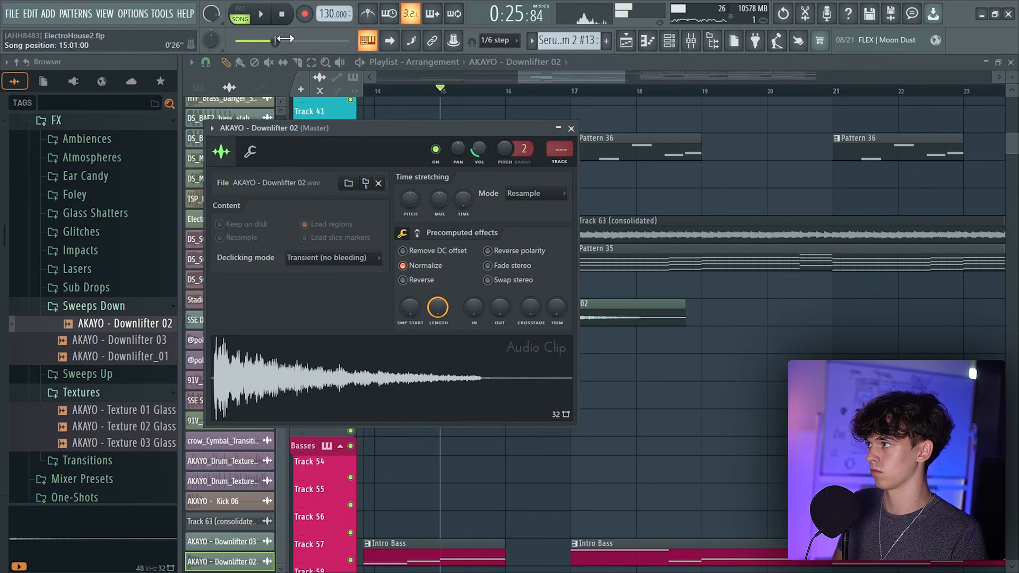
left_click(297, 62)
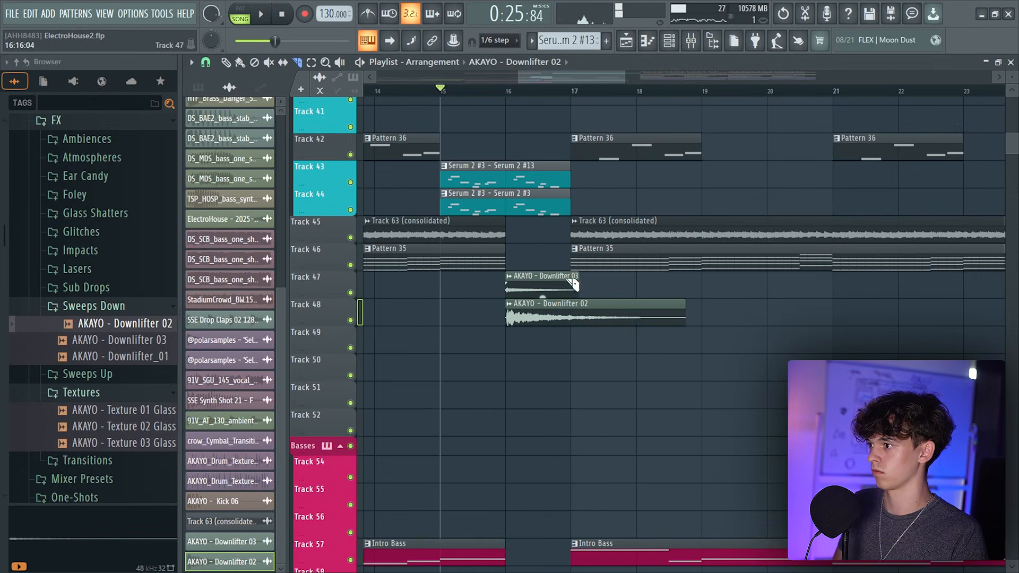
Place the AKAYO - Sub Drop 05 sample from the Sub Drops folder on Track 49 at bar 16
left_click(86, 287)
left_click_drag(117, 305, 151, 386)
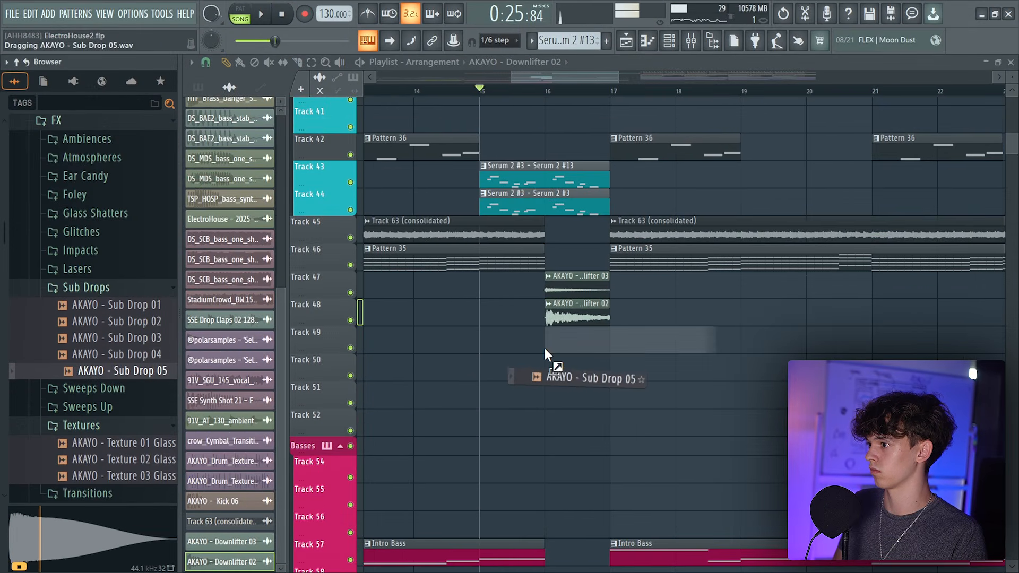
left_click_drag(543, 348, 544, 348)
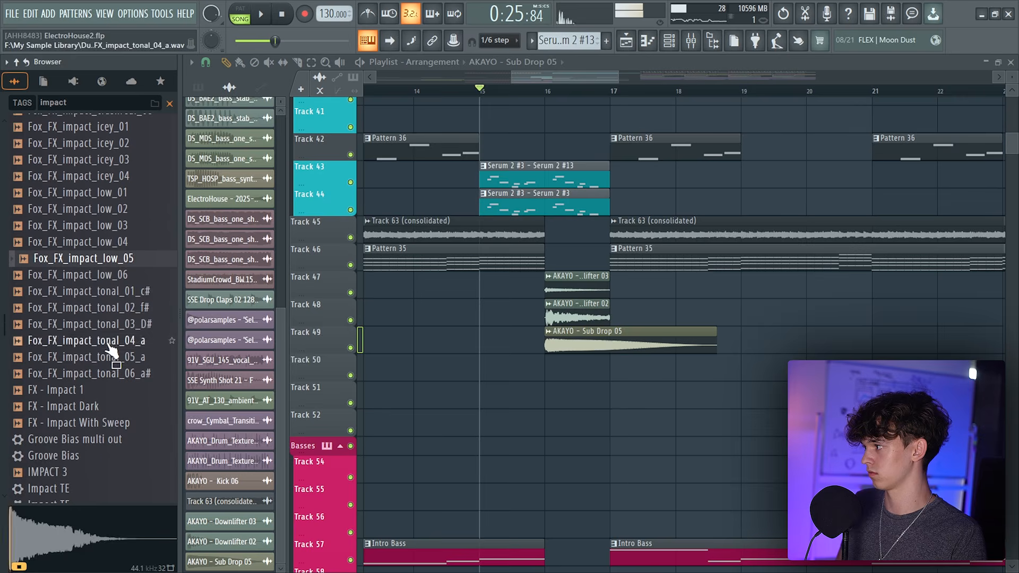
Search the browser for impact and place Fox_FX_impact_tonal_05_a on Track 50 at bar 16
left_click(110, 343)
scroll(91, 335, "down", 4)
left_click(99, 161)
scroll(94, 180, "up", 4)
left_click_drag(106, 230, 597, 371)
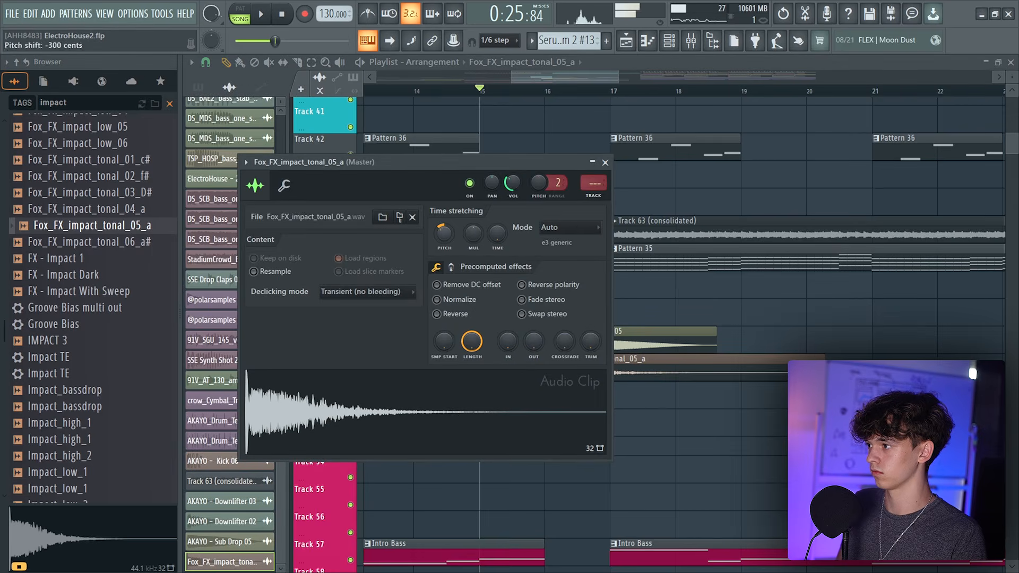
Play the transition from bar 16 and open the Sub Drop 05 clip's channel settings
left_click(540, 77)
scroll(540, 77, "up", 2)
double_click(576, 379)
left_click(679, 343)
double_click(679, 343)
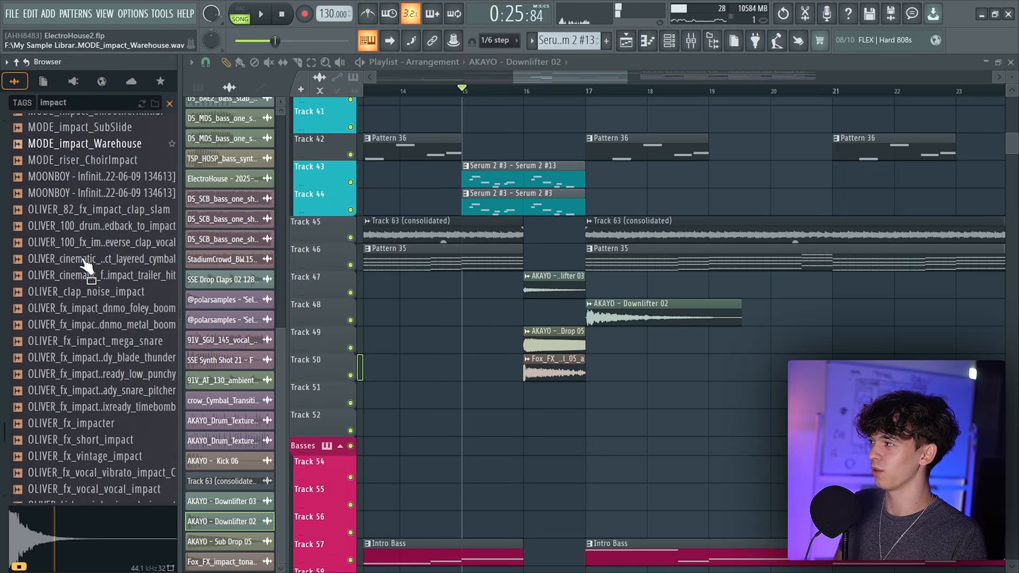
Place the OLIVER_82_fx_impact_clap_slam sample on Track 51 just before bar 16 and open its settings
scroll(88, 263, "up", 9)
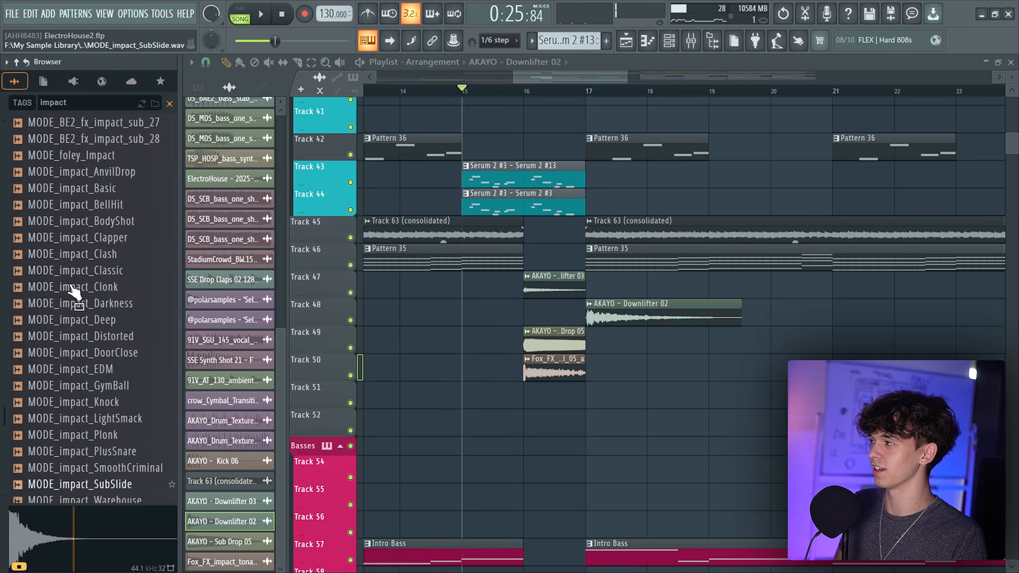
scroll(538, 79, "up", 2)
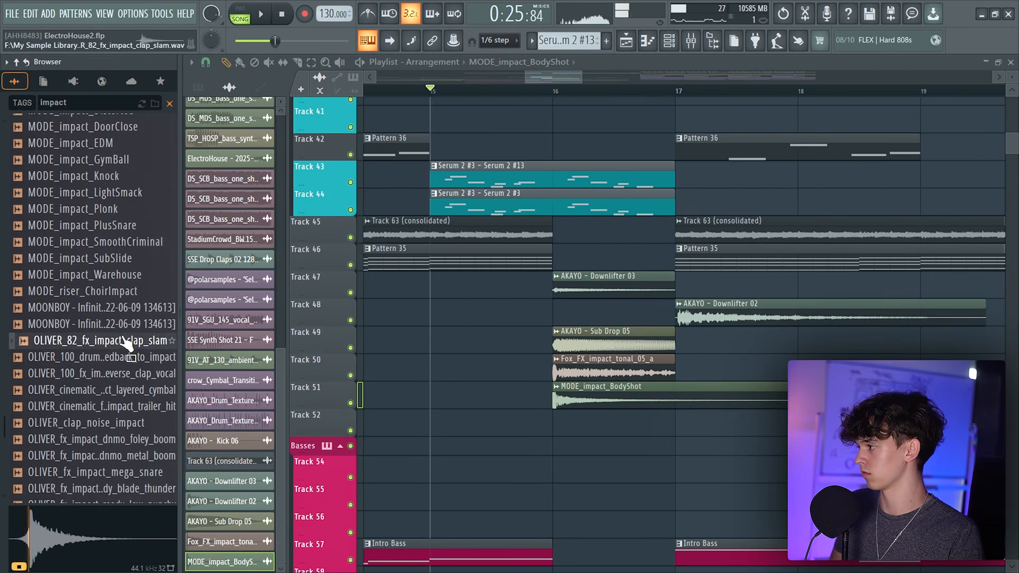
left_click_drag(125, 344, 569, 398)
double_click(569, 399)
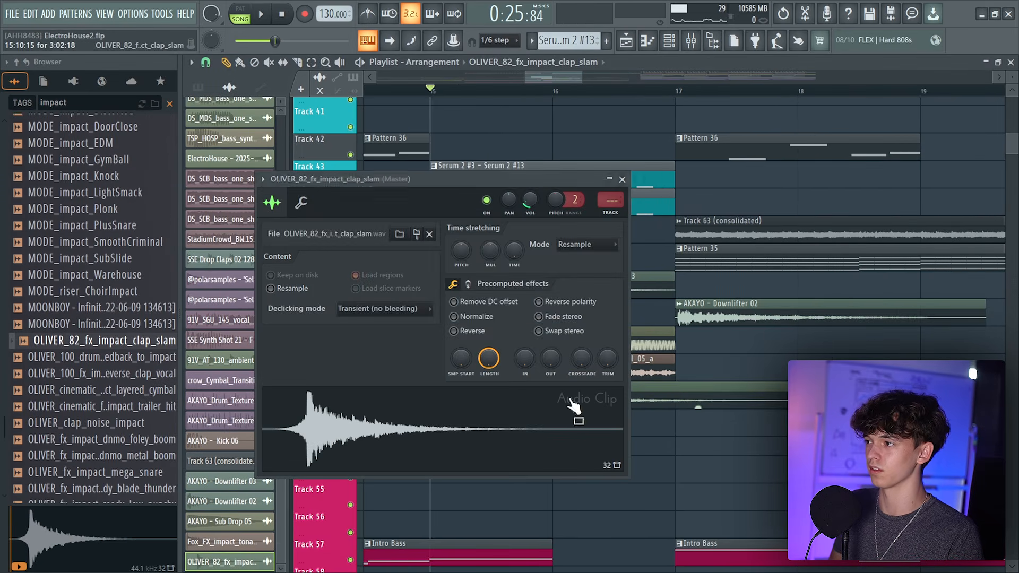
Play the transition and lower the clap slam clip's volume to about 21%
key("space")
left_click_drag(582, 77, 619, 78)
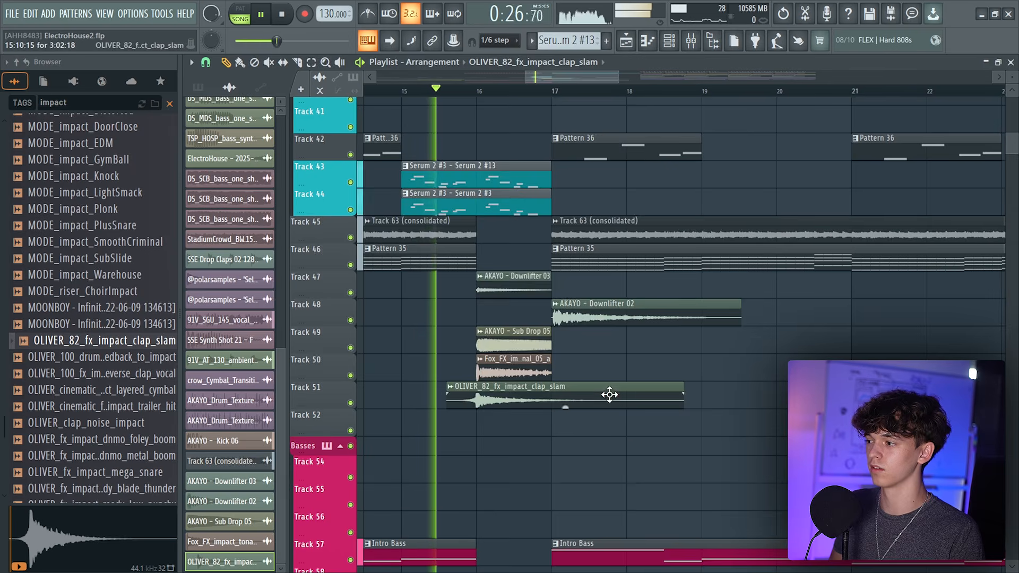
double_click(610, 398)
left_click_drag(530, 198, 530, 195)
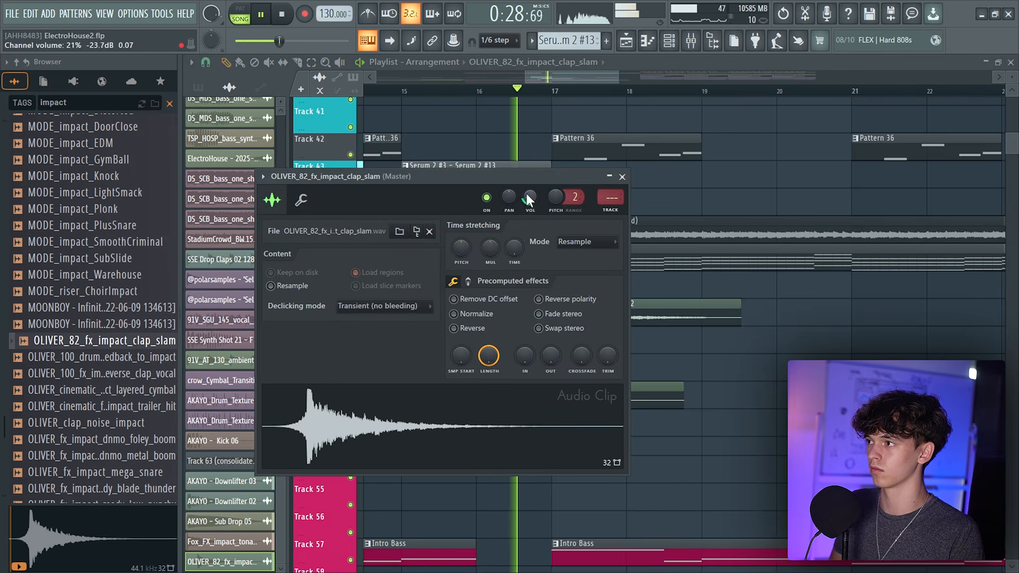
left_click_drag(551, 77, 366, 97)
key("space")
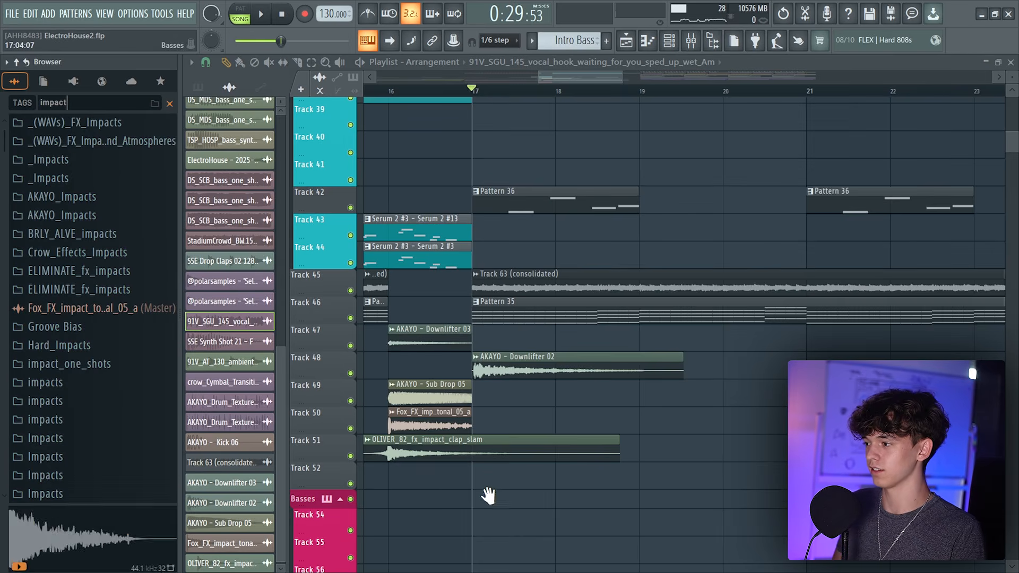
Add the MODE_BE2_fx_impact_hard_04 impact sample to the transition from the impact search results
scroll(485, 493, "down", 4)
scroll(11, 380, "down", 12)
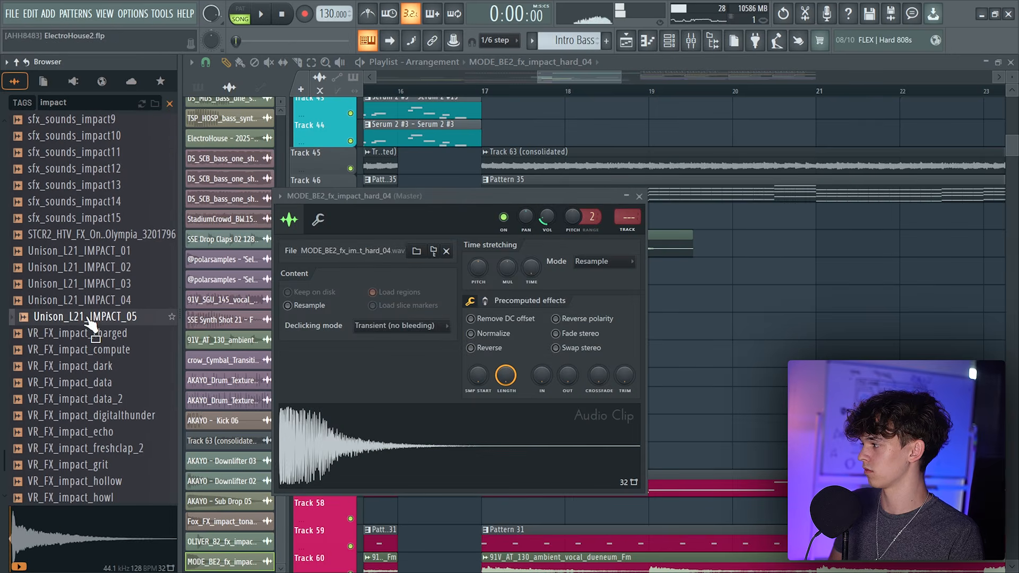
left_click_drag(392, 422, 676, 364)
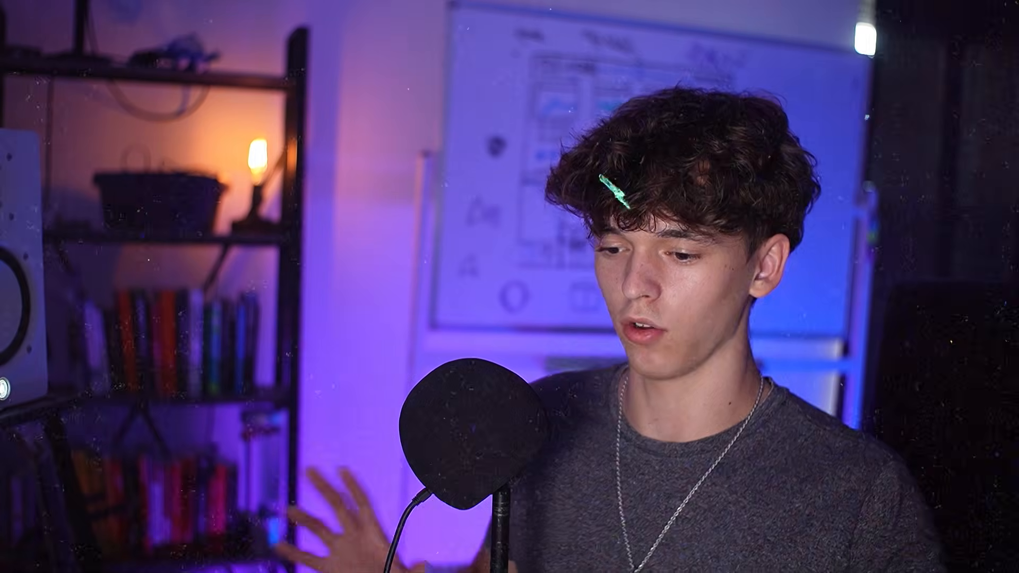
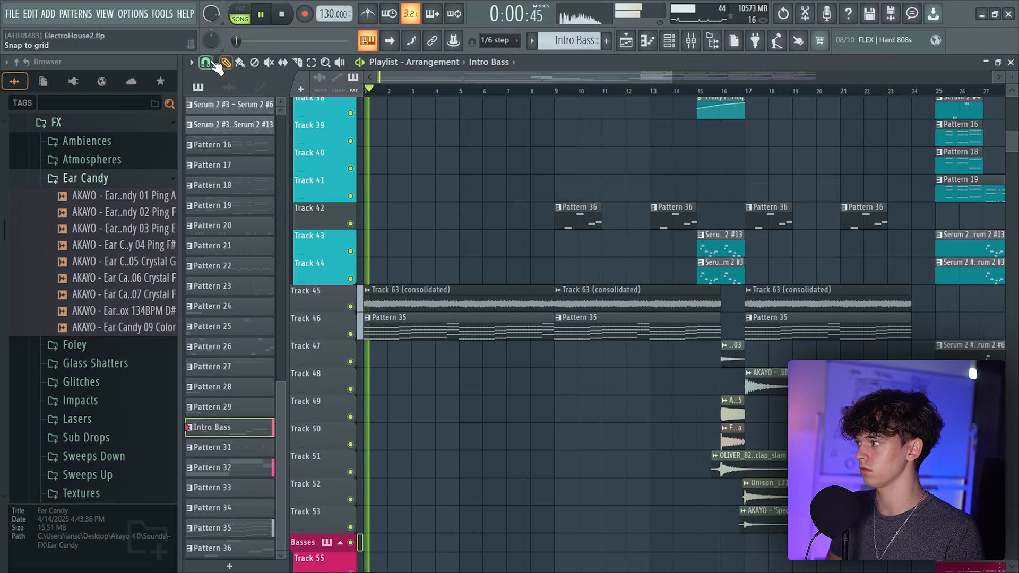
Undo the last clip deletion in the playlist arrangement
left_click(192, 63)
left_click(217, 253)
scroll(515, 283, "down", 4)
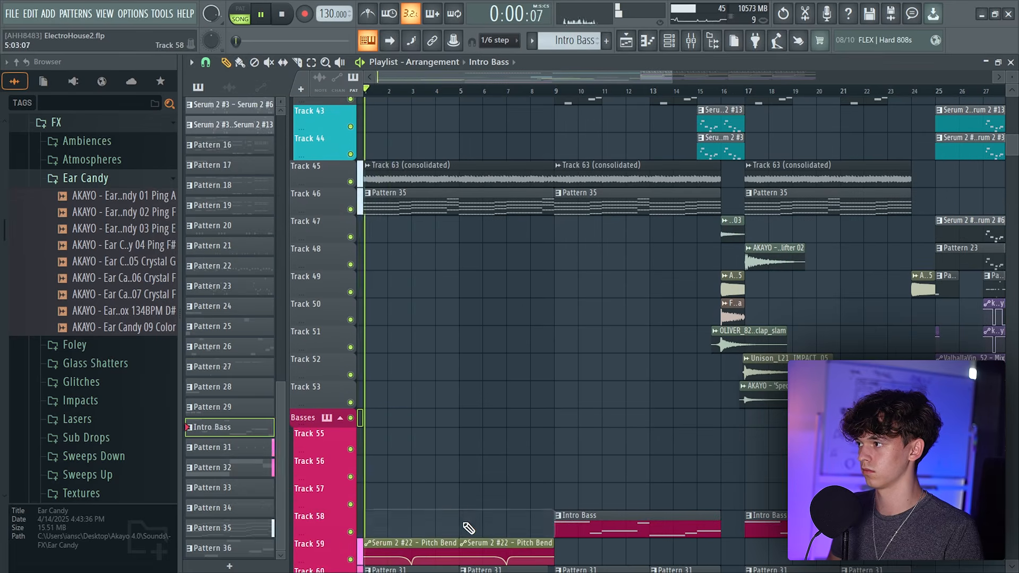
scroll(505, 399, "down", 4)
scroll(508, 395, "up", 5)
key("ctrl+z")
scroll(451, 397, "down", 5)
key("space")
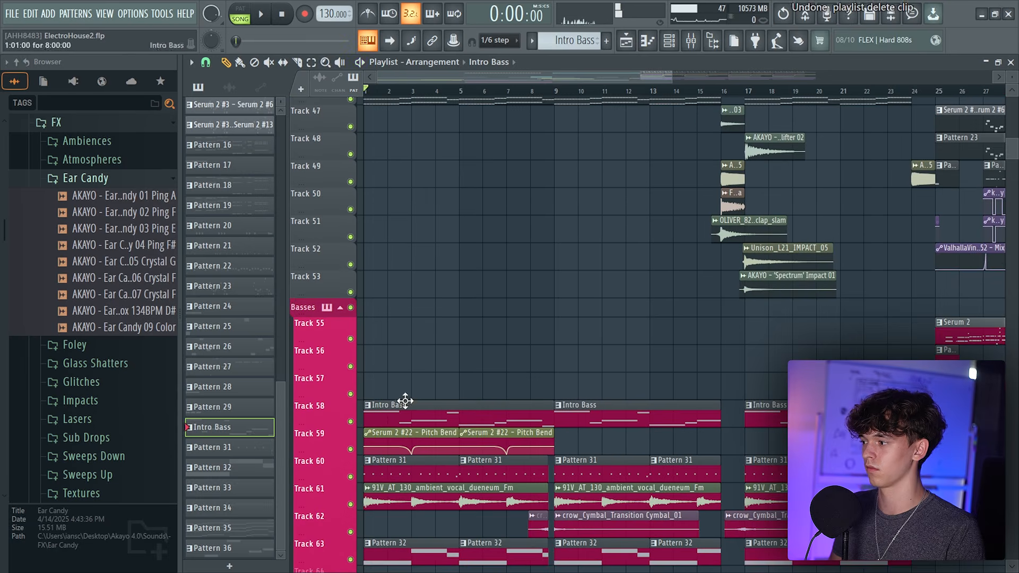
scroll(494, 361, "up", 2)
scroll(505, 375, "down", 5)
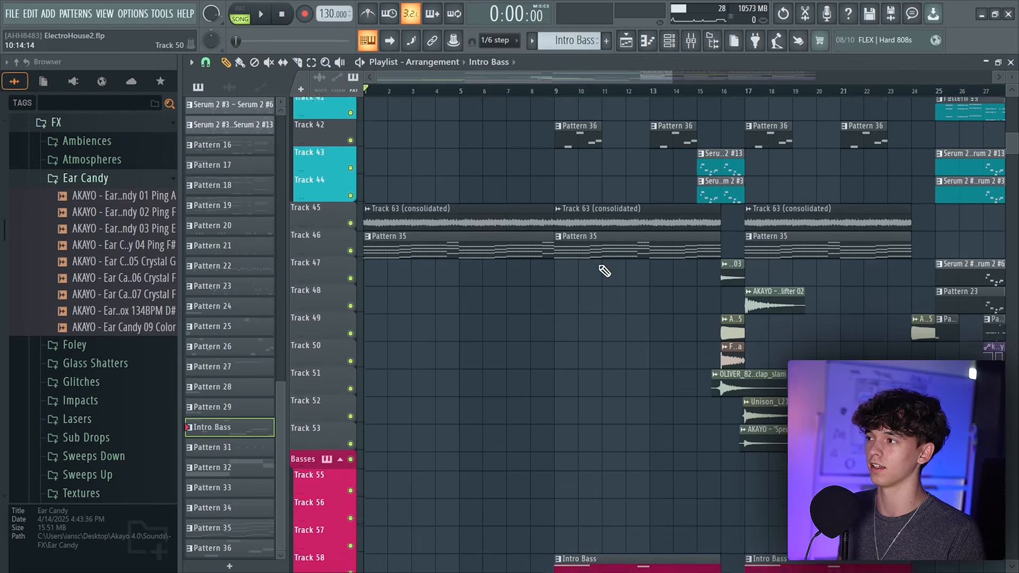
Play the intro section and review the arrangement's tracks and mixer inserts
left_click(576, 143)
scroll(546, 403, "down", 5)
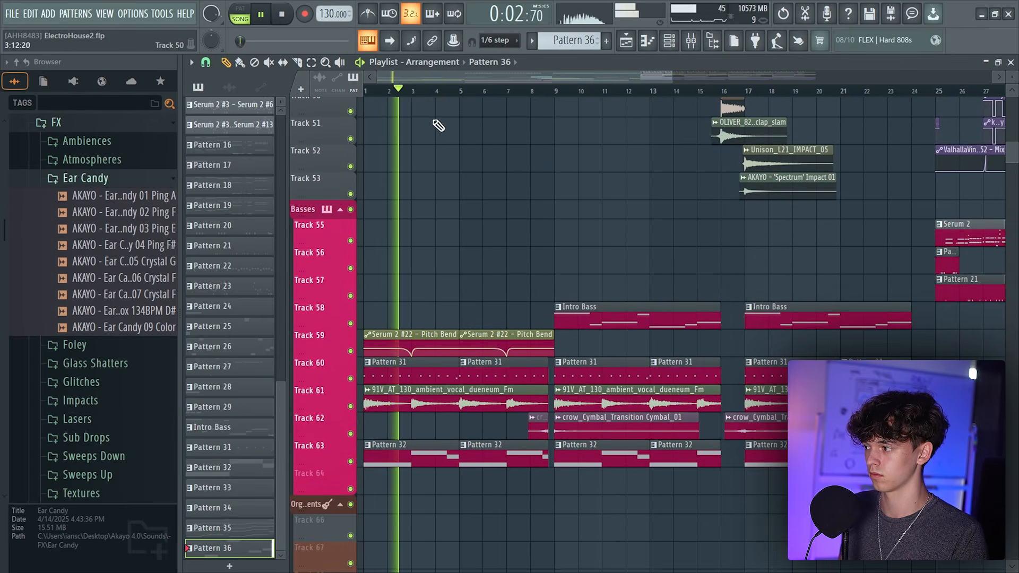
scroll(553, 160, "up", 2)
scroll(552, 159, "down", 1)
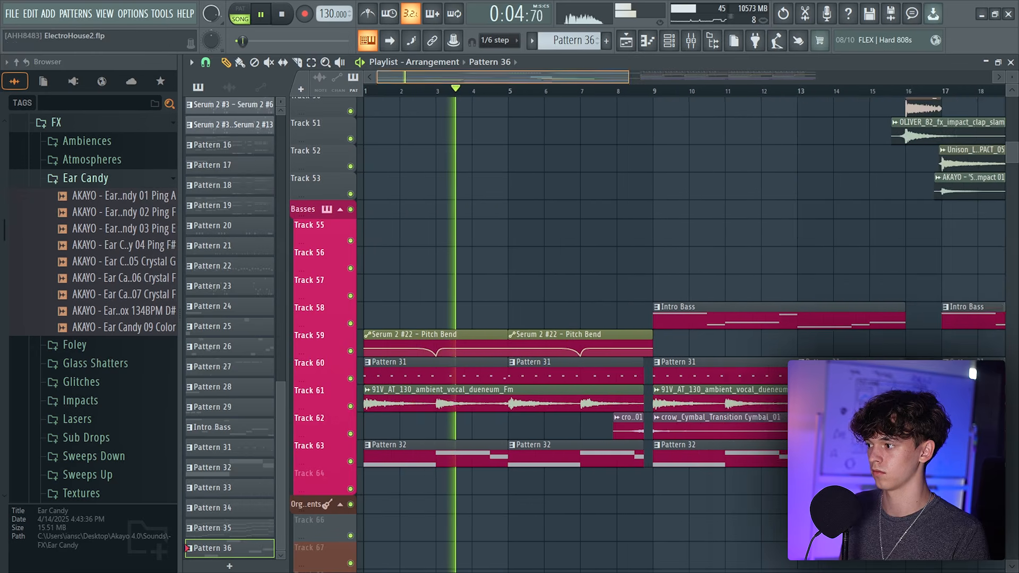
left_click(531, 456)
left_click(690, 43)
left_click(671, 45)
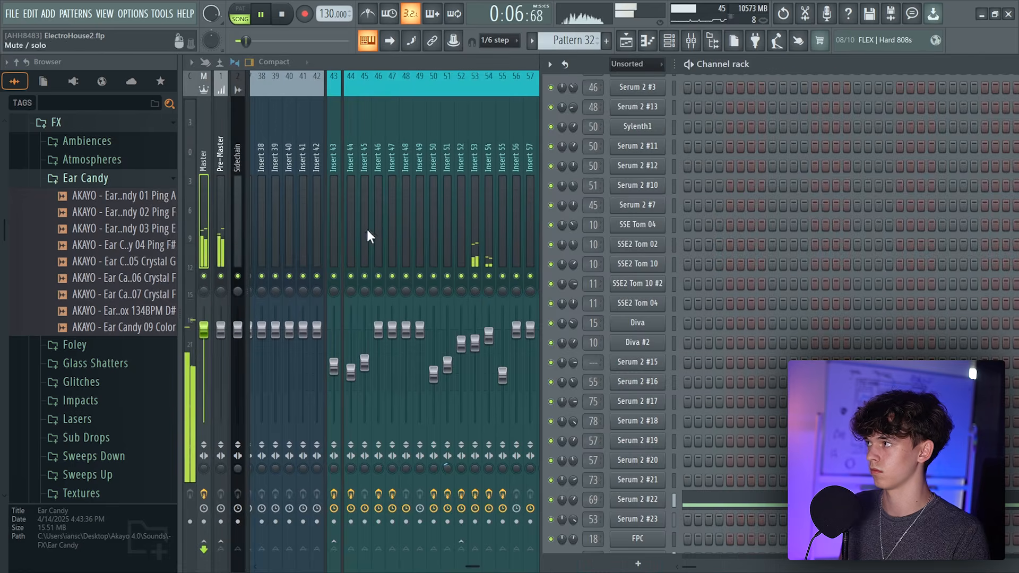
left_click(627, 41)
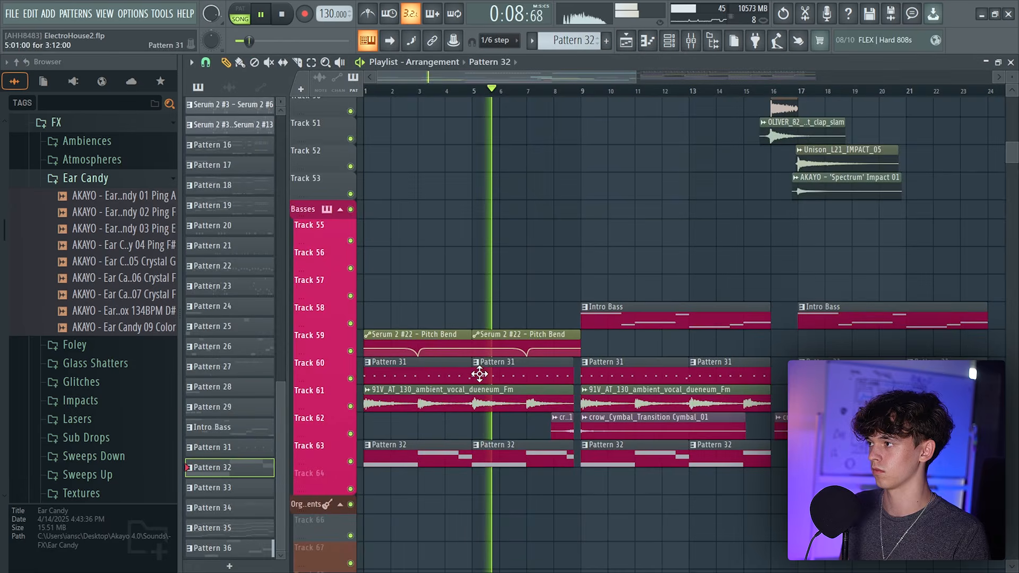
Stop playback and solo Tracks 45 and 46 in the playlist
scroll(480, 367, "up", 7)
key("space")
right_click(351, 387)
left_click(351, 360)
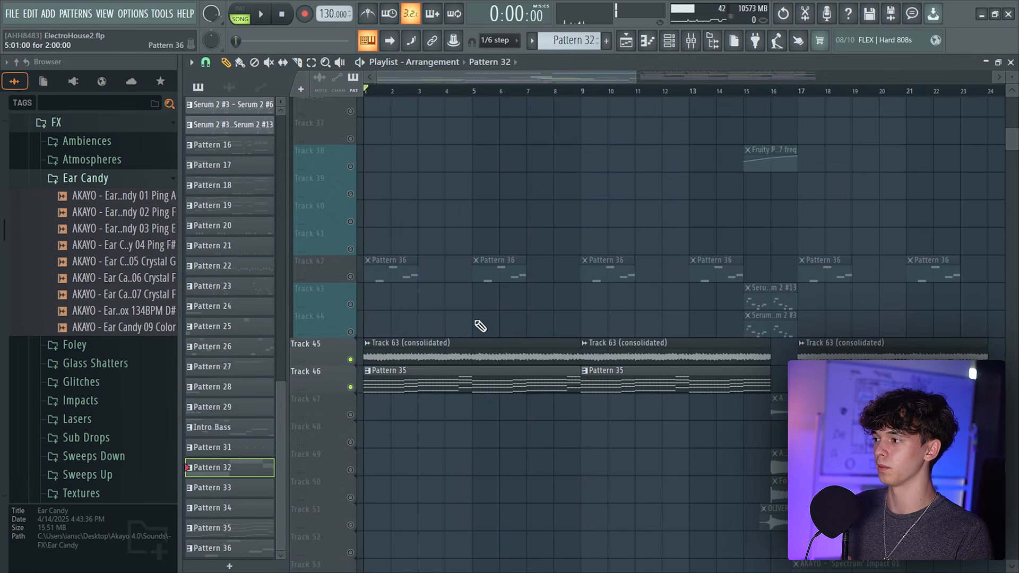
Lower band 7 frequency of the Parametric EQ 2 on insert 61 to about 428 Hz and play
left_click(418, 364)
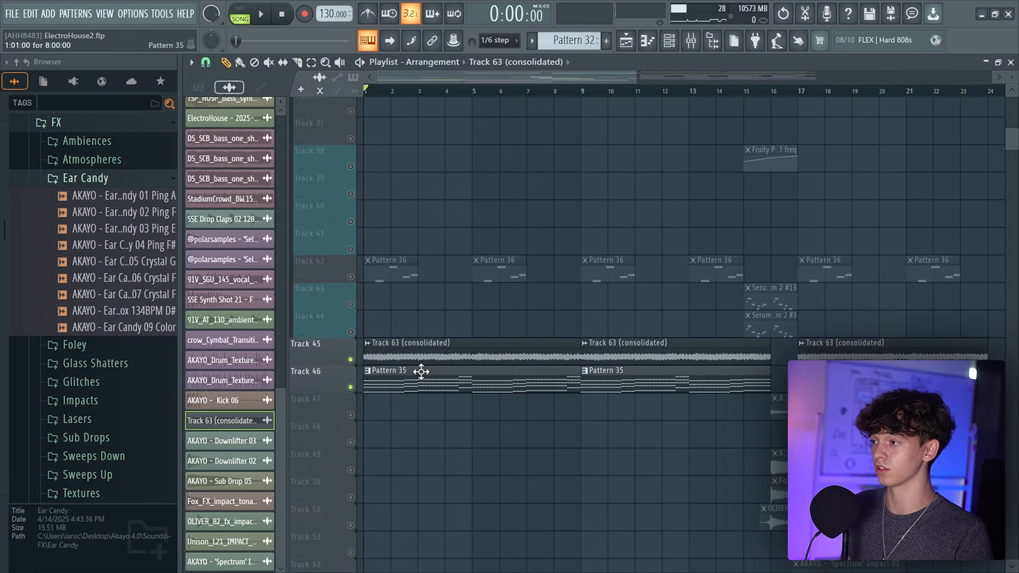
left_click(691, 40)
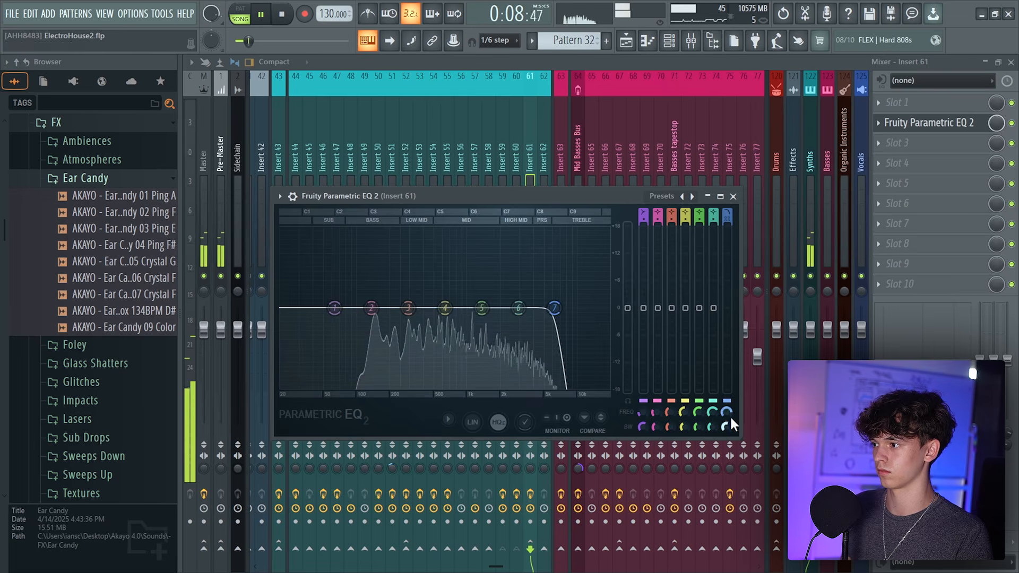
left_click_drag(728, 412, 728, 464)
key("space")
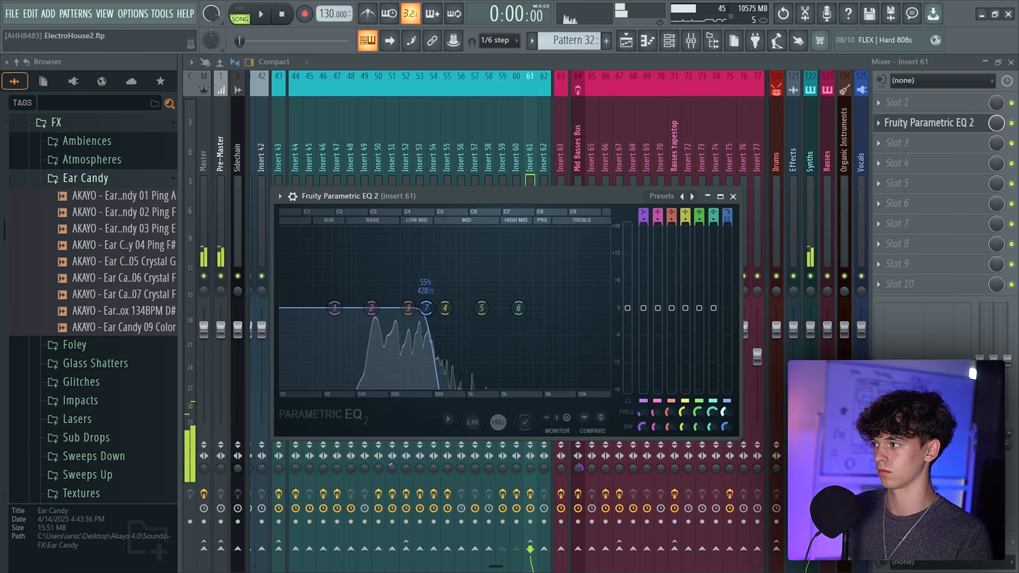
Check the band 7 frequency knob's options and the effect chain on insert 59
right_click(727, 412)
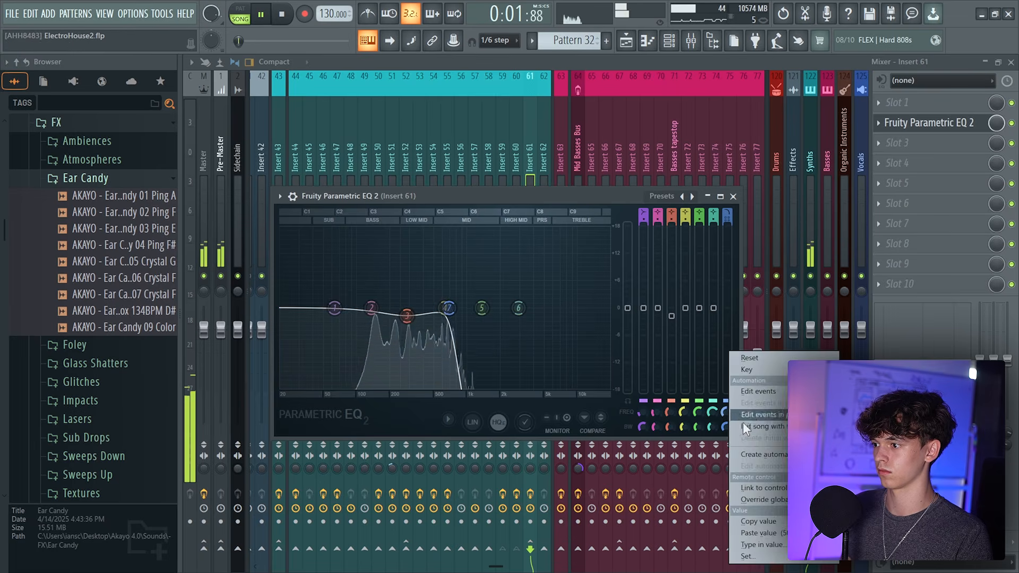
left_click(501, 166)
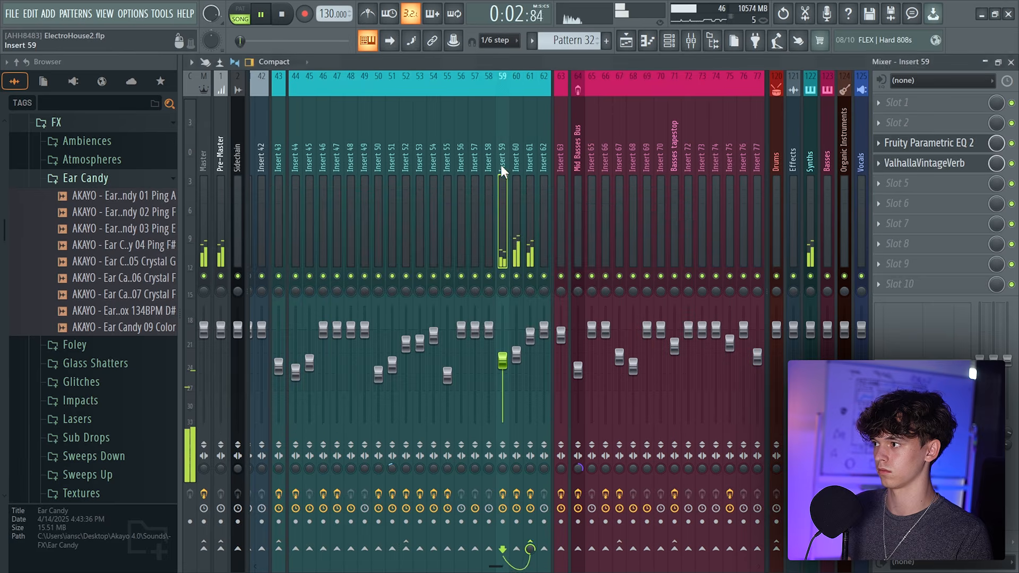
left_click(927, 145)
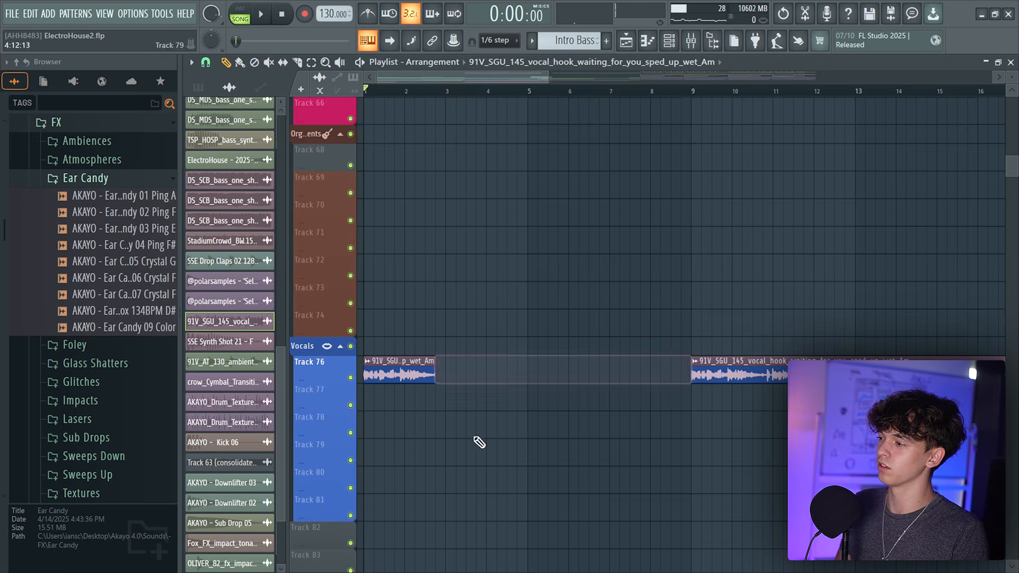
Make the first vocal hook clip on Track 76 unique and review its insert 95 EQ and VintageVerb
right_click(371, 368)
left_click(391, 491)
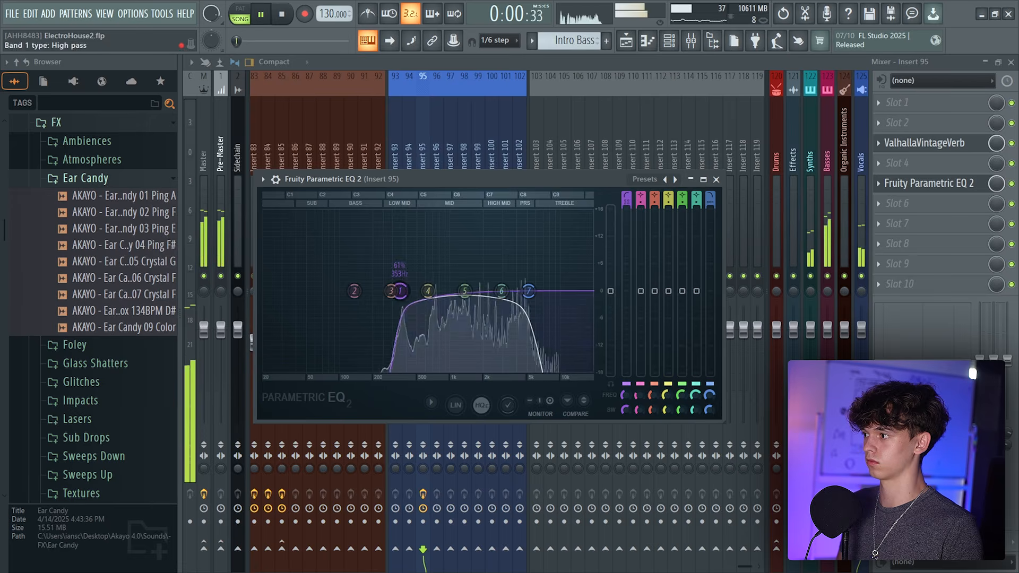
left_click(897, 145)
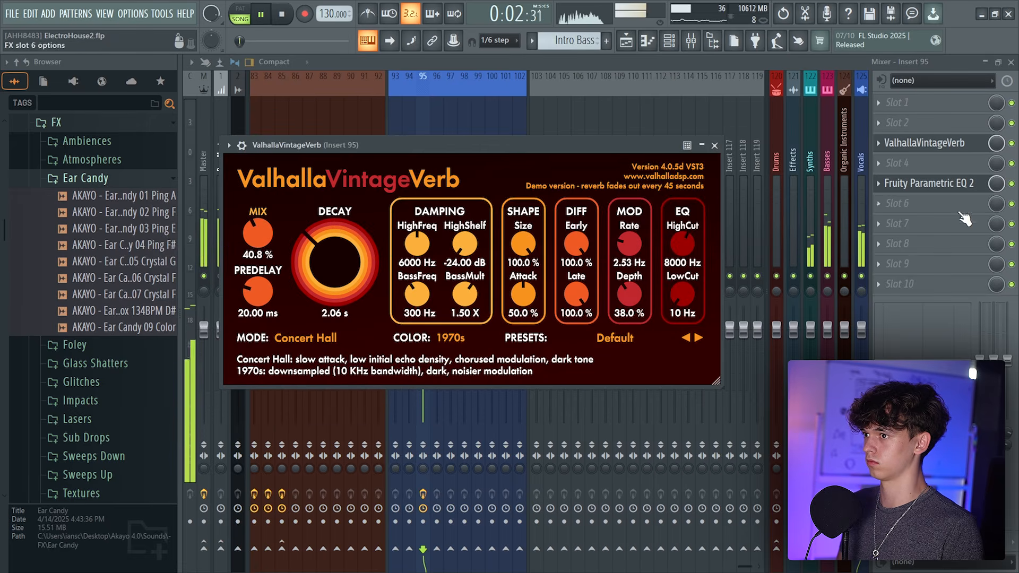
left_click_drag(965, 219, 937, 188)
left_click(626, 40)
left_click(626, 40)
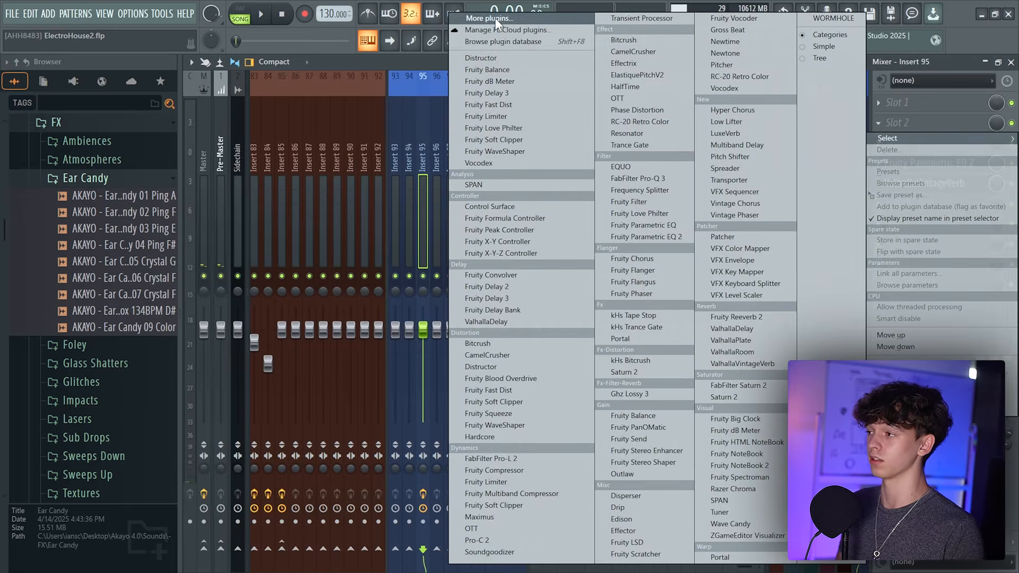
Load Pitchmunk Pitch Shifter on insert 95 and cut an EQ band about 6 dB near 3295 Hz
left_click(495, 18)
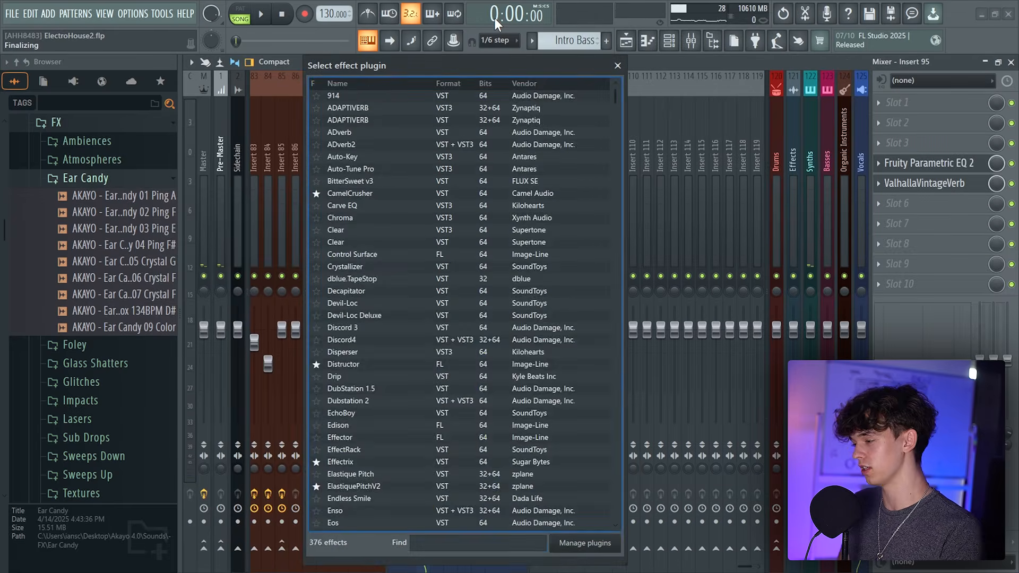
type("pit")
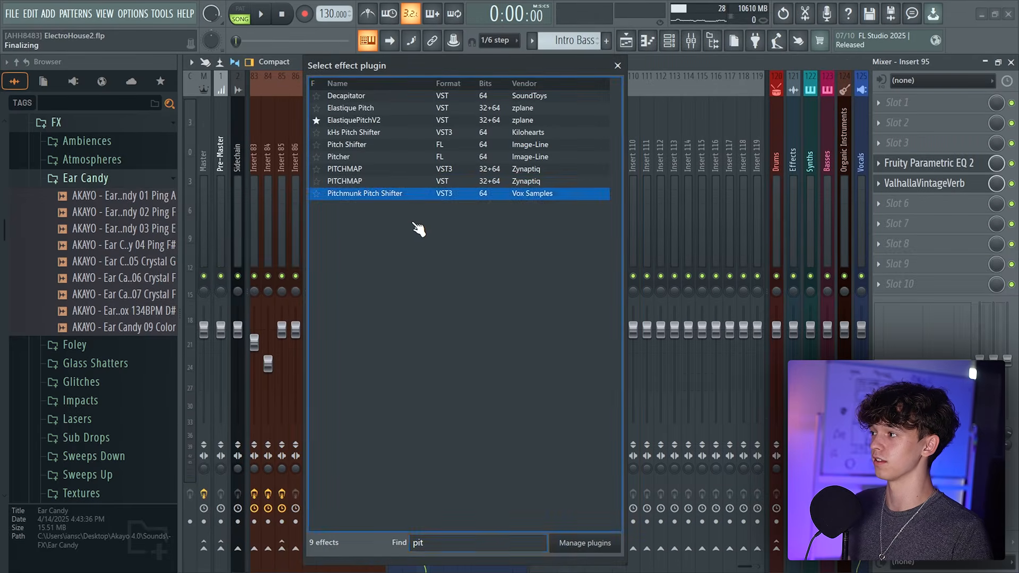
key("Return")
left_click_drag(346, 128, 543, 211)
left_click_drag(481, 295, 481, 306)
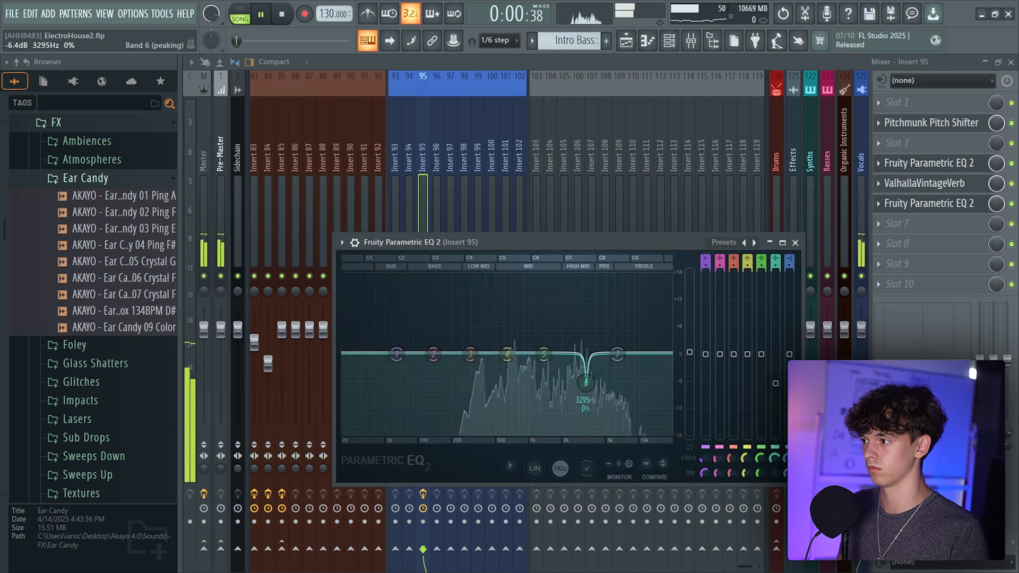
Place another copy of the #2 vocal chop at bar 5 on Track 76
key("F5")
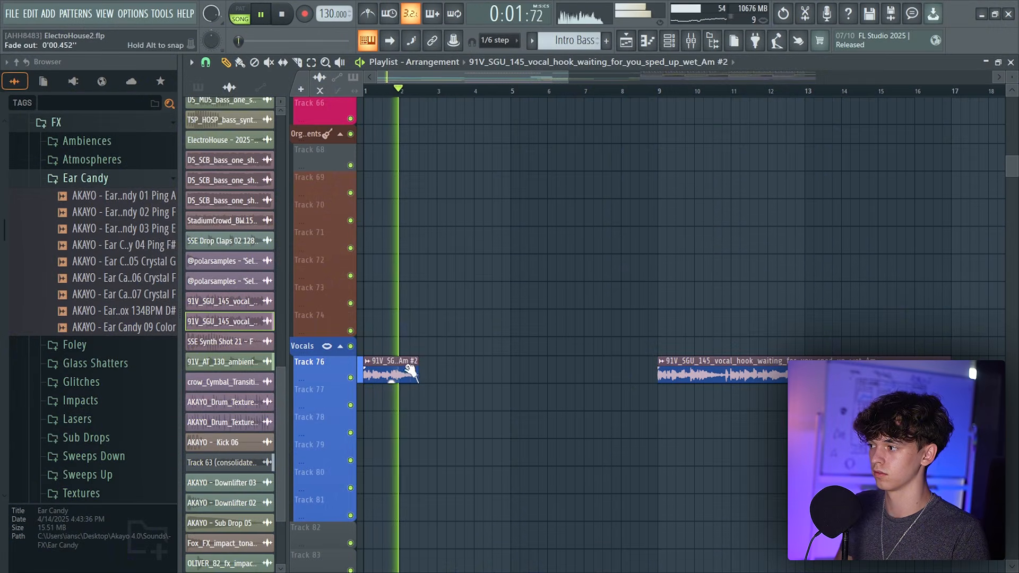
left_click(500, 373)
mouse_move(500, 374)
left_mouse_down()
mouse_move(519, 373)
mouse_move(502, 378)
left_mouse_up()
left_click(502, 94)
left_click_drag(501, 78, 438, 78)
left_click(439, 93)
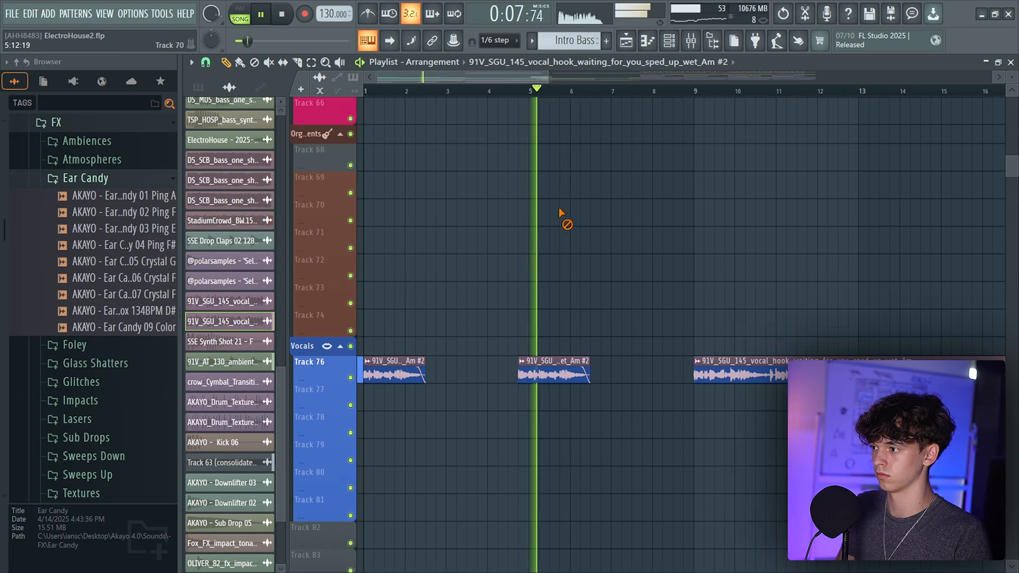
Open the full vocal hook clip's channel settings on Track 76
left_click_drag(590, 79, 590, 75)
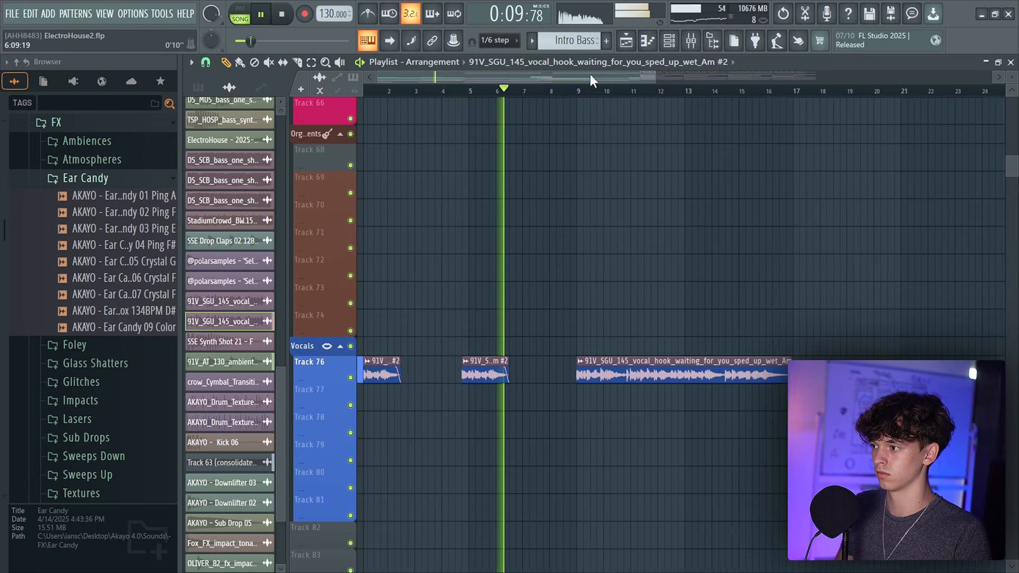
left_click_drag(524, 75, 523, 81)
left_click(596, 390)
right_click(645, 399)
left_click(666, 359)
double_click(666, 359)
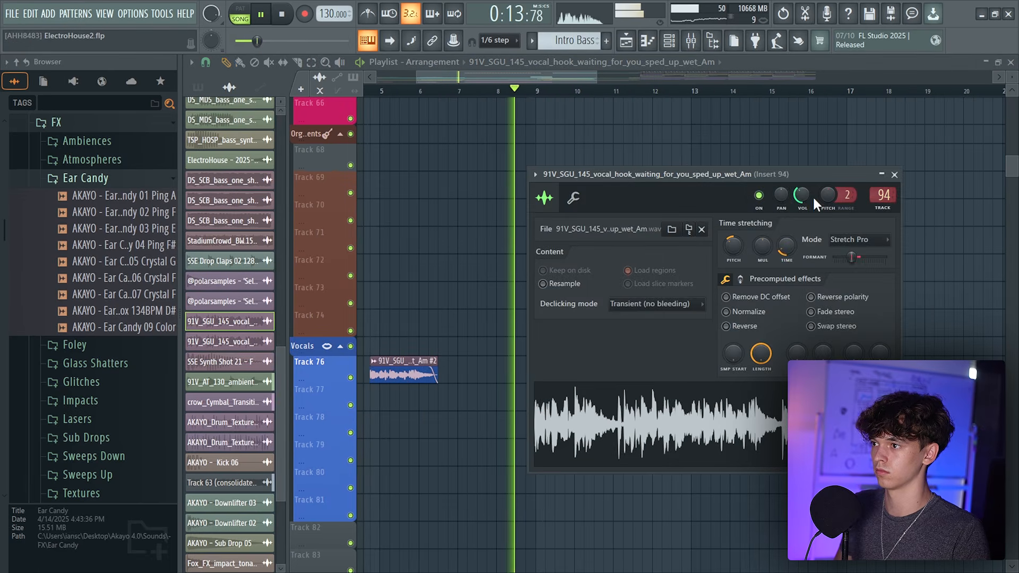
key("Escape")
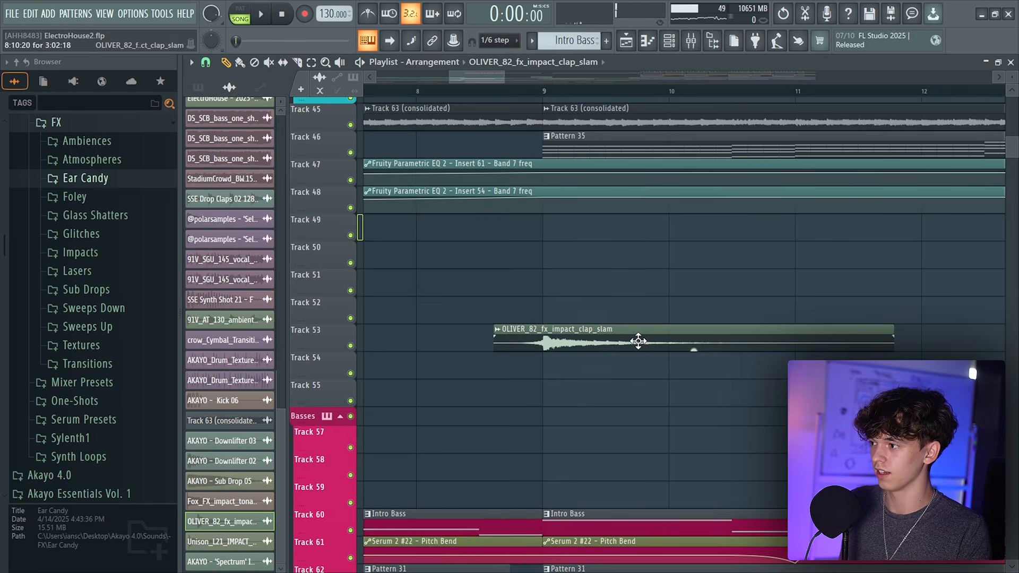
Delete the extra clap slam clip around bar 9 on Track 53
scroll(537, 76, "down", 6)
scroll(537, 75, "up", 2)
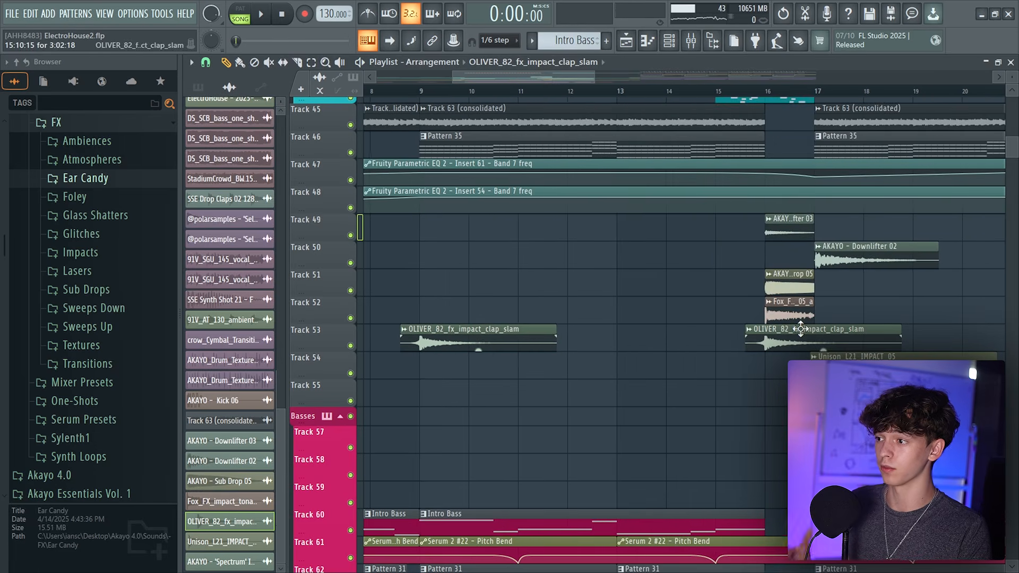
left_click(584, 305)
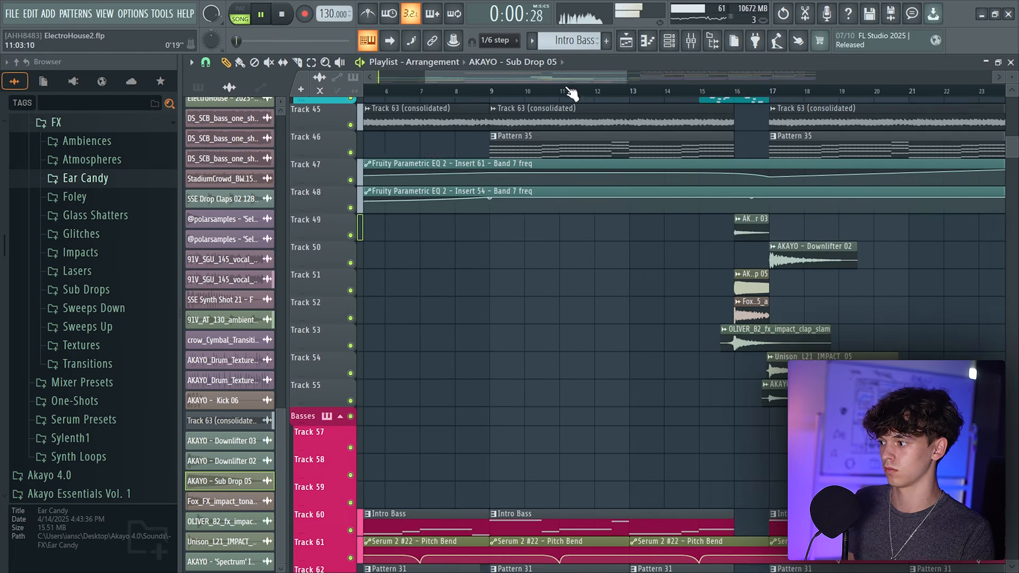
Play the intro and review the playlist tracks around the transition
left_click_drag(572, 85, 526, 87)
scroll(532, 410, "down", 4)
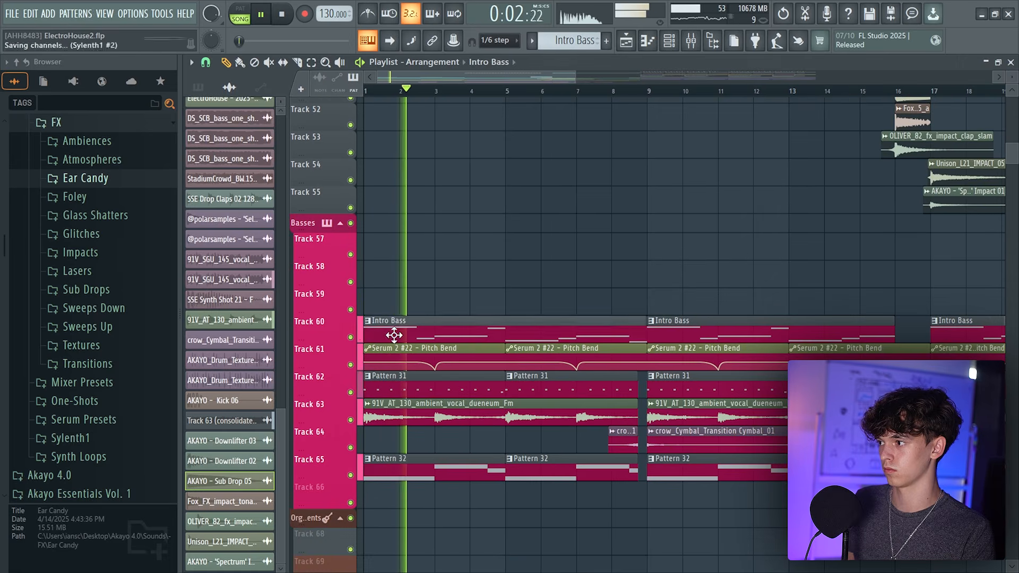
double_click(391, 334)
key("Escape")
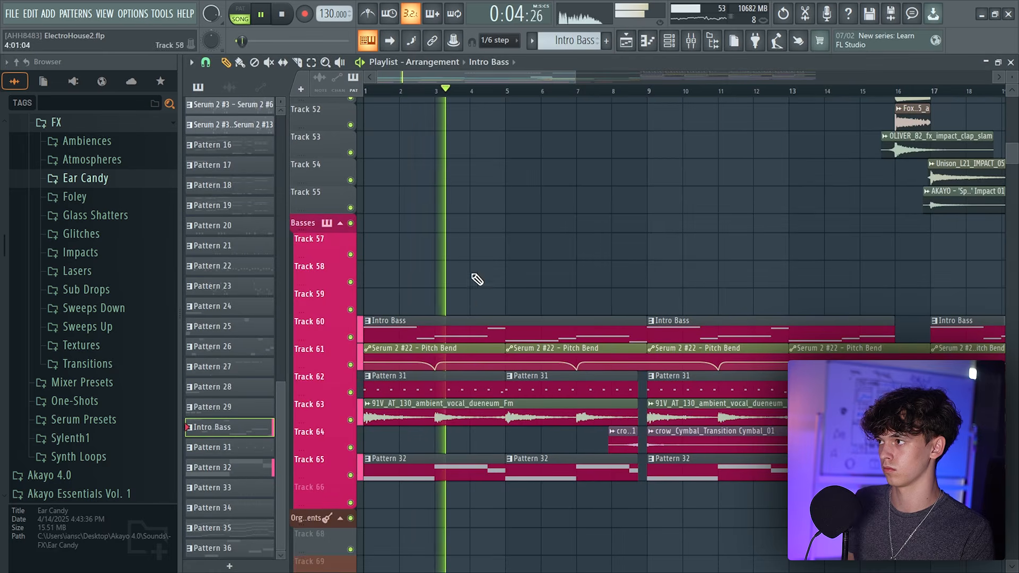
scroll(500, 84, "down", 3)
scroll(486, 329, "up", 1)
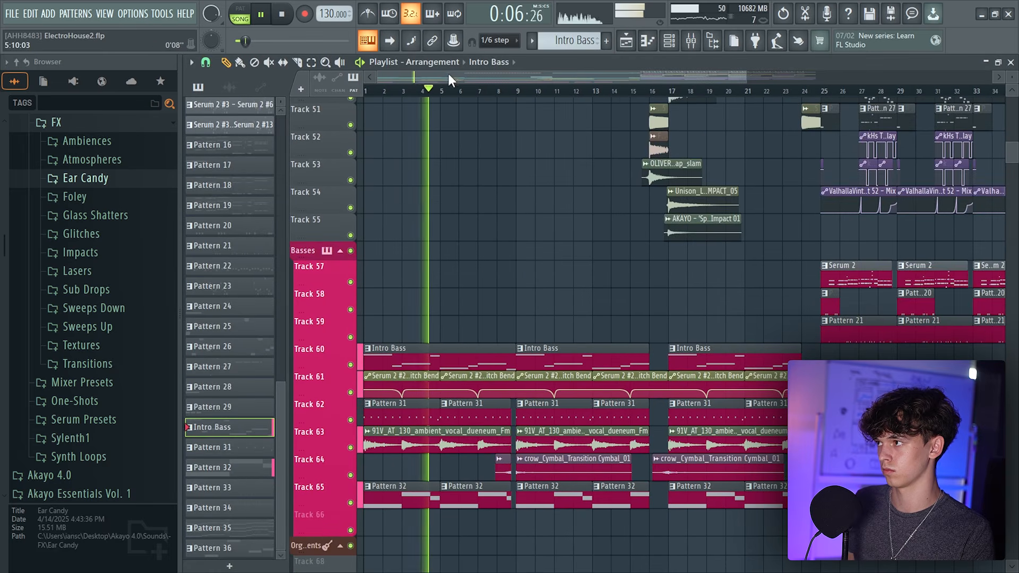
scroll(450, 81, "up", 4)
scroll(451, 82, "down", 2)
scroll(554, 277, "up", 2)
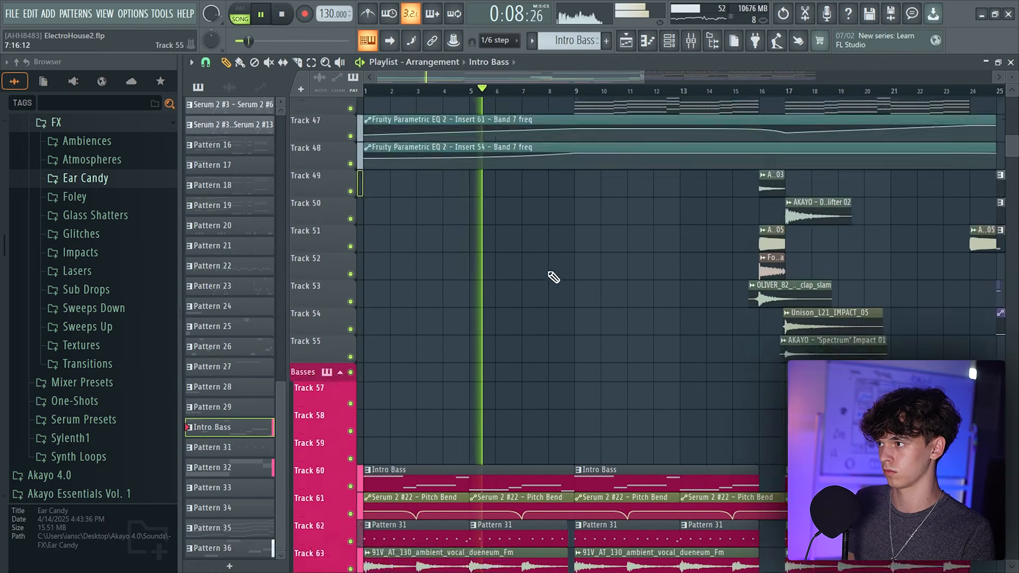
scroll(546, 277, "up", 5)
scroll(557, 320, "down", 1)
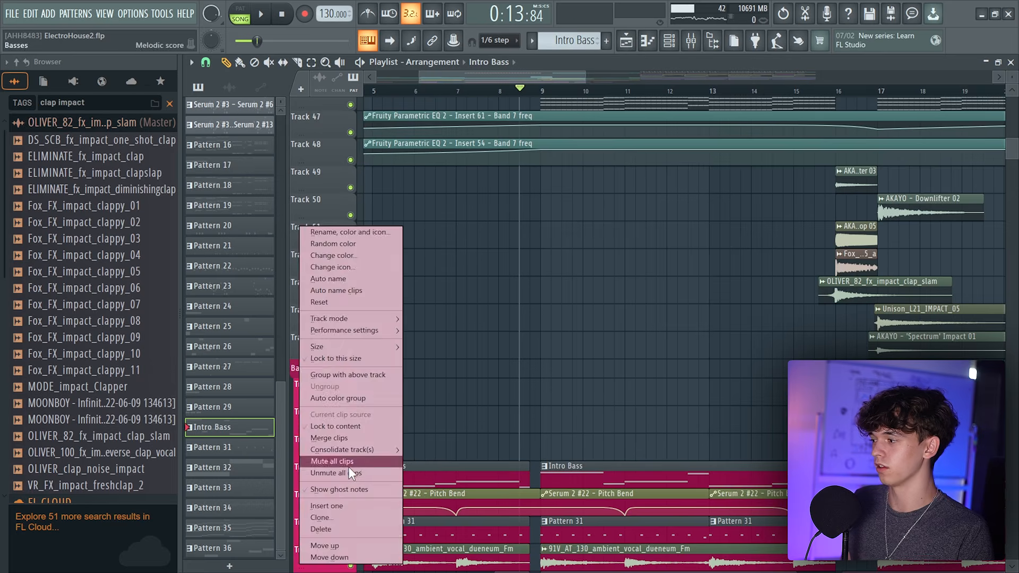
left_click(349, 467)
scroll(553, 416, "down", 1)
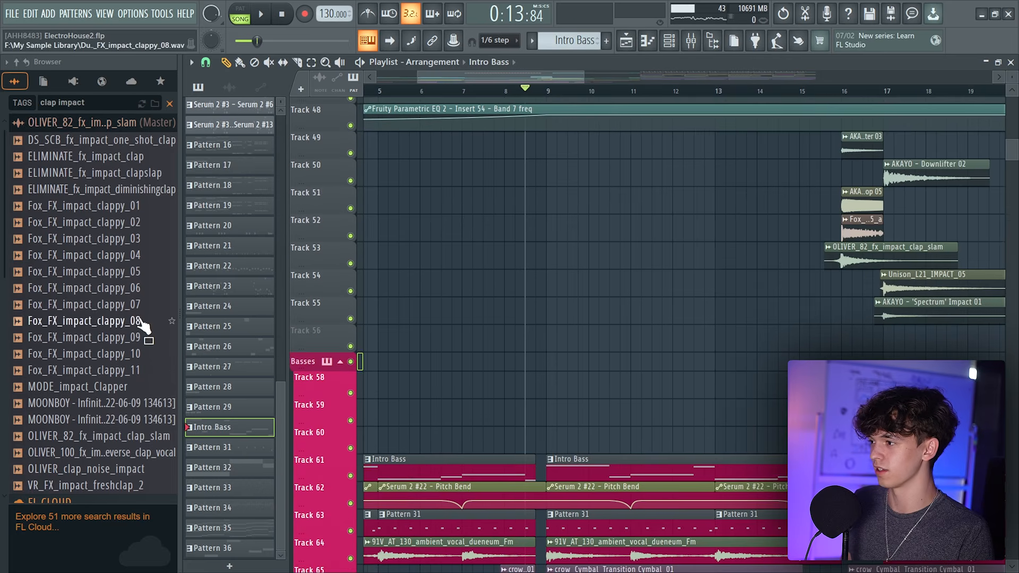
Place Fox_FX_impact_clappy_07 on Track 55 near bar 8 and lower its clip volume
left_click_drag(122, 307, 553, 336)
double_click(553, 334)
left_click_drag(497, 167, 496, 183)
Audition clap impact samples and swap the clip's sample to OLIVER_clap_noise_impact
left_click(100, 209)
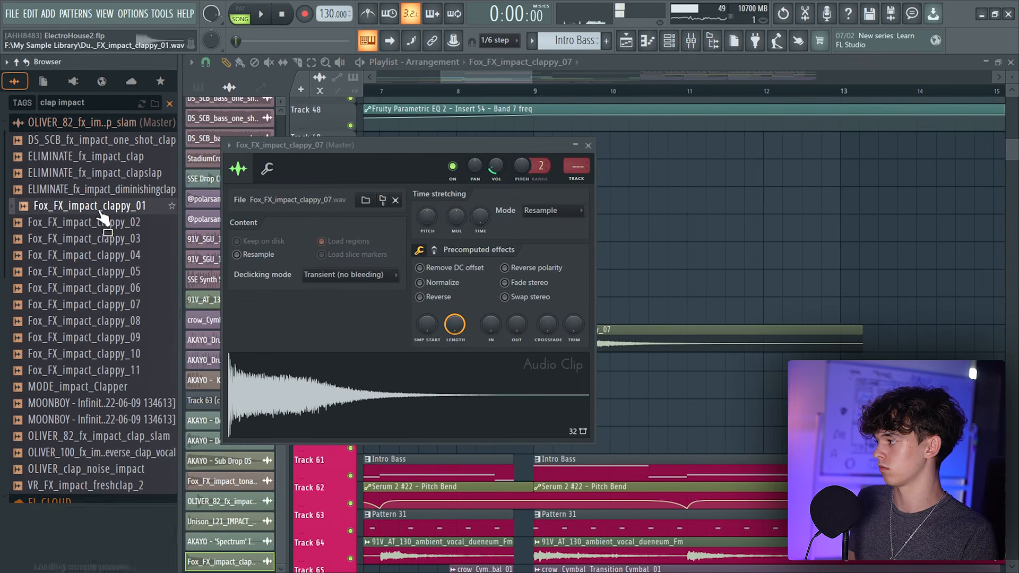
scroll(104, 296, "down", 1)
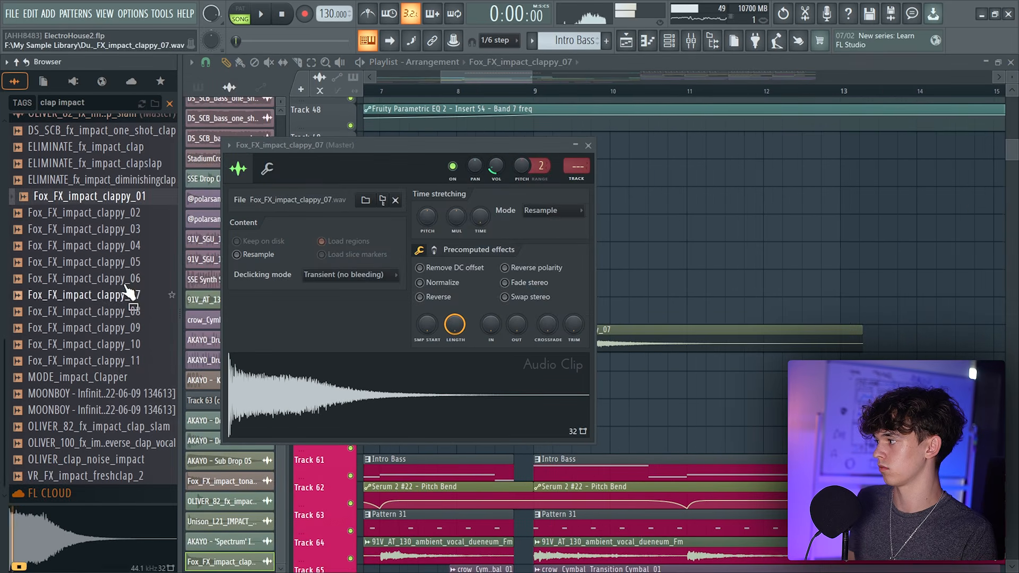
left_click(85, 379)
left_click(68, 461)
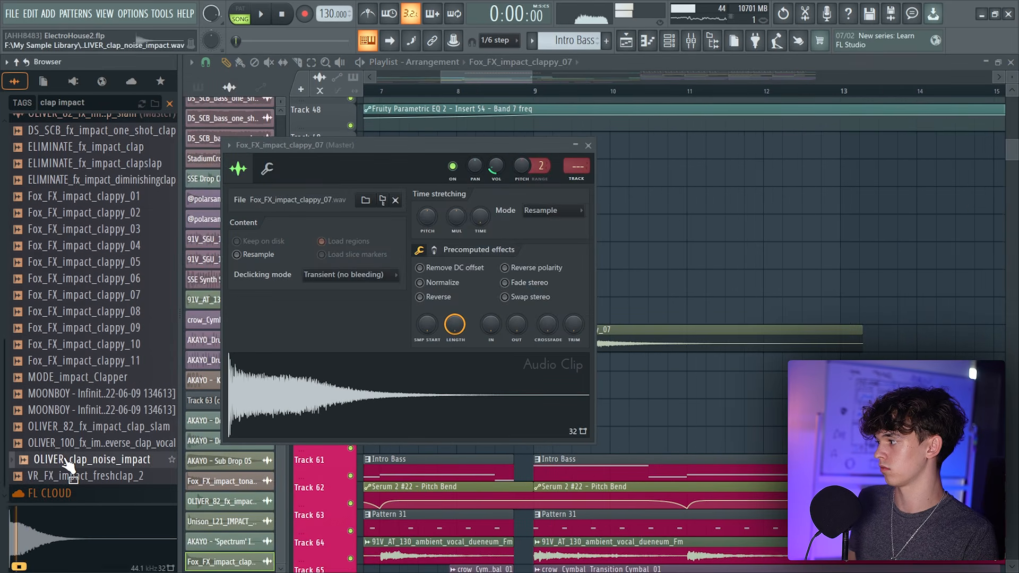
left_click_drag(68, 461, 303, 372)
Play the intro around bar 9 to audition the new clap impact on Track 56
left_click(470, 90)
key("space")
double_click(570, 339)
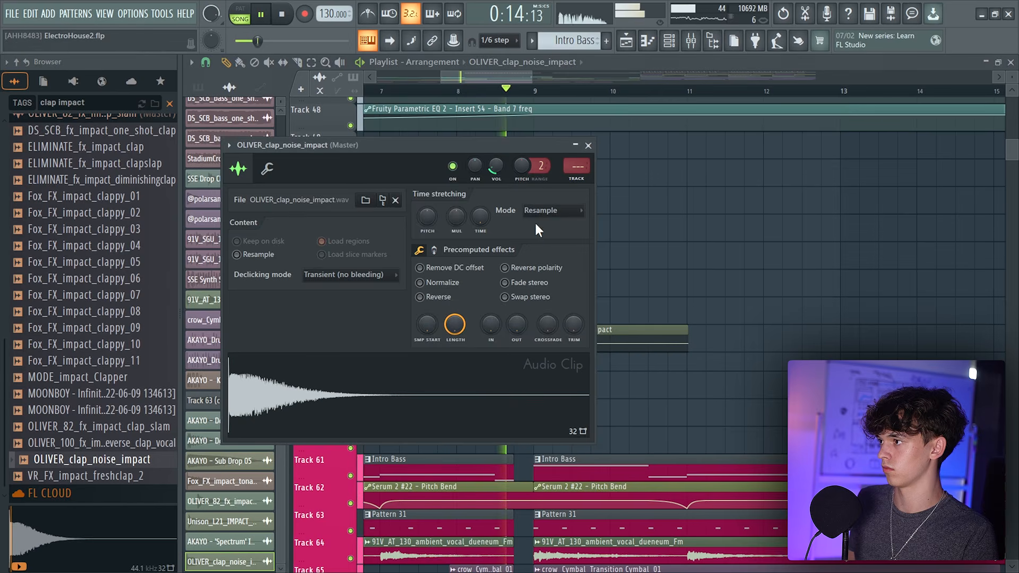
left_click(588, 146)
scroll(674, 347, "down", 6)
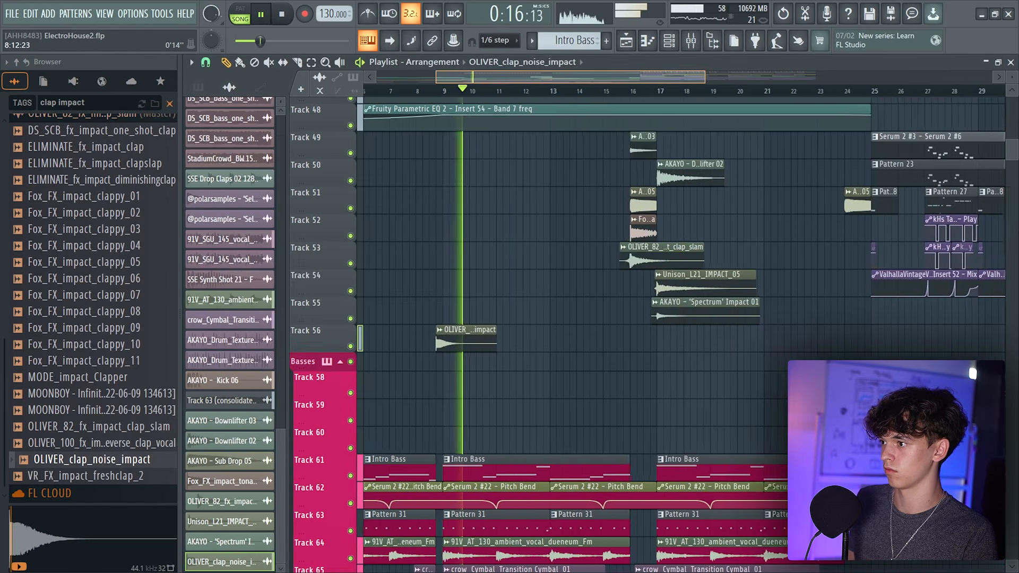
scroll(674, 347, "up", 1)
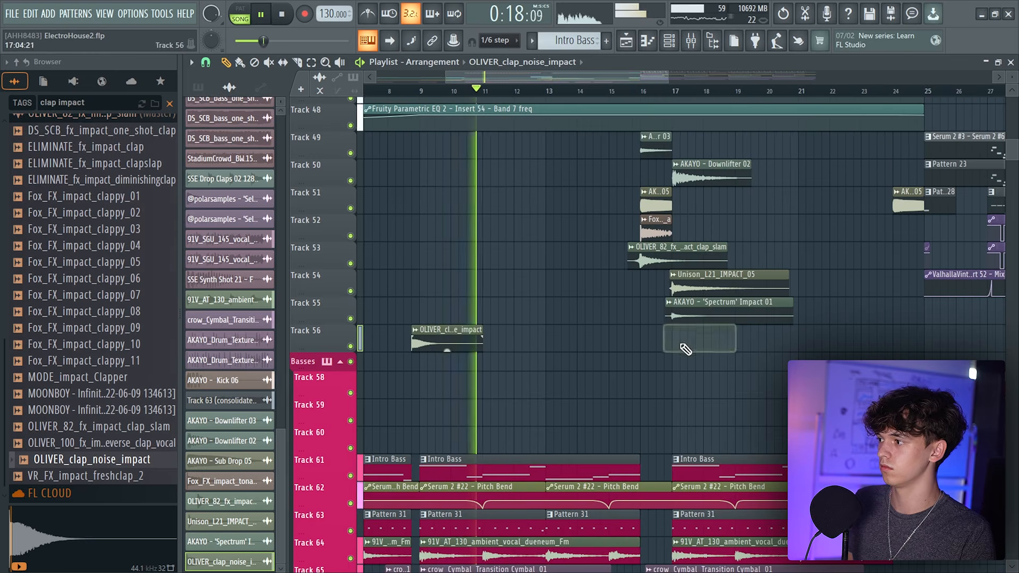
Open the vocal hook clip's mixer insert 94, add Fruity Parametric EQ 2, cut the lows and boost the high shelf
double_click(463, 336)
left_click(525, 79)
scroll(603, 259, "down", 4)
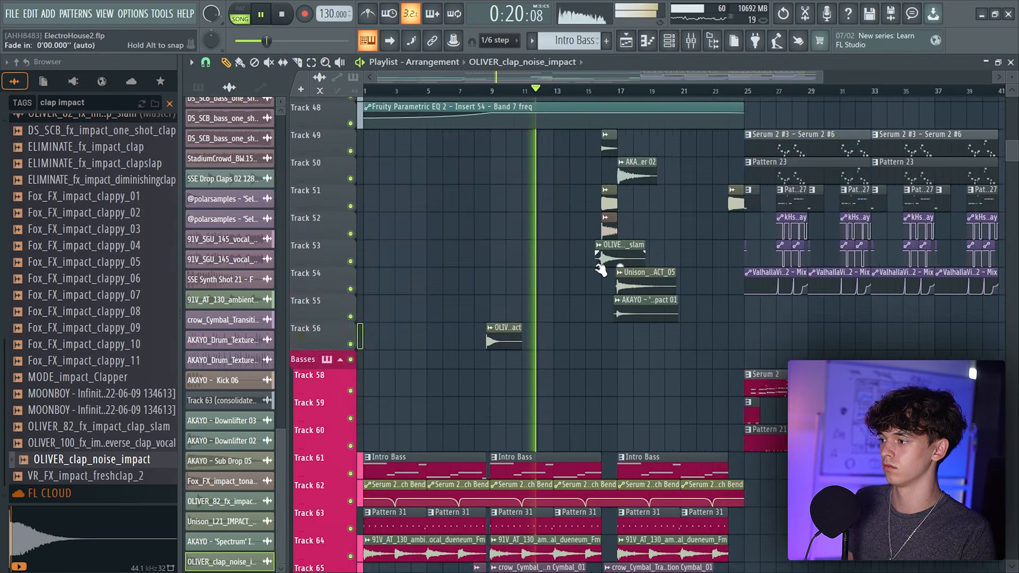
scroll(608, 286, "down", 10)
double_click(574, 234)
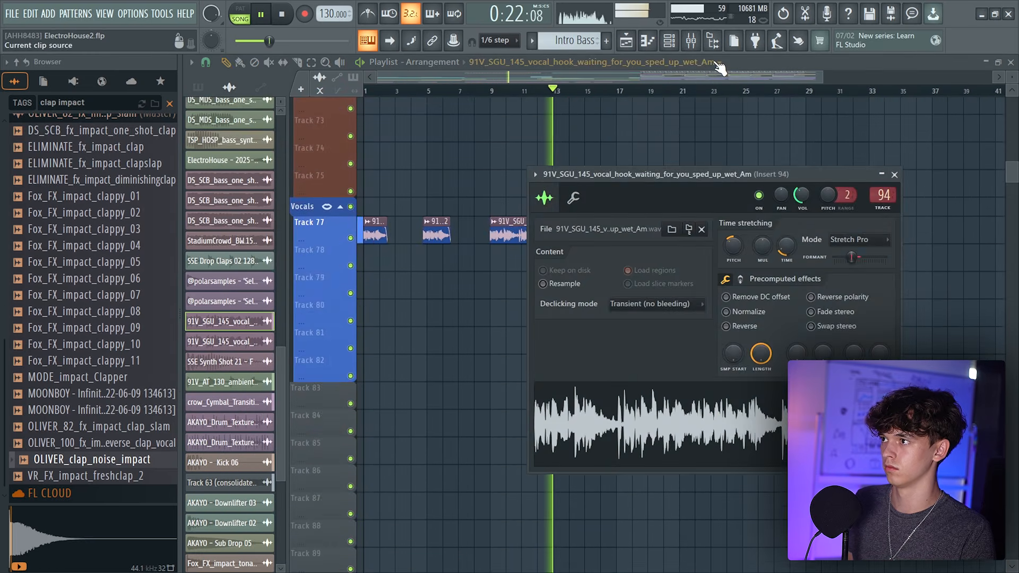
left_click(692, 41)
left_click(897, 122)
left_click(627, 239)
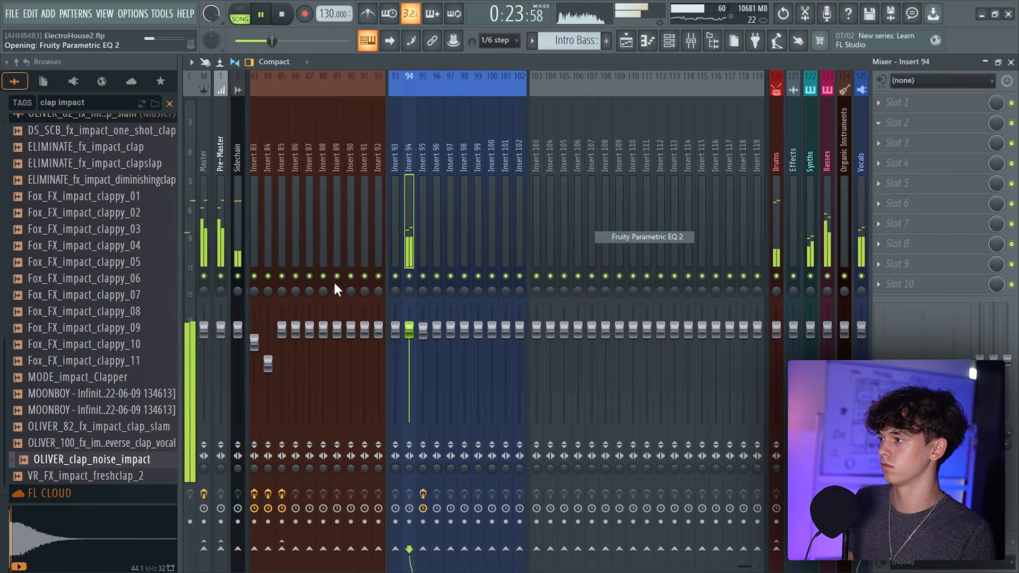
left_click_drag(369, 341, 413, 423)
left_click_drag(677, 258, 677, 258)
left_click_drag(552, 341, 610, 314)
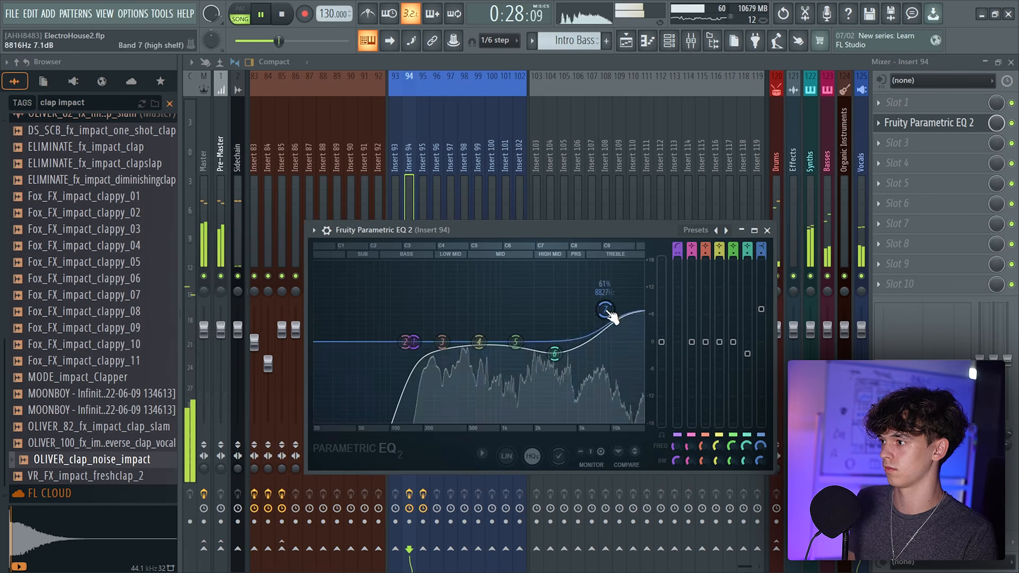
Add ValhallaVintageVerb to the vocal insert's effect chain and return to the playlist
key("F5")
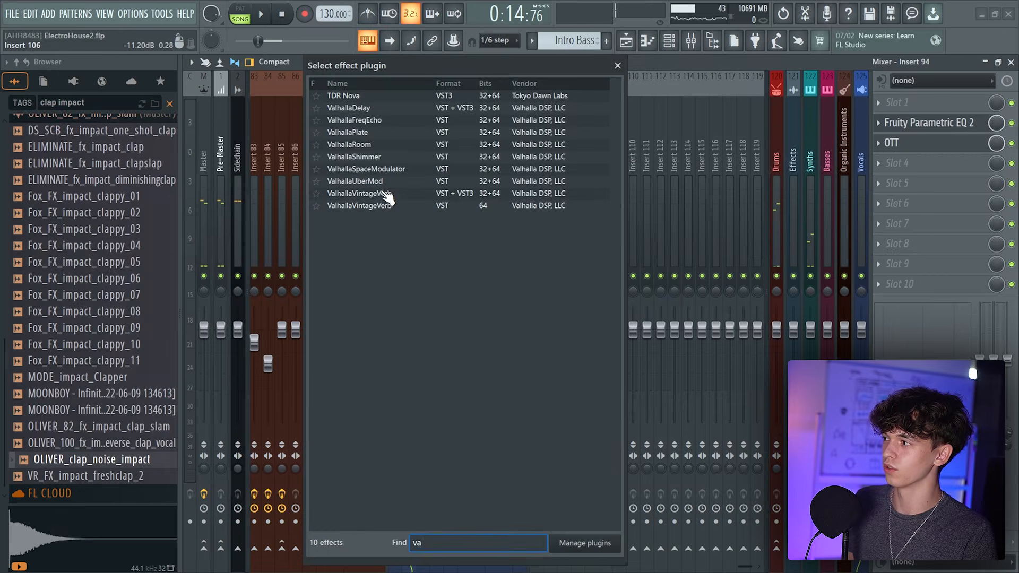
left_click(377, 194)
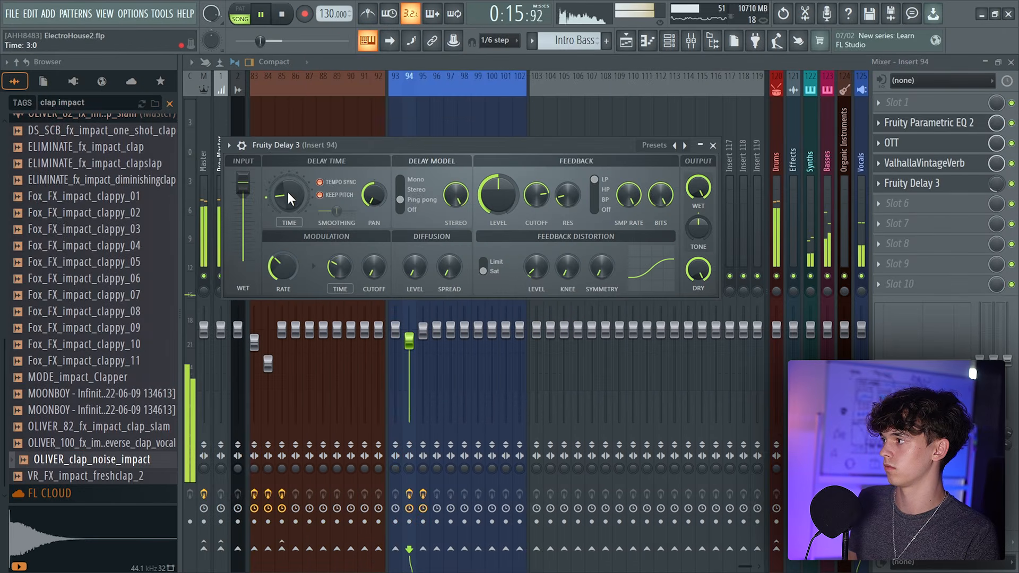
left_click(626, 41)
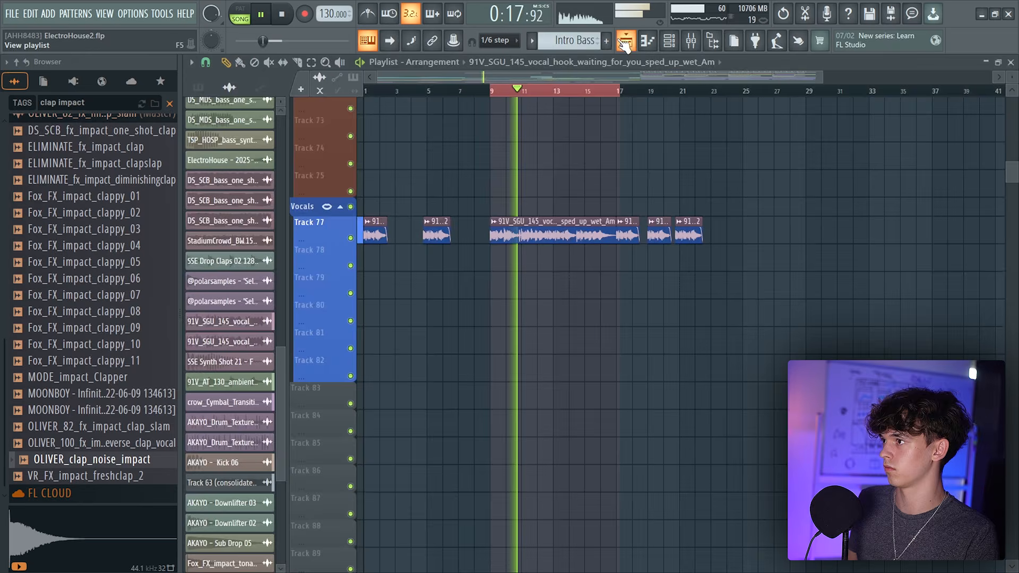
left_click(691, 42)
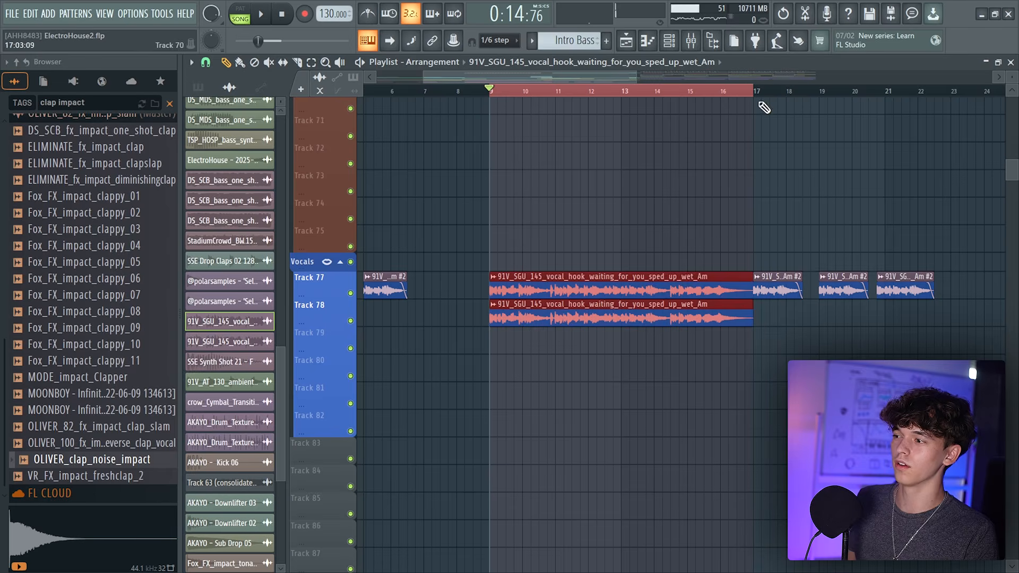
Make the duplicated vocal hook clip on Track 78 unique and open its clip settings
left_click(493, 305)
left_click(537, 432)
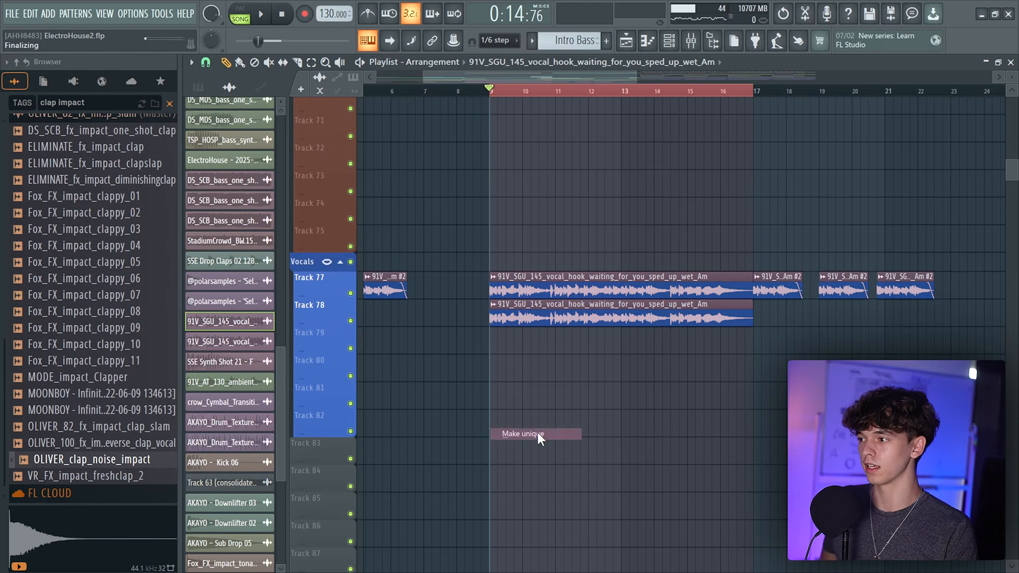
double_click(678, 319)
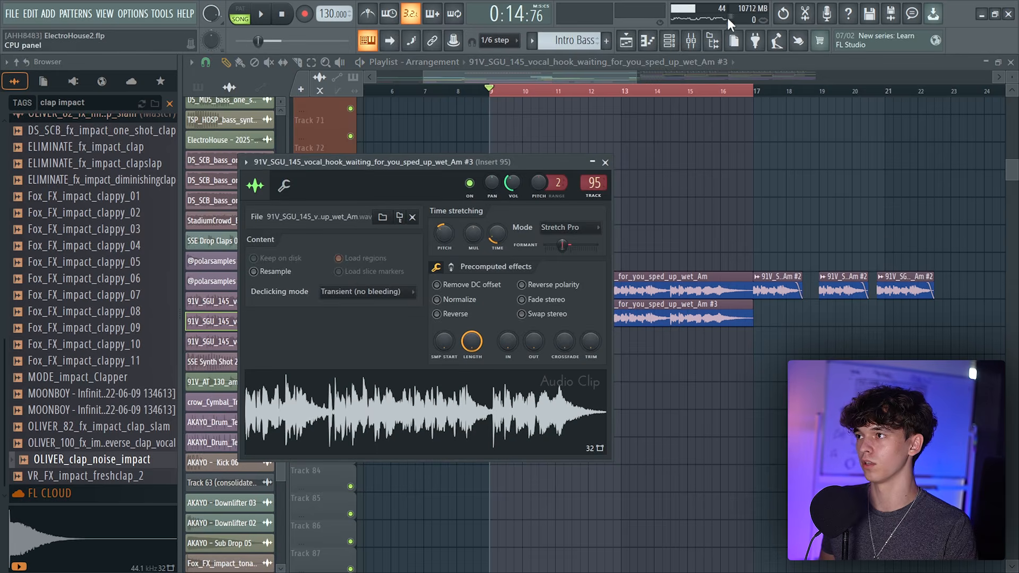
Add Auto-Tune Pro to the duplicated vocal's mixer insert 96
left_click(701, 41)
key("Right")
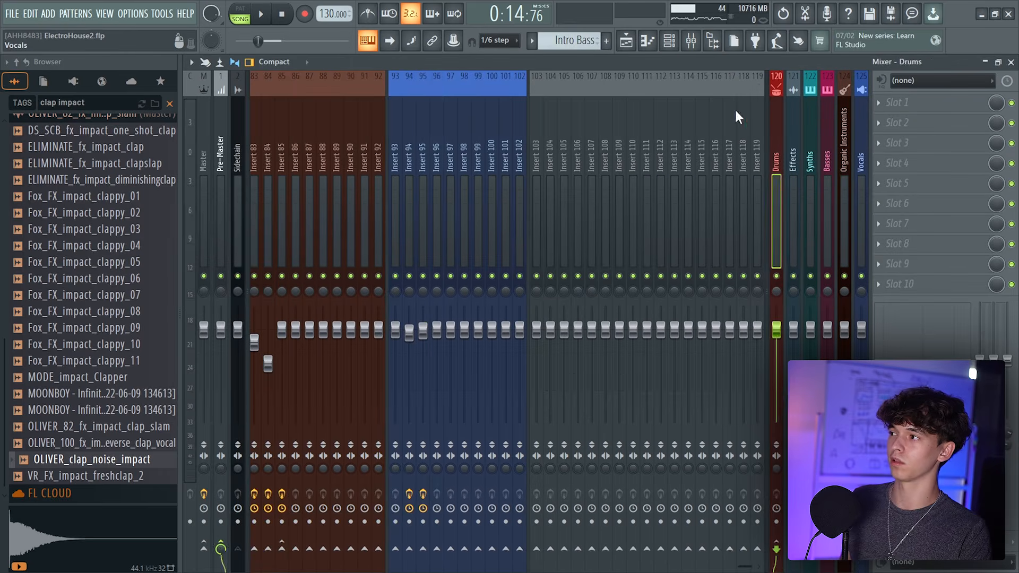
left_click(902, 123)
left_click(469, 24)
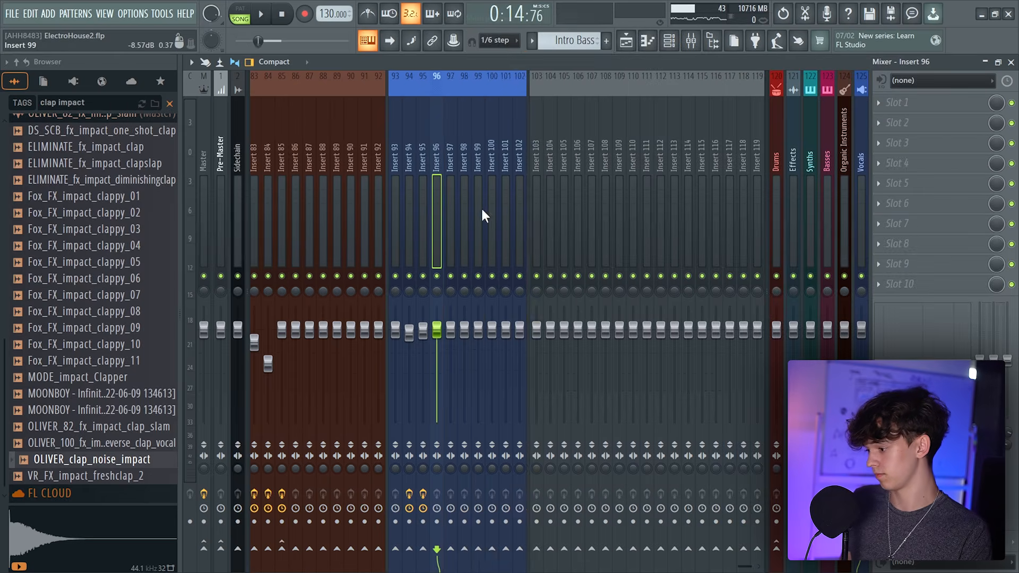
type("auto")
key("Return")
Set Auto-Tune Pro's key to F# and scale to Minor, then reposition the plugin window
left_click(368, 202)
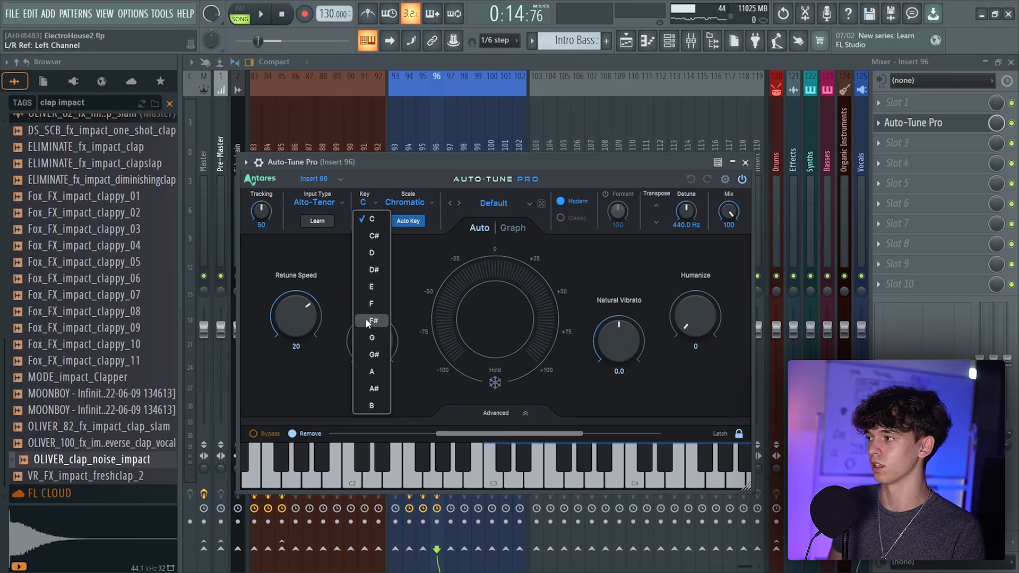
left_click(405, 202)
left_click(419, 184)
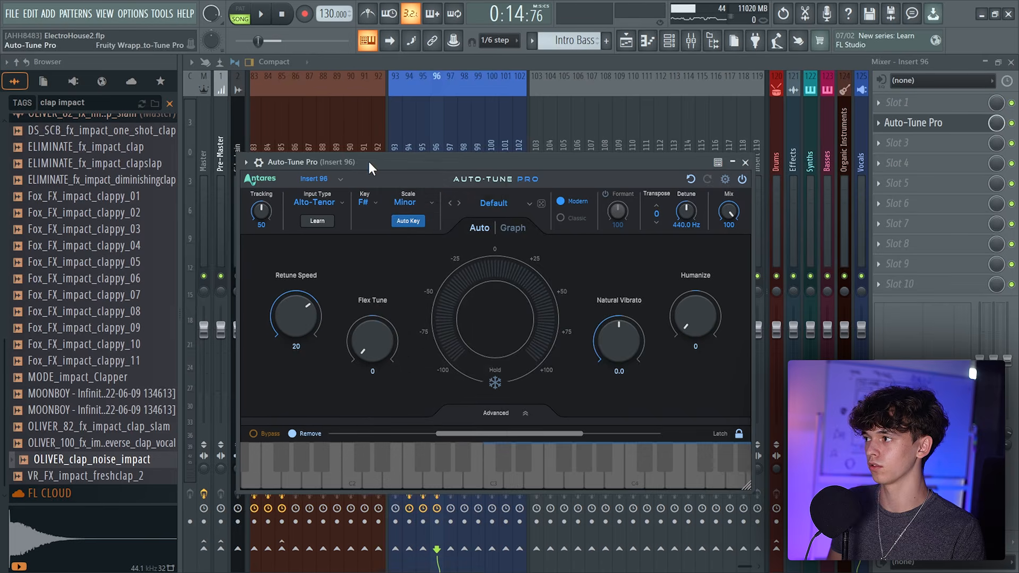
left_click_drag(367, 162, 488, 165)
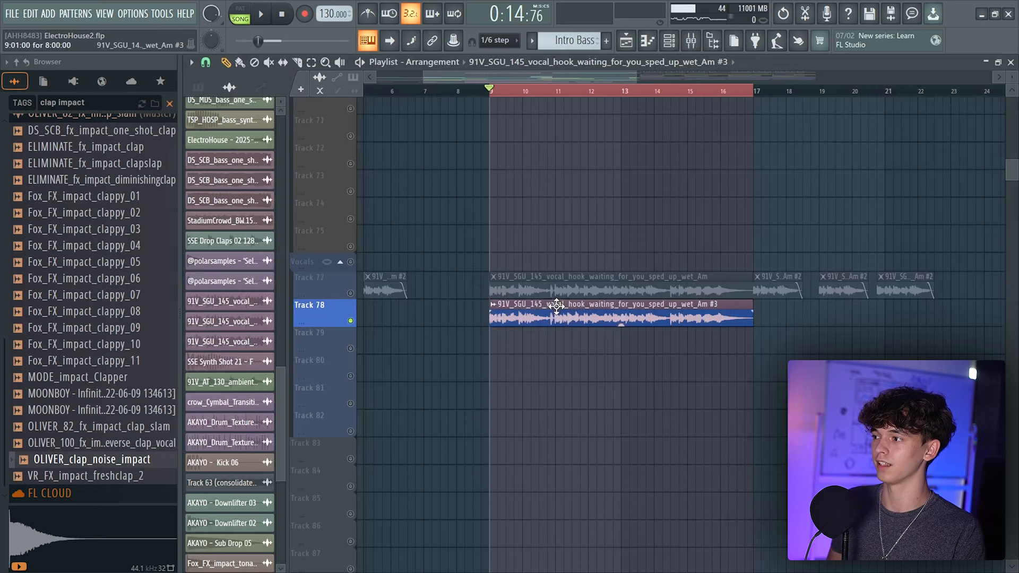
double_click(479, 262)
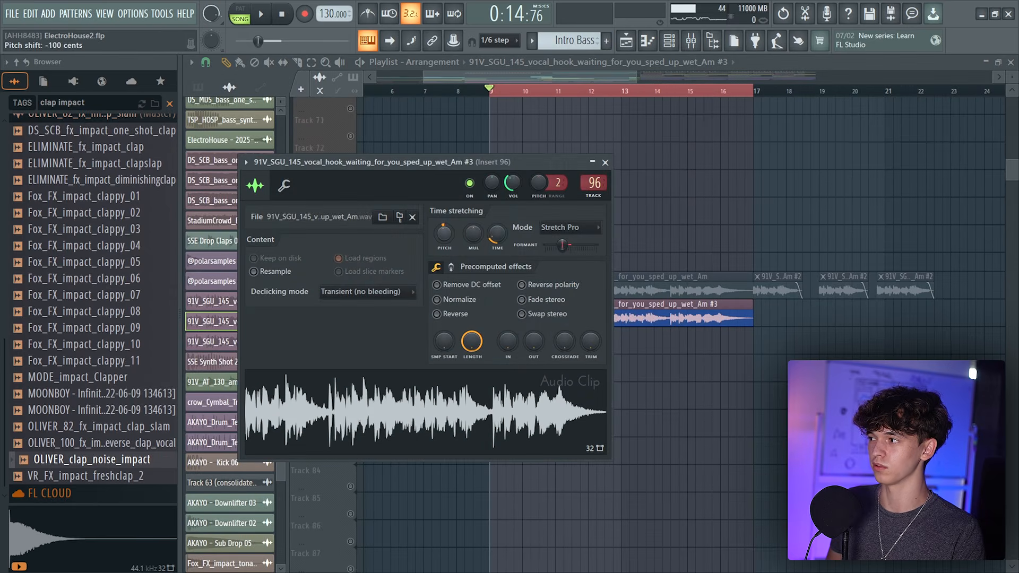
Adjust the Track 78 vocal clip's pitch and volume while playing it against the original
key("Escape")
key("space")
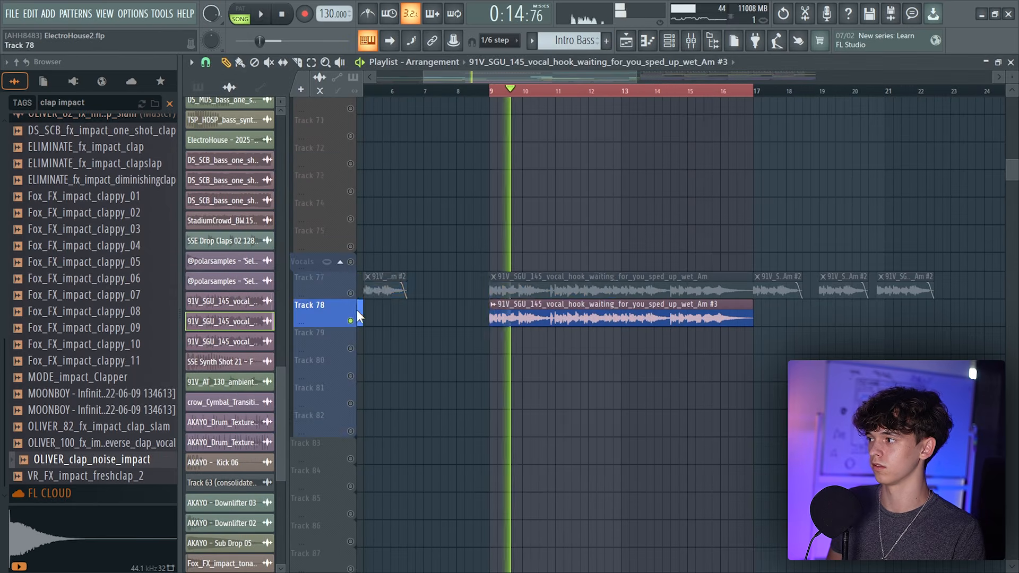
double_click(610, 315)
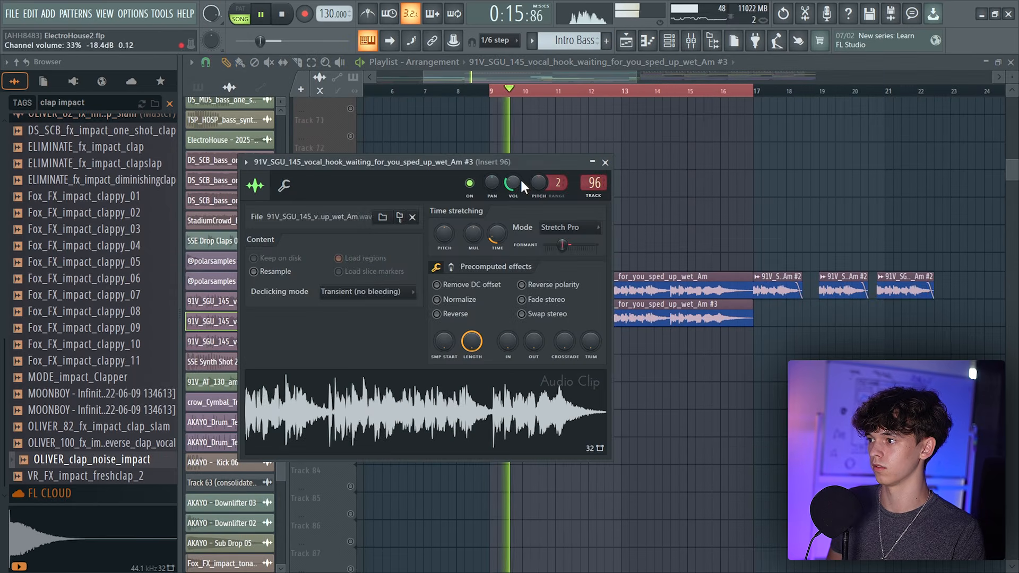
left_click_drag(539, 74, 539, 92)
double_click(632, 304)
left_click(632, 305)
double_click(613, 317)
key("space")
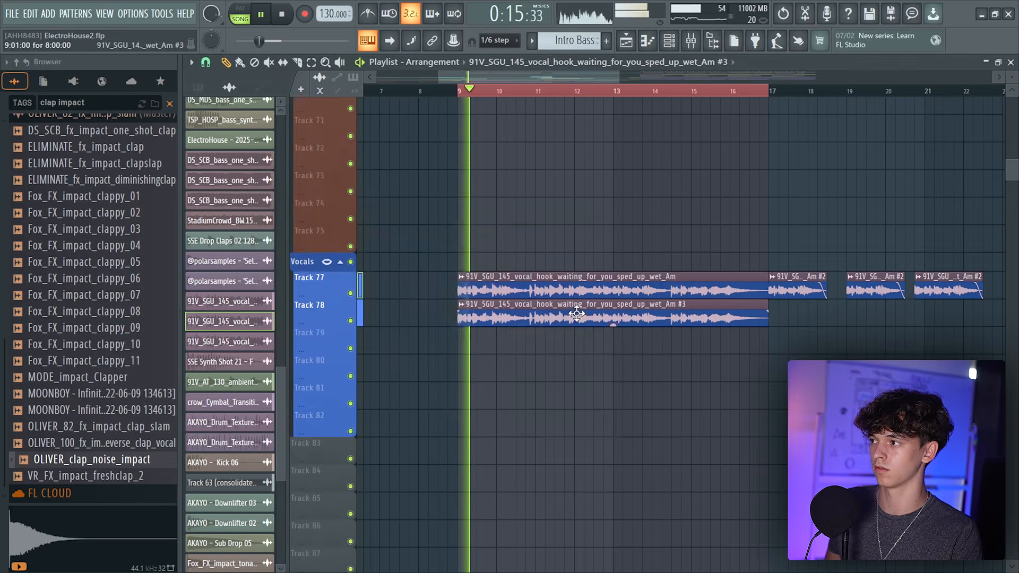
double_click(575, 315)
left_click_drag(501, 160, 515, 200)
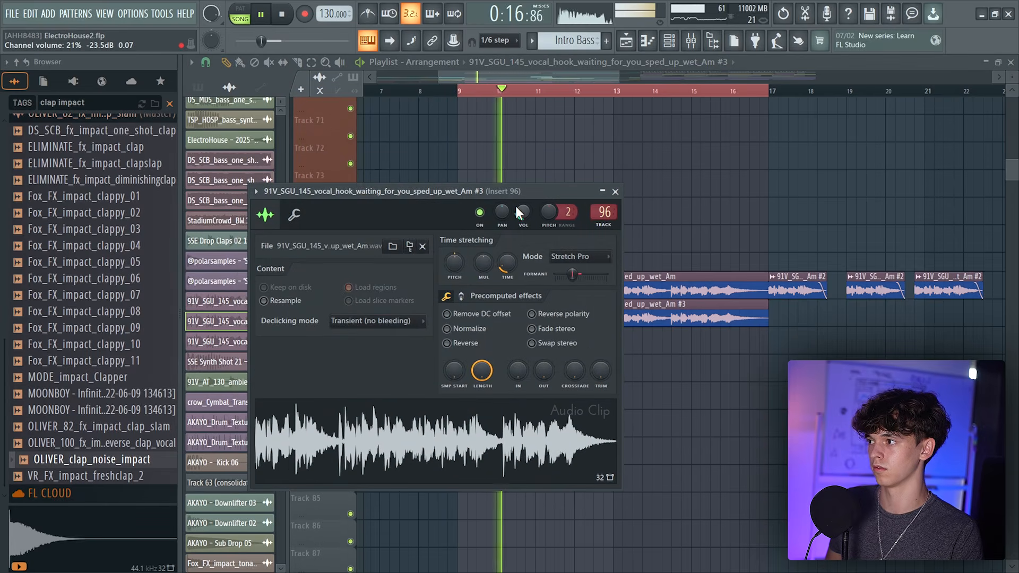
right_click(560, 171)
scroll(560, 87, "up", 1)
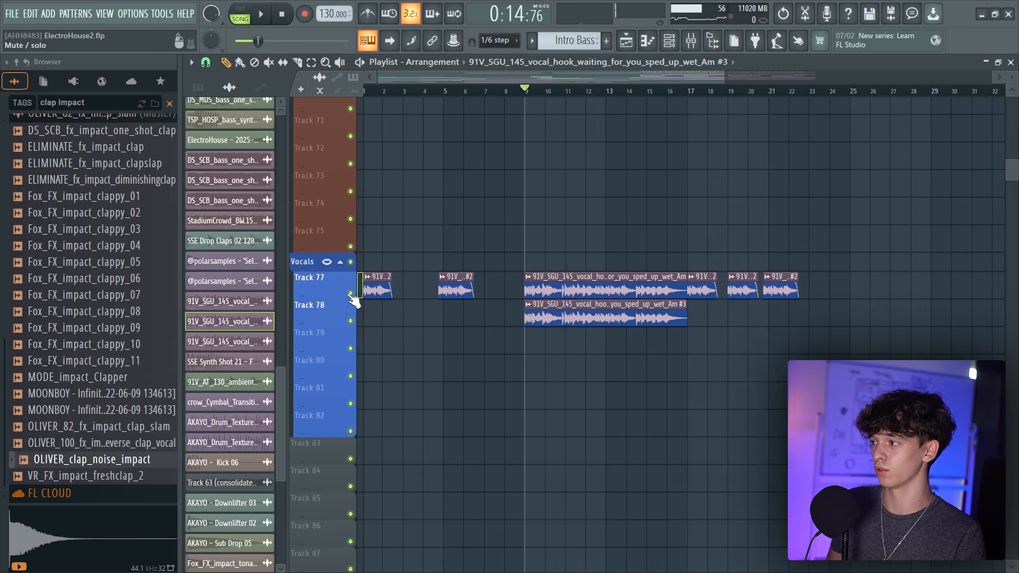
right_click(350, 294)
left_click(351, 322)
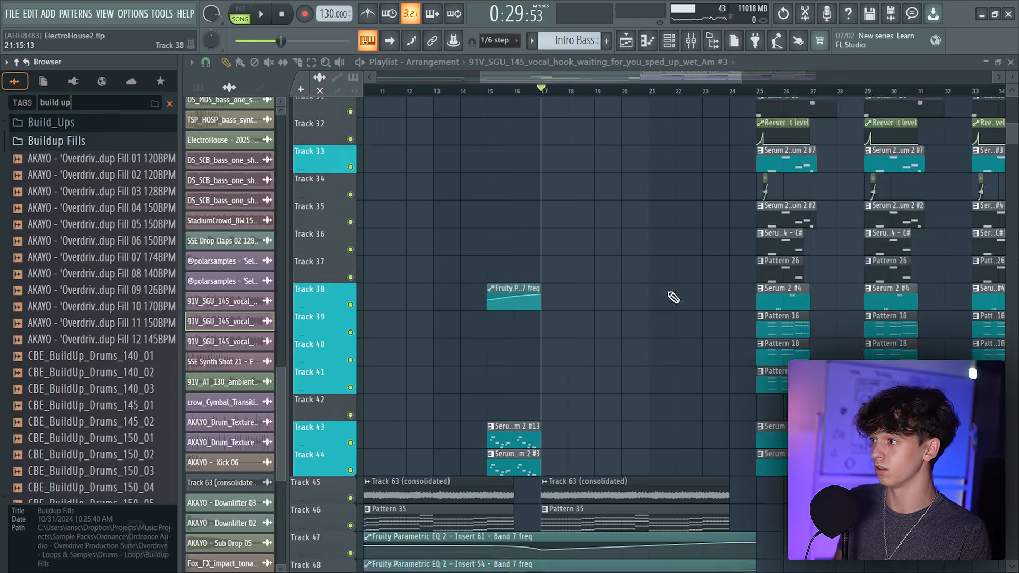
scroll(673, 308, "up", 10)
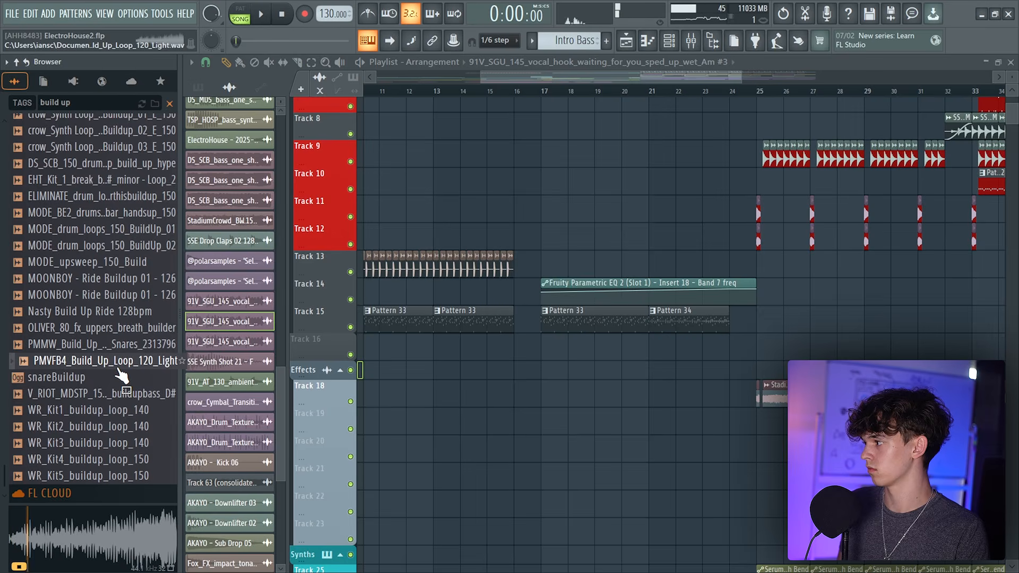
Place PMVFB4_Build_Up_Loop_120_Light on Track 16 starting around bar 17
left_click_drag(112, 368, 548, 345)
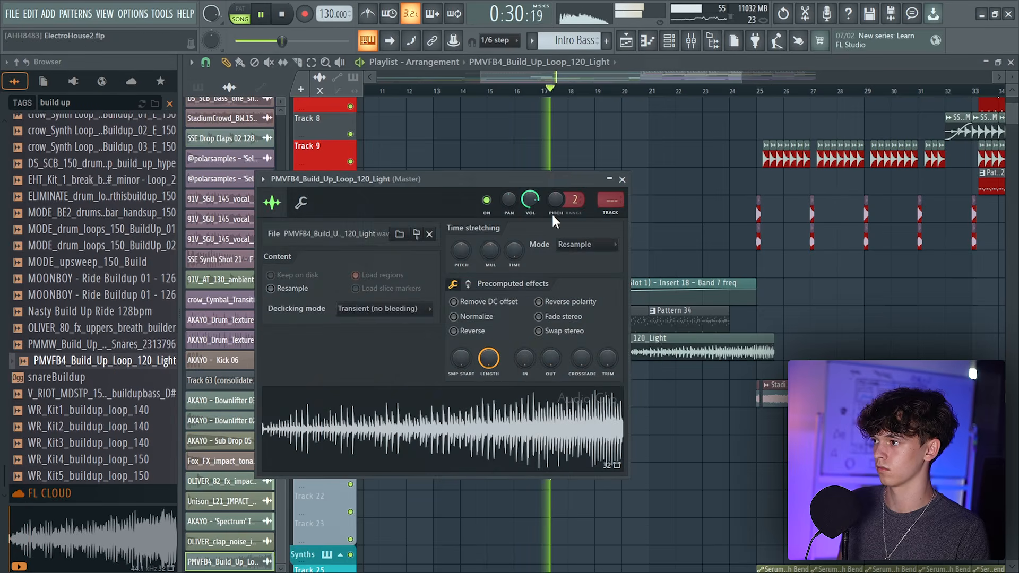
left_click_drag(516, 248, 516, 243)
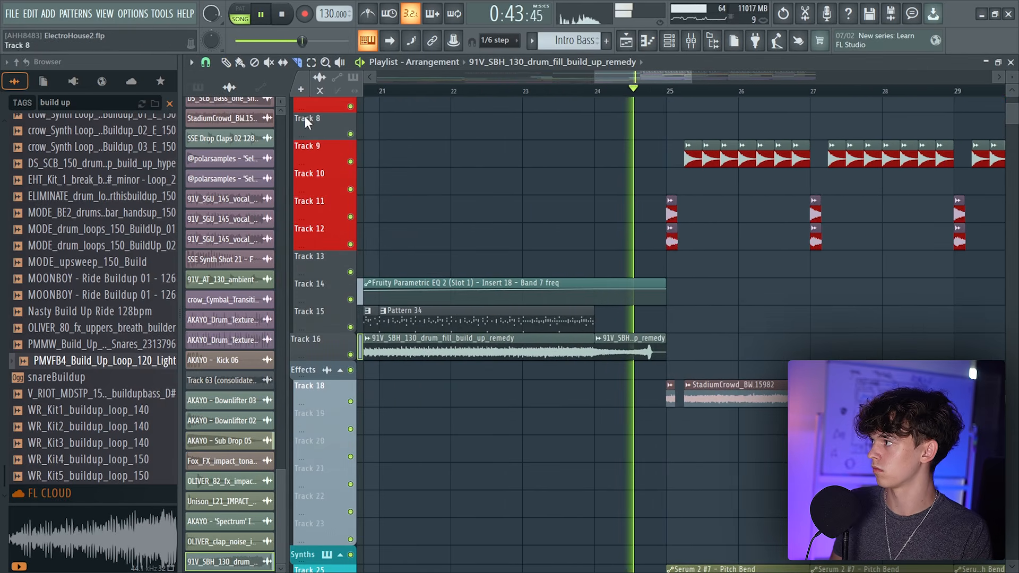
Add an automation clip for Insert 20's EQ band 7 frequency on Track 17 across the build-up from bar 17
left_click(227, 63)
left_click(206, 62)
left_click(627, 41)
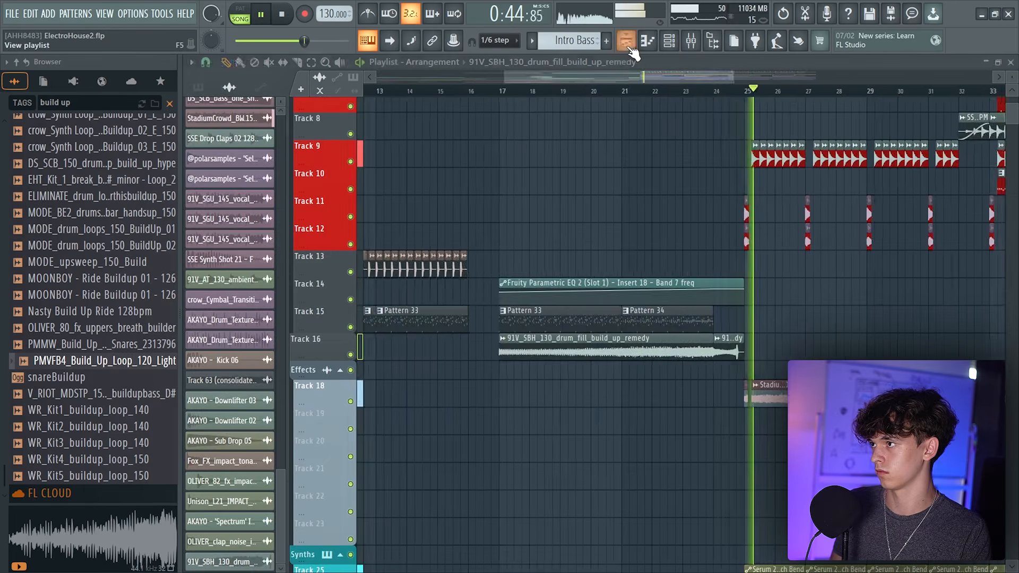
left_click_drag(640, 77, 646, 128)
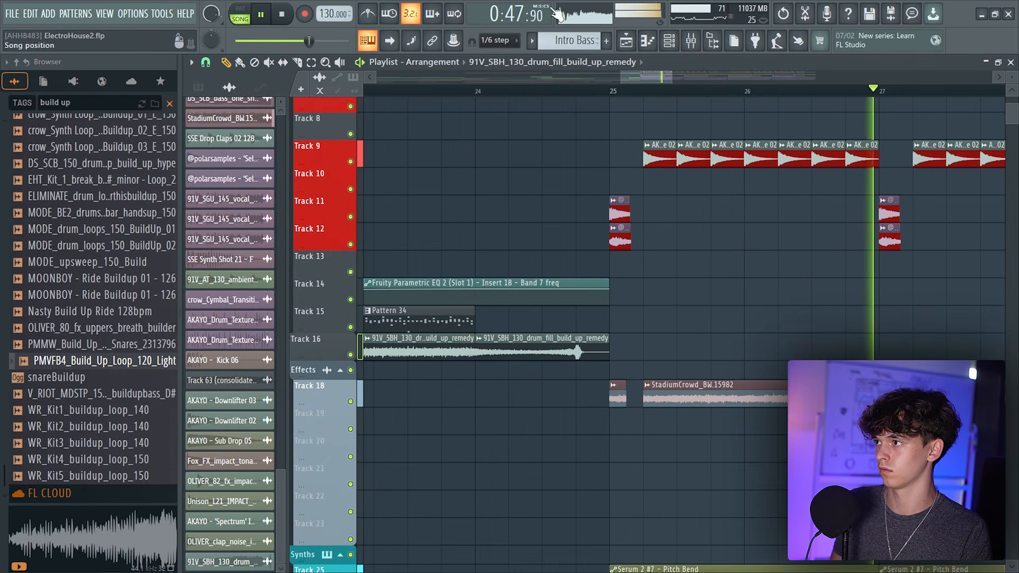
scroll(559, 75, "down", 5)
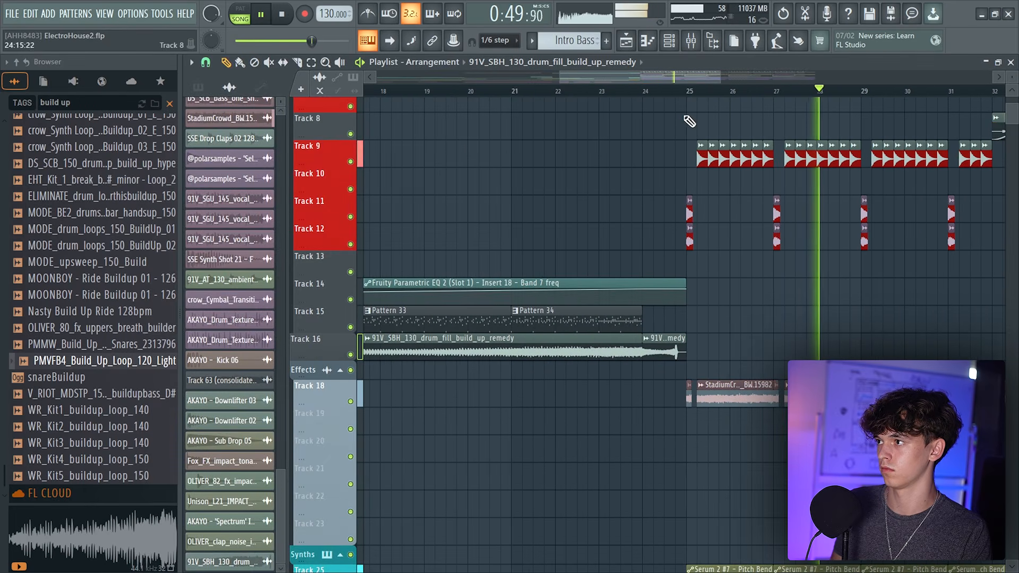
scroll(547, 98, "down", 2)
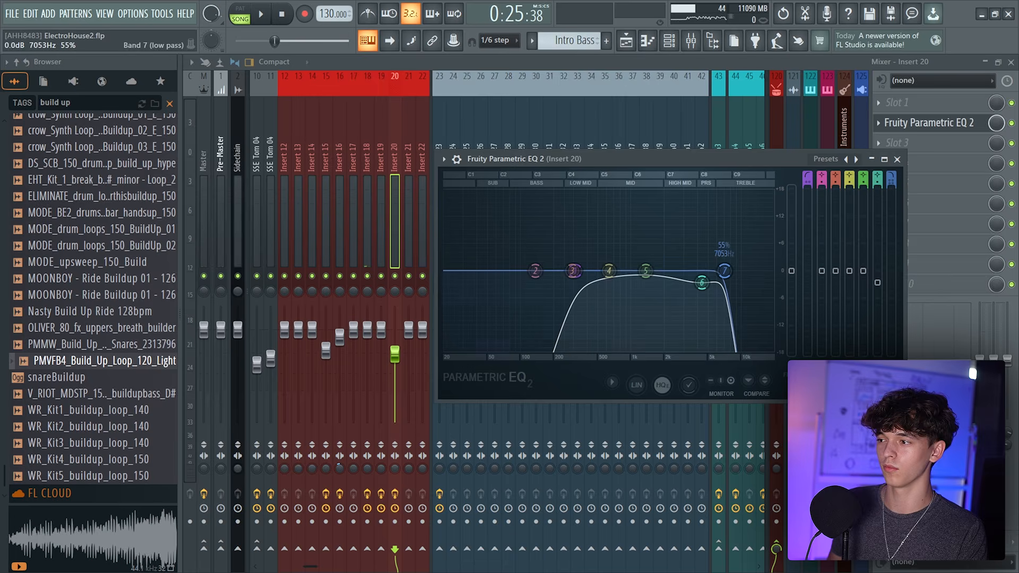
left_click(641, 45)
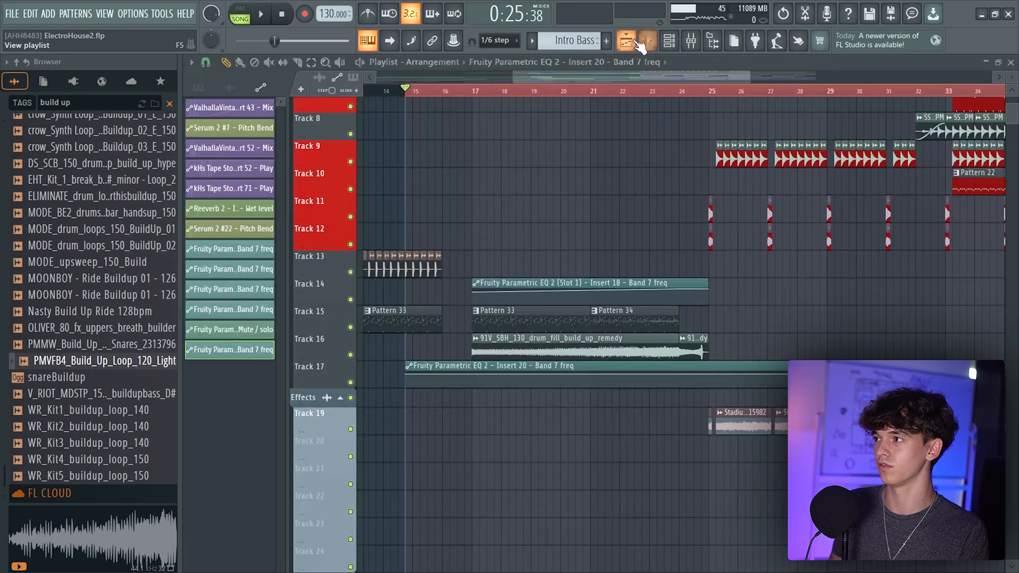
left_click(487, 91)
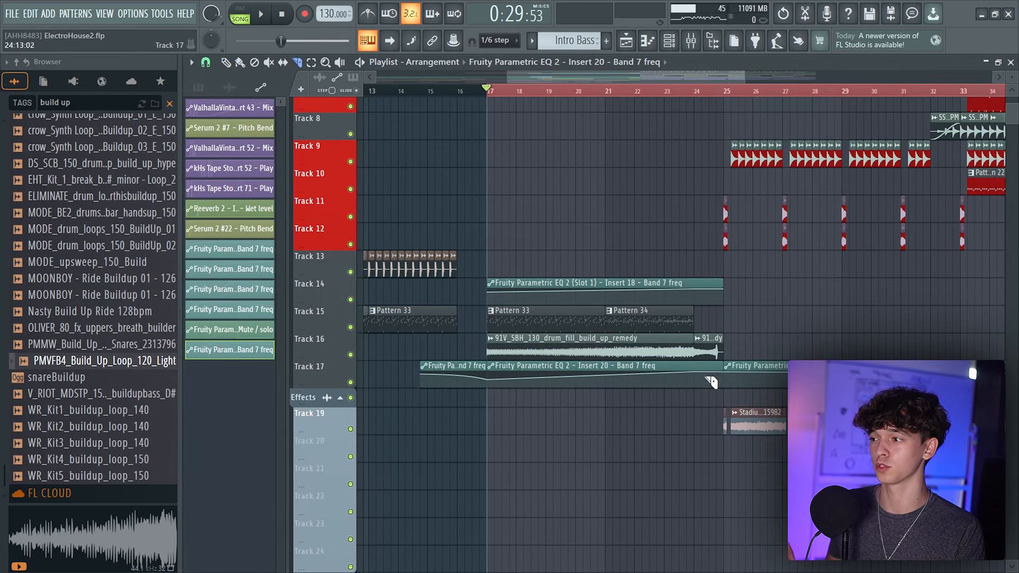
key("space")
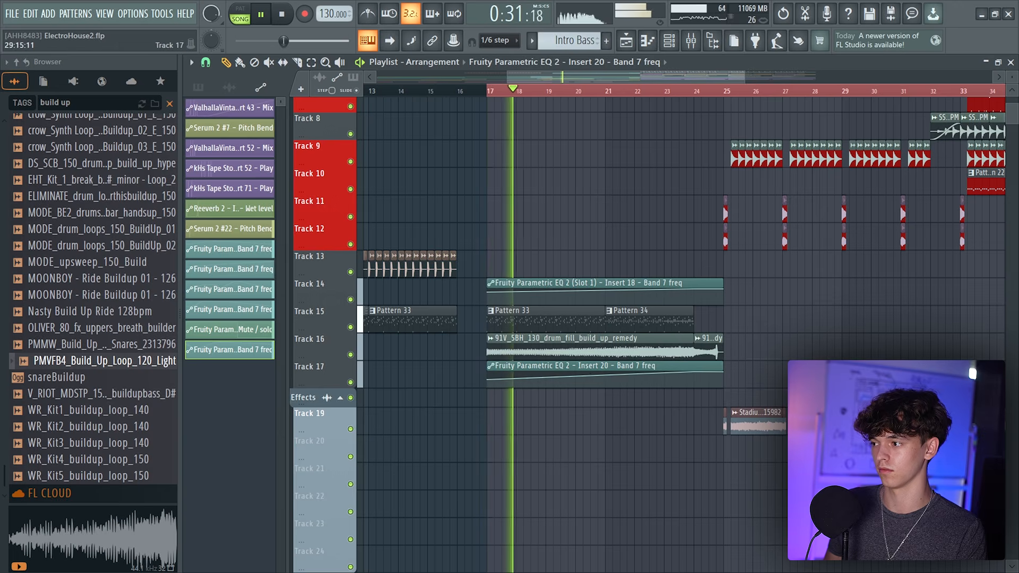
Insert a new empty track below Track 17 in the playlist
right_click(303, 398)
left_click(333, 506)
right_click(309, 374)
left_click(351, 375)
scroll(479, 419, "down", 1)
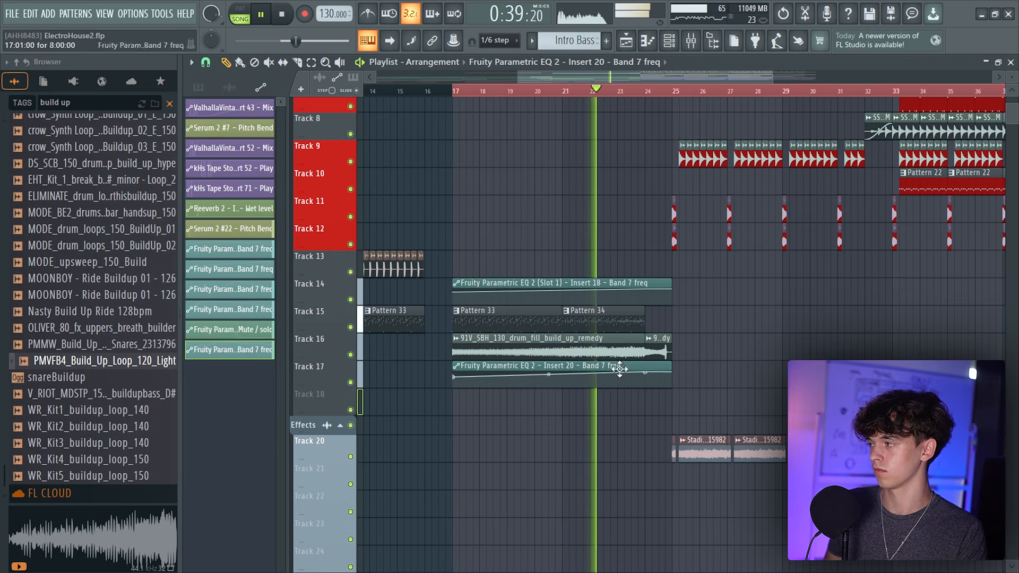
Open Pattern 34 from Track 15 in the piano roll and audition it in pattern mode, undoing a stray edit
scroll(85, 318, "up", 5)
left_click(603, 317)
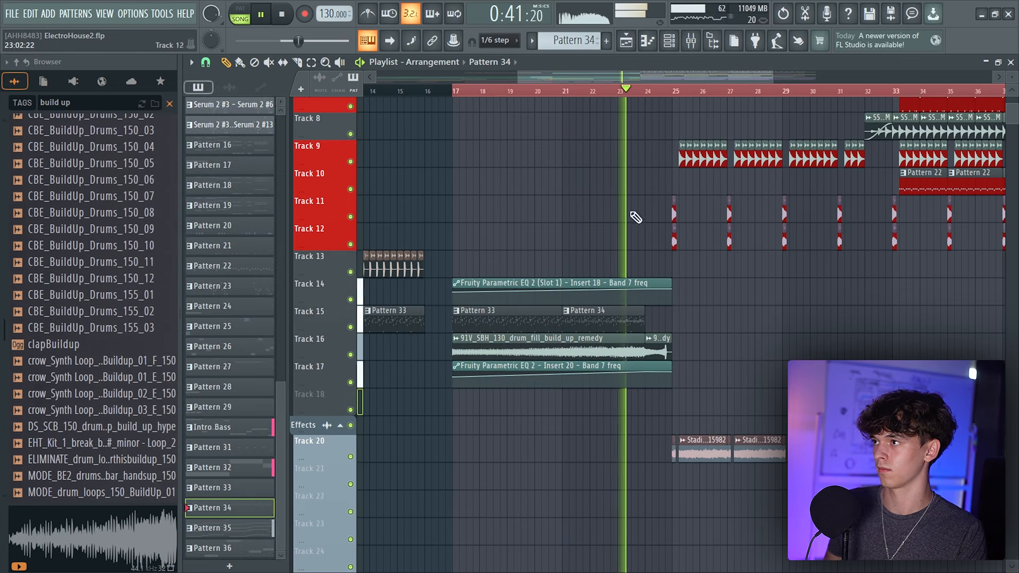
left_click(647, 41)
key("space")
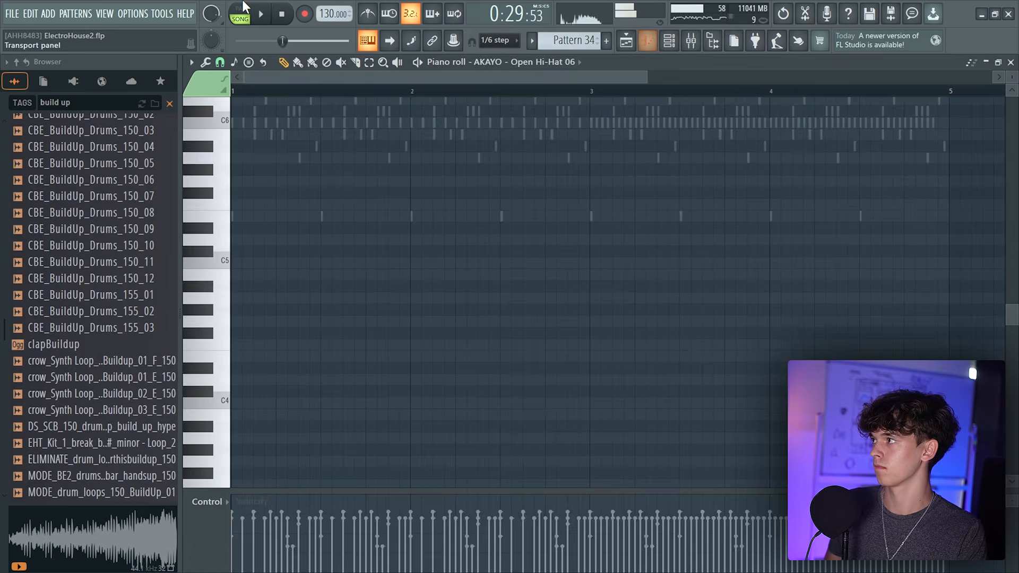
left_click(242, 9)
scroll(467, 271, "up", 4)
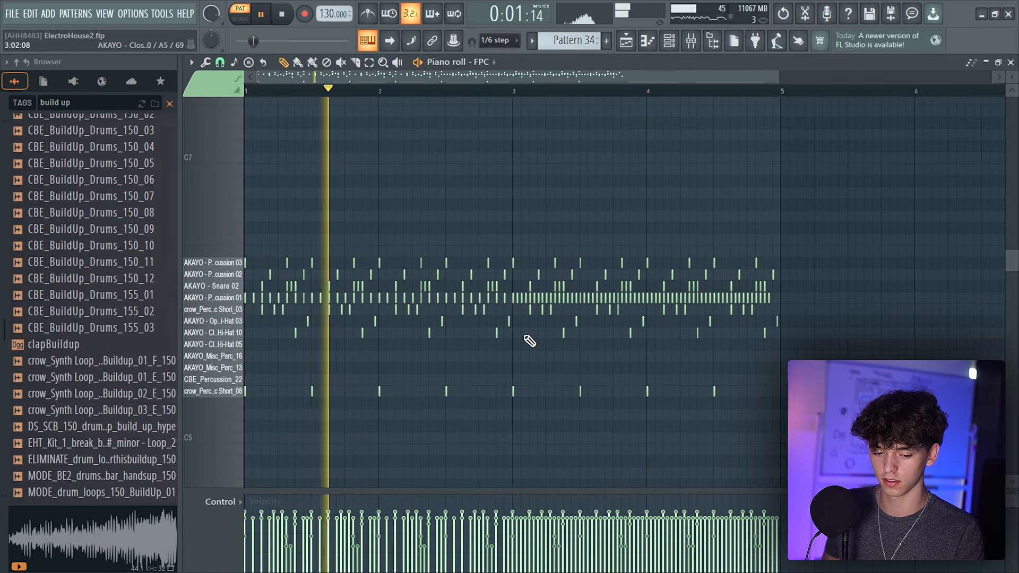
key("space")
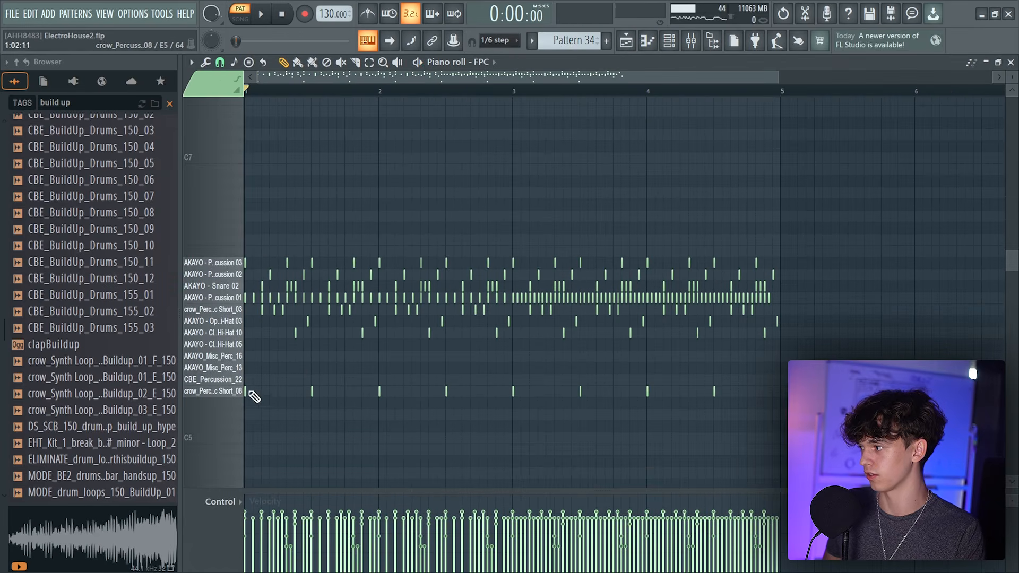
key("space")
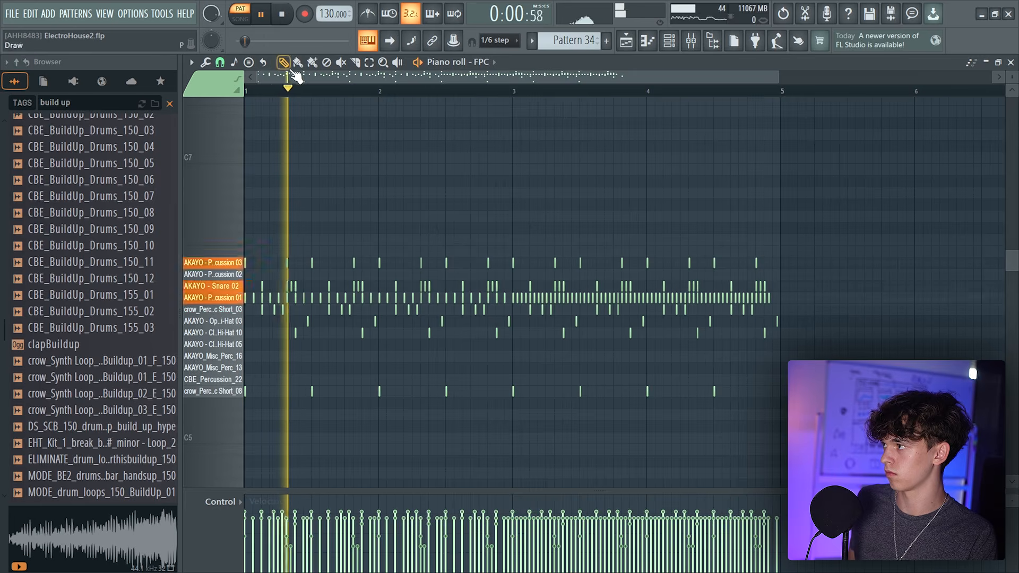
scroll(297, 77, "up", 2)
scroll(298, 77, "down", 4)
key("ctrl+z")
key("space")
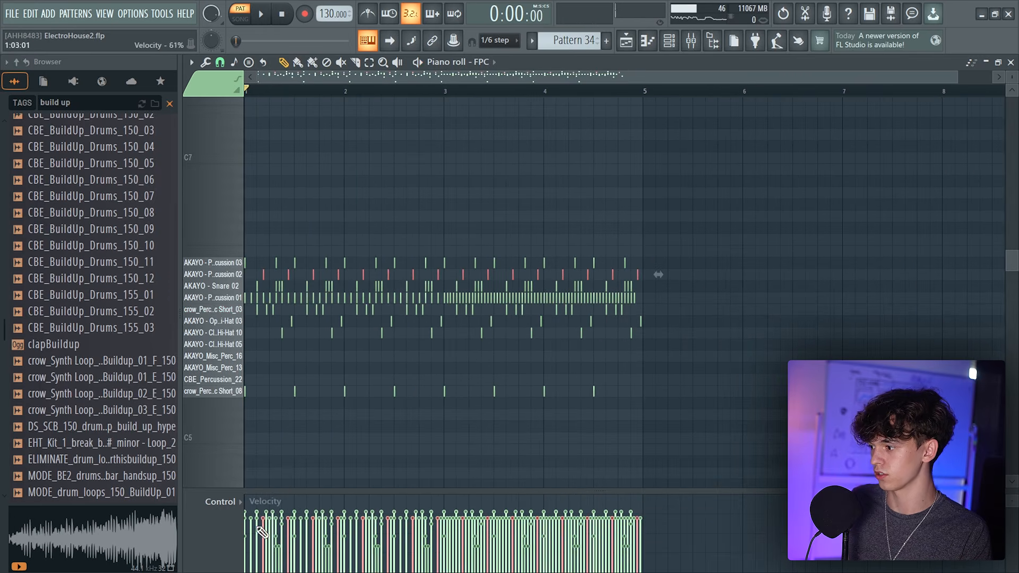
Scale the velocities of the selected percussion notes with the piano roll's level scaling tool
key("alt+x")
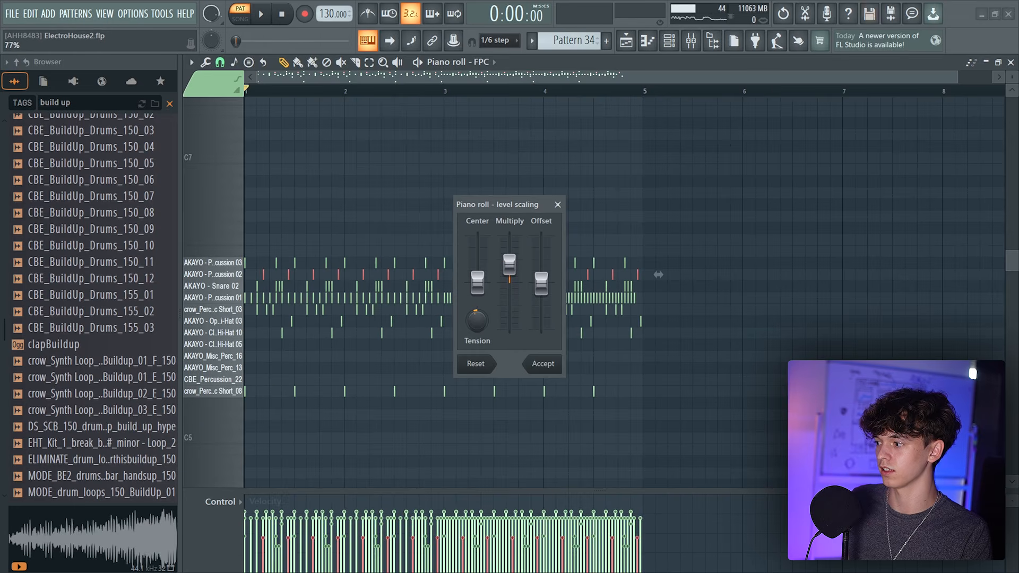
key("space")
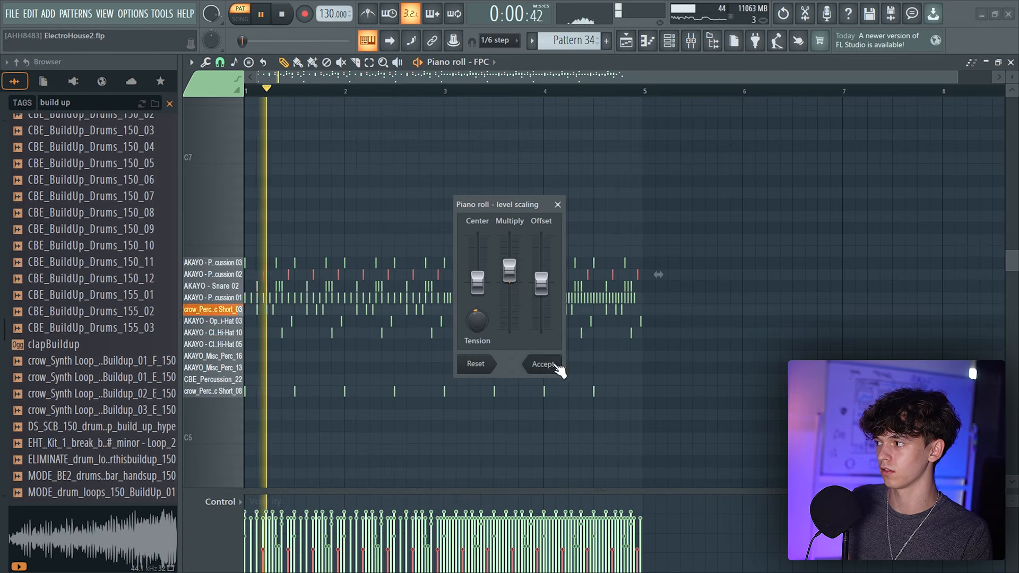
left_click(543, 364)
Return to the playlist and open Pattern 33 in the piano roll to review its percussion notes
left_click(626, 40)
left_click(649, 40)
key("space")
key("alt+x")
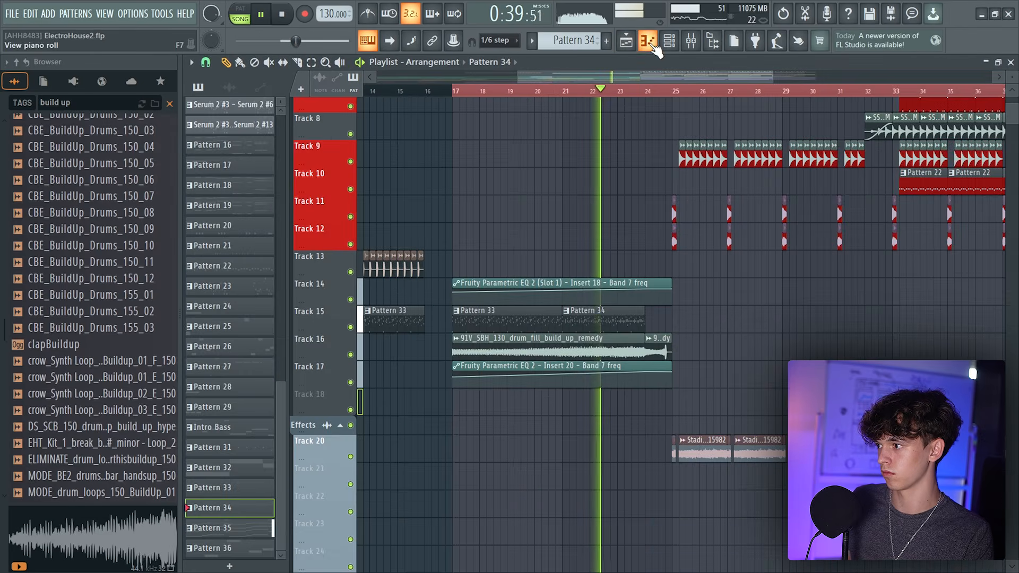
key("F7")
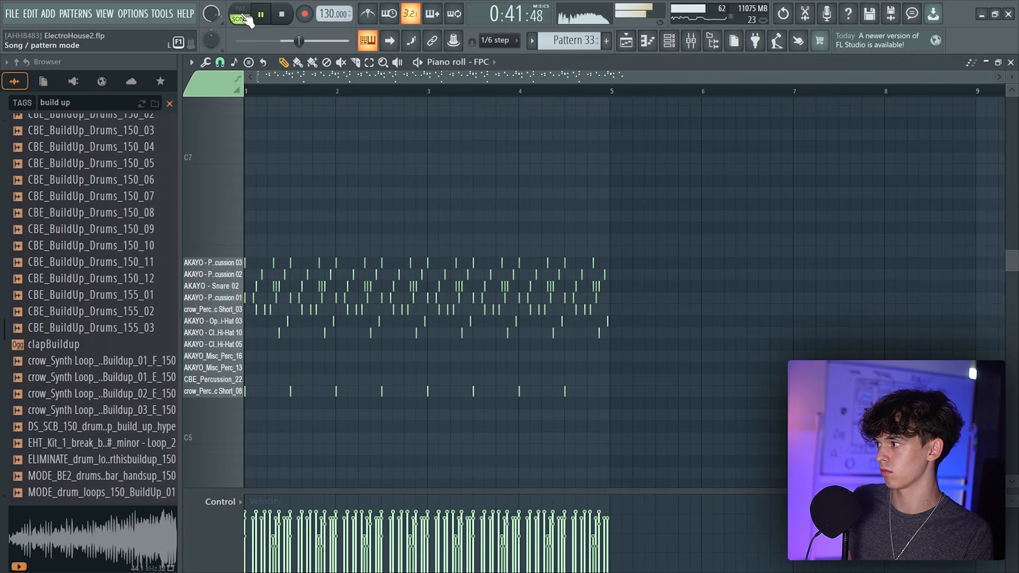
key("l")
left_click_drag(619, 260, 245, 279)
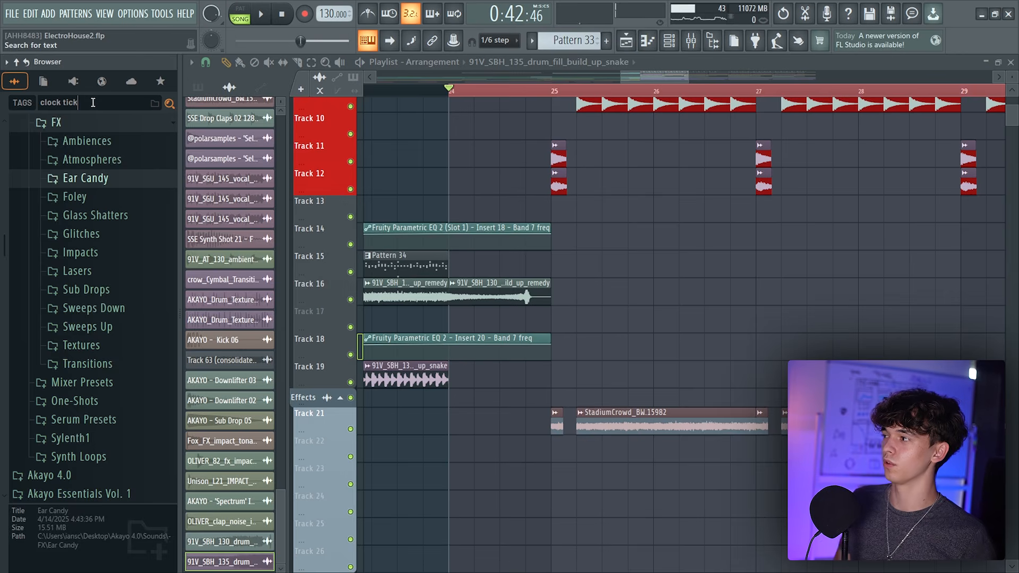
Search the browser for "clock tick" and place MOONBOY - Acid Clock Ticking - 128 on Track 17 around bar 24
type("clock tick")
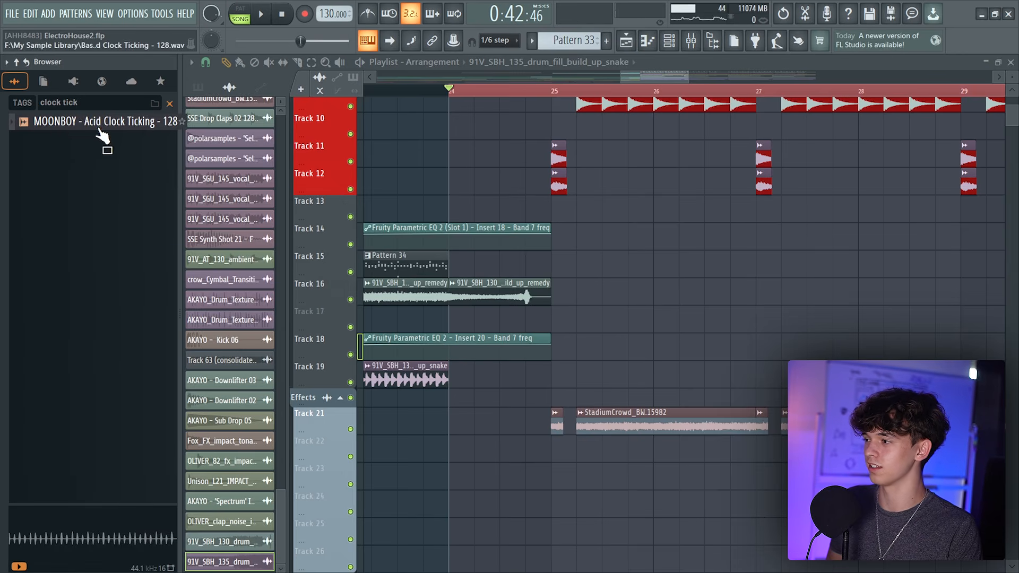
left_click_drag(100, 131, 456, 317)
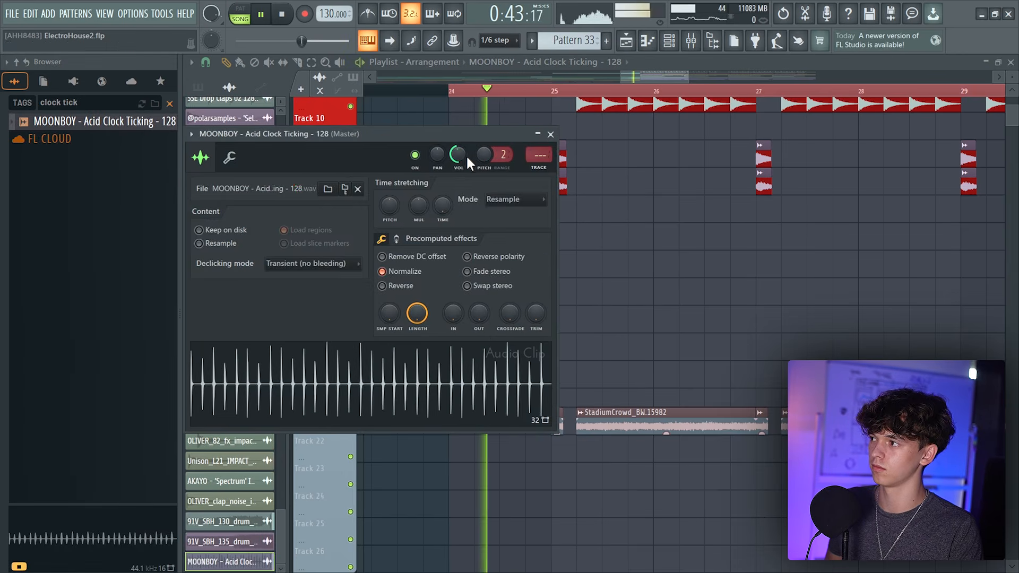
left_click(550, 135)
scroll(535, 75, "down", 6)
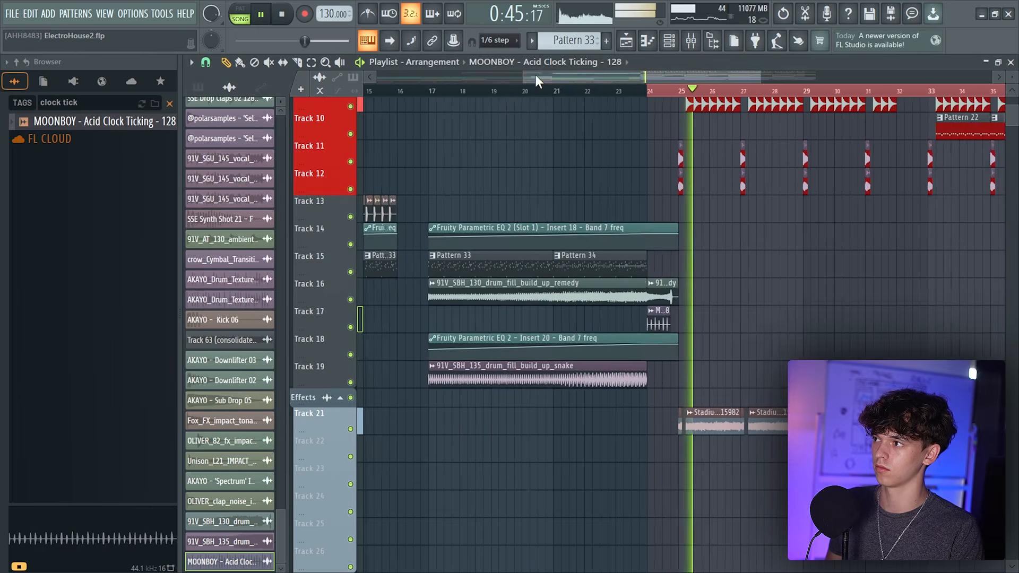
Add further Acid Clock Ticking clips on Track 17 at bars 32 and 40
key("space")
scroll(633, 328, "up", 3)
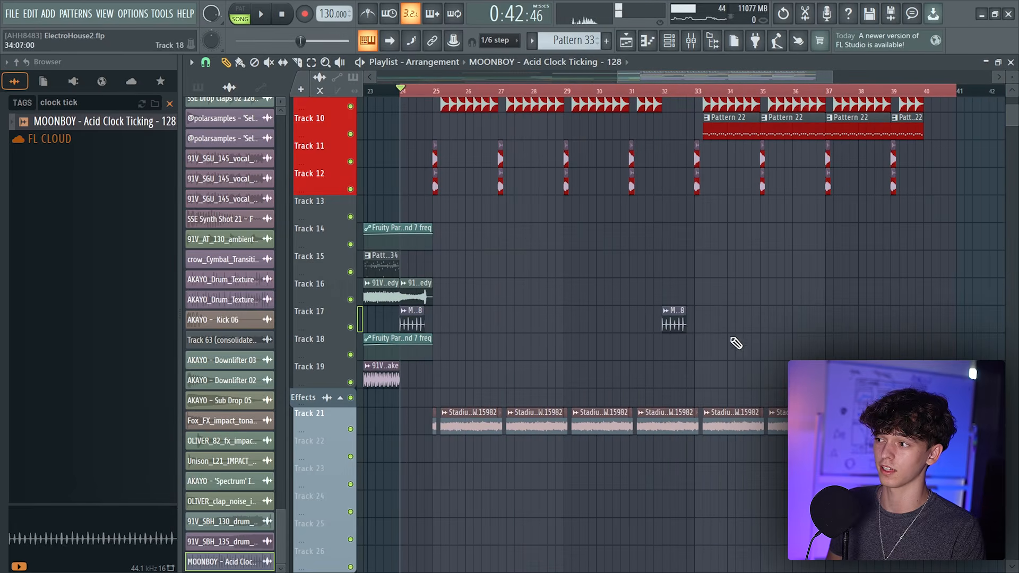
left_click_drag(686, 310, 693, 309)
left_click(927, 325)
Play back the build-up section with the new clock-tick clips
key("space")
left_click(655, 91)
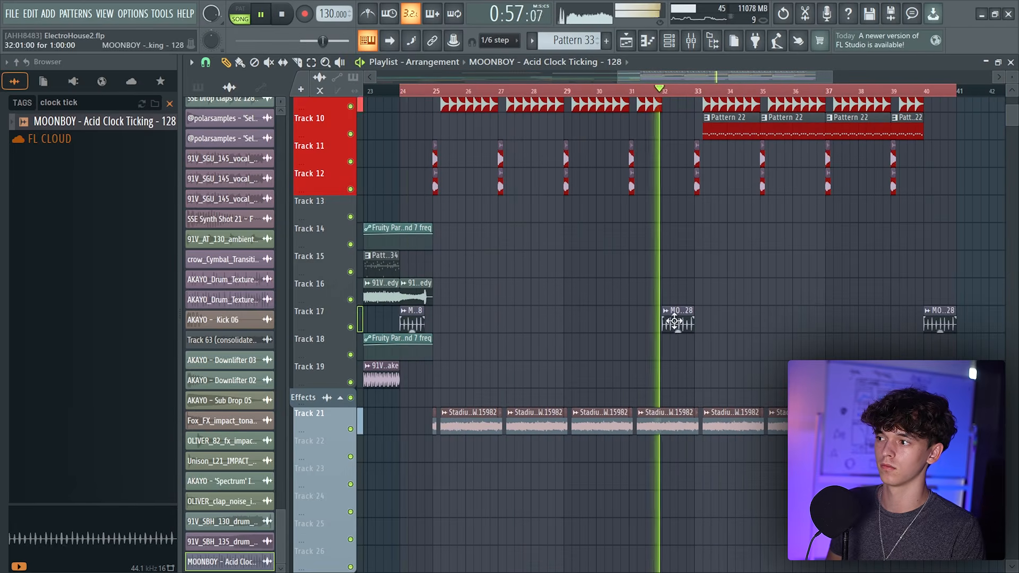
double_click(673, 327)
mouse_move(665, 77)
left_mouse_down()
mouse_move(673, 98)
mouse_move(647, 69)
left_mouse_up()
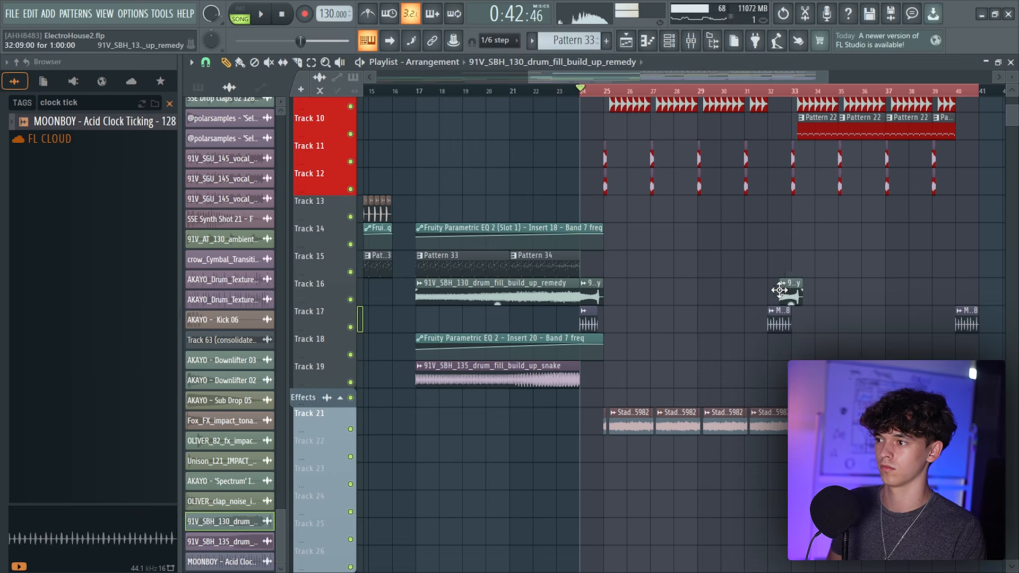
left_click_drag(578, 73, 613, 78)
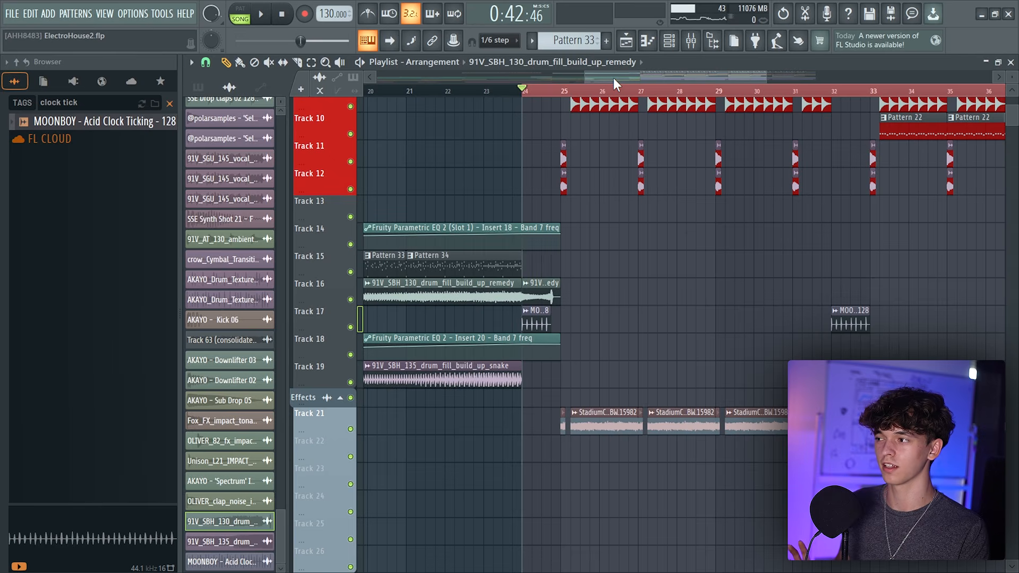
left_click(170, 104)
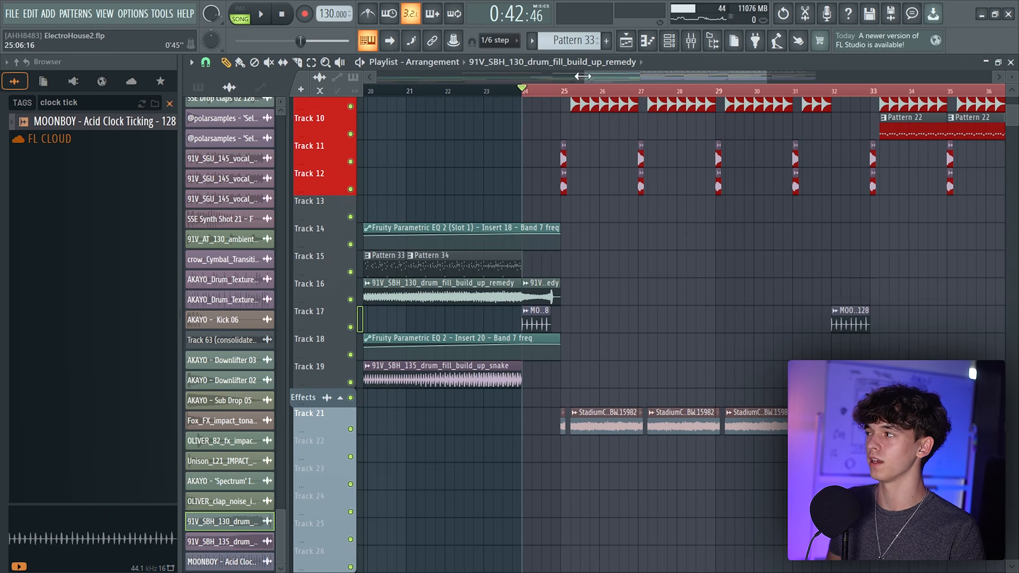
left_click_drag(587, 77, 600, 71)
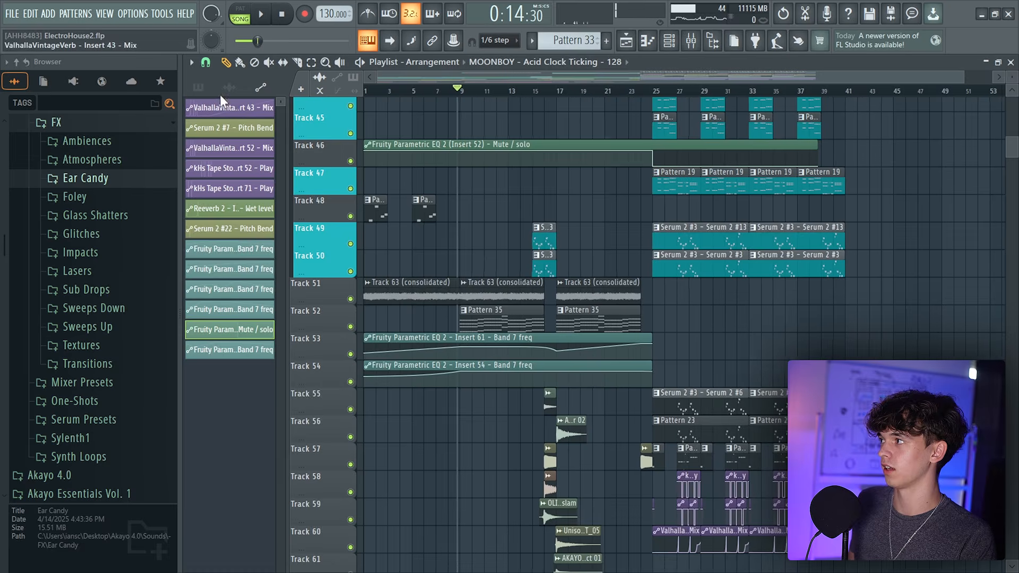
Set snapping to Bar and paint a copy of the Track 63 (consolidated) clip on Track 51 at bar 45
left_click(206, 63)
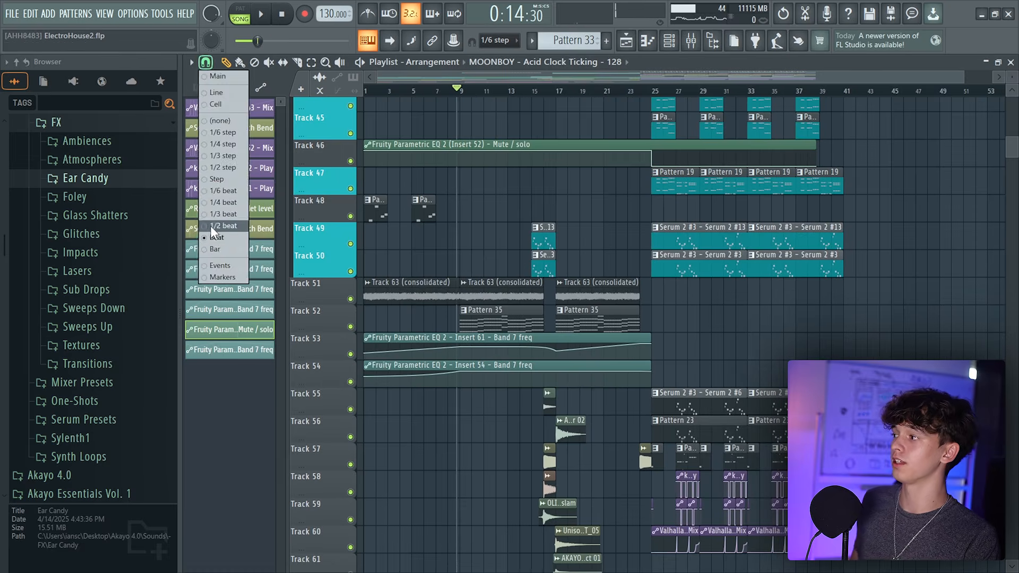
left_click(215, 249)
left_click(471, 293)
left_click(837, 290)
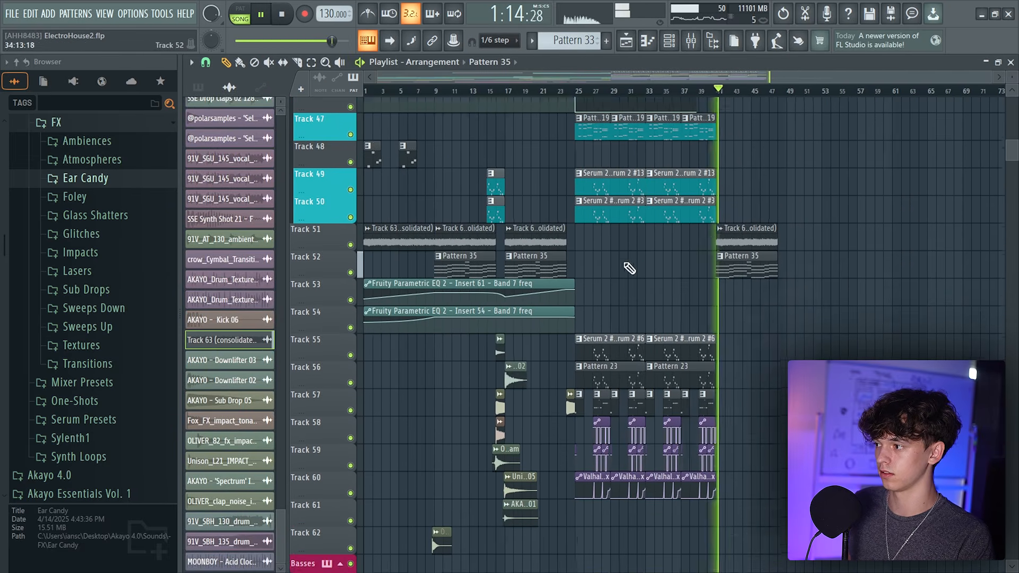
Paint a copy of the Insert 61 Band 7 freq automation clip on Track 53 starting at bar 41
scroll(446, 481, "down", 5)
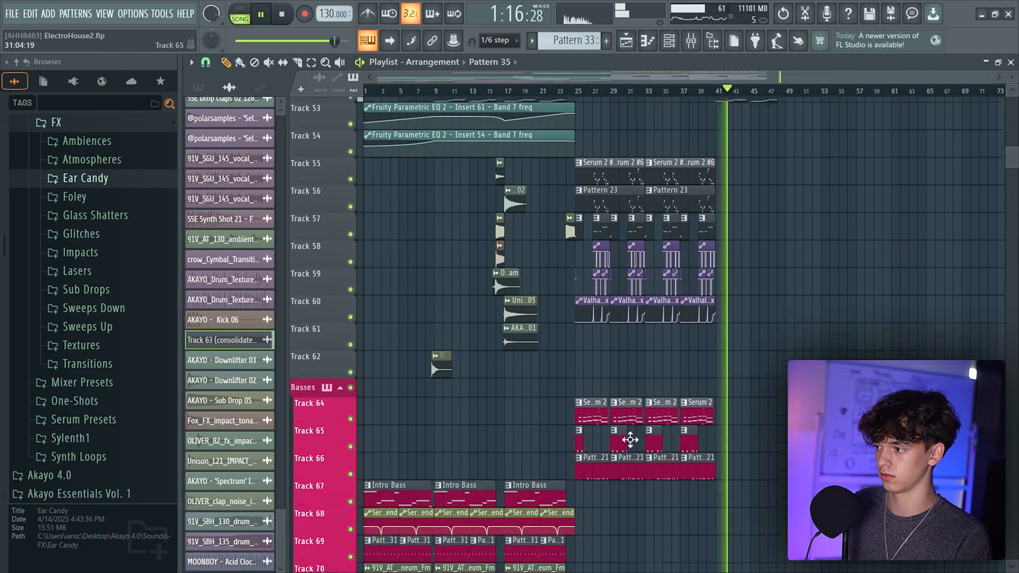
scroll(642, 396, "up", 8)
left_click(504, 398)
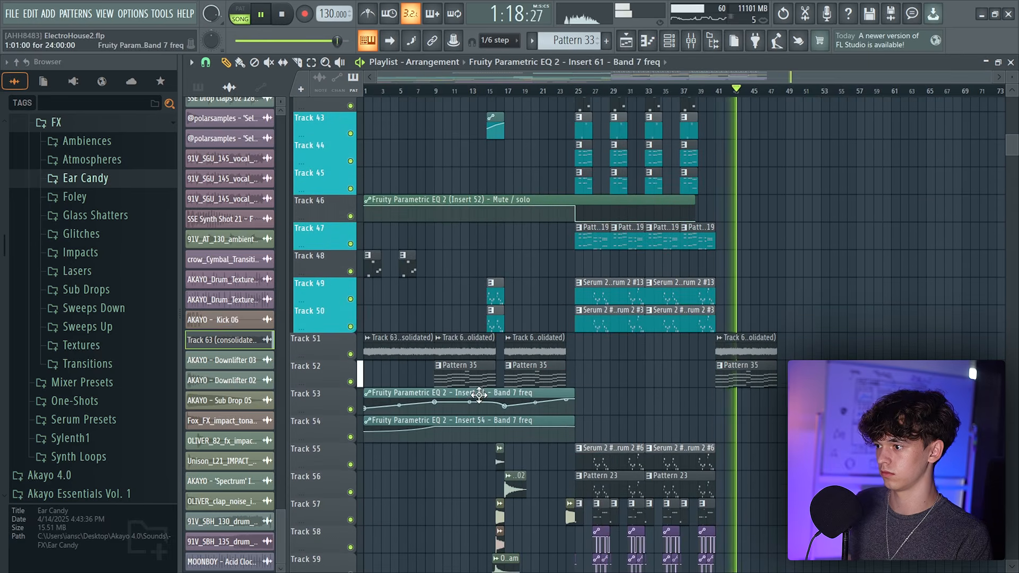
left_click(719, 407)
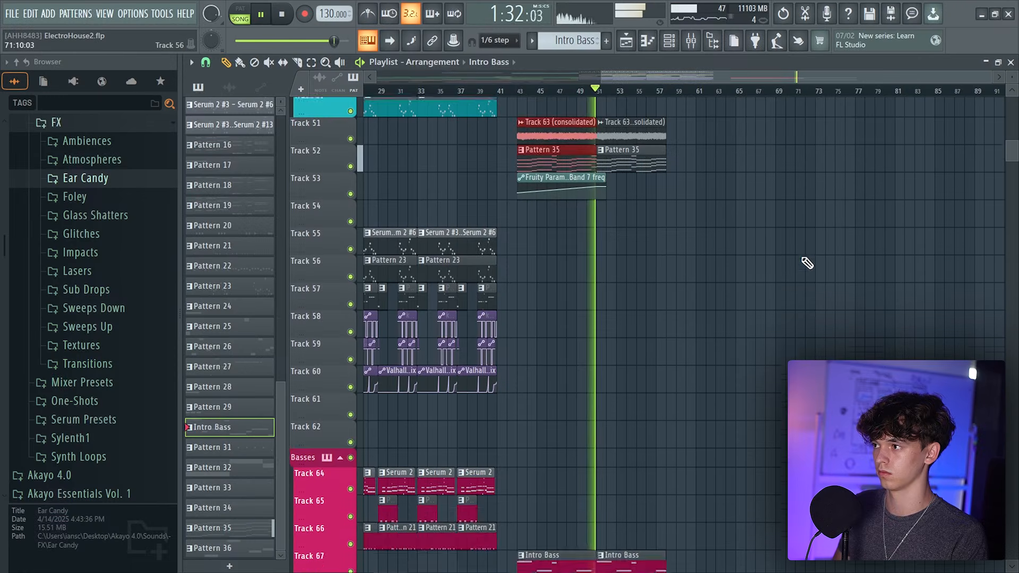
Open the Serum 2 #24 pattern in the piano roll and transpose all its notes down one octave
scroll(809, 261, "up", 1)
scroll(816, 289, "down", 4)
scroll(784, 282, "up", 3)
double_click(537, 198)
scroll(587, 91, "down", 2)
scroll(807, 345, "down", 4)
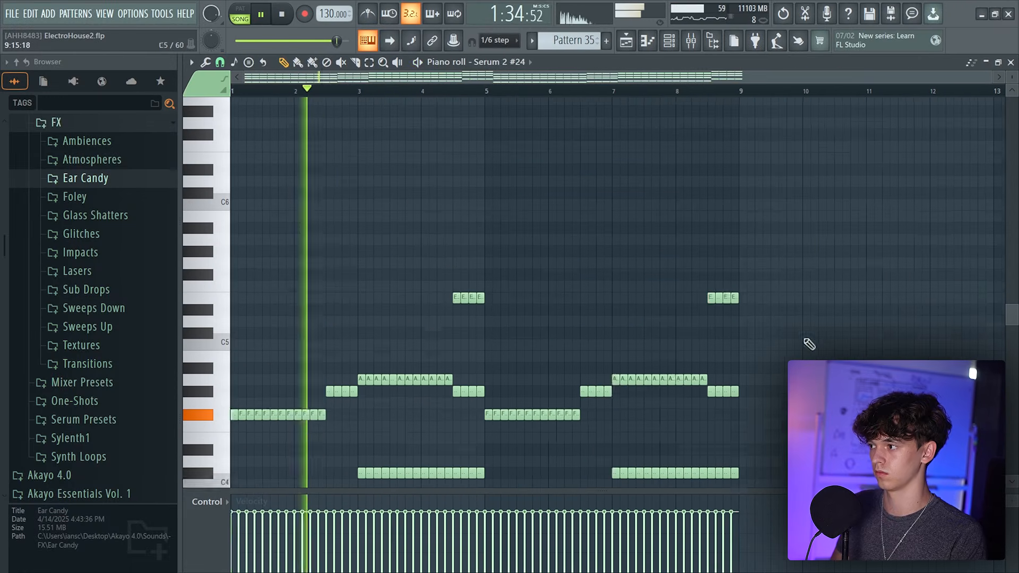
left_click_drag(843, 194, 393, 229)
key("ctrl+Down")
scroll(519, 209, "down", 3)
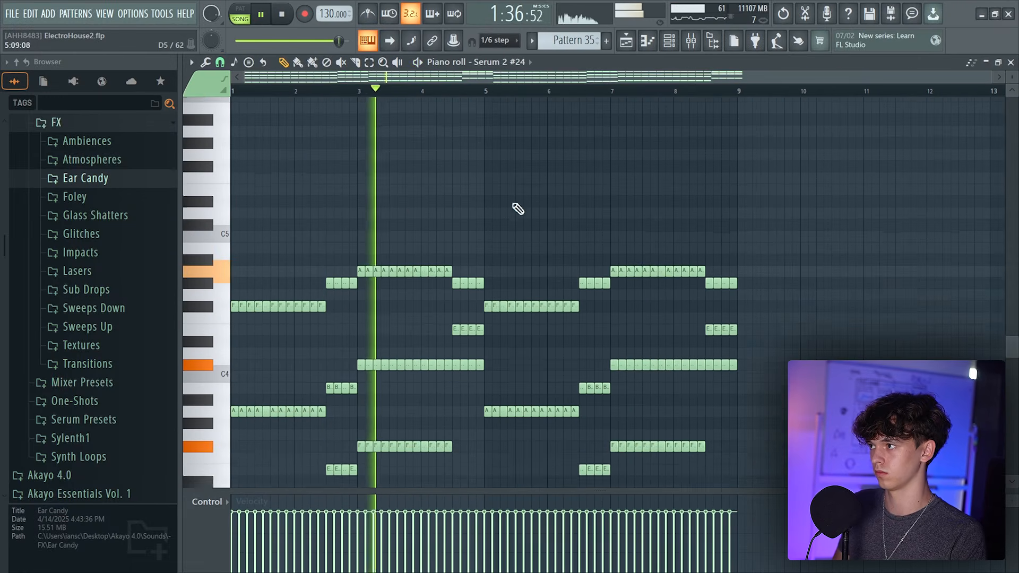
left_click(455, 94)
left_click(648, 41)
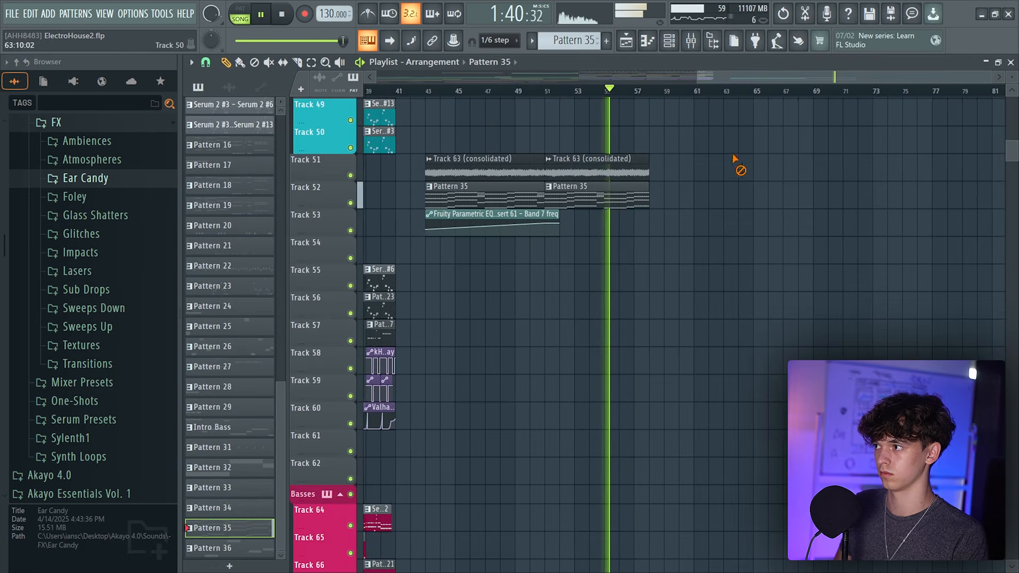
Play back the arrangement around bars 41 to 57 to check the new section
scroll(732, 289, "up", 3)
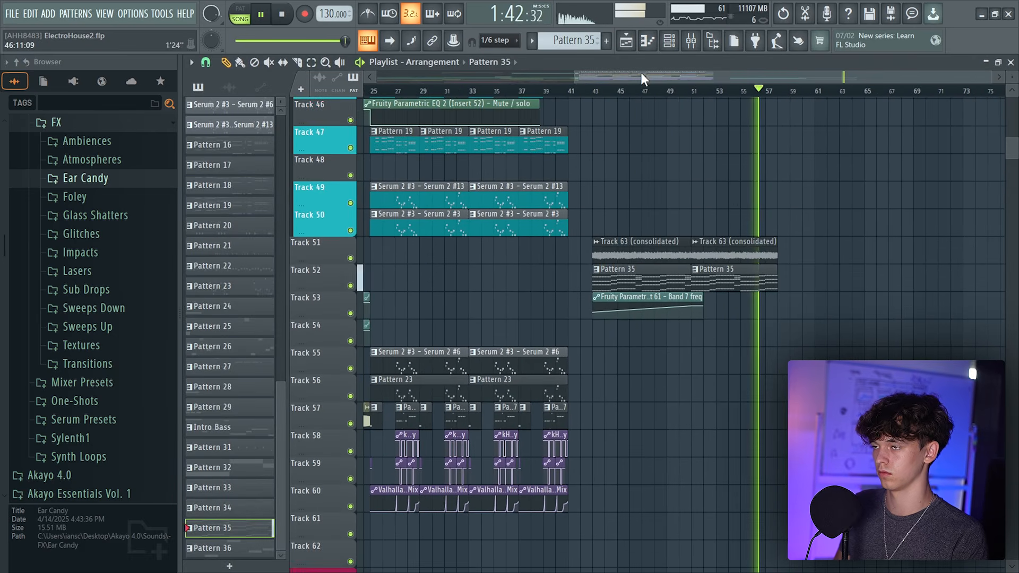
scroll(641, 78, "down", 3)
scroll(898, 269, "down", 3)
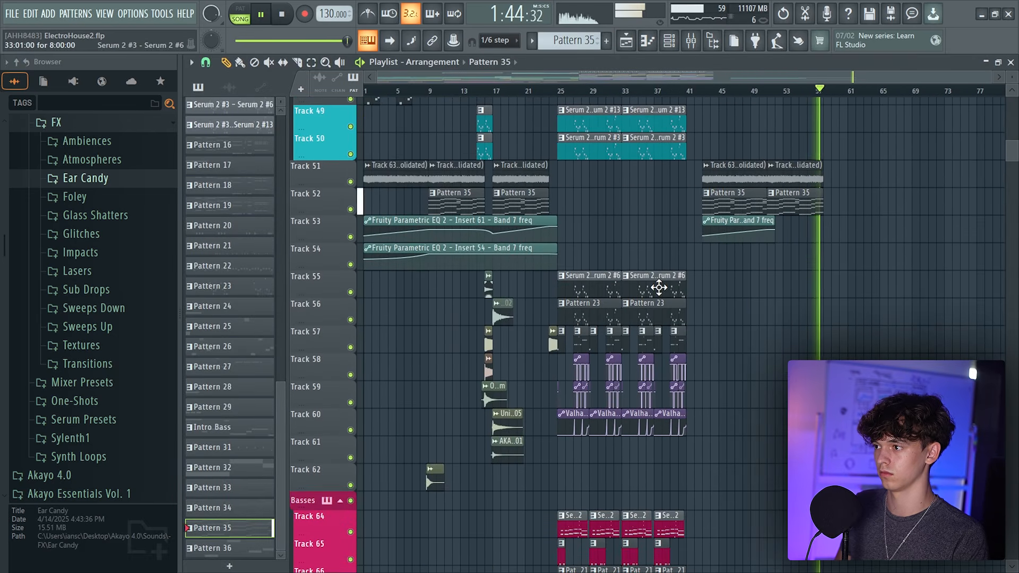
left_click(661, 285)
key("space")
scroll(676, 197, "up", 4)
scroll(853, 78, "up", 3)
left_click(766, 93)
scroll(807, 337, "down", 3)
scroll(732, 414, "right", 3)
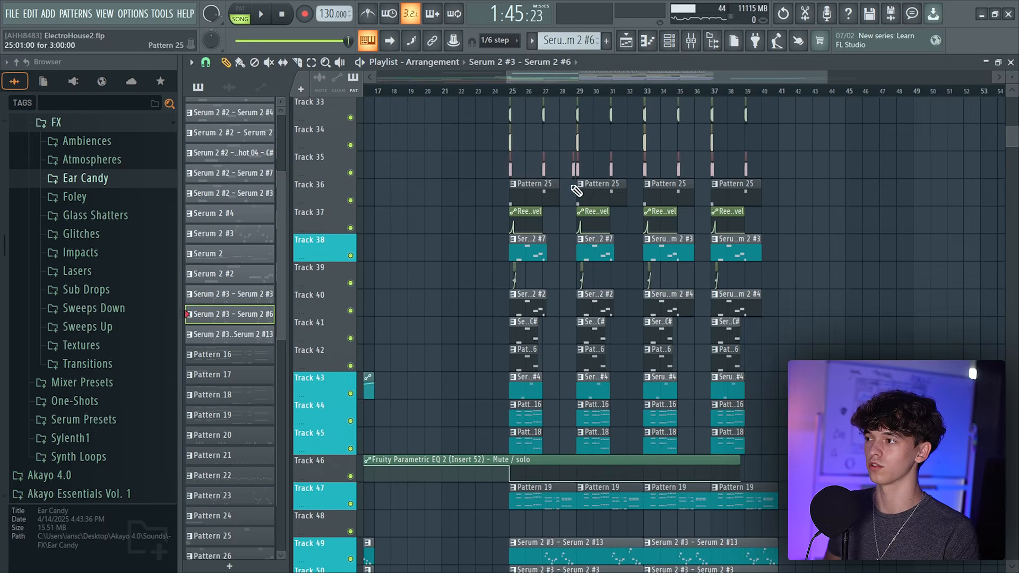
Copy the Track 38–45 chord and pluck clips from bar 25 to around bar 59 and play that section
left_click(537, 184)
key("space")
left_click(516, 92)
scroll(523, 133, "up", 2)
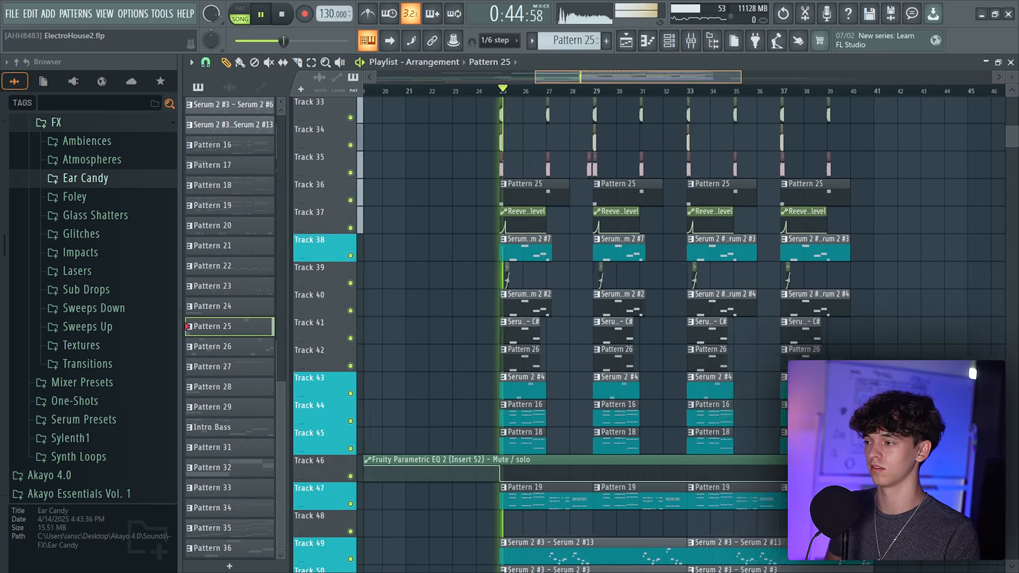
scroll(514, 321, "down", 4)
key("space")
scroll(595, 81, "down", 3)
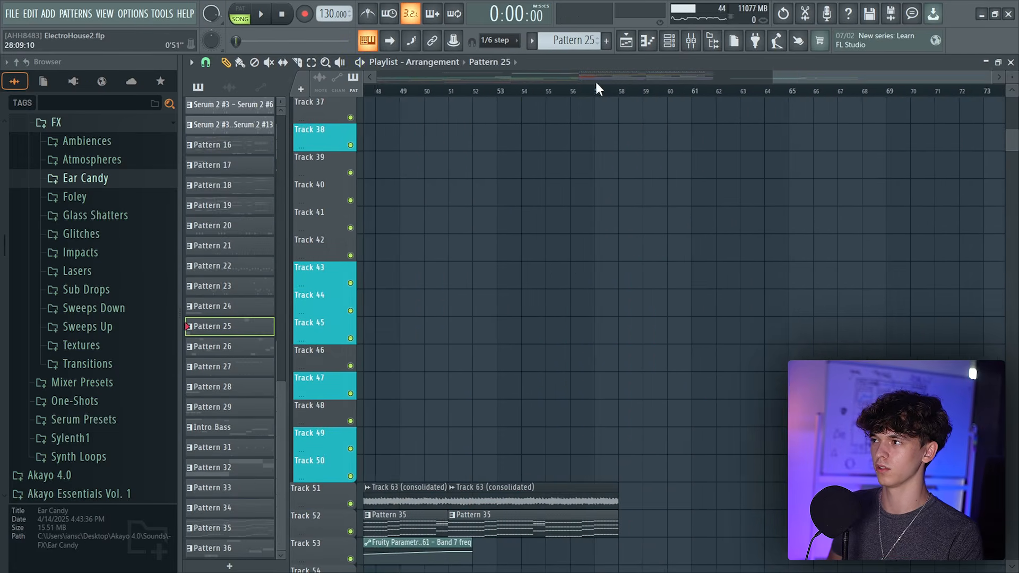
left_click(591, 86)
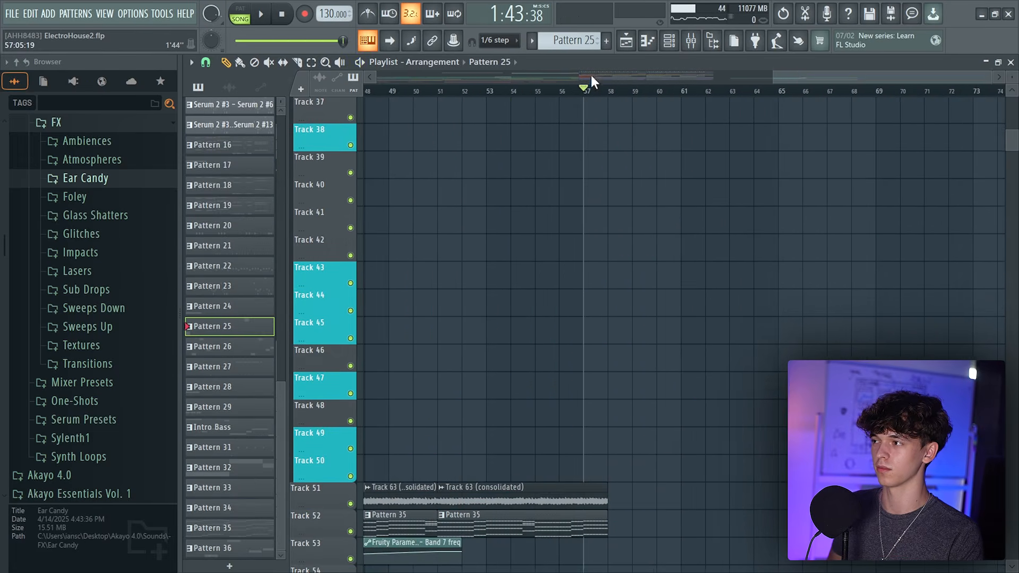
left_click(587, 89)
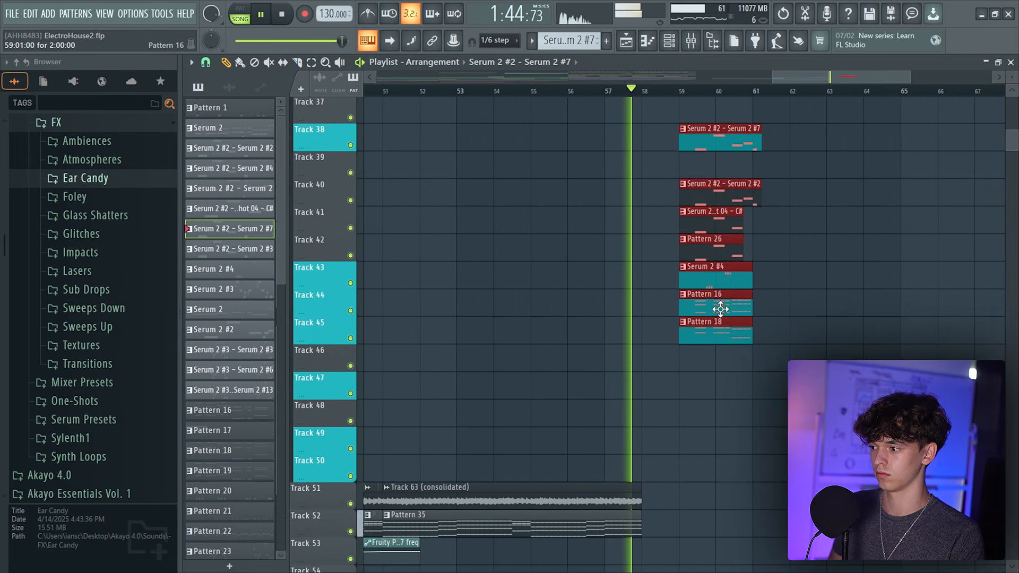
scroll(725, 316, "down", 4)
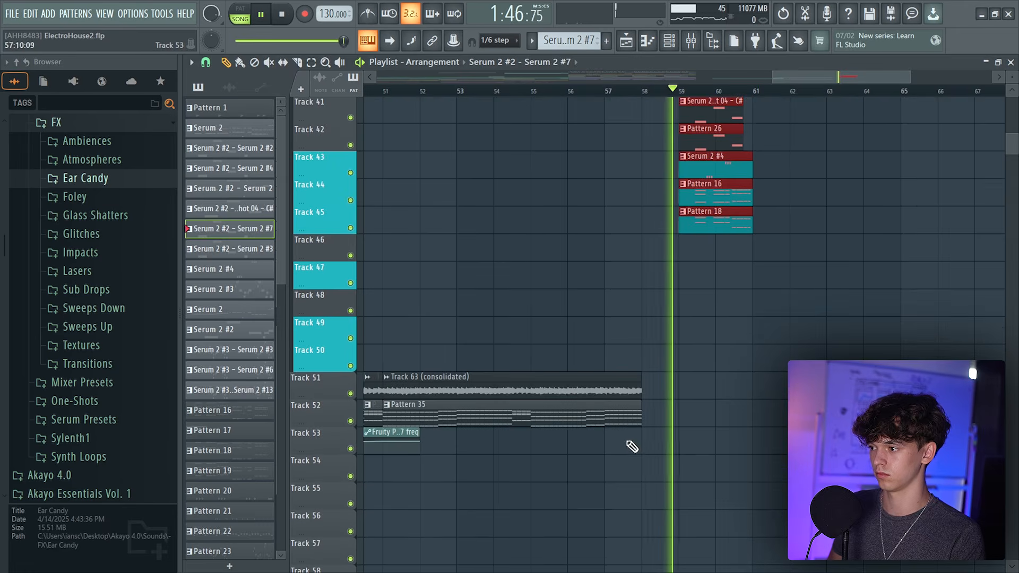
left_click_drag(775, 78, 813, 77)
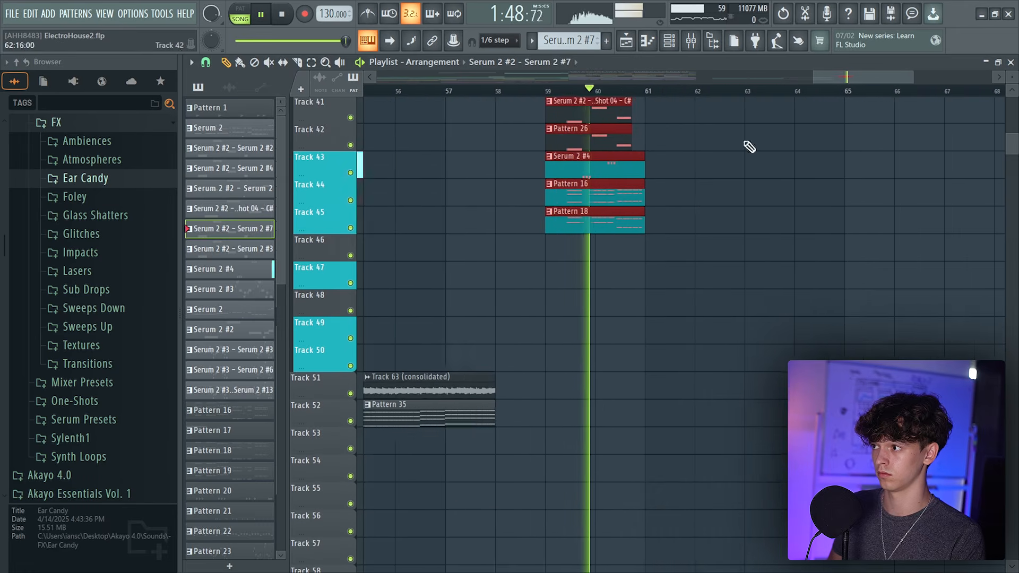
scroll(749, 146, "up", 5)
key("space")
scroll(845, 232, "down", 2)
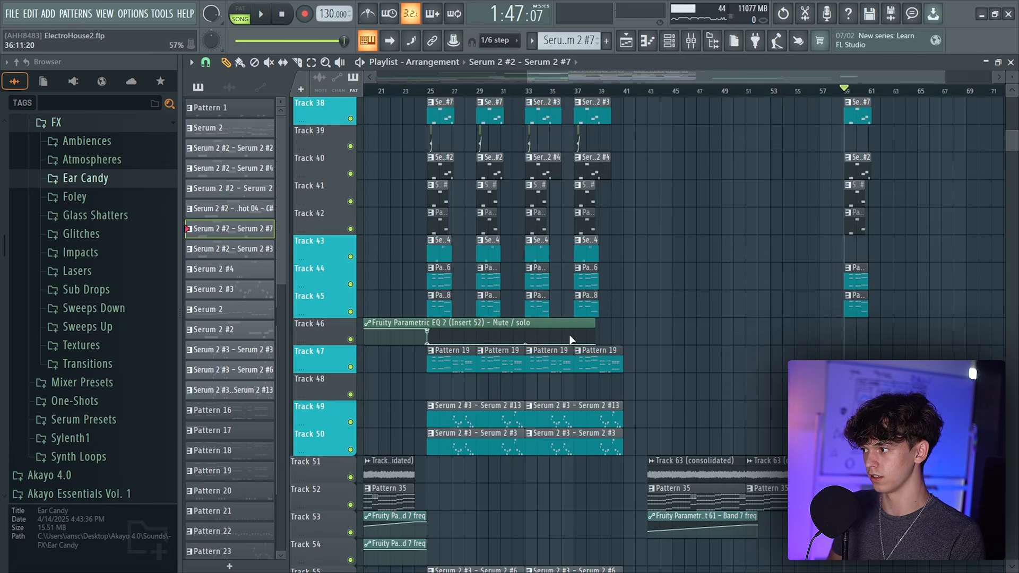
Paint a Serum 2 bass clip on Track 64 starting at bar 59
scroll(561, 345, "down", 3)
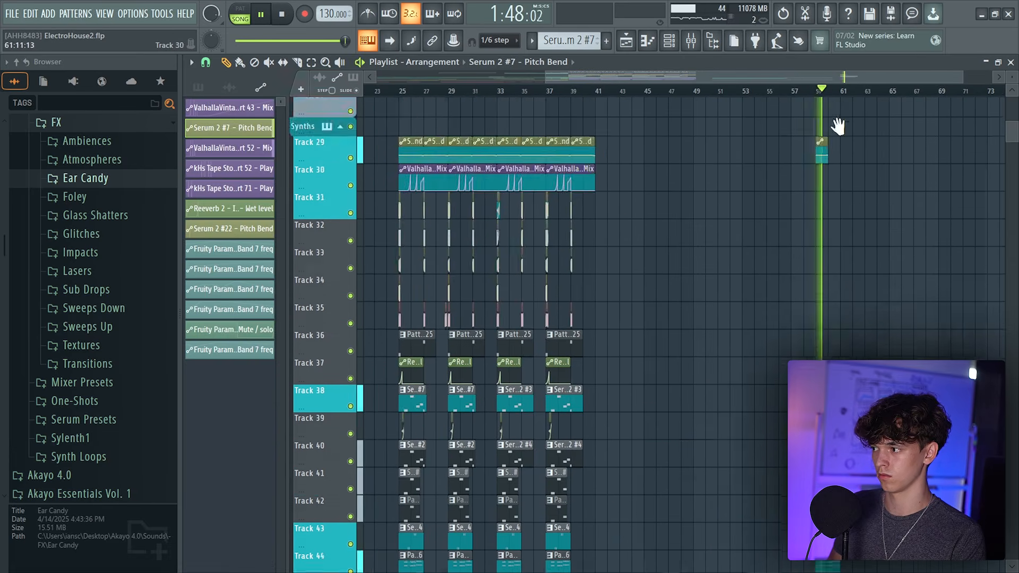
scroll(546, 371, "down", 8)
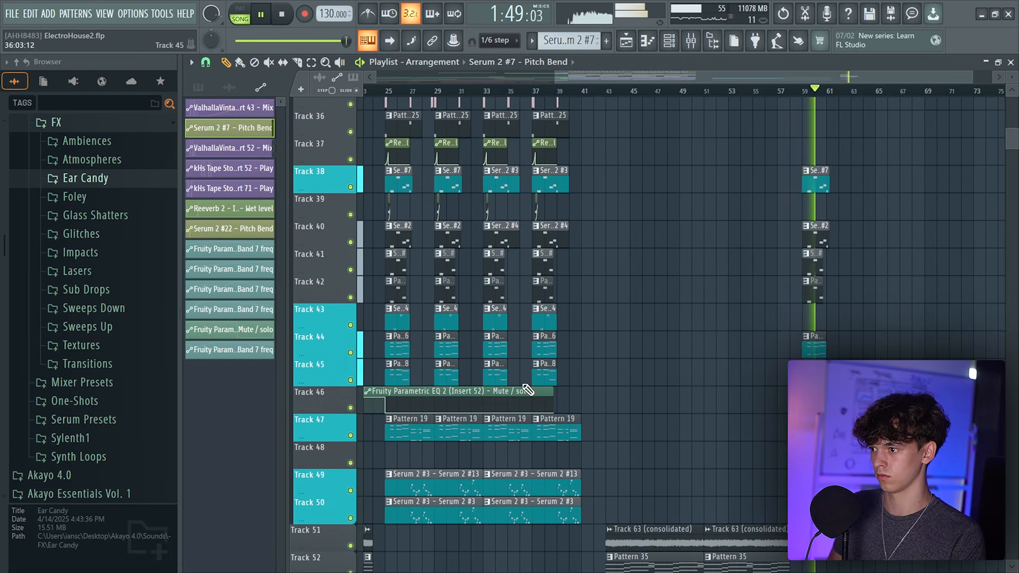
left_click(403, 433)
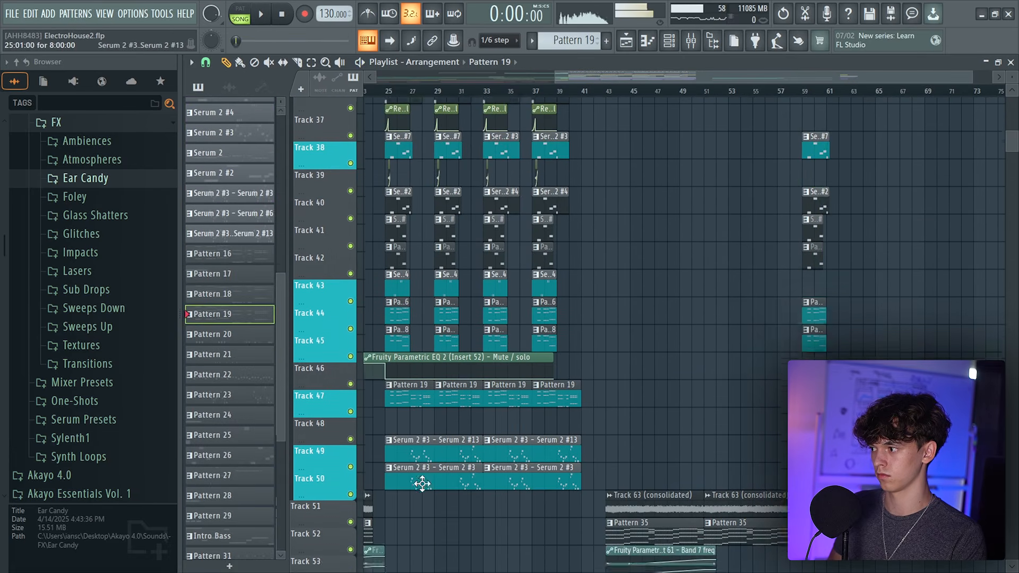
scroll(435, 452, "down", 5)
scroll(449, 424, "down", 4)
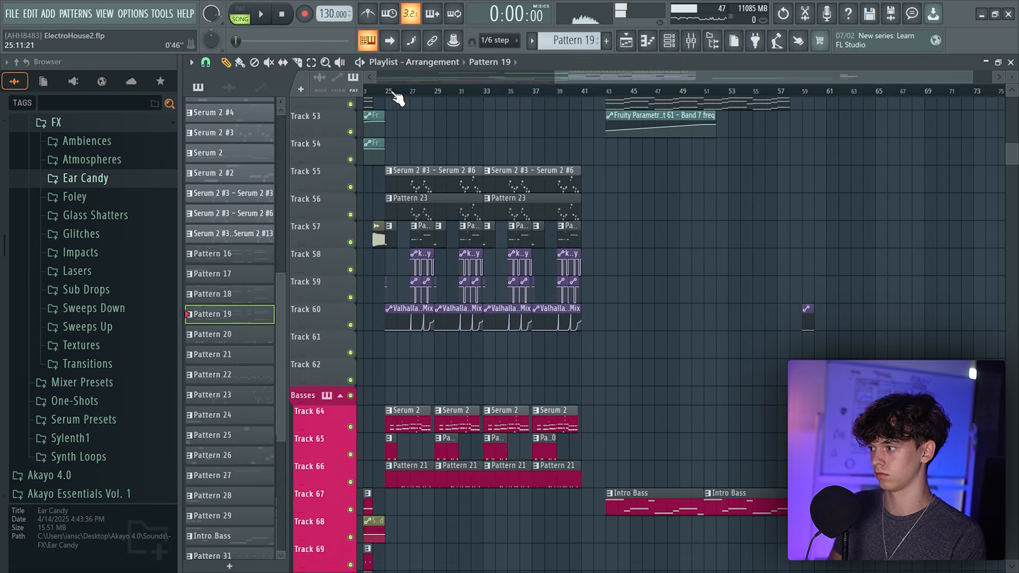
left_click(420, 412)
key("space")
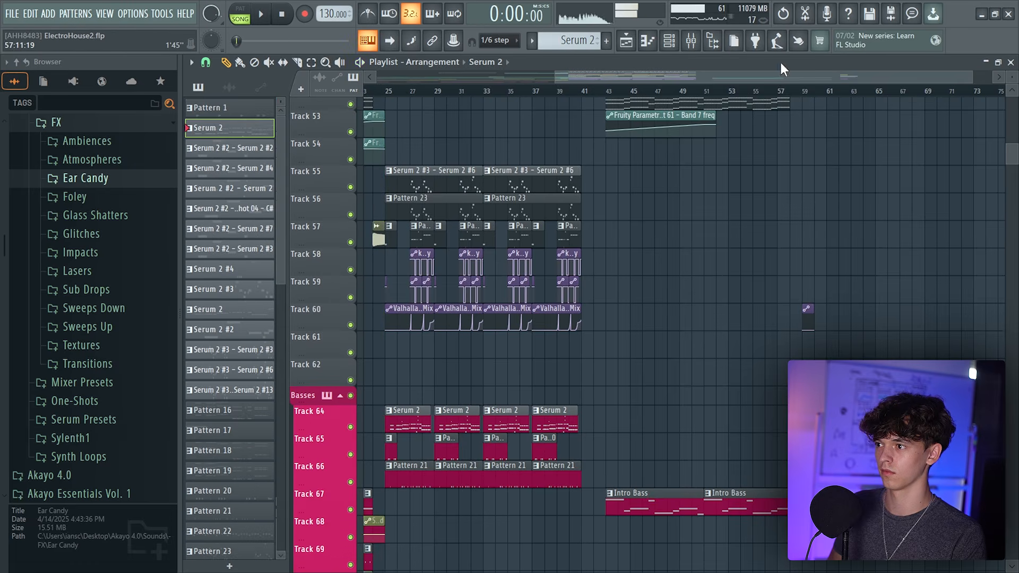
scroll(769, 90, "up", 4)
left_click(727, 90)
left_click(596, 440)
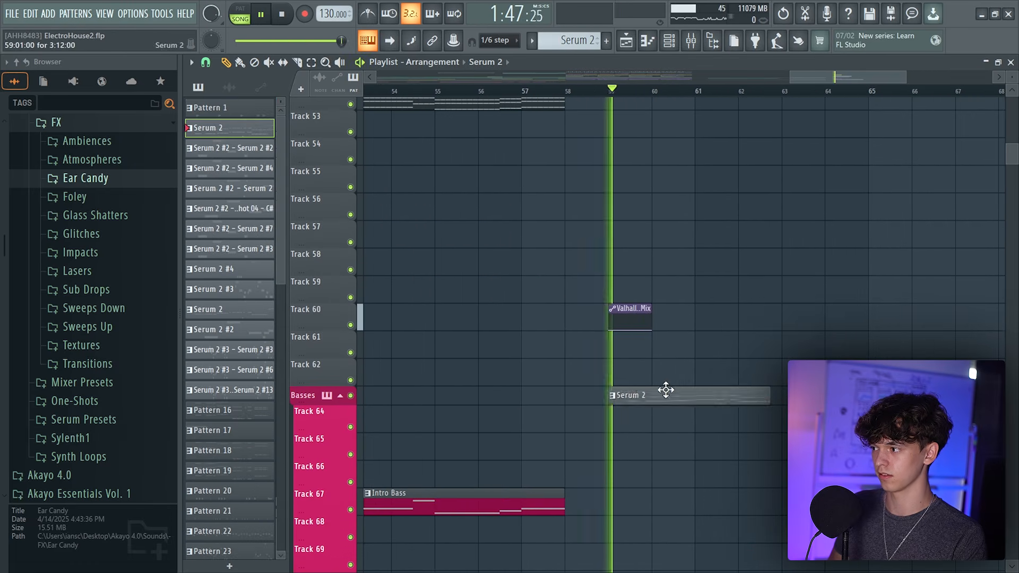
left_click_drag(666, 390, 667, 406)
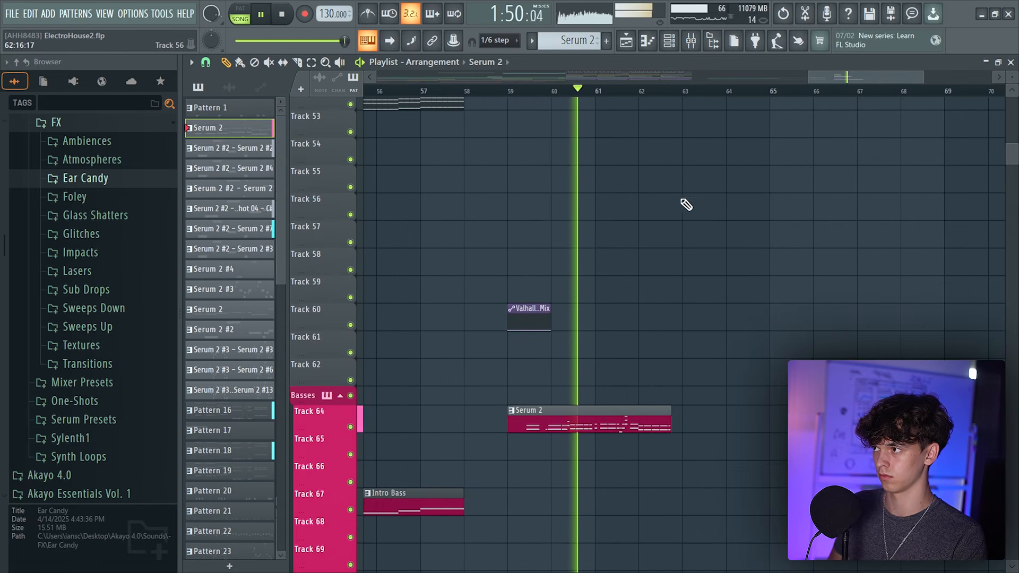
Make the new bar-59 bass clip a unique pattern and open it in the piano roll to audition its notes
key("l")
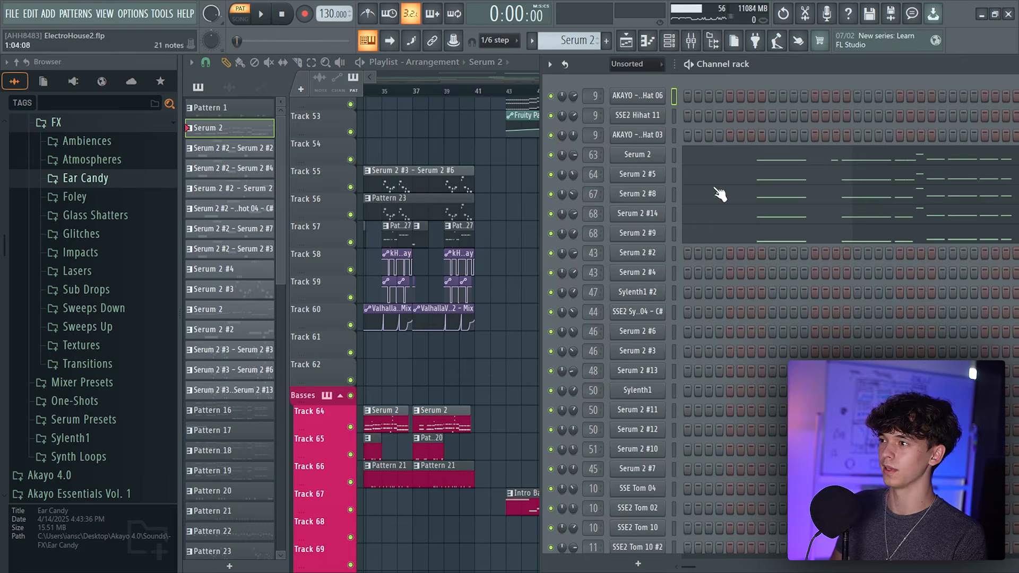
right_click(670, 152)
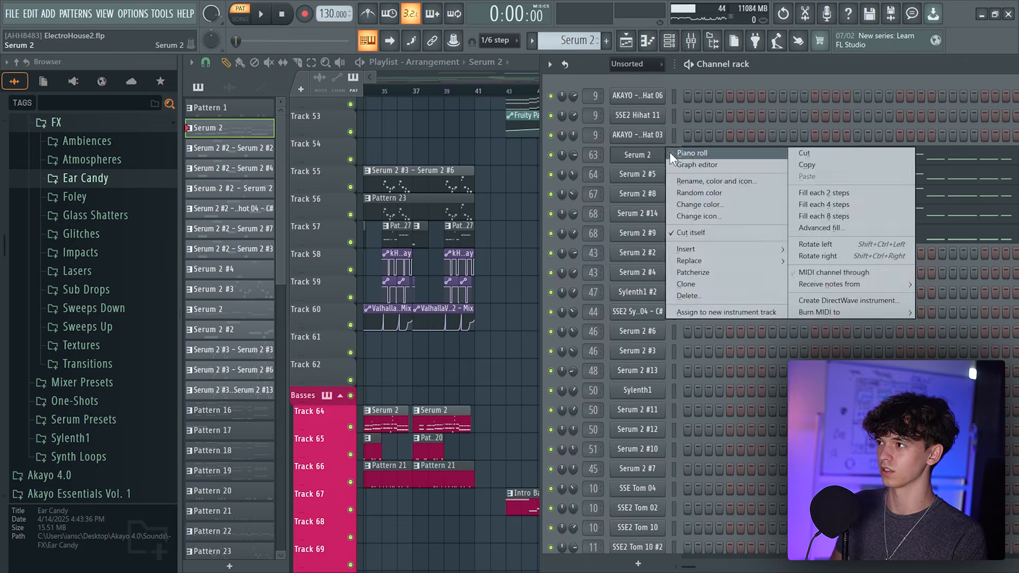
left_click(674, 154)
scroll(587, 80, "up", 3)
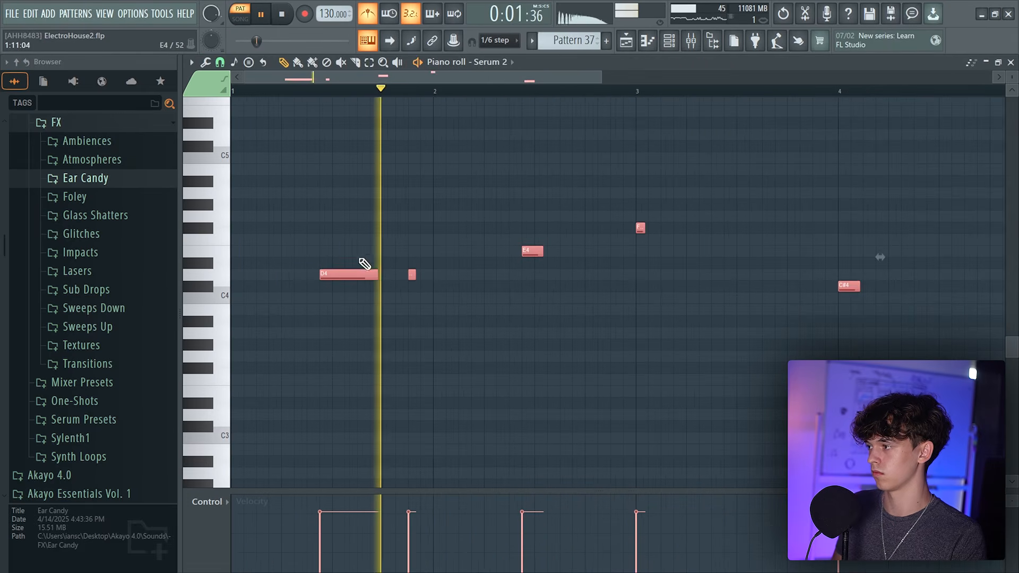
key("space")
right_click(368, 13)
left_click(390, 66)
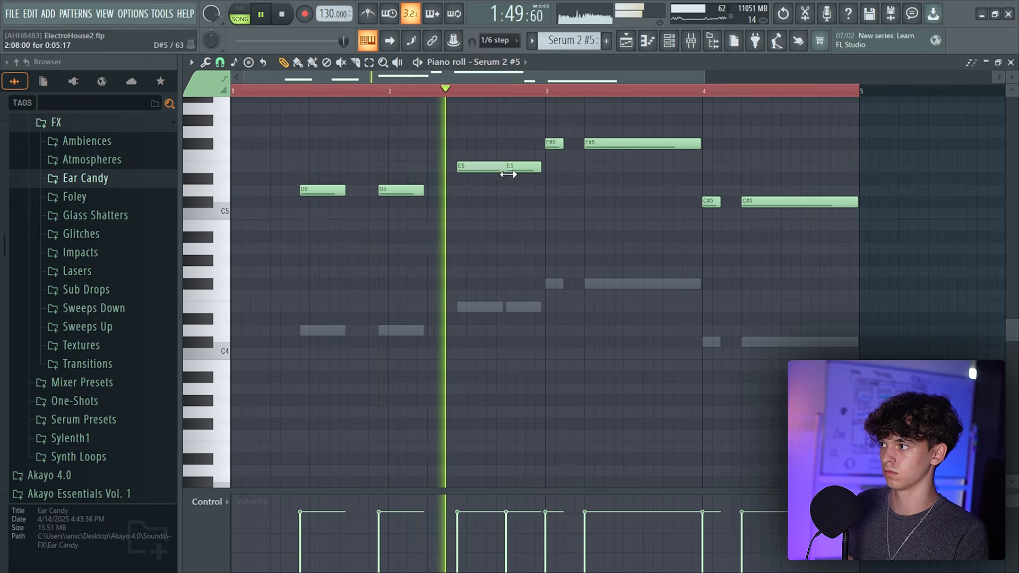
key("F5")
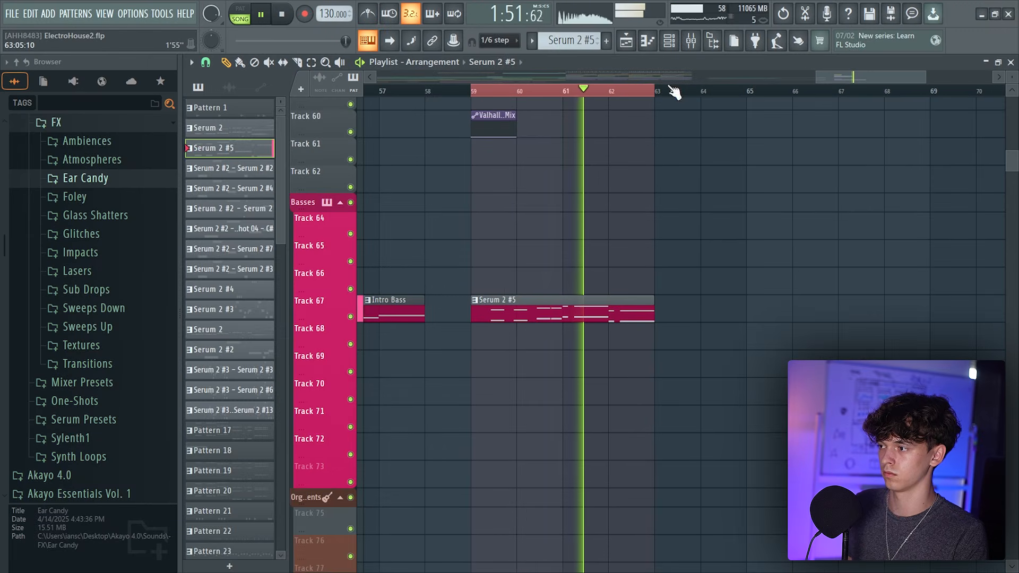
Add a new BBC Symphony Orchestra instrument channel, searching the generator plugin list for labs
scroll(613, 249, "down", 3)
scroll(614, 249, "up", 5)
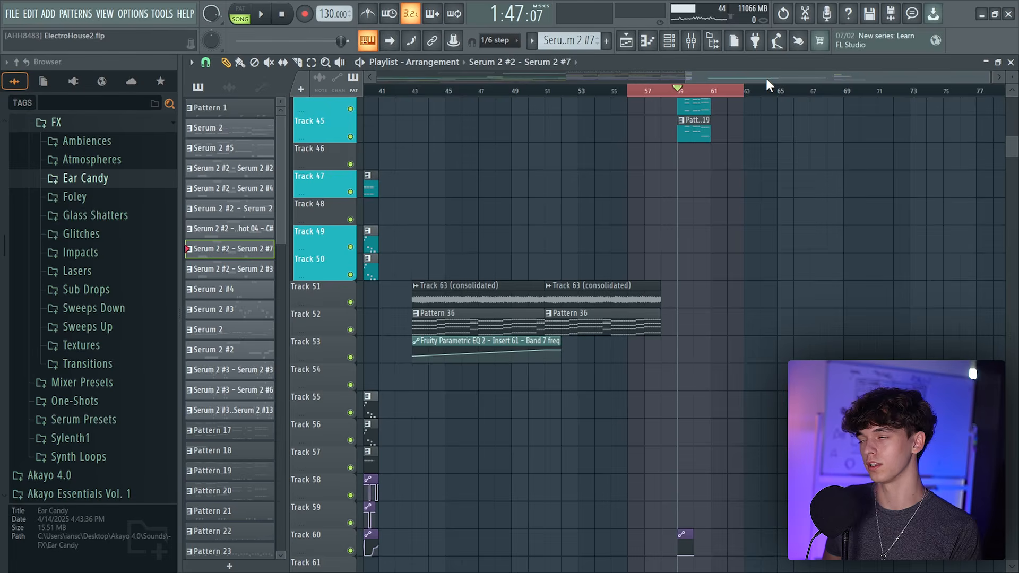
left_click_drag(766, 79, 756, 68)
scroll(714, 200, "up", 3)
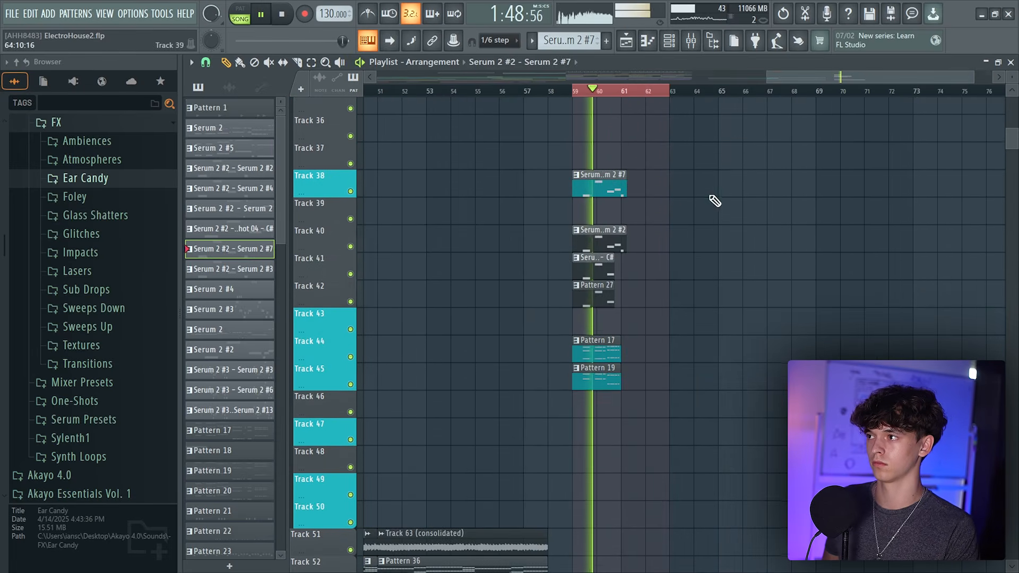
left_click_drag(828, 78, 820, 93)
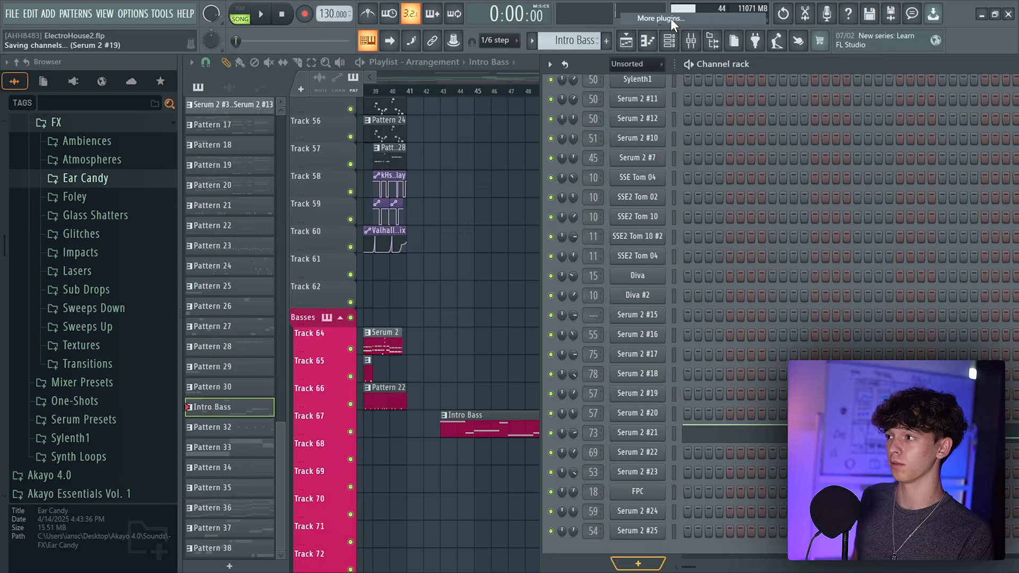
type("labs")
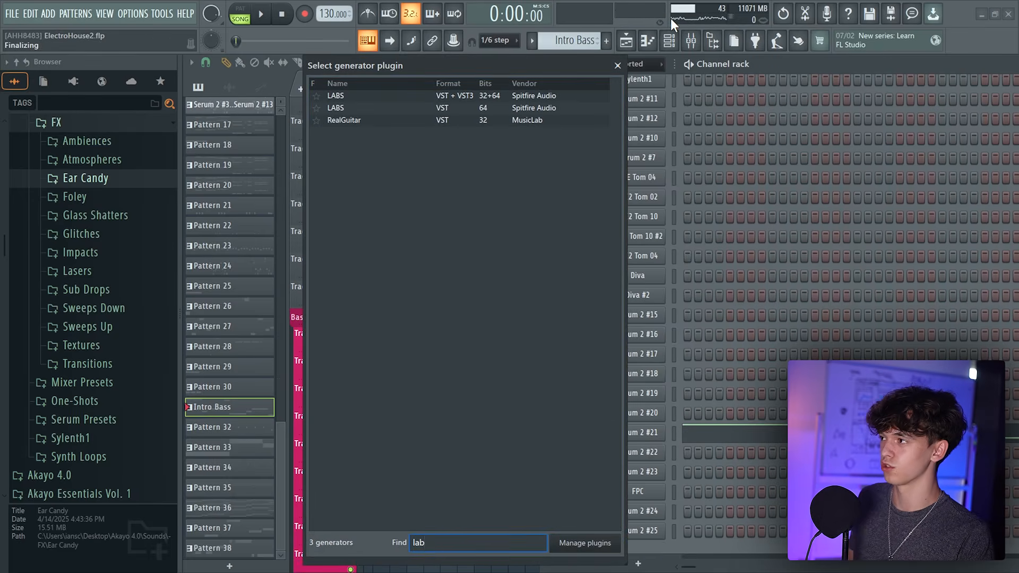
double_click(546, 97)
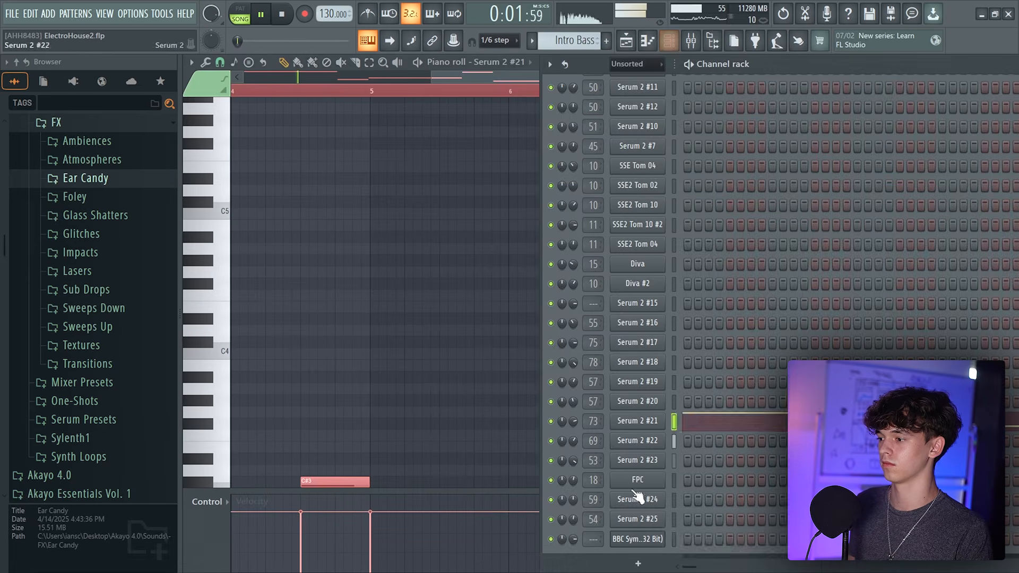
Open the orchestra chord pattern in the piano roll and add F#6 and G#6 notes to the chords
right_click(643, 421)
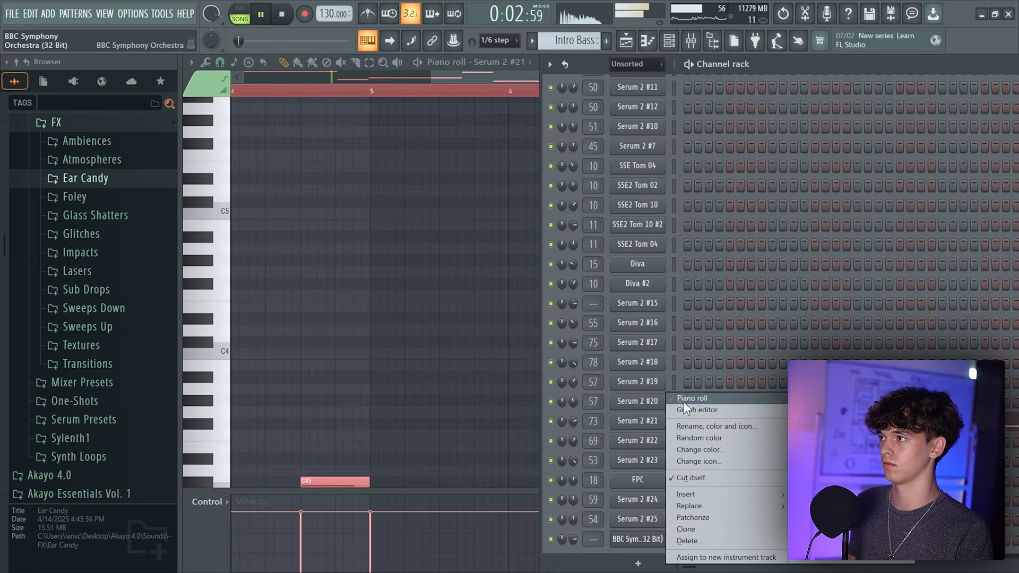
left_click(686, 401)
key("space")
scroll(373, 333, "down", 2)
scroll(373, 333, "down", 3)
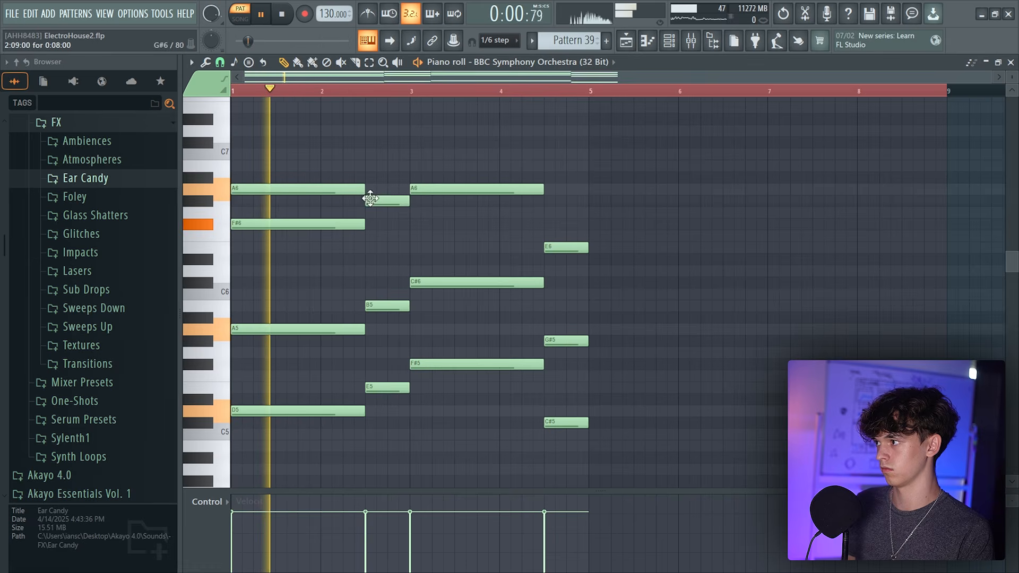
left_click(368, 225)
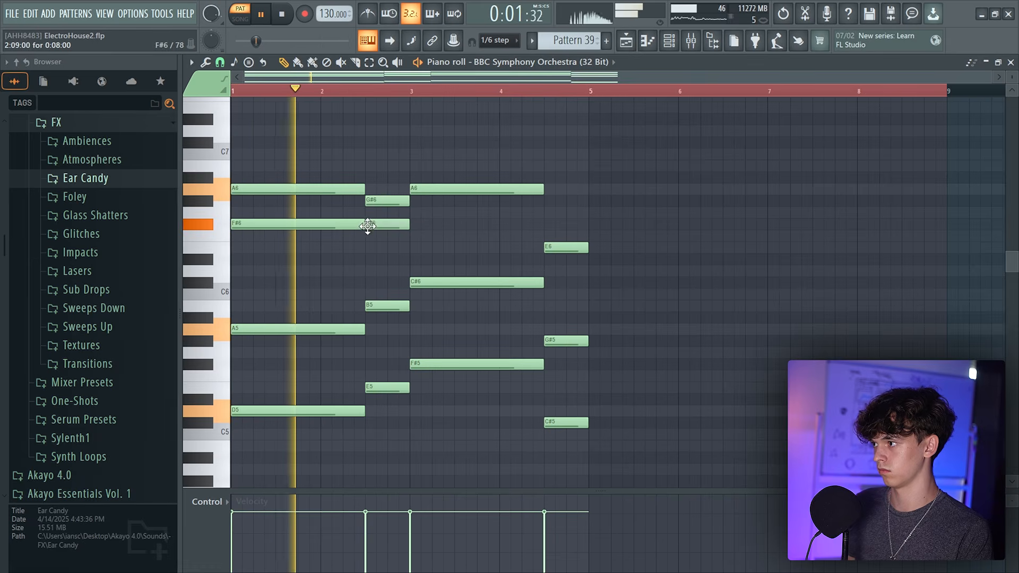
mouse_move(414, 202)
left_mouse_down()
mouse_move(415, 225)
mouse_move(547, 225)
left_mouse_up()
left_click(549, 202)
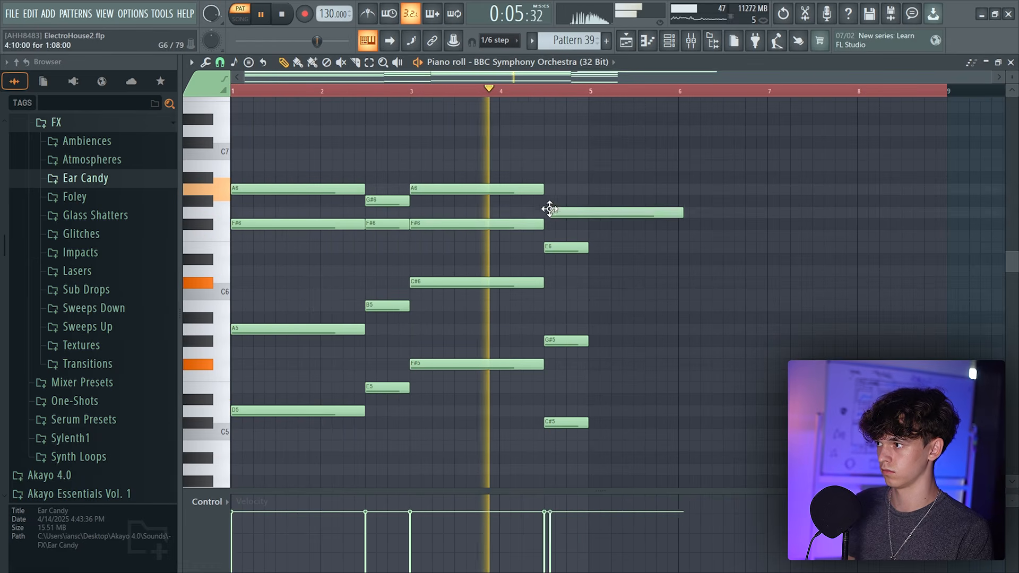
left_click_drag(676, 204, 588, 204)
key("space")
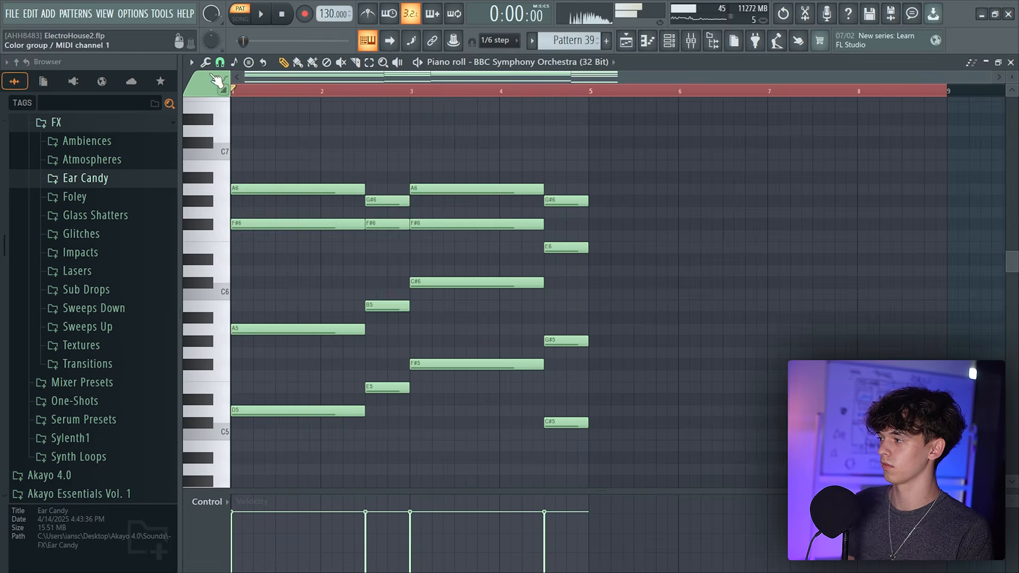
Randomize the chord notes' velocity levels with the piano roll randomizer and accept it
left_click(205, 62)
left_click(231, 297)
left_click(231, 297)
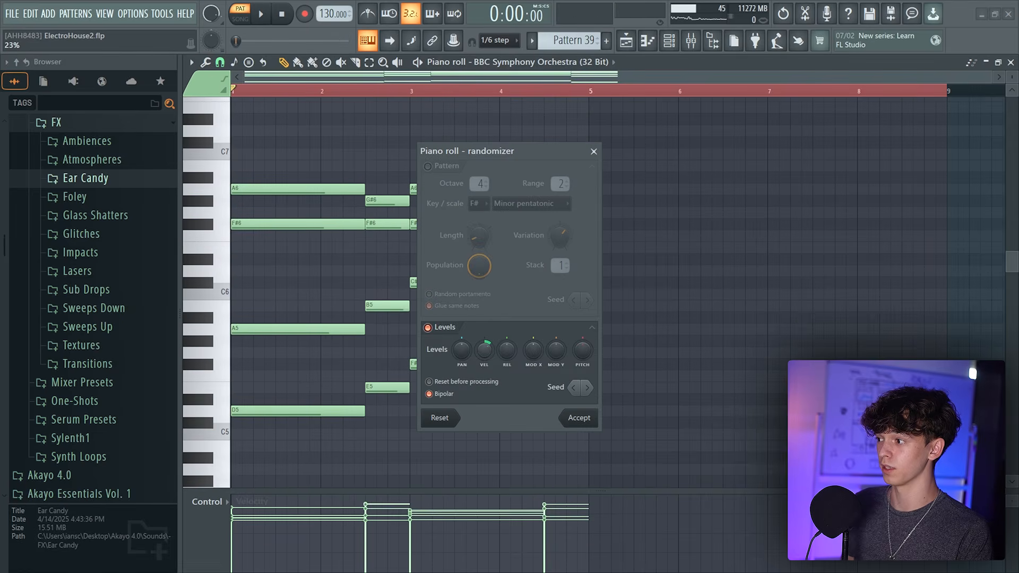
left_click(578, 418)
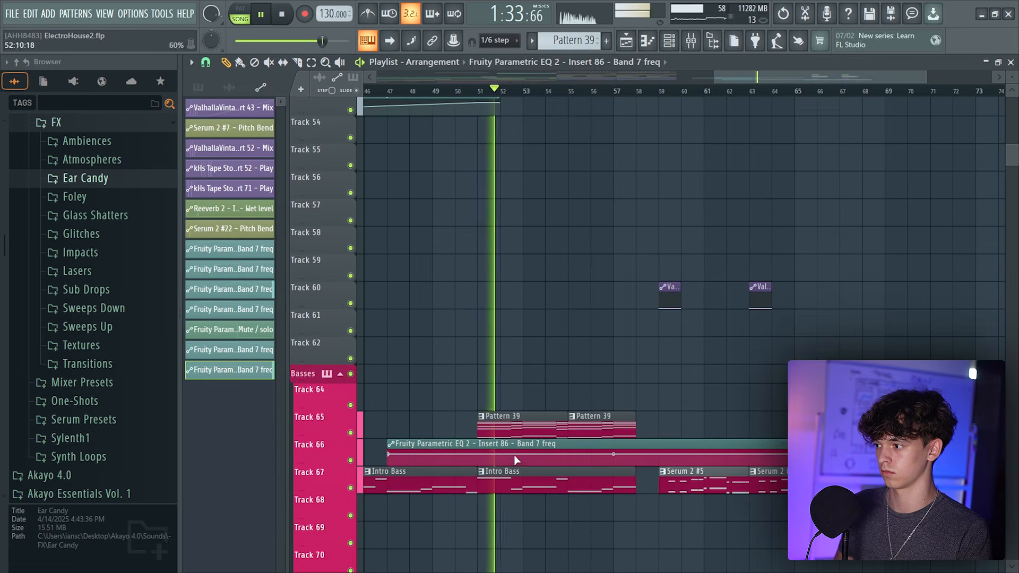
Open the Insert 86 Fruity Parametric EQ 2 to watch its band 7 automation during playback
scroll(612, 418, "down", 1)
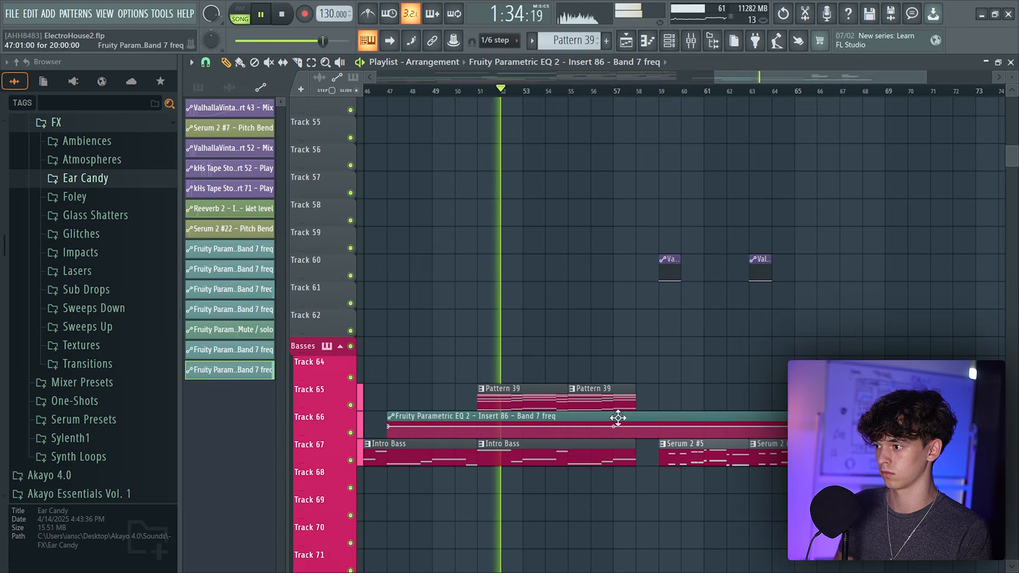
left_click(705, 42)
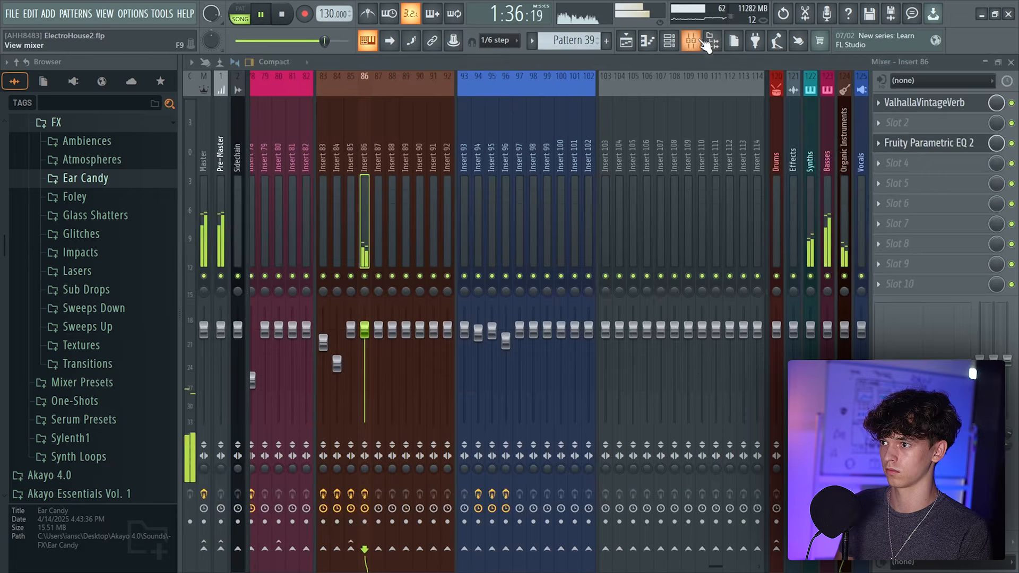
left_click(929, 143)
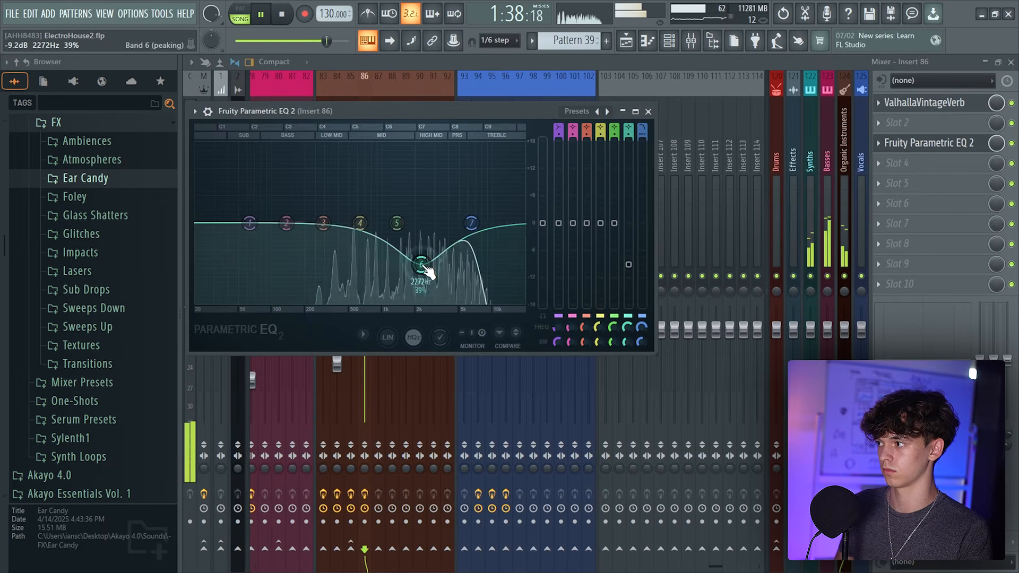
left_click(628, 37)
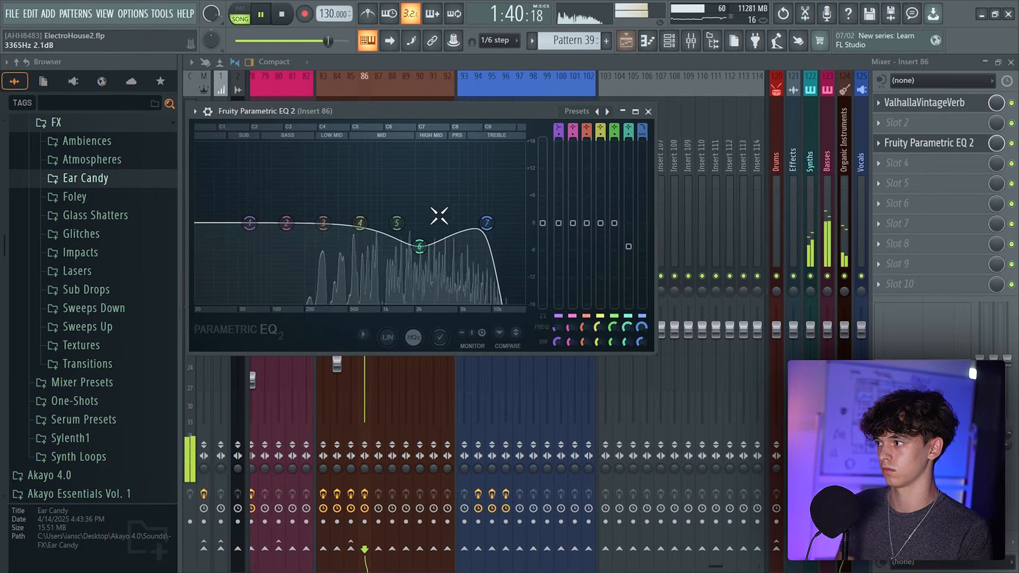
left_click(627, 40)
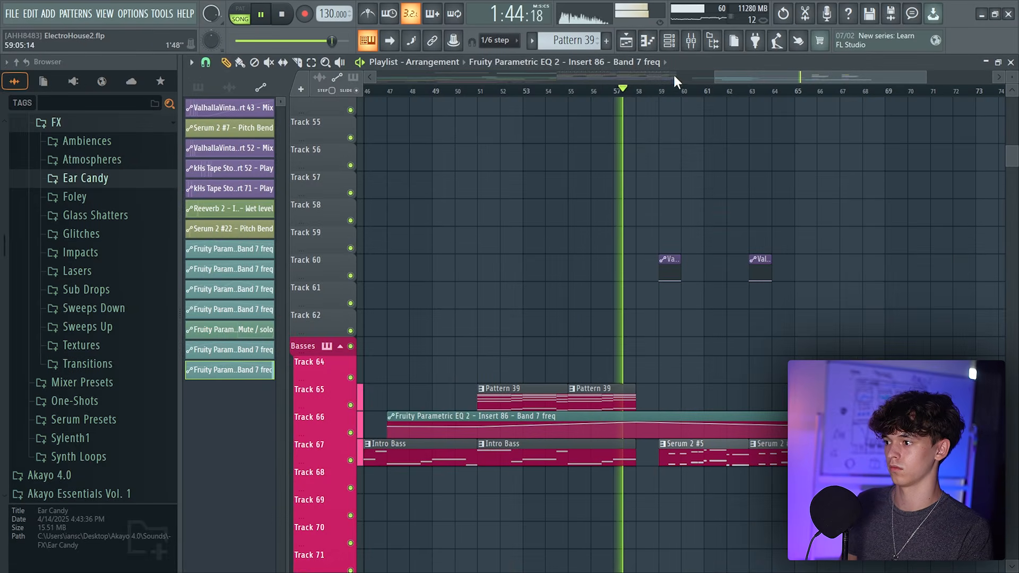
Play back the arrangement from around bar 60 to review the second drop section
scroll(716, 457, "down", 2)
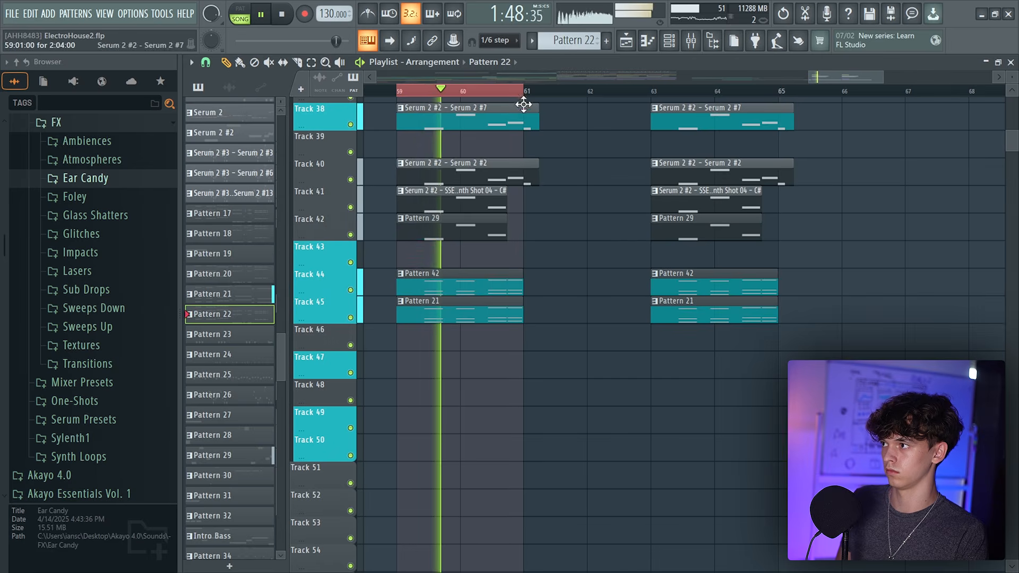
left_click(424, 92, "ctrl")
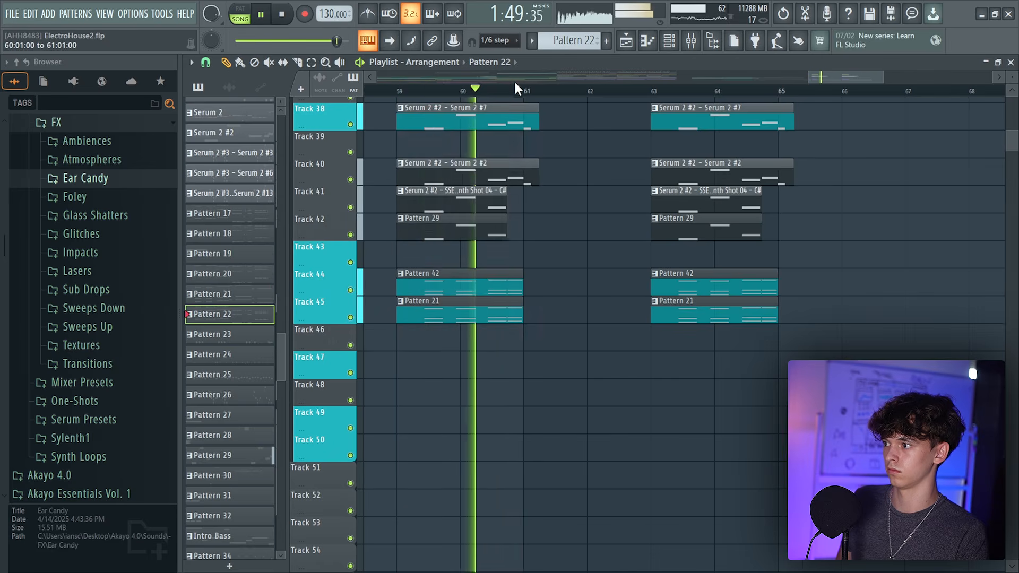
scroll(616, 281, "down", 3)
scroll(616, 298, "up", 3)
scroll(639, 233, "down", 3)
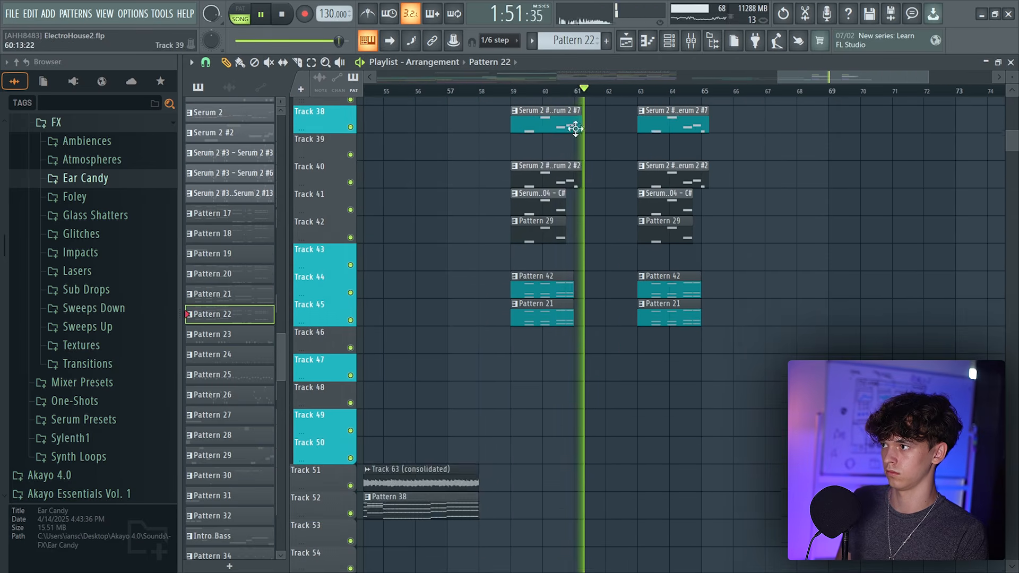
scroll(605, 78, "up", 3)
key("space")
left_click(526, 91)
key("space")
scroll(570, 420, "down", 6)
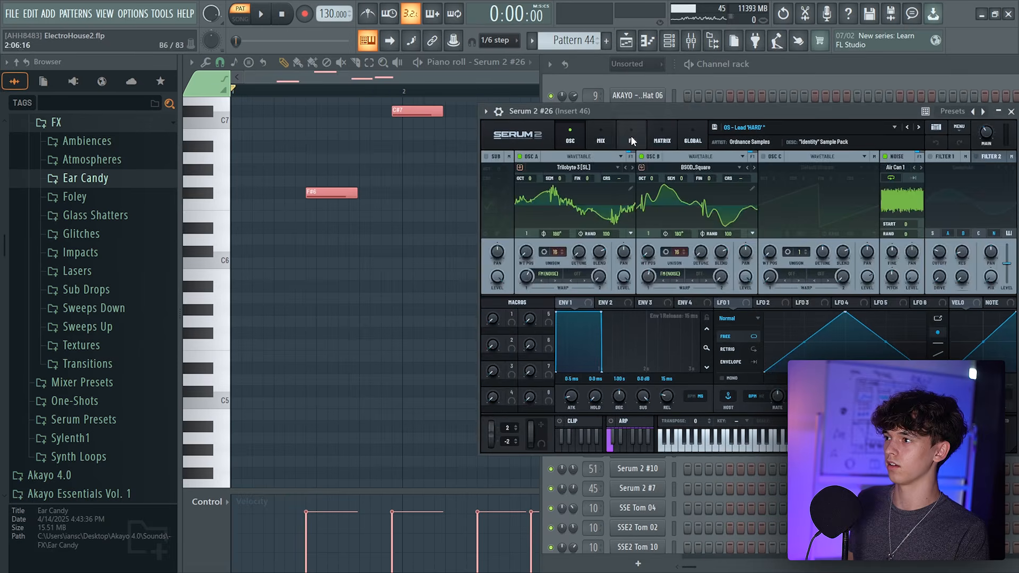
Place a new Serum lead pattern on Track 39 at bar 59 and enter its notes in the piano roll
left_click(631, 139)
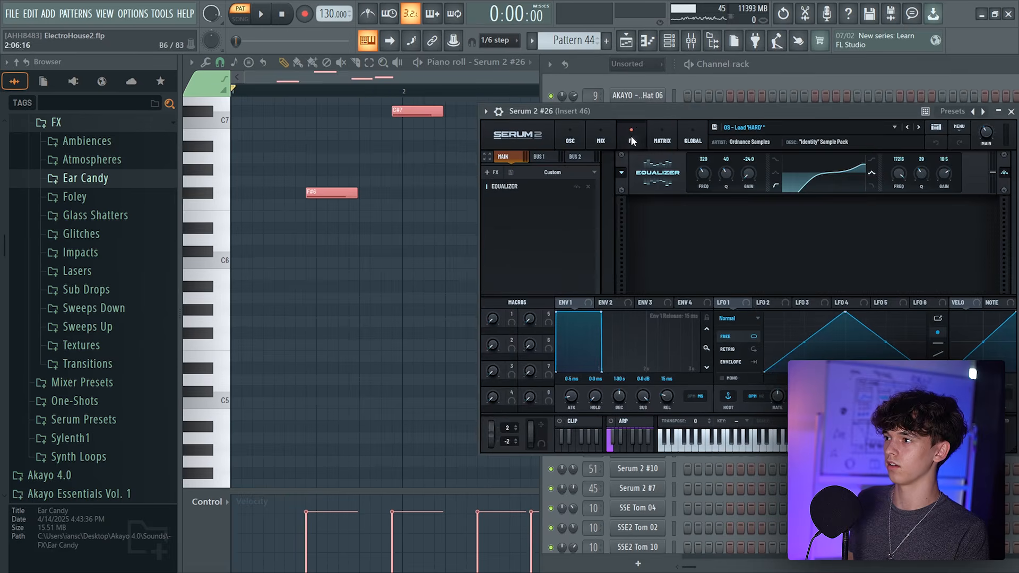
left_click_drag(631, 111, 374, 147)
left_click(314, 286)
left_click(340, 326)
left_click(450, 260)
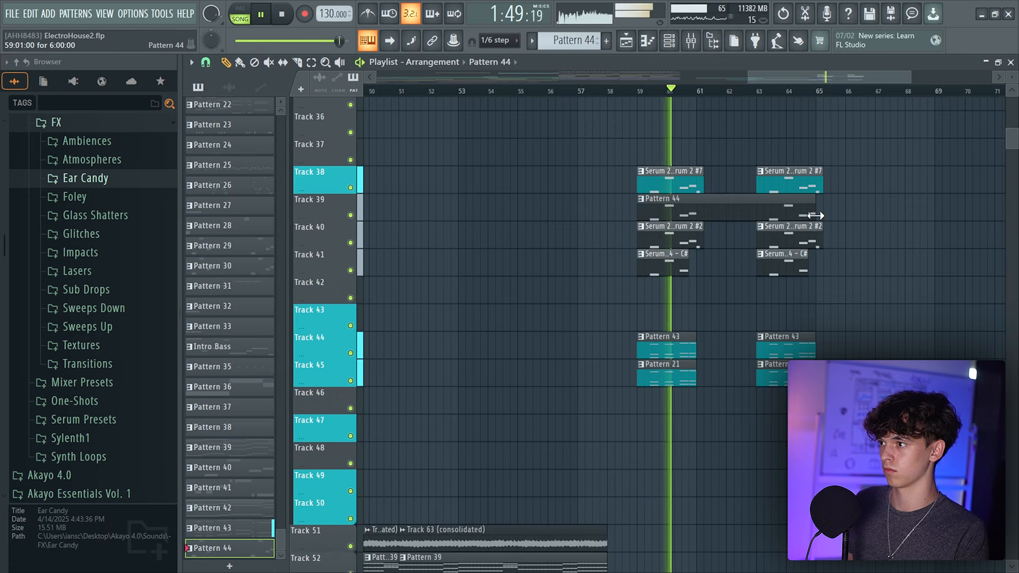
Set a loop region over bars 59 to 65 and open the Pattern 44 lead in the piano roll
scroll(651, 78, "up", 2)
left_click_drag(565, 92, 830, 101)
left_click(861, 159, "ctrl")
left_click(652, 43)
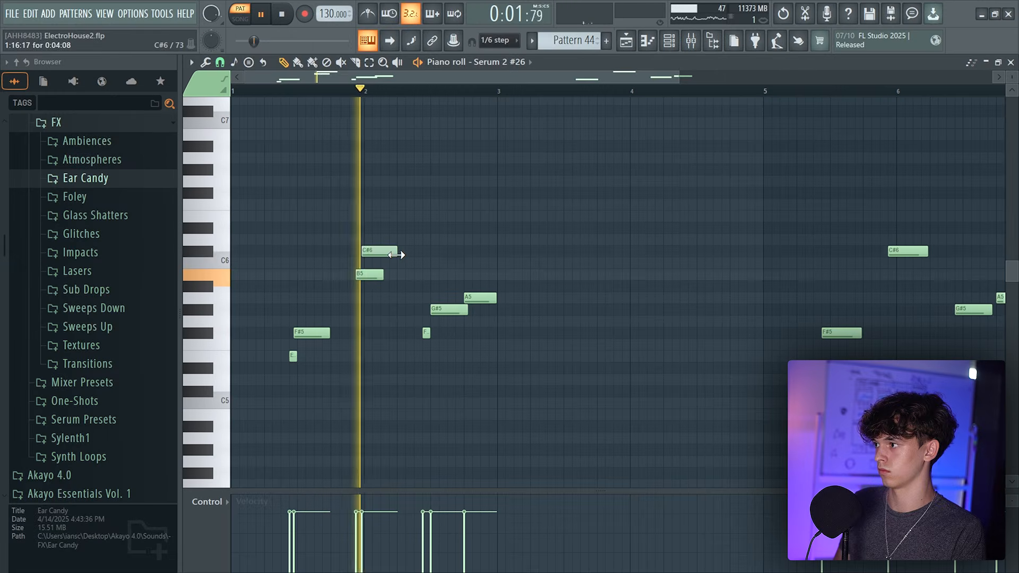
Delete the short F note and shift the G#5 note's start slightly in the lead melody
right_click(427, 332)
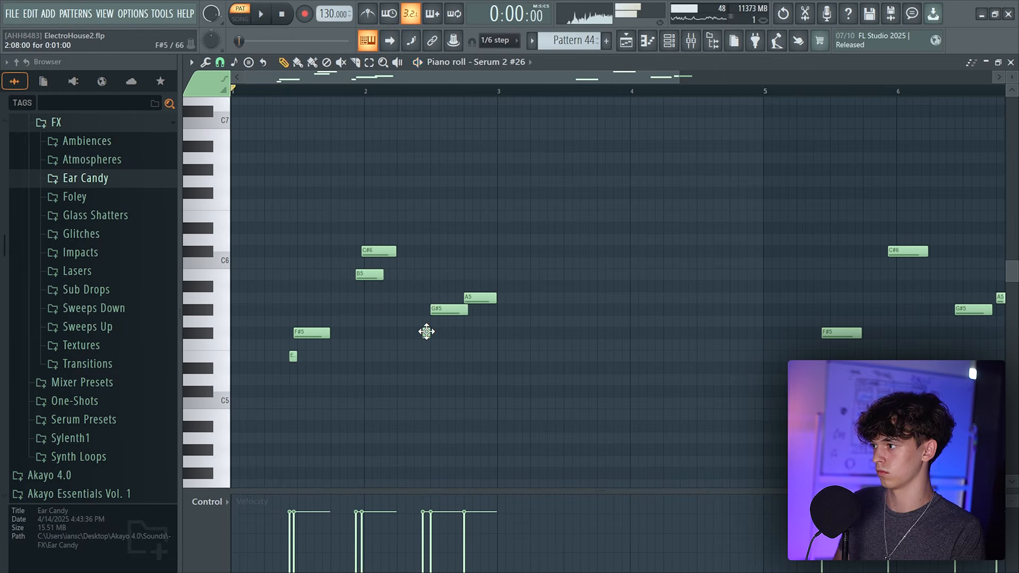
key("space")
left_click_drag(452, 309, 448, 308)
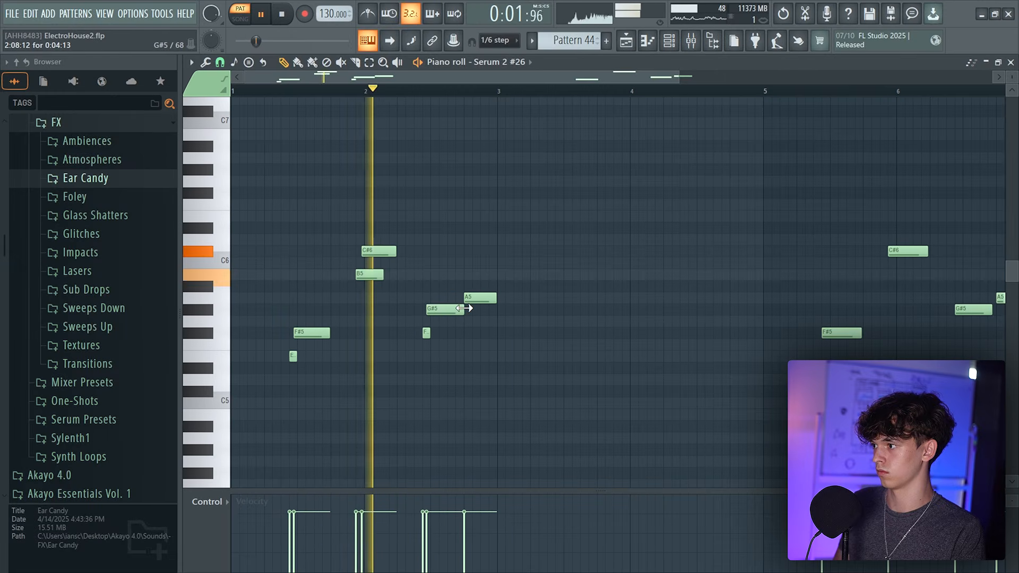
scroll(588, 77, "down", 2)
left_click_drag(799, 237, 599, 400)
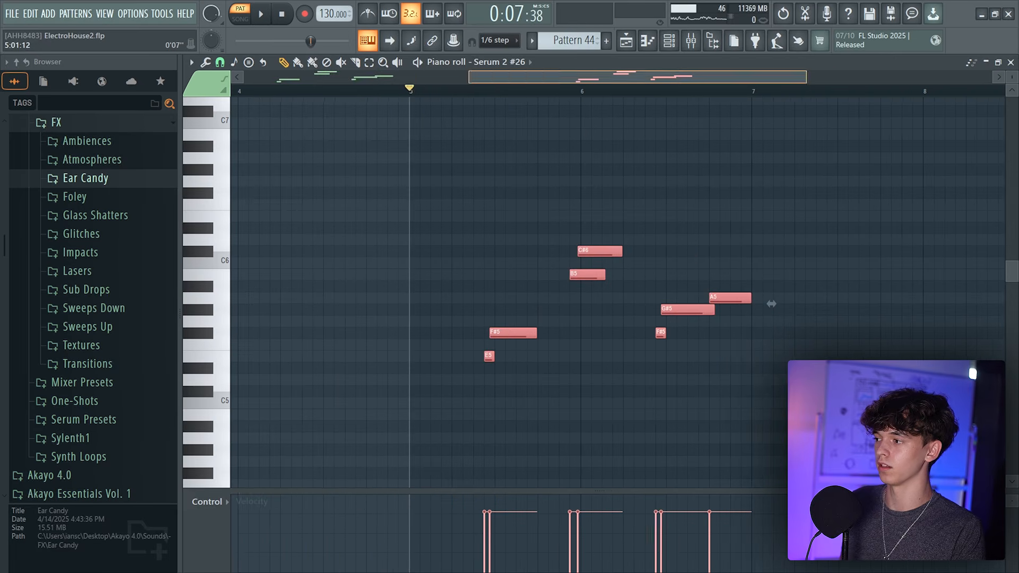
left_click_drag(531, 77, 579, 79)
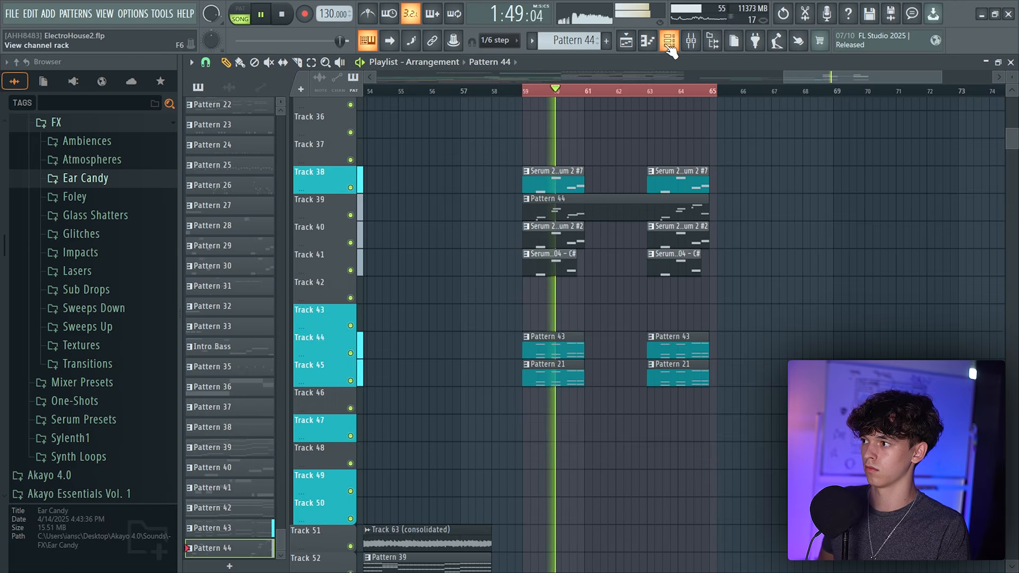
left_click(669, 40)
key("F6")
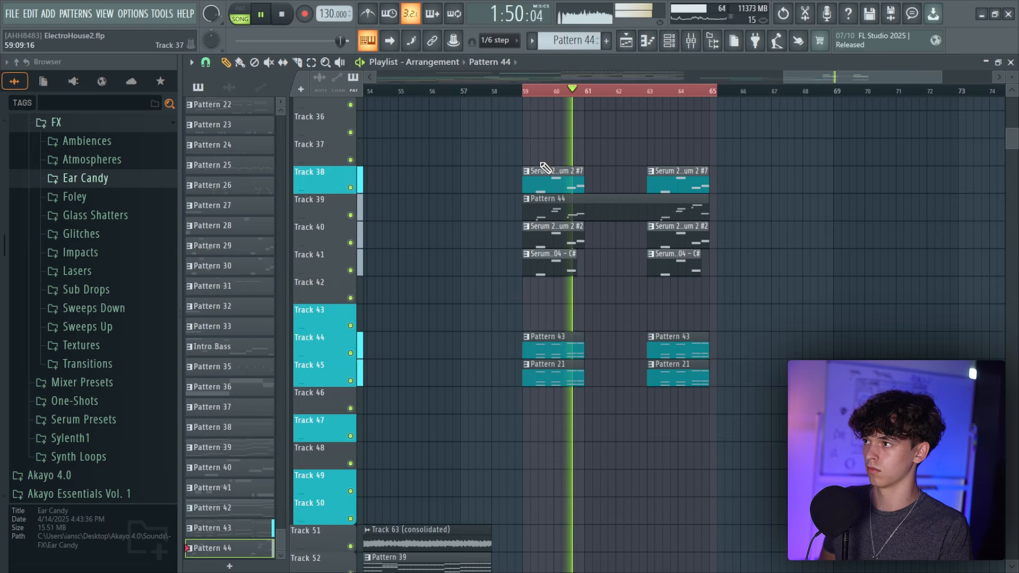
Scroll through the playlist to review the drop's bass and synth tracks
scroll(670, 89, "up", 3)
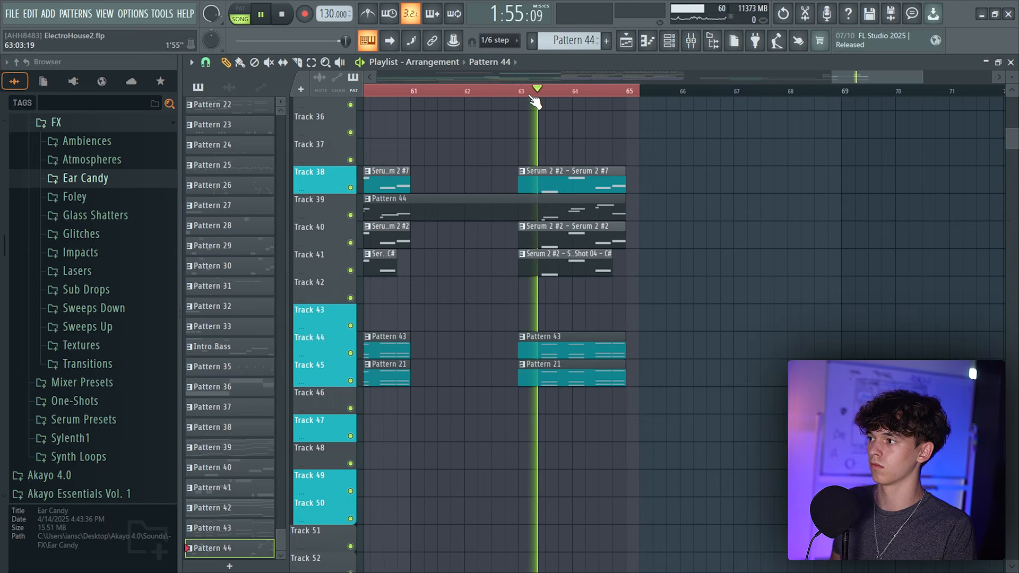
scroll(533, 94, "down", 3)
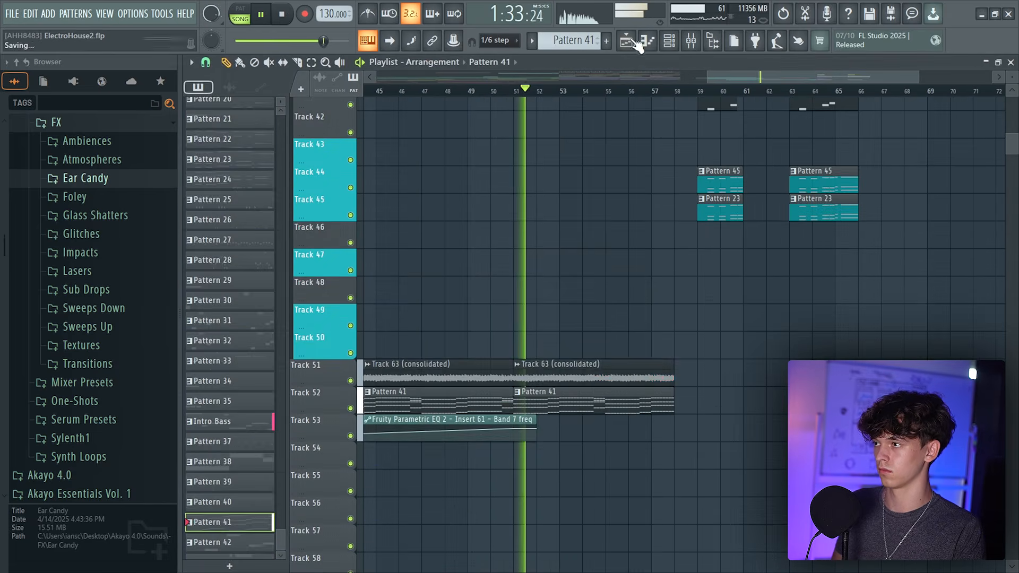
left_click(634, 41)
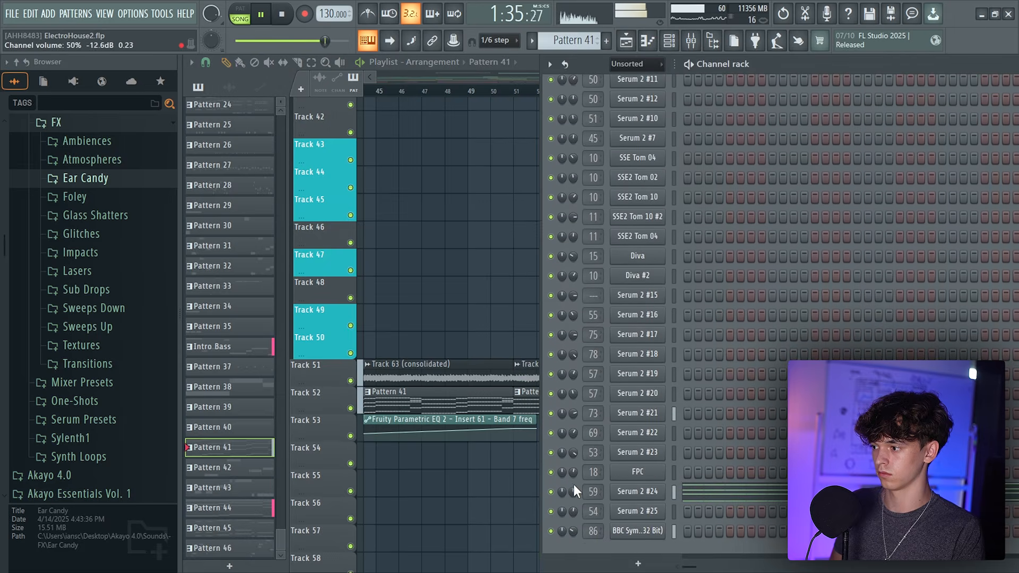
left_click(626, 41)
scroll(558, 318, "down", 3)
scroll(581, 384, "down", 7)
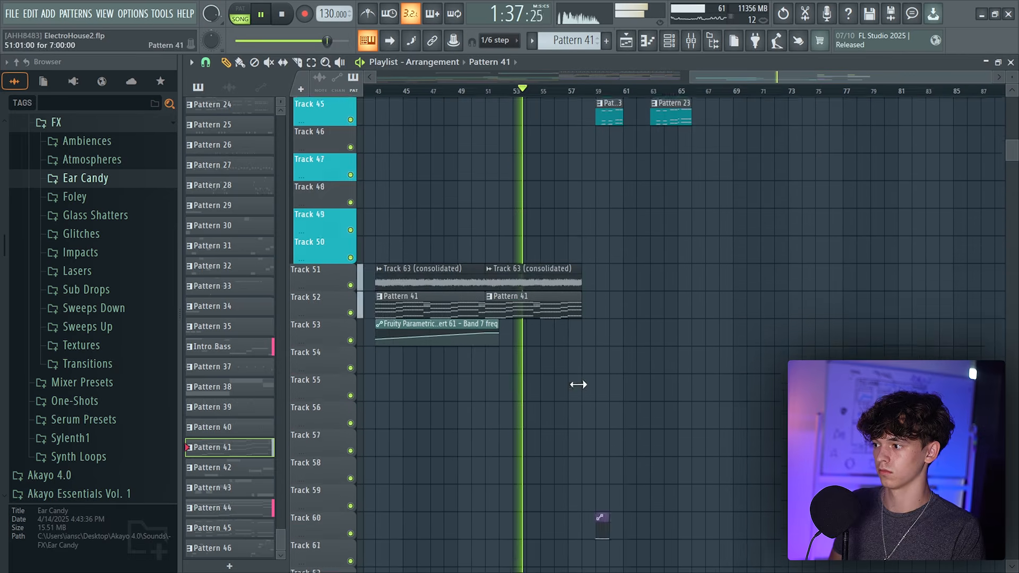
scroll(606, 370, "down", 3)
left_click(208, 65)
left_click(230, 252)
scroll(616, 75, "up", 3)
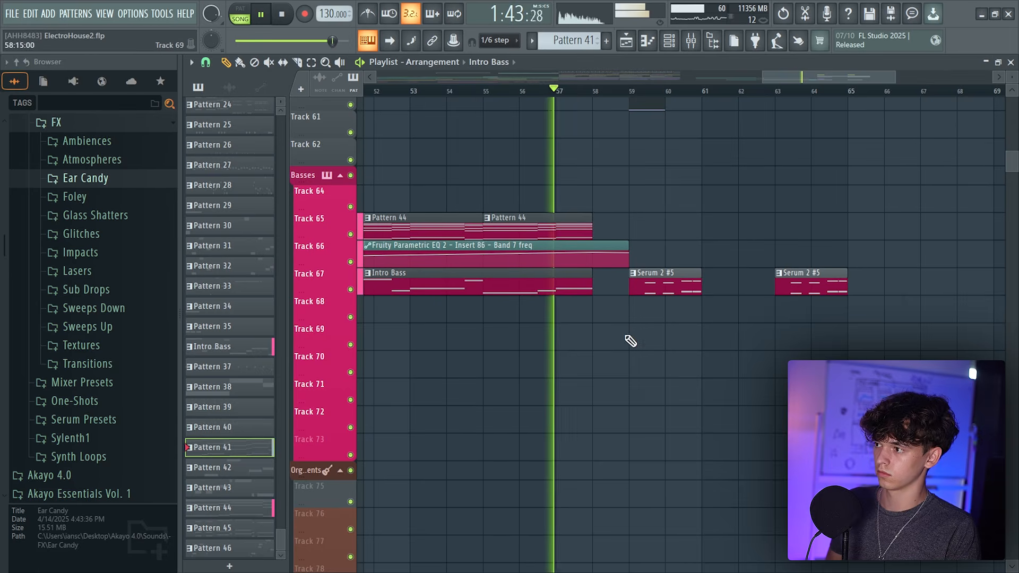
scroll(667, 80, "down", 3)
scroll(755, 221, "up", 2)
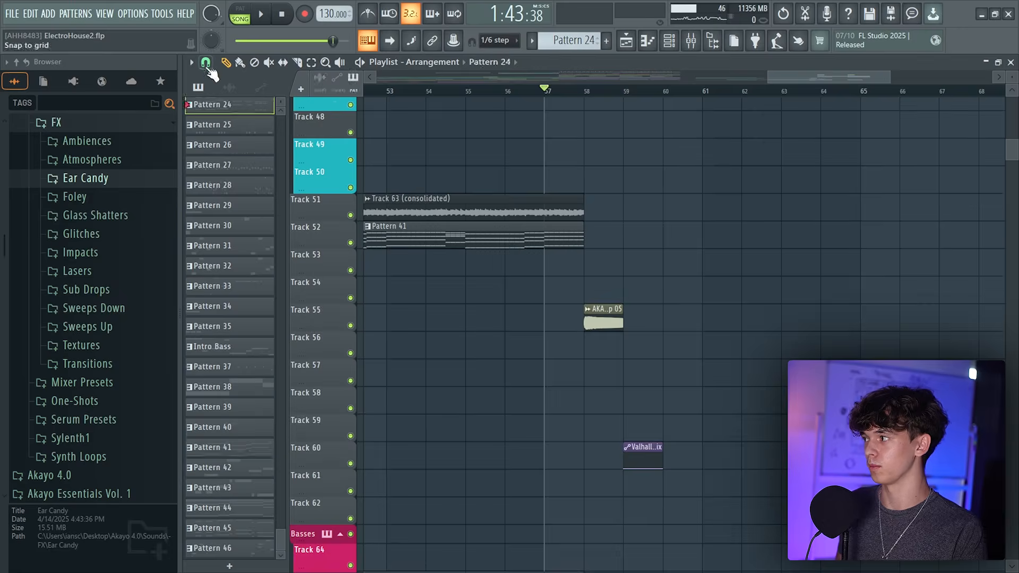
Extend the AKAYO Sub Drop 05 clip near bar 58 while previewing the transition
key("space")
scroll(680, 314, "up", 3)
left_click_drag(570, 307, 608, 309)
left_click_drag(647, 473, 647, 554)
key("space")
scroll(648, 554, "up", 3)
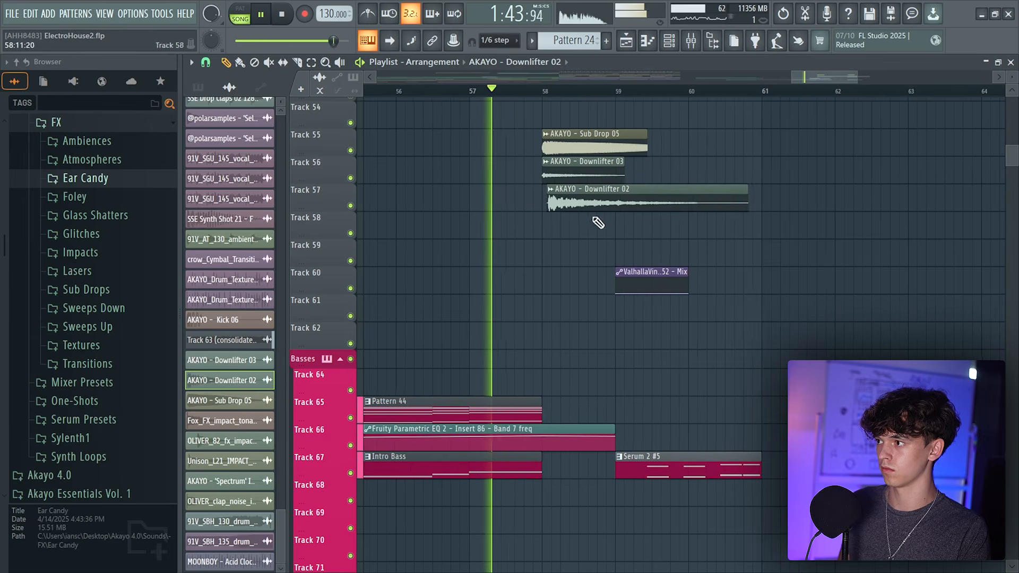
Shorten the AKAYO Downlifter 02 clip to about one bar and delete the Downlifter 03 clip
double_click(584, 169)
key("Escape")
left_click_drag(743, 190, 632, 190)
right_click(622, 179)
scroll(744, 543, "down", 6)
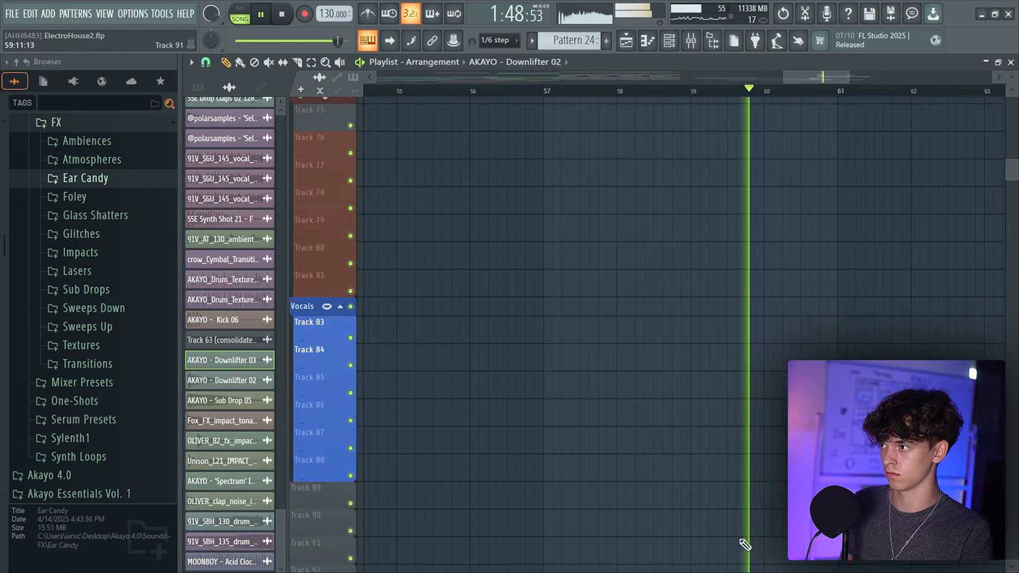
scroll(641, 352, "up", 7)
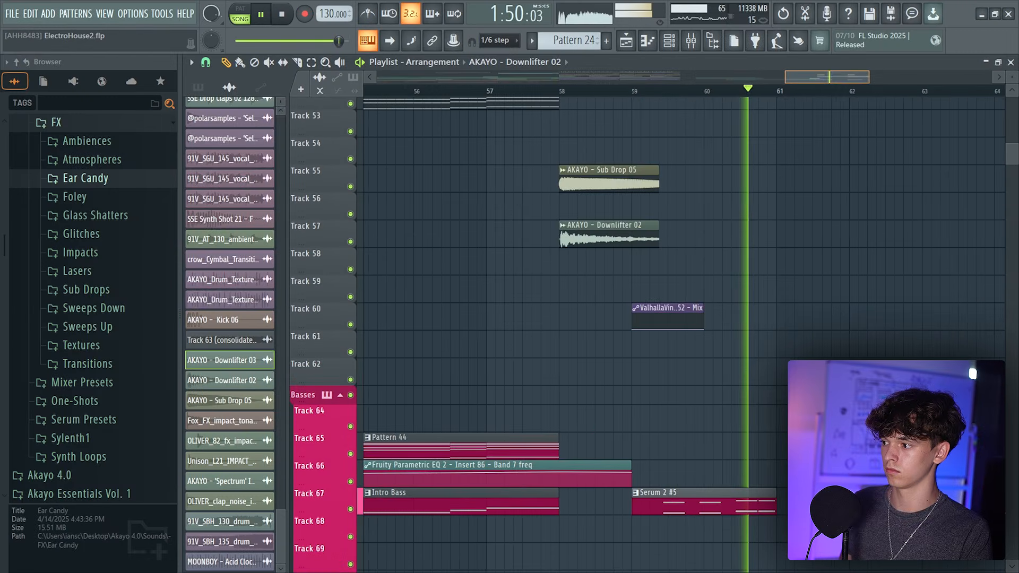
Scroll and zoom to the vocal tracks to review the vocal clips around bars 49 to 57
scroll(653, 314, "down", 4)
scroll(652, 313, "down", 3)
scroll(630, 293, "up", 3)
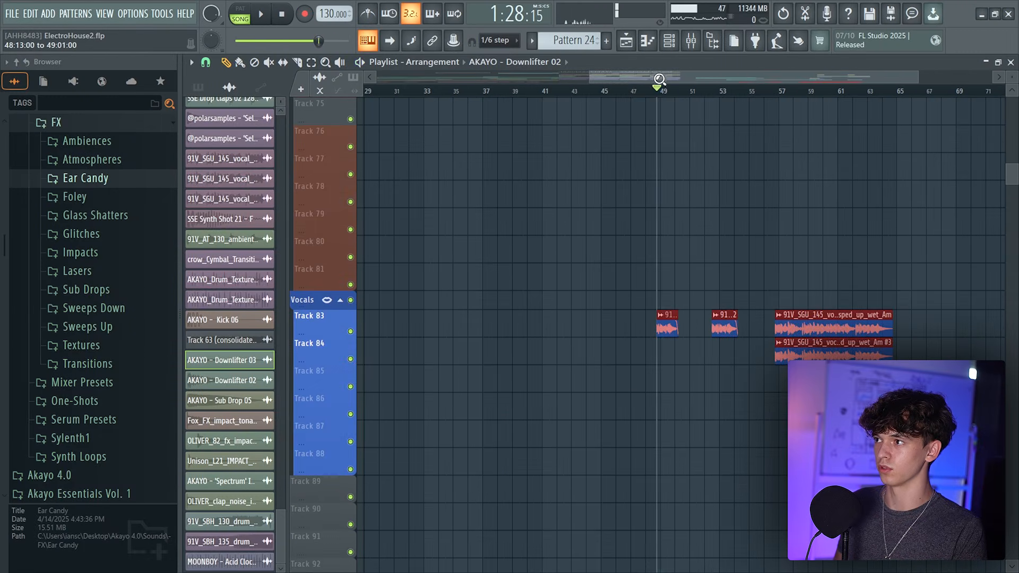
scroll(661, 82, "down", 3)
left_click_drag(658, 77, 658, 80)
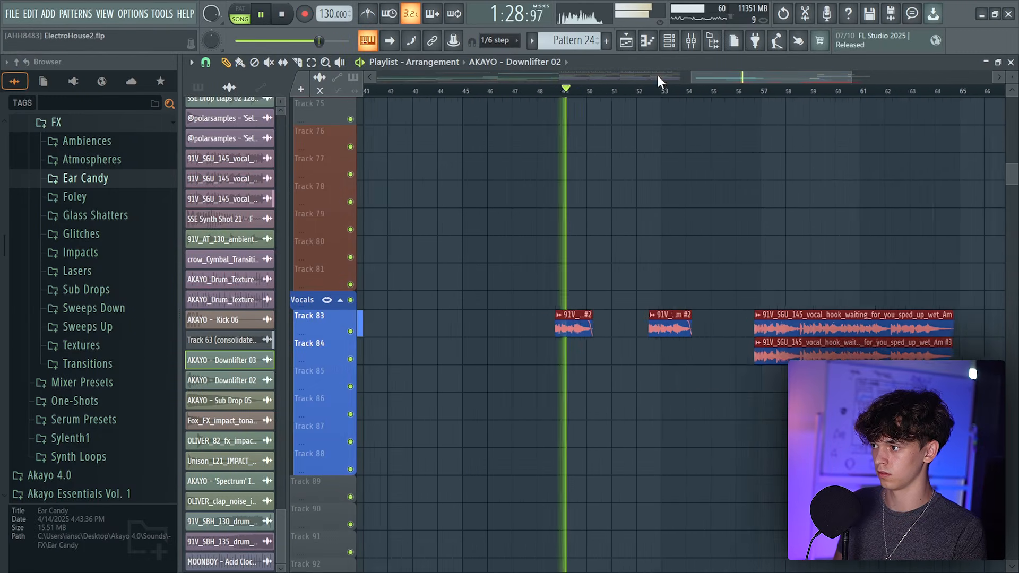
left_click_drag(585, 317, 591, 317)
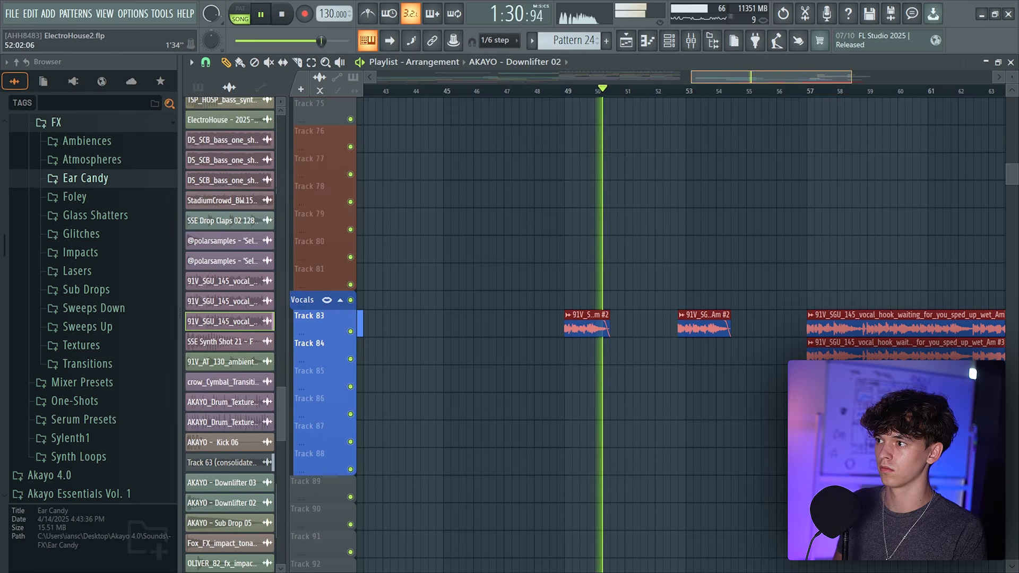
left_click_drag(727, 78, 744, 77)
left_click_drag(644, 339, 578, 448)
left_click_drag(733, 138, 623, 193)
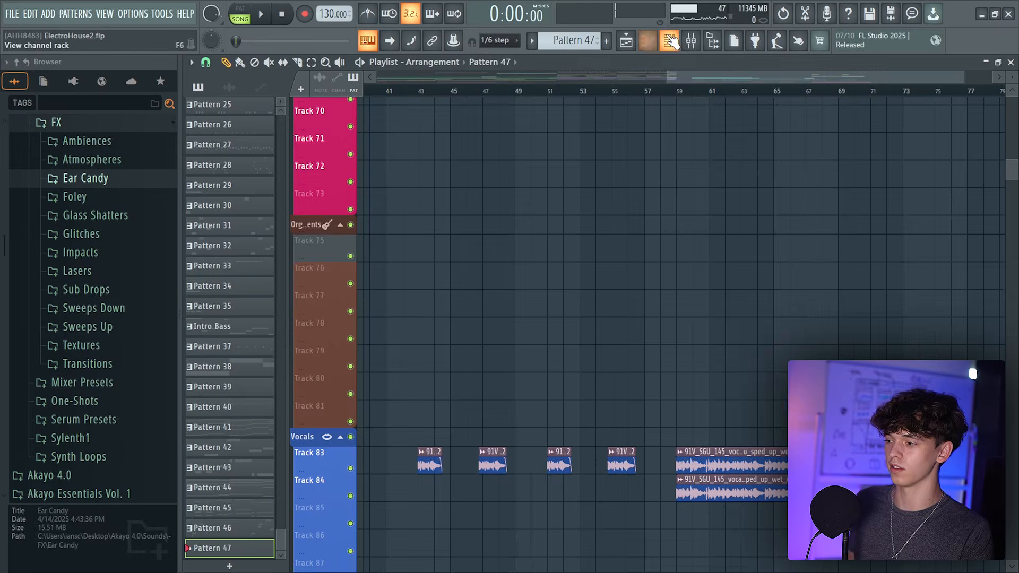
Add a new Serum 2 channel and open its empty piano roll in Pattern 47
left_click(672, 41)
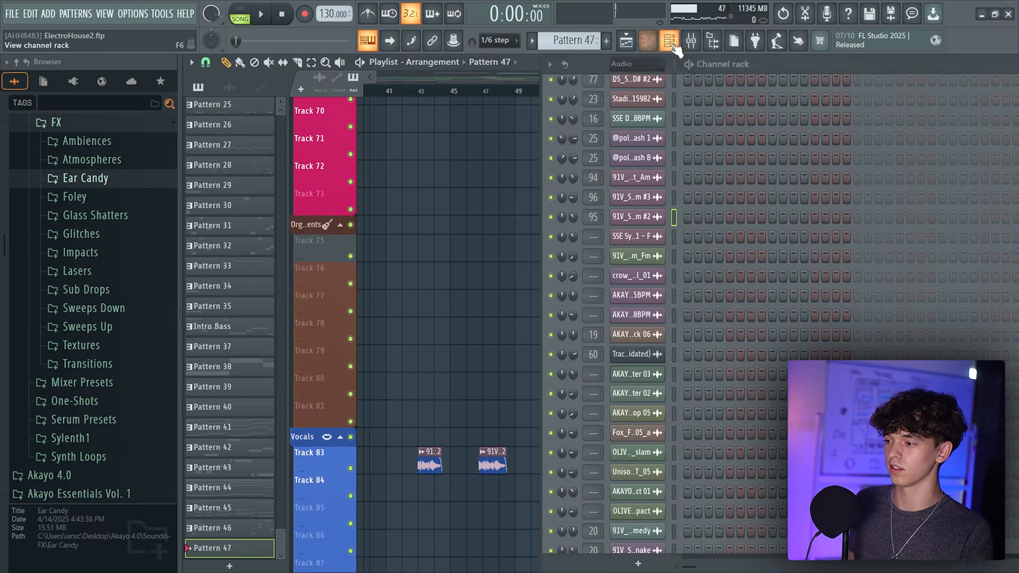
left_click(639, 562)
left_click(659, 69)
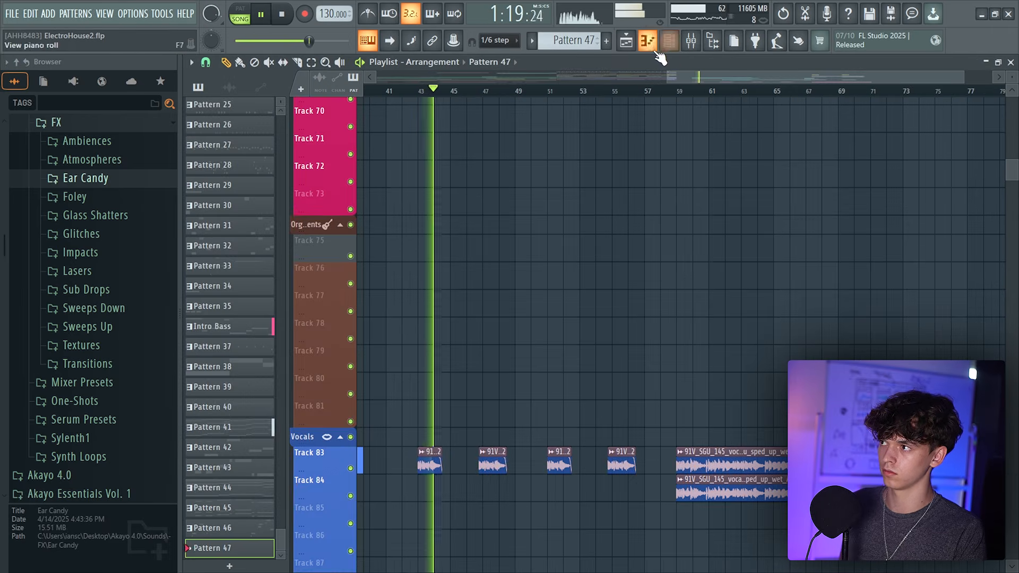
left_click(653, 48)
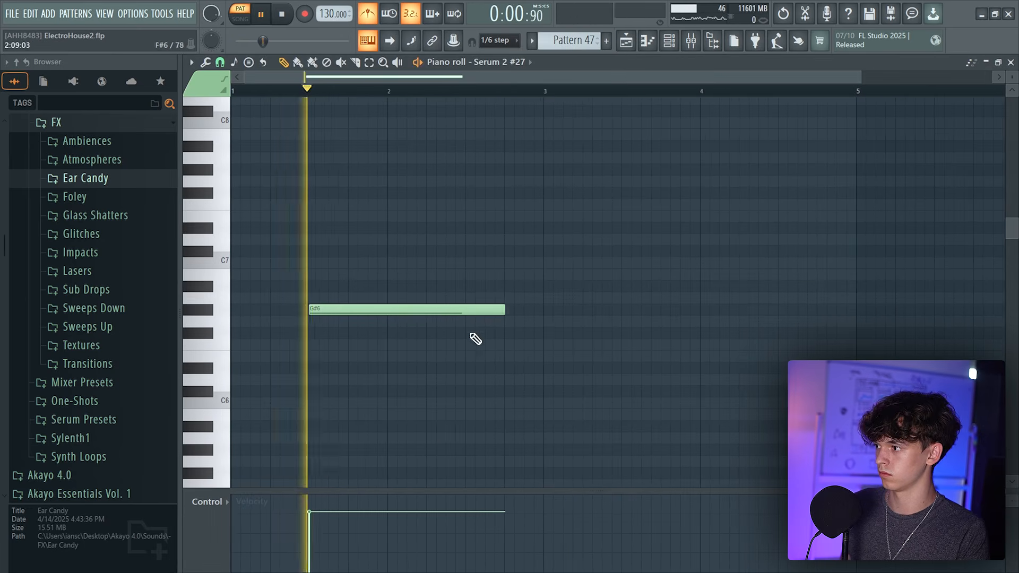
Draw a sustained note and a short higher note in the new pattern while looping playback
key("space")
key("space")
left_click_drag(501, 309, 370, 306)
left_click(386, 285)
key("space")
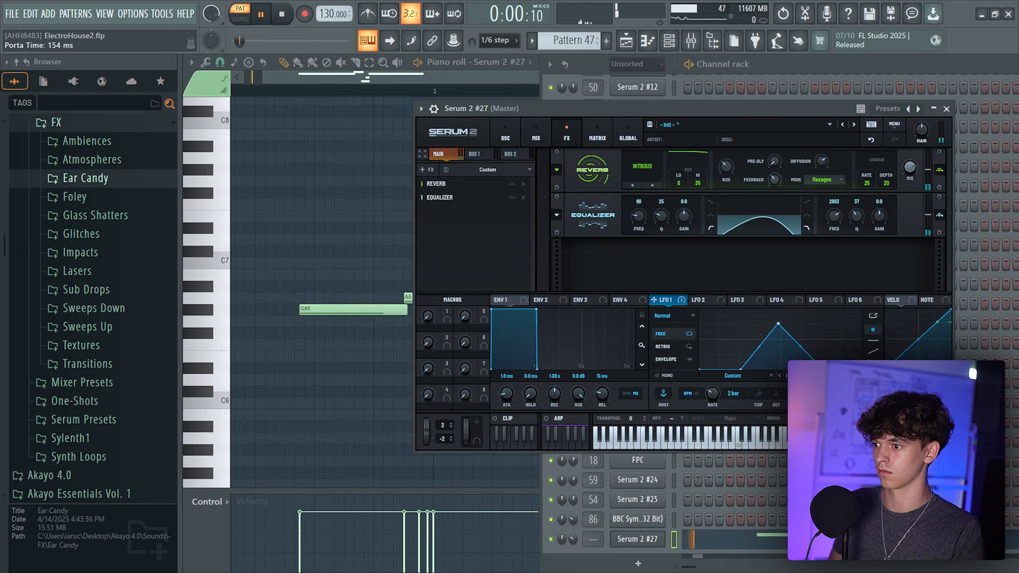
Enable oscillator B in the new Serum instance
left_click(534, 137)
left_click(506, 136)
left_click(577, 154)
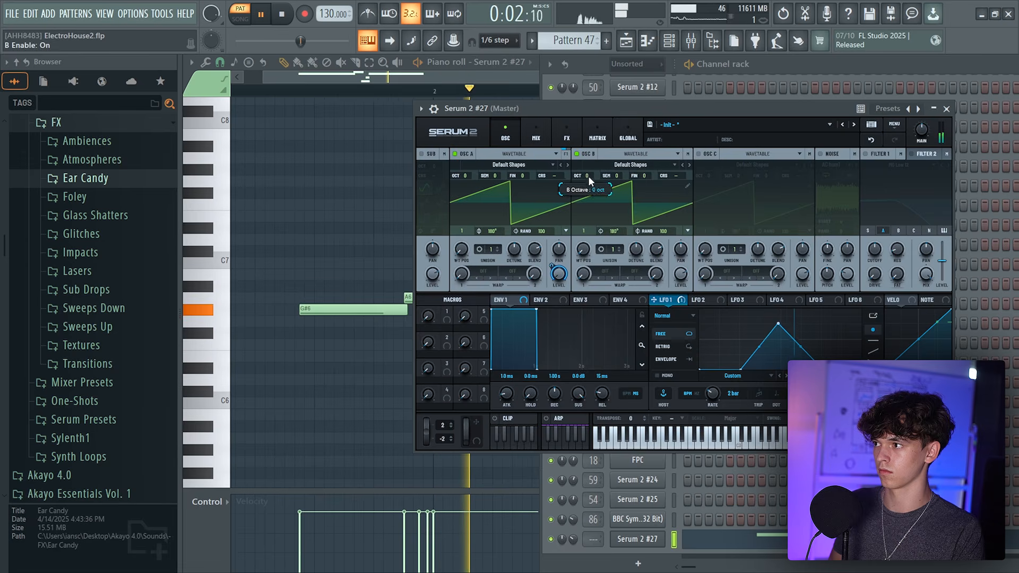
key("F6")
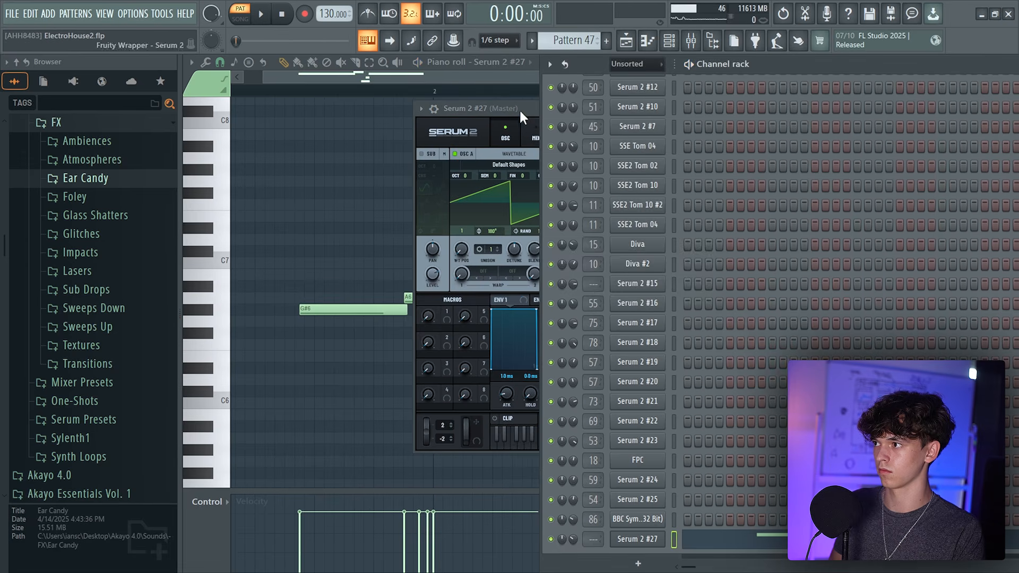
Place Pattern 47 on Track 62 around bar 44
left_click(522, 117)
left_click(542, 159)
mouse_move(525, 206)
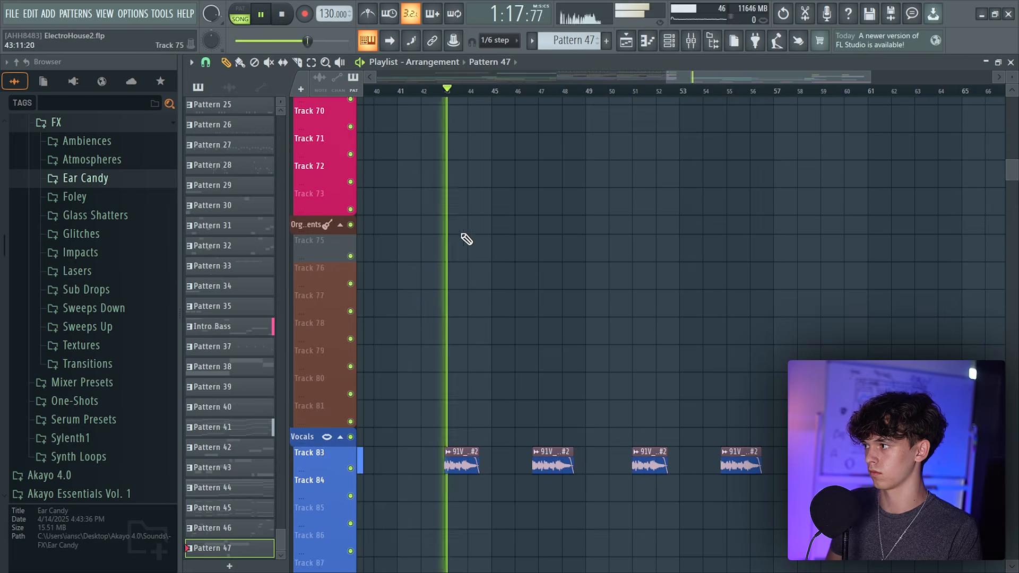
scroll(467, 238, "up", 6)
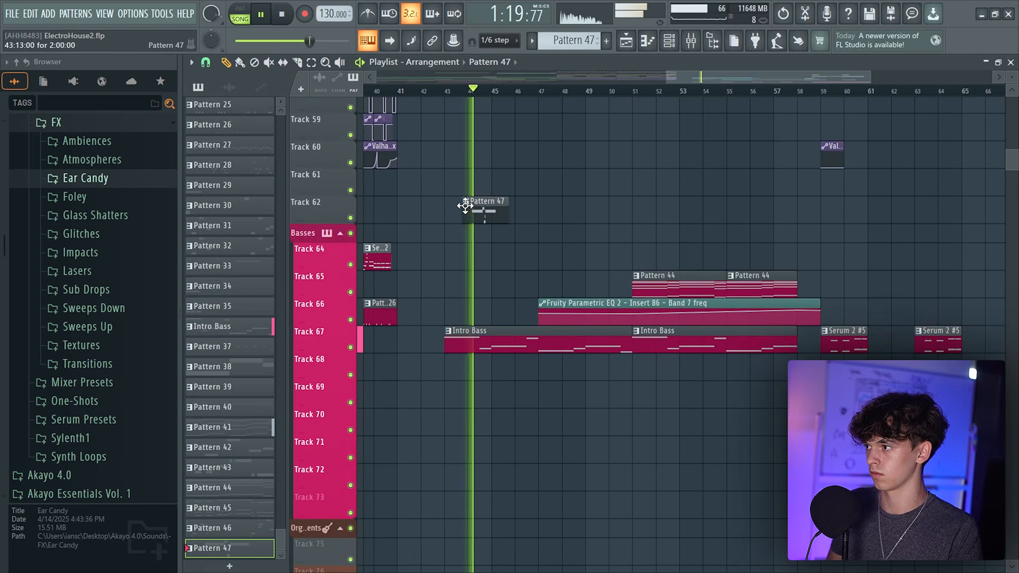
Set the new Serum's main volume to 42% (-12.2 dB)
left_click_drag(774, 361, 780, 317)
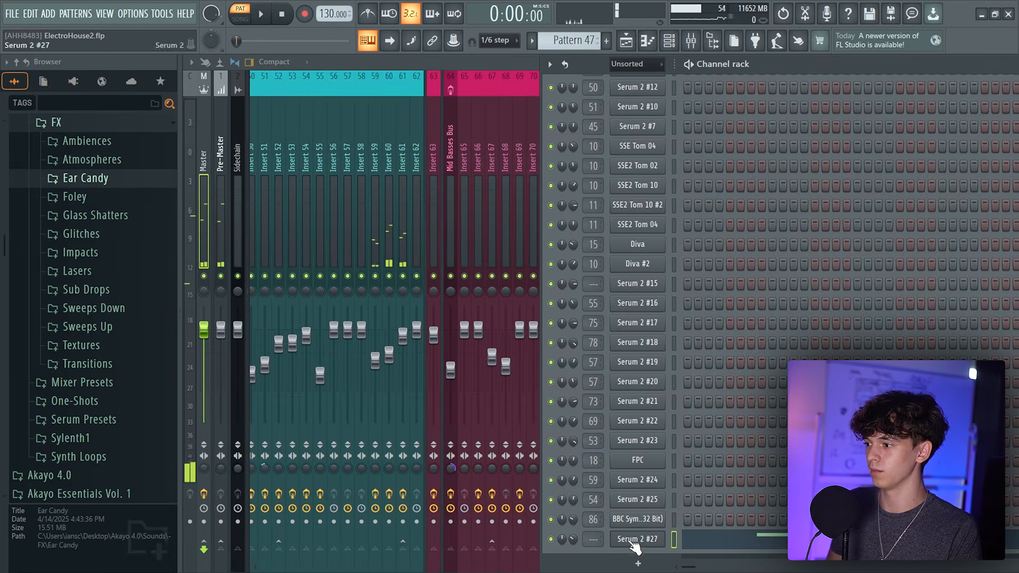
scroll(593, 540, "up", 15)
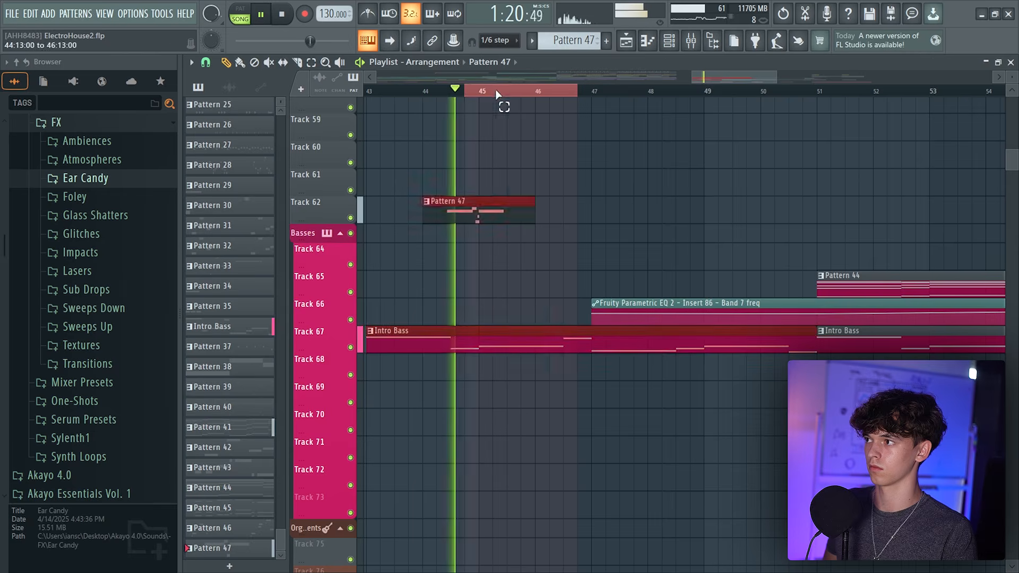
Add another Pattern 47 clip on Track 62 a few bars after the first
scroll(572, 80, "down", 3)
left_click(784, 213)
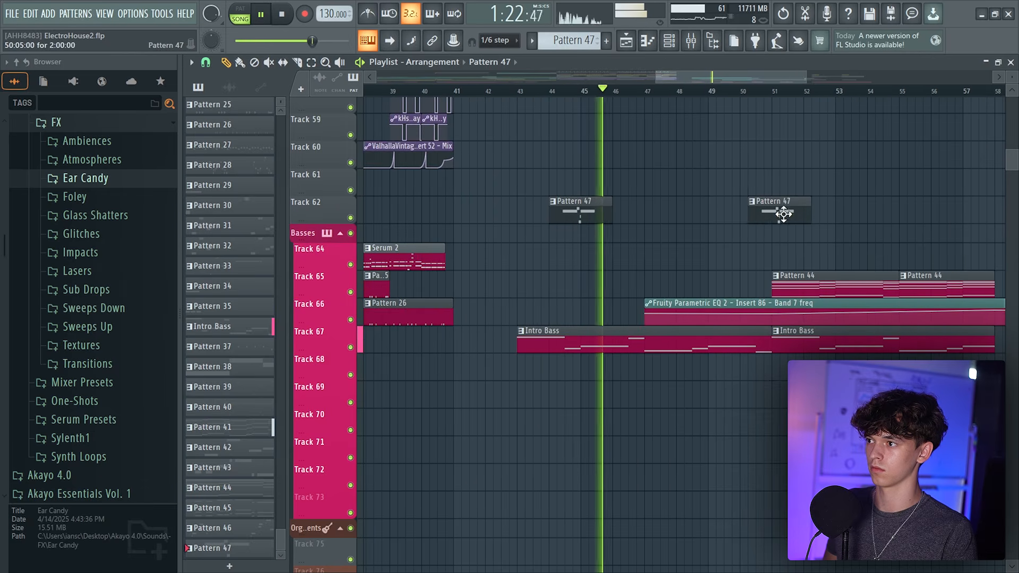
scroll(738, 83, "down", 2)
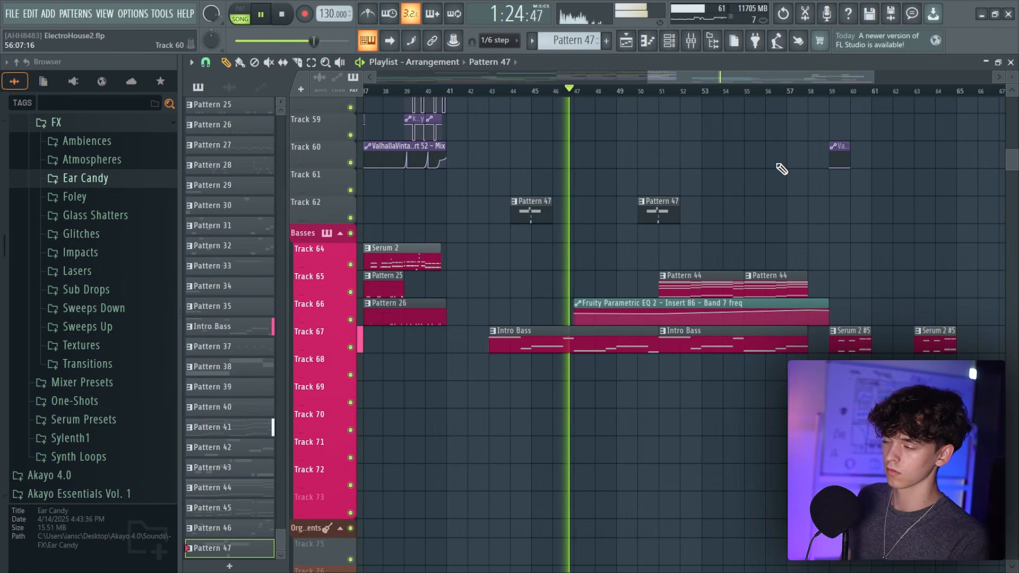
scroll(743, 93, "up", 2)
scroll(749, 231, "up", 5)
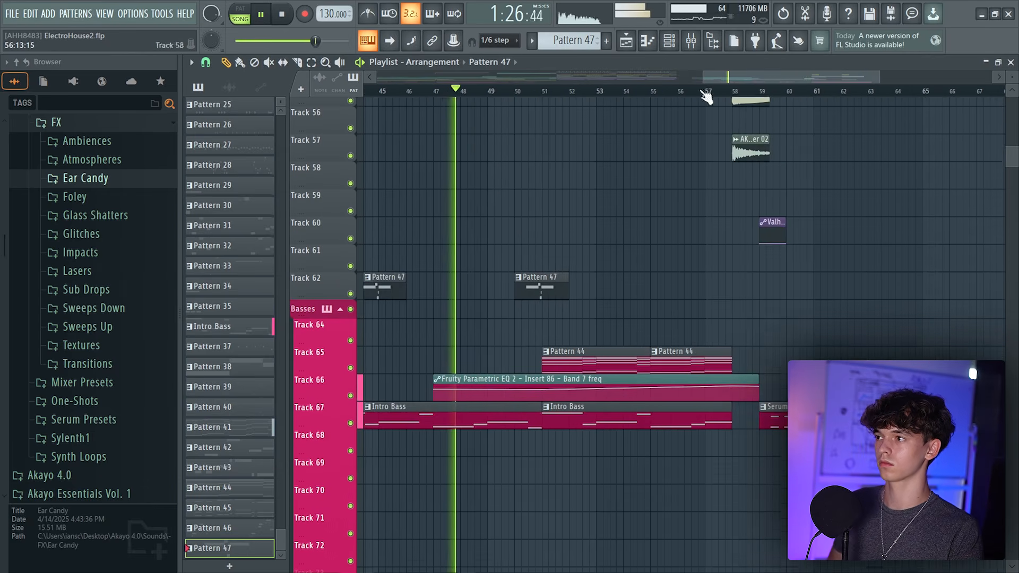
scroll(637, 248, "up", 2)
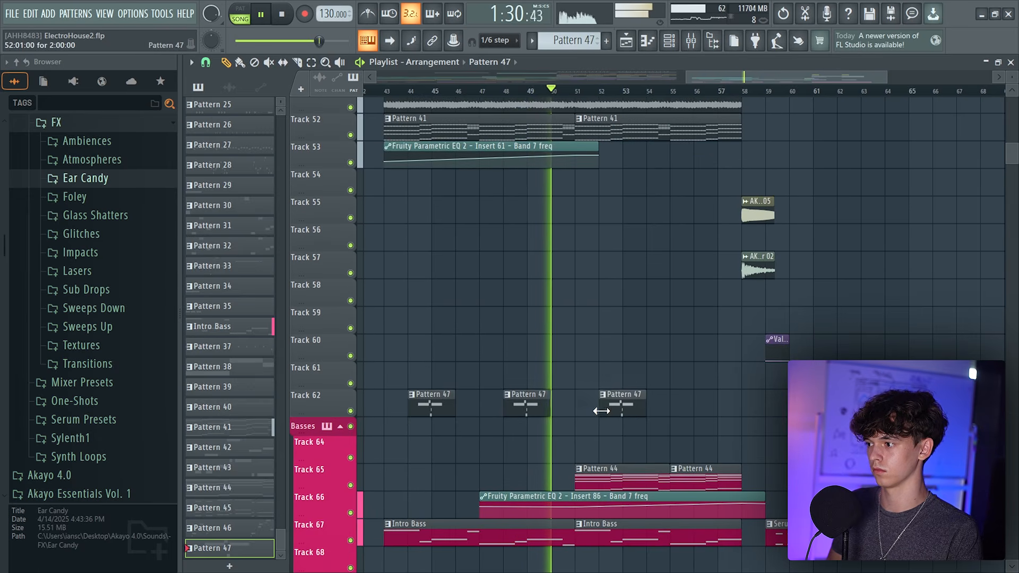
Scroll up through the playlist to review the drum and effect tracks
scroll(650, 83, "down", 3)
scroll(665, 519, "up", 15)
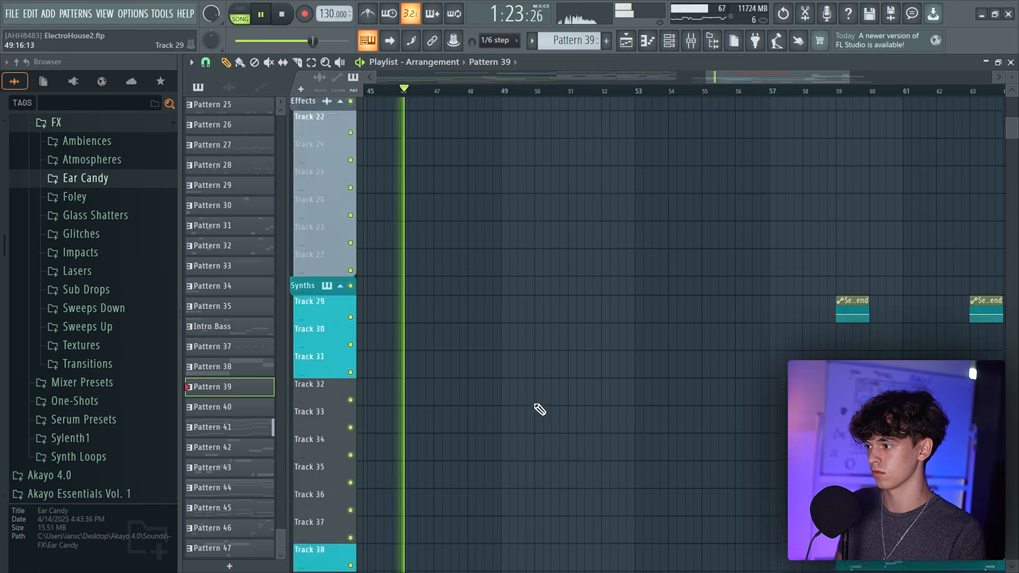
scroll(541, 409, "up", 5)
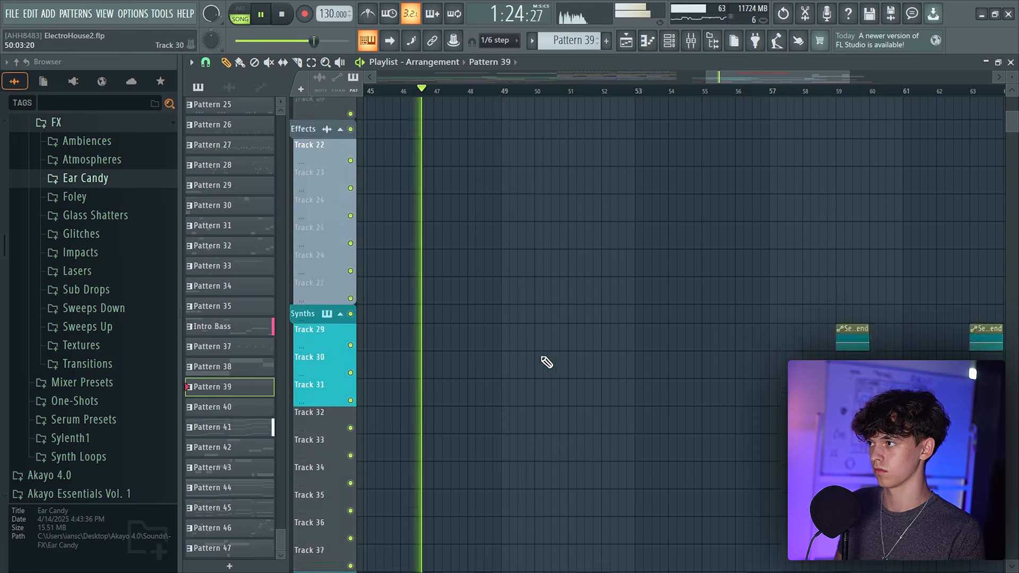
scroll(533, 221, "up", 3)
left_click_drag(539, 271, 597, 270)
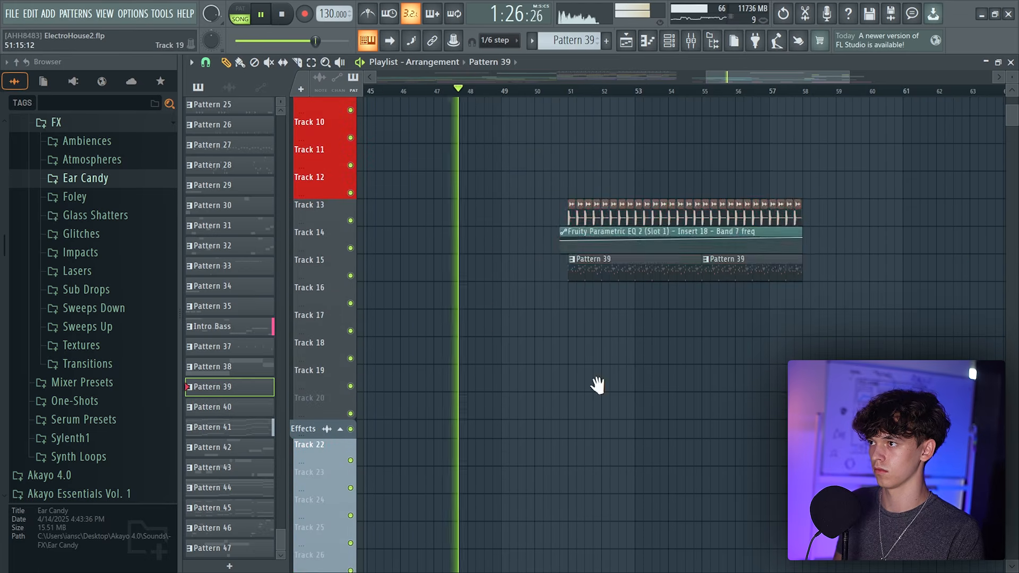
Scrub and scroll through the second drop around bars 48–60 to review the bass and effect clips
left_click_drag(598, 386, 785, 100)
scroll(787, 132, "down", 3)
scroll(703, 189, "down", 8)
mouse_move(563, 521)
left_mouse_down()
mouse_move(690, 337)
mouse_move(695, 312)
left_mouse_up()
mouse_move(650, 460)
left_mouse_down()
mouse_move(633, 205)
mouse_move(606, 108)
left_mouse_up()
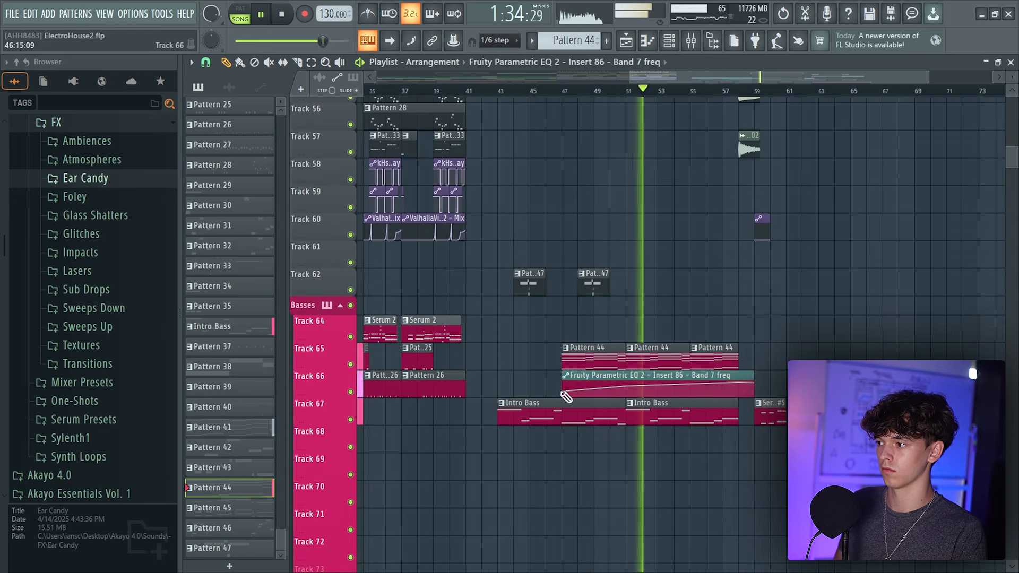
left_click_drag(678, 91, 520, 236)
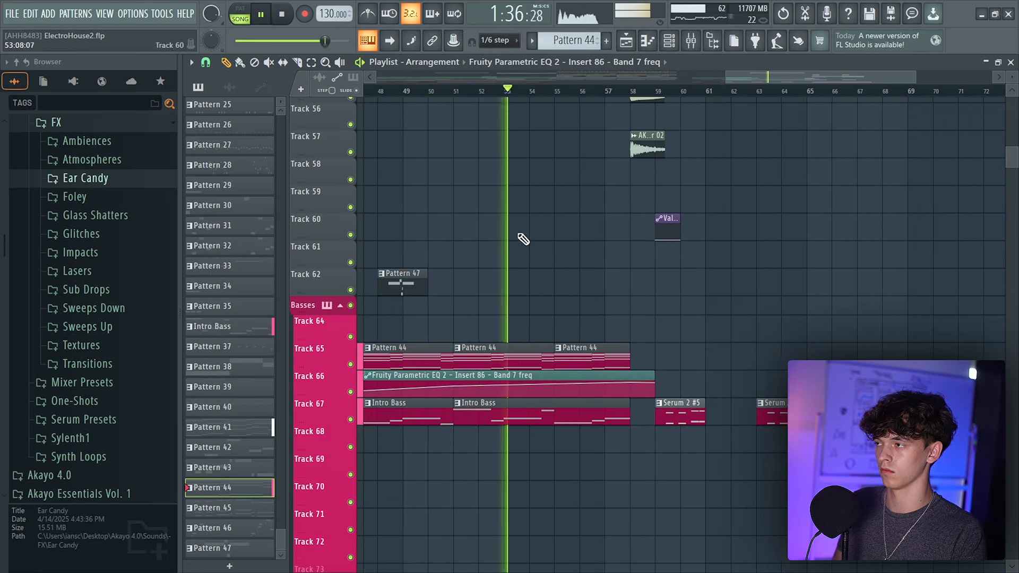
left_click_drag(602, 76, 601, 105)
scroll(630, 220, "up", 3)
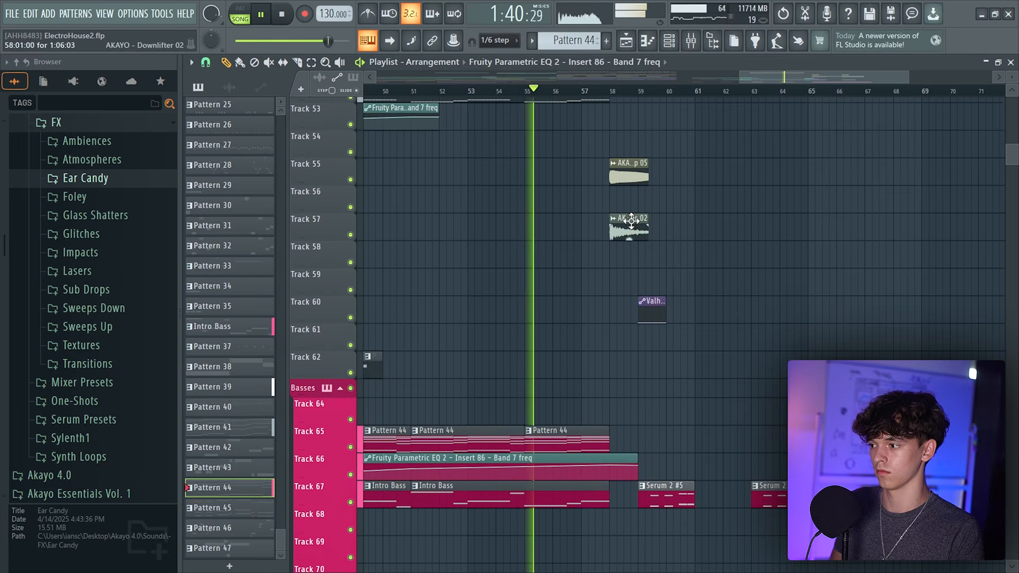
left_click_drag(700, 200, 659, 213)
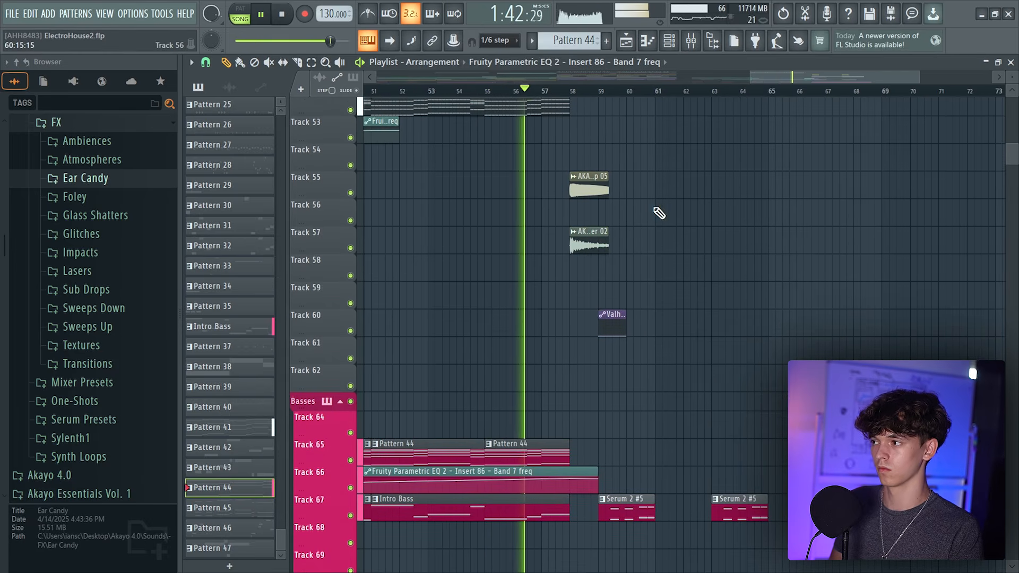
scroll(597, 458, "down", 1)
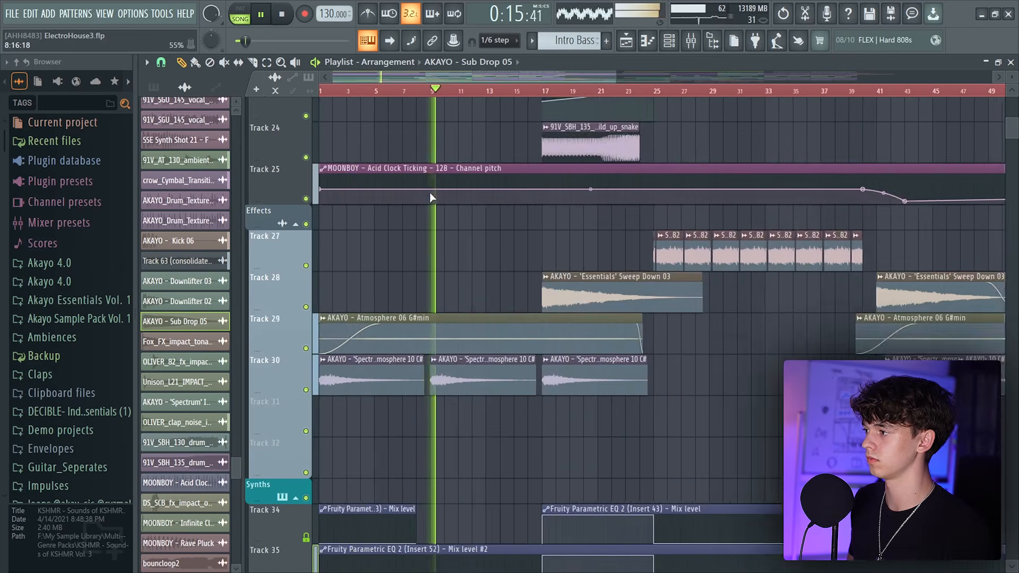
Solo the atmosphere effect tracks in the reference project and play the arrangement from the start
scroll(439, 246, "down", 8)
scroll(462, 265, "down", 10)
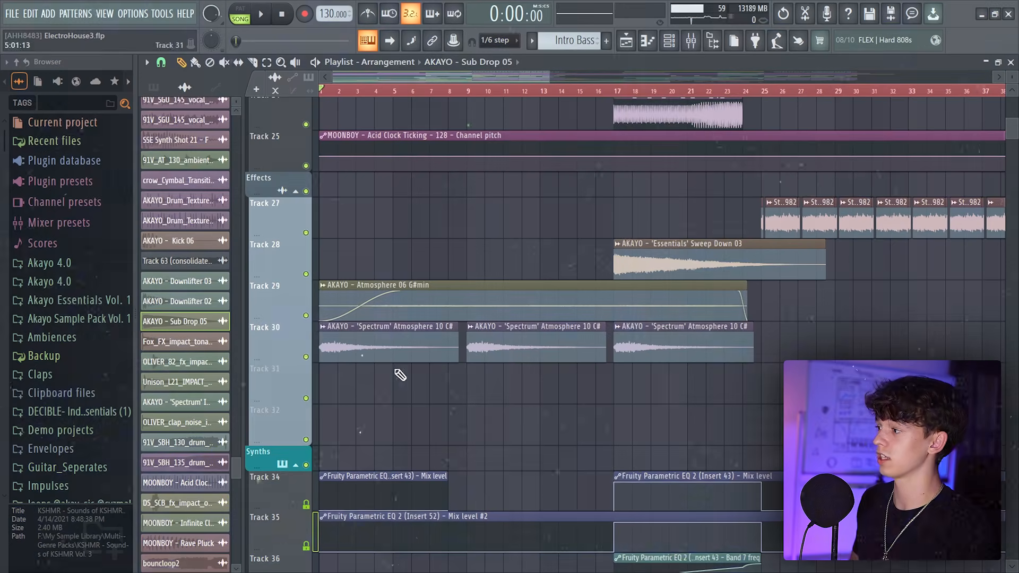
right_click(306, 316)
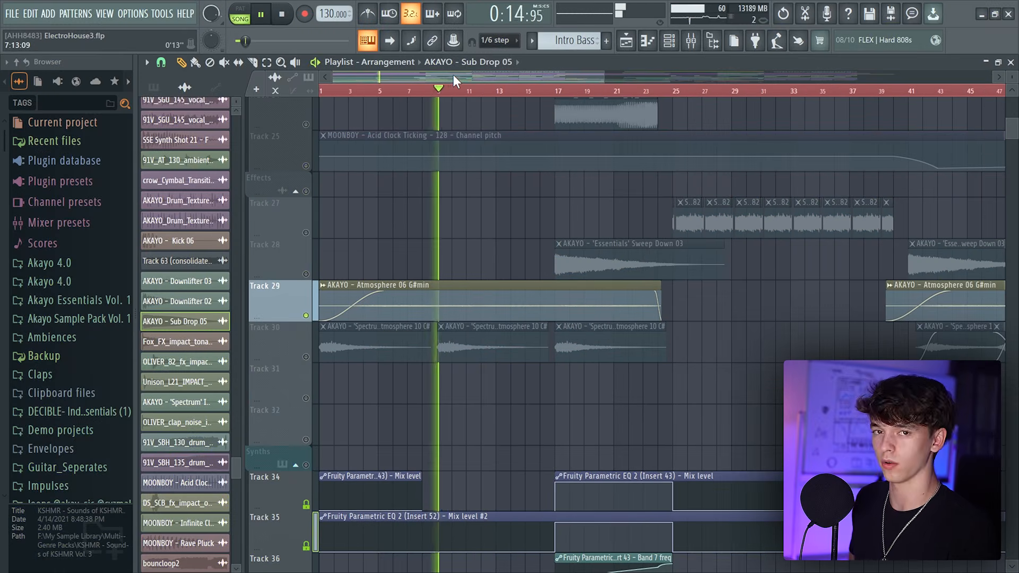
right_click(306, 357)
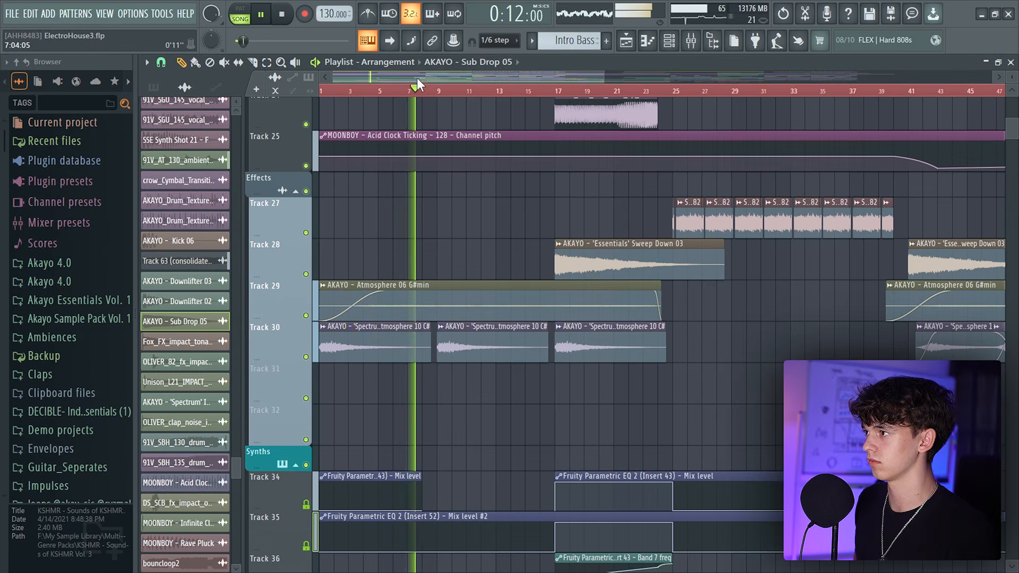
scroll(416, 78, "down", 2)
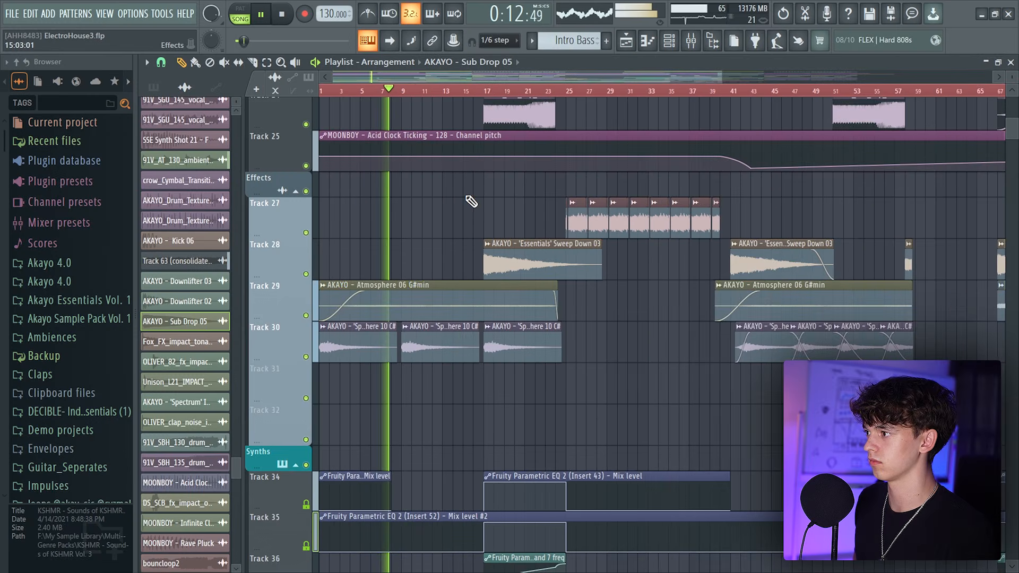
scroll(467, 227, "up", 2)
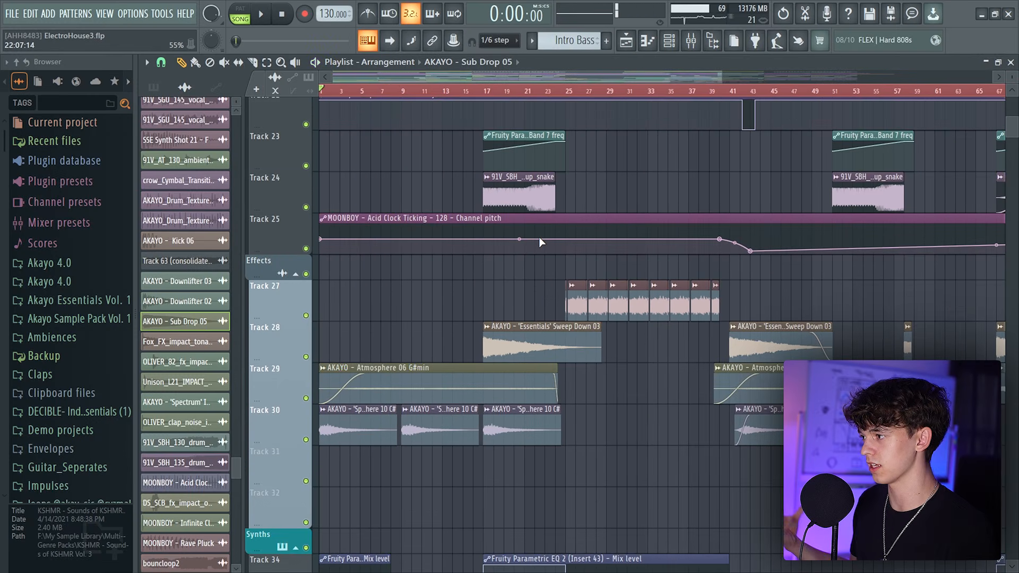
left_click(486, 77)
key("space")
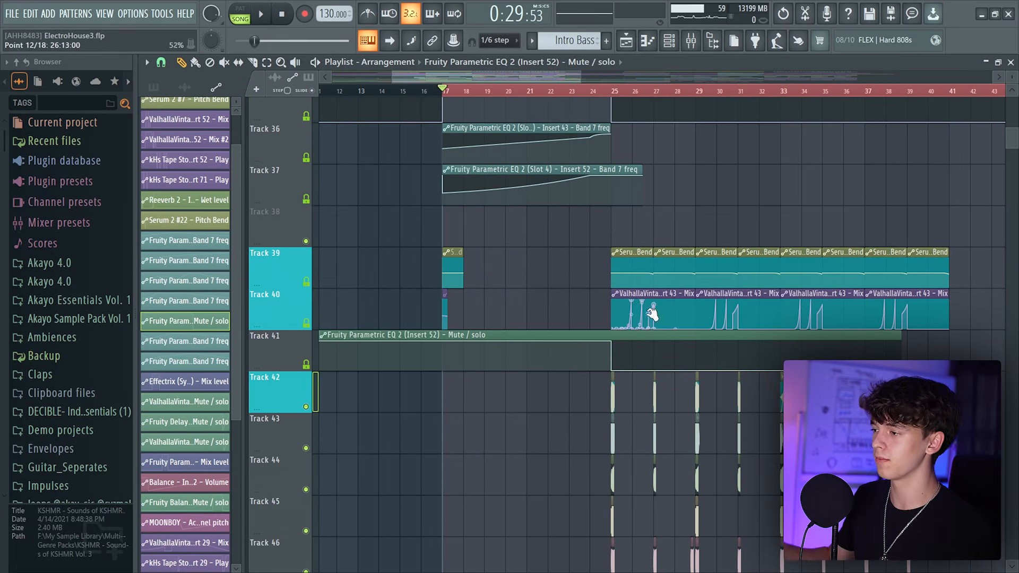
Solo the Serum synth tracks around Track 49 and listen to the drop's lead and chord patterns
left_click_drag(640, 335, 583, 151)
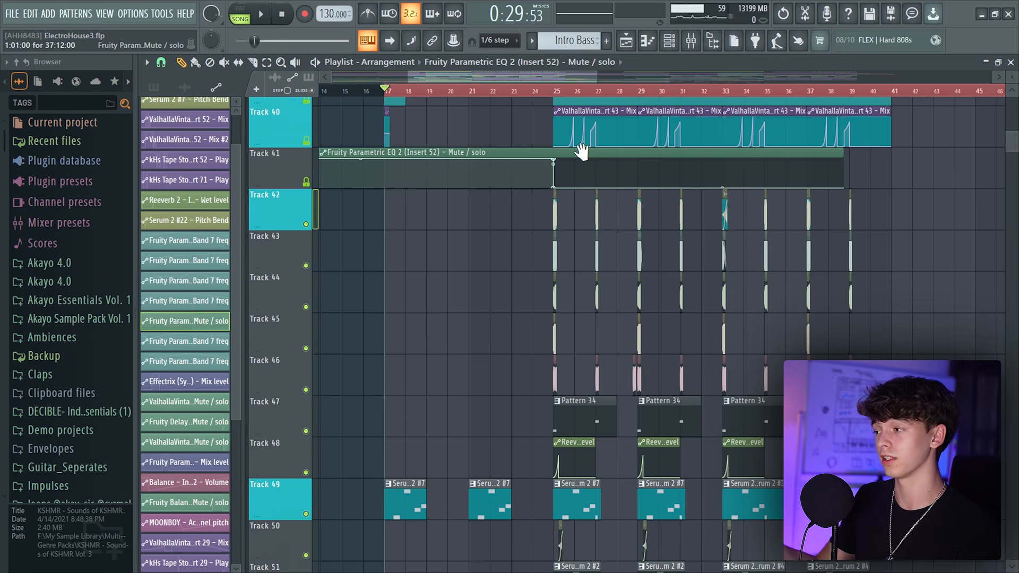
scroll(313, 312, "down", 5)
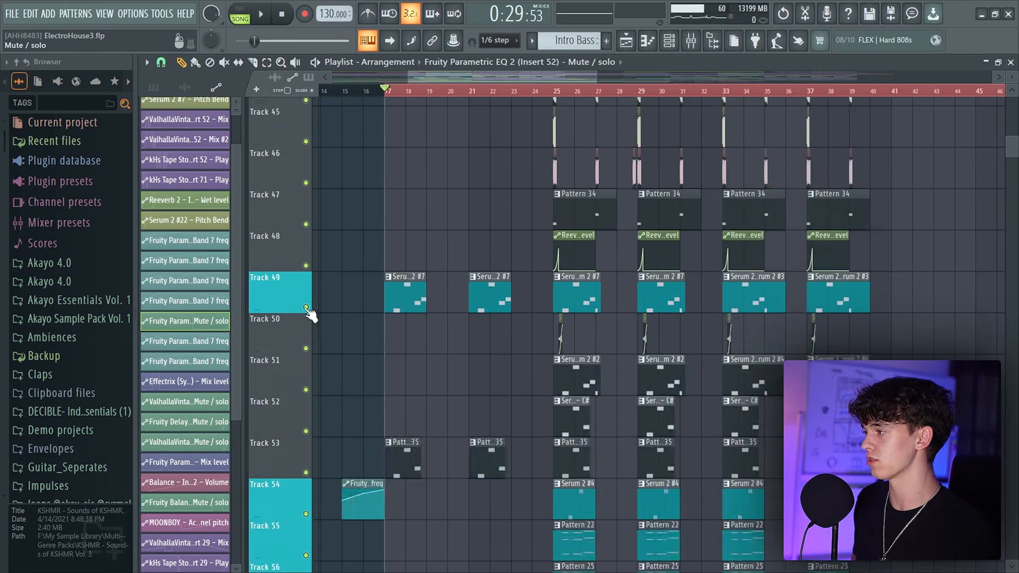
right_click(308, 309)
left_click(309, 474)
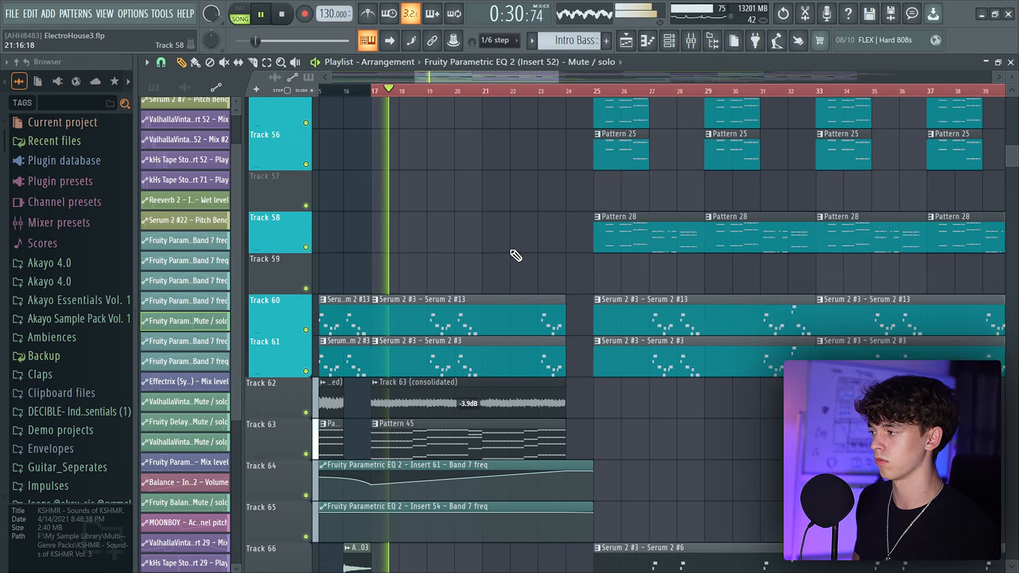
scroll(511, 254, "up", 2)
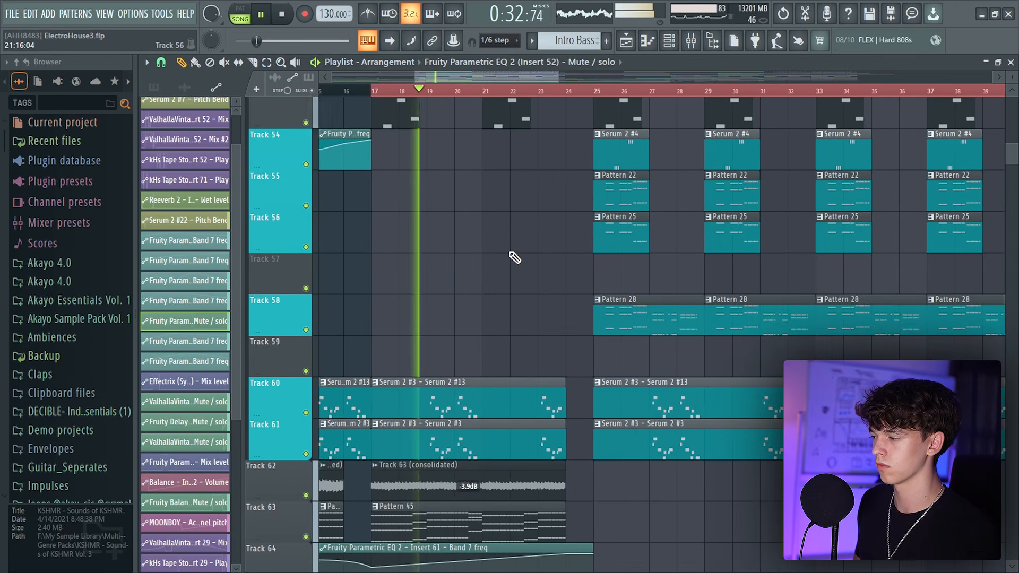
key("space")
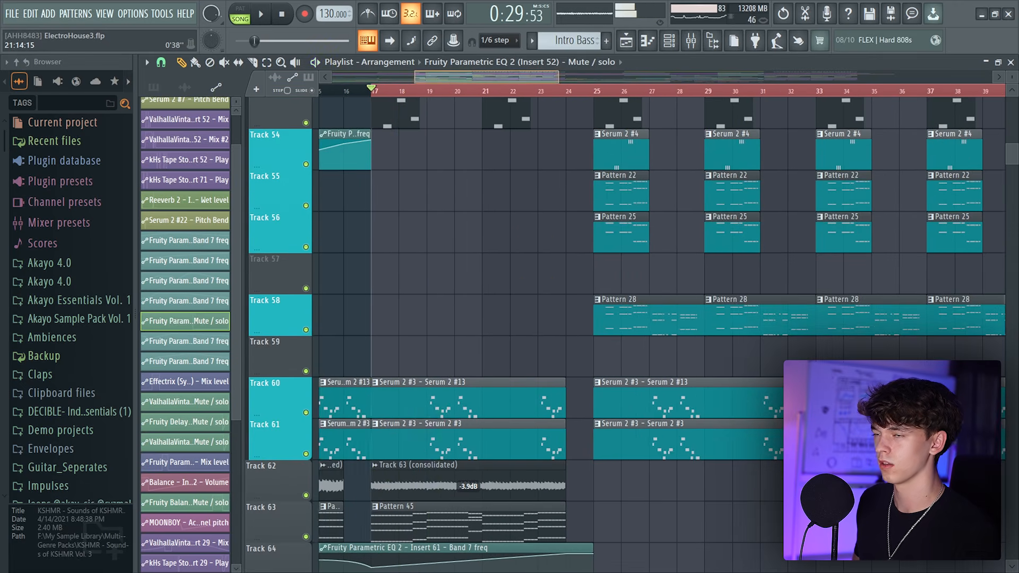
scroll(506, 81, "down", 3)
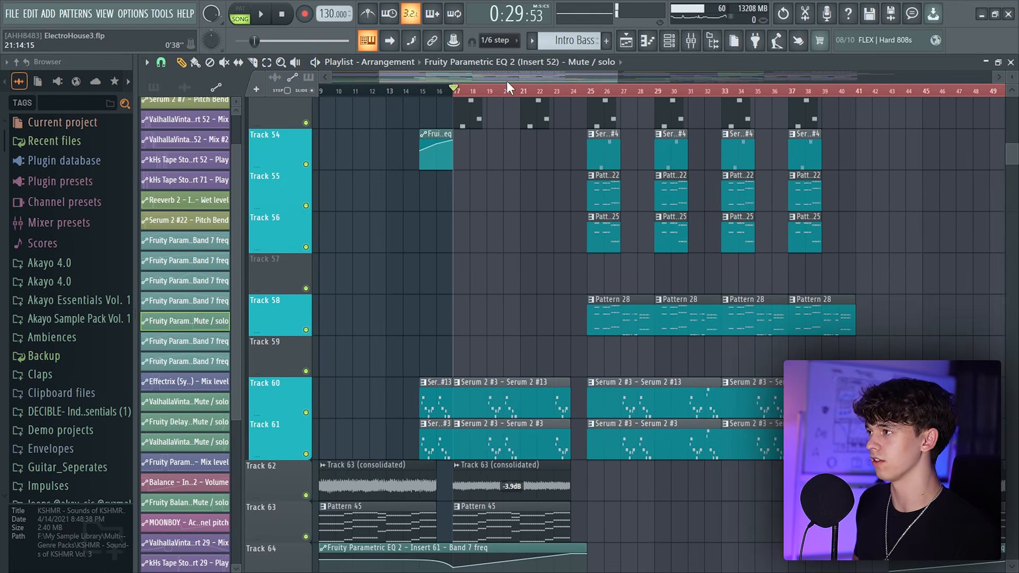
left_click_drag(507, 80, 648, 82)
scroll(643, 81, "up", 3)
Examine the mixer's insert channels and faders, then return to the playlist
scroll(586, 324, "up", 4)
right_click(586, 324)
key("space")
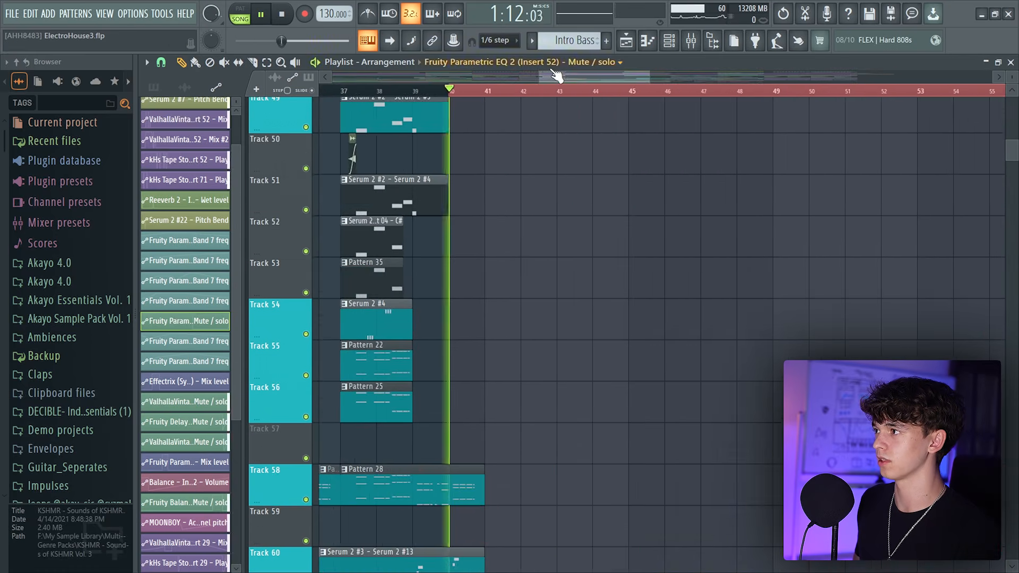
scroll(551, 76, "up", 2)
scroll(531, 319, "up", 5)
scroll(534, 342, "up", 10)
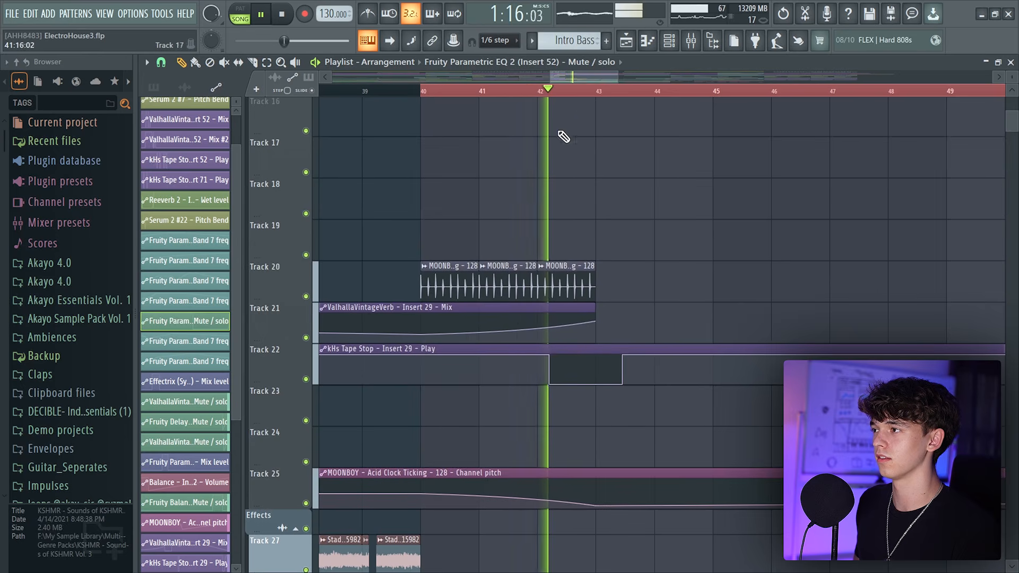
scroll(585, 77, "down", 1)
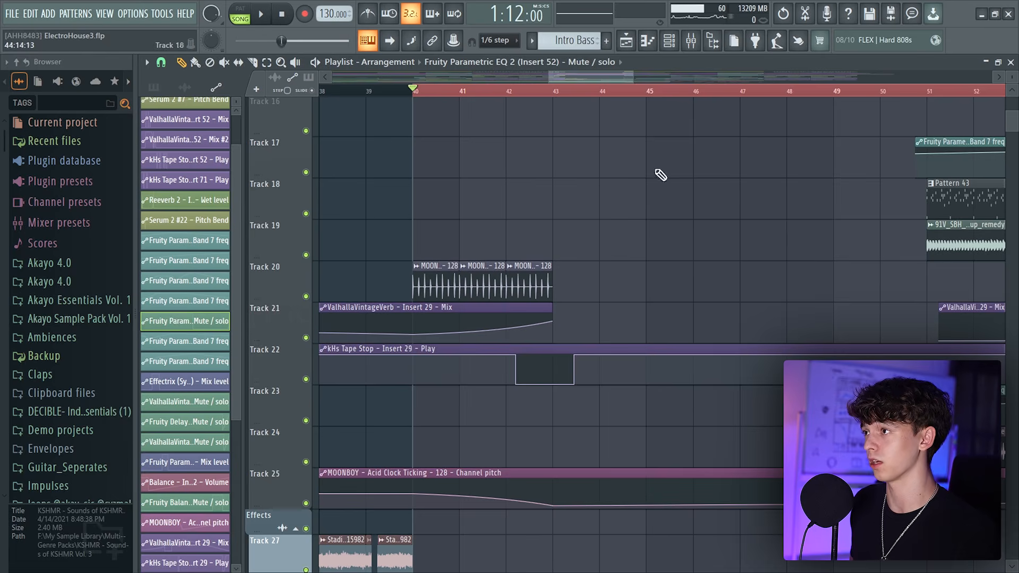
left_click(689, 42)
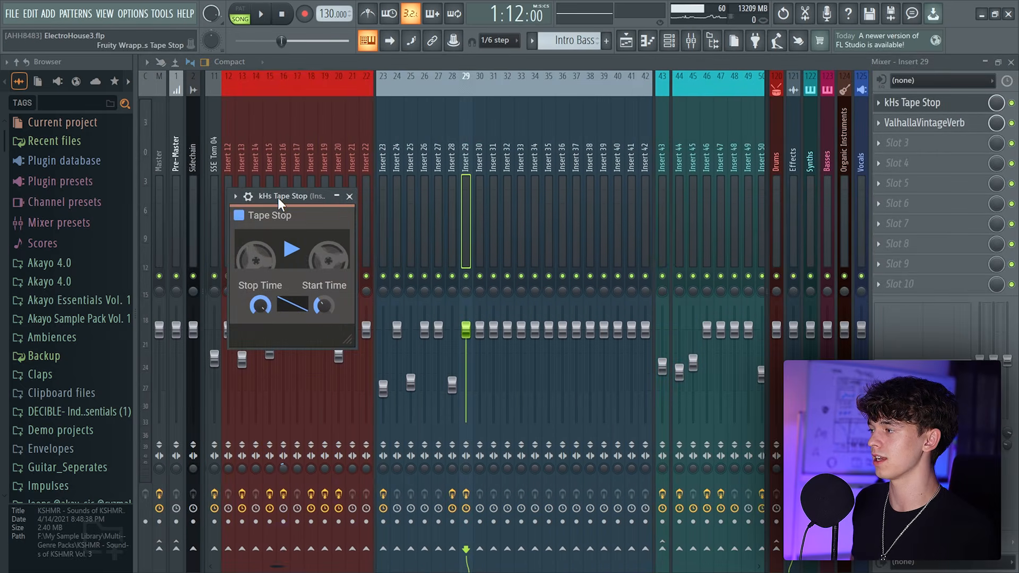
left_click_drag(278, 198, 507, 151)
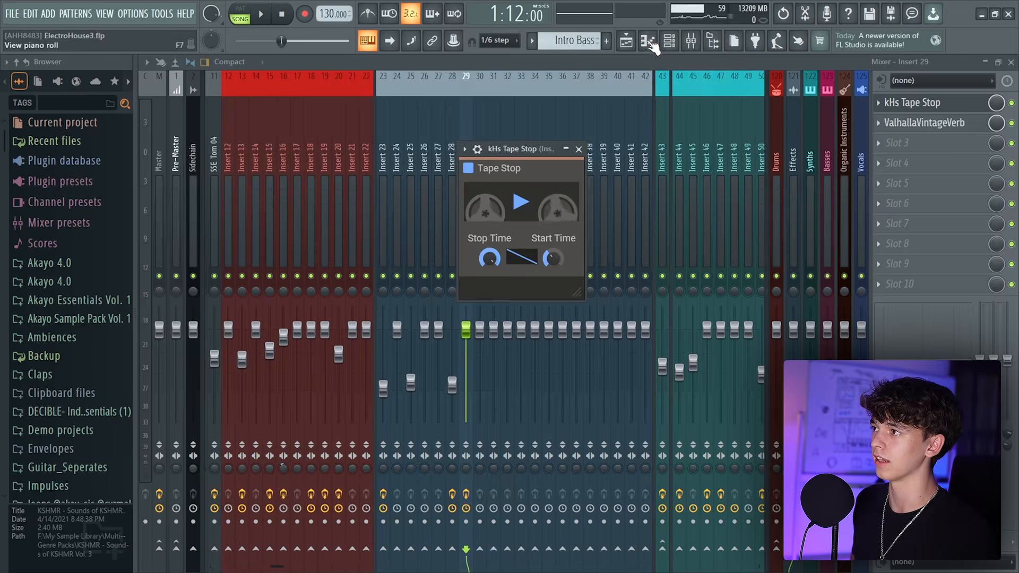
left_click(648, 40)
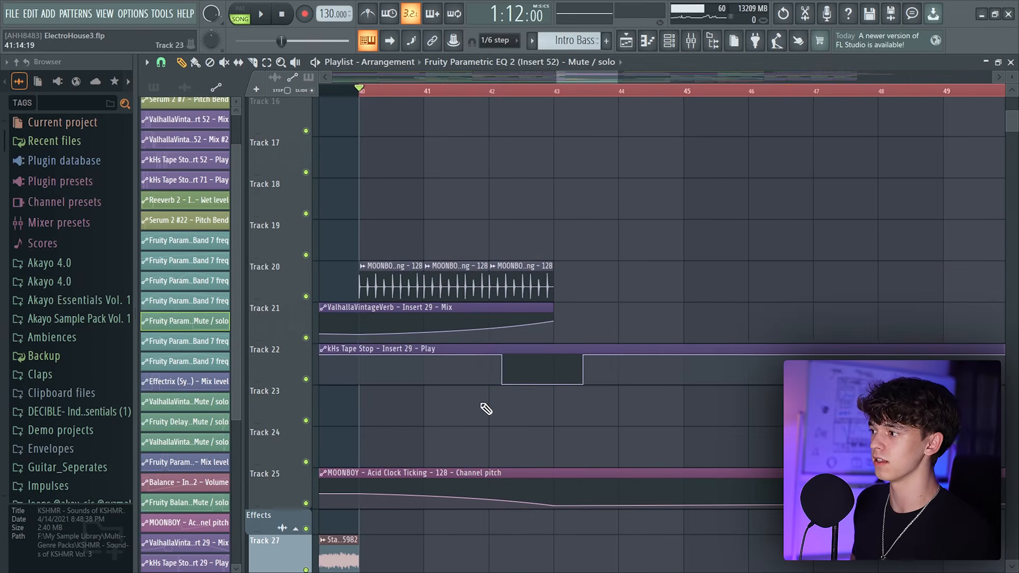
Solo the reverb and tape-stop automation tracks to audition the transition near bar 40, then unsolo all tracks
right_click(306, 379)
left_click(305, 338)
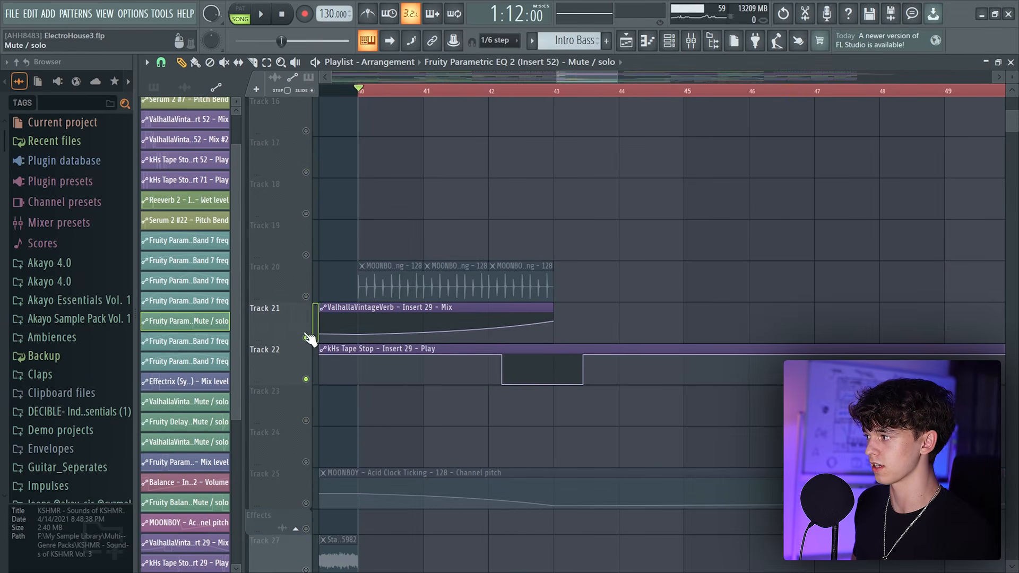
left_click(306, 296)
scroll(575, 76, "down", 2)
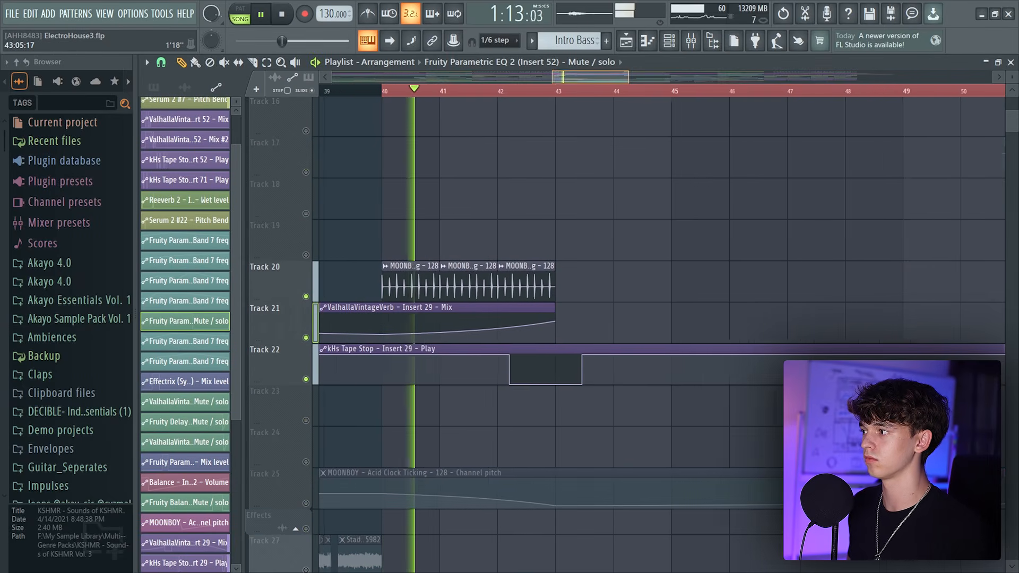
left_click(307, 504)
scroll(518, 495, "down", 3)
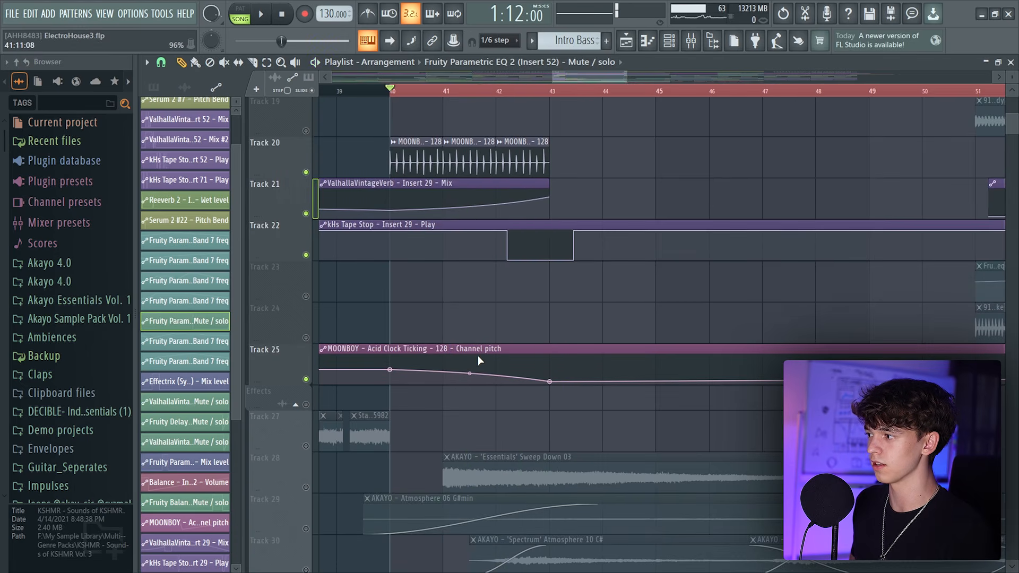
right_click(307, 380)
right_click(307, 379)
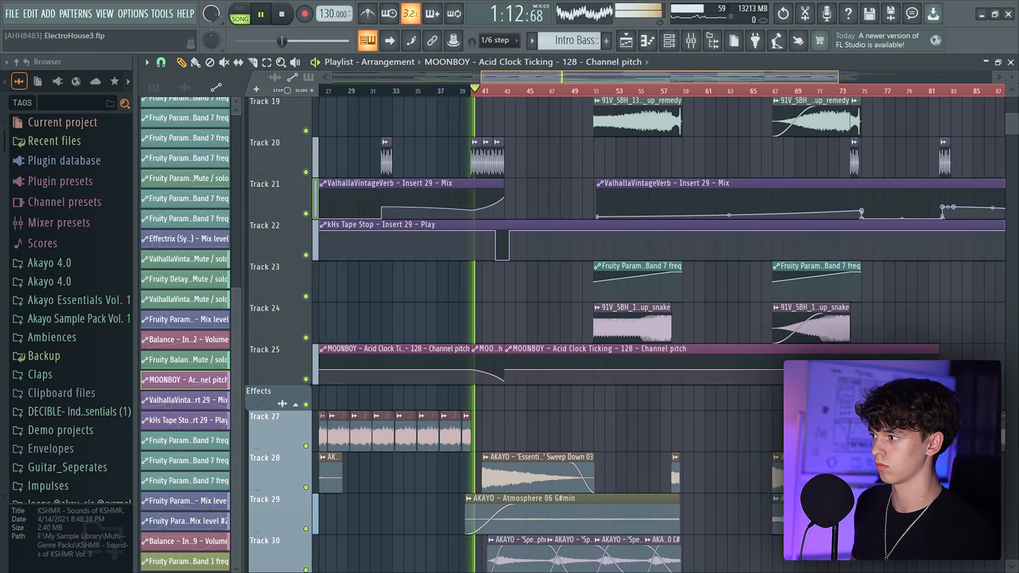
Zoom out and play the arrangement, scrolling through the synth and FX tracks of the second drop
scroll(486, 346, "right", 1)
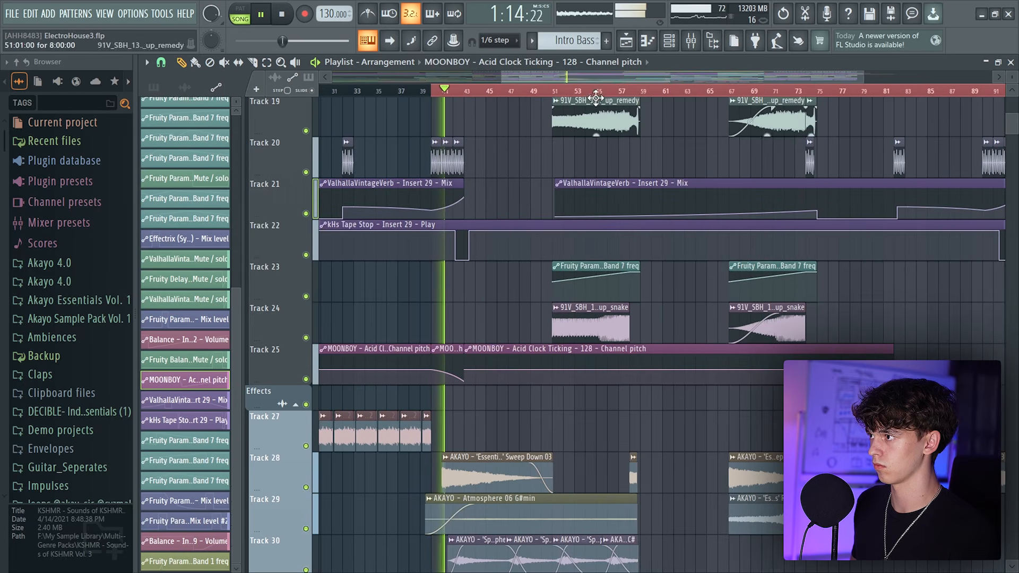
scroll(778, 365, "down", 3)
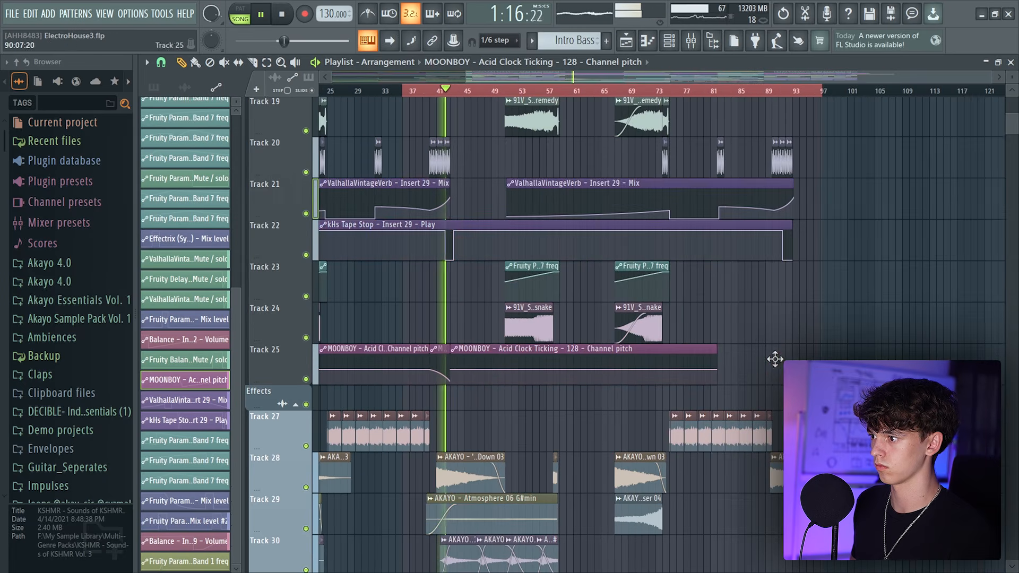
key("space")
scroll(549, 345, "up", 5)
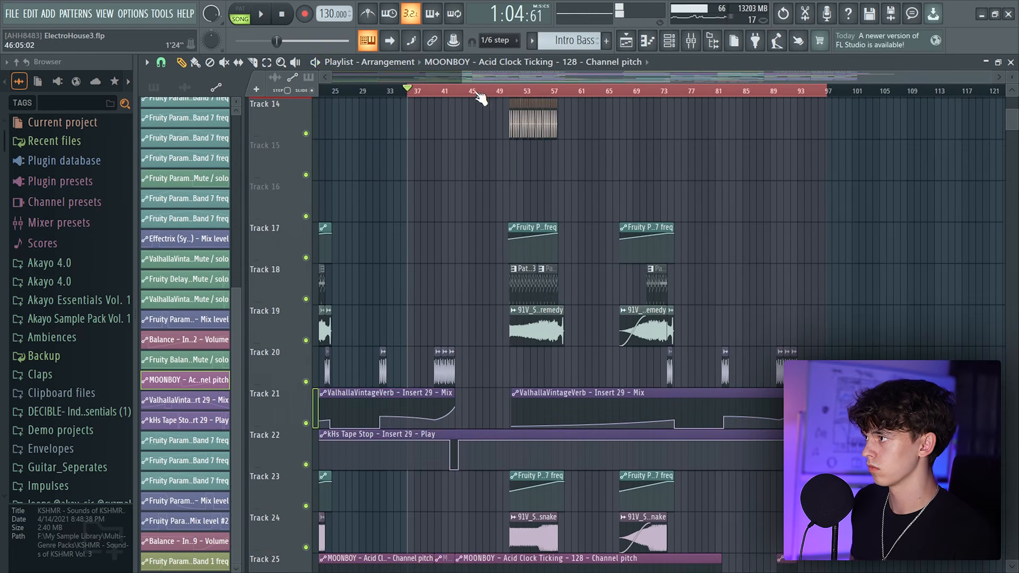
scroll(476, 125, "up", 4)
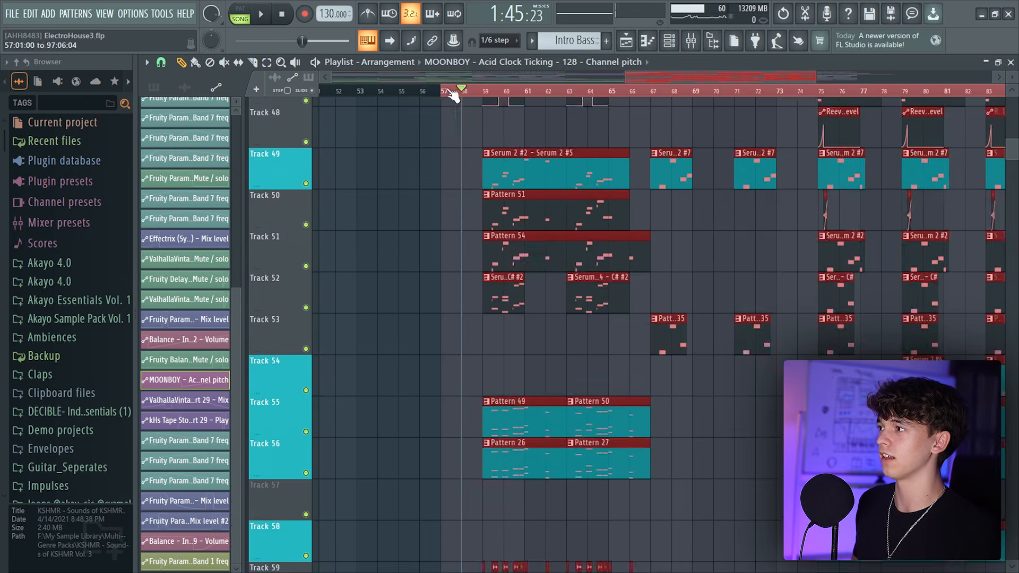
scroll(495, 505, "up", 6)
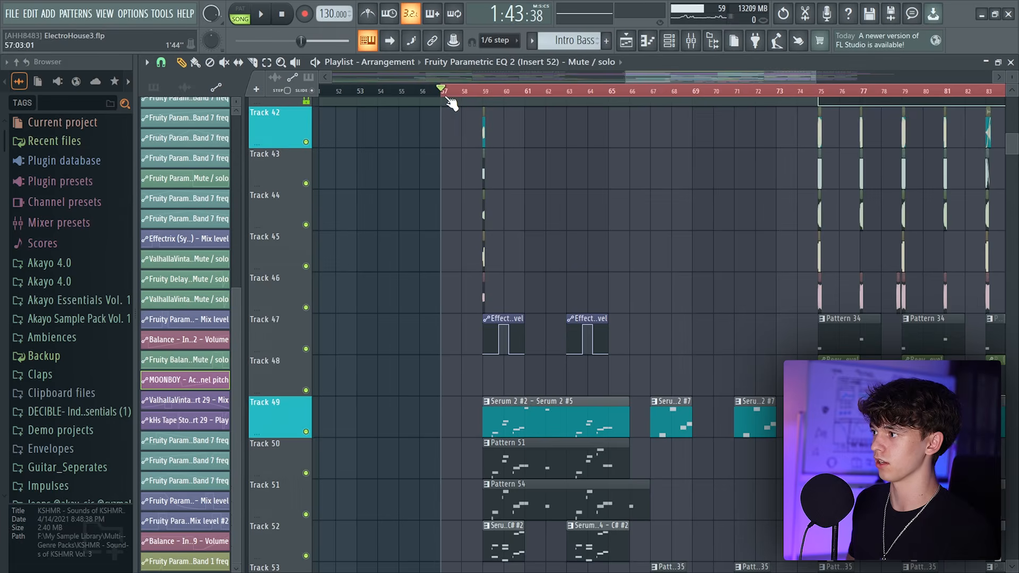
scroll(628, 234, "down", 2)
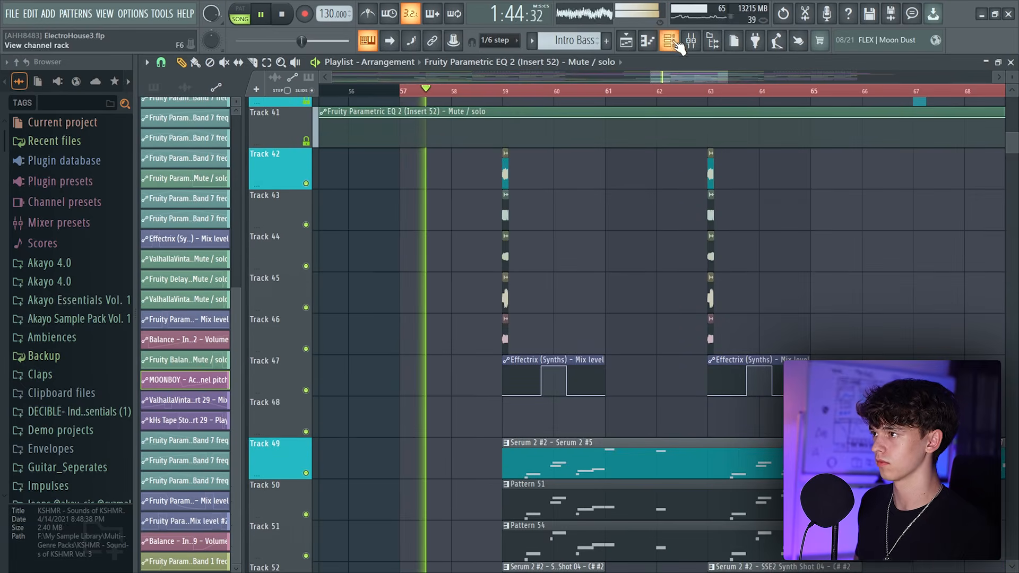
scroll(736, 412, "down", 5)
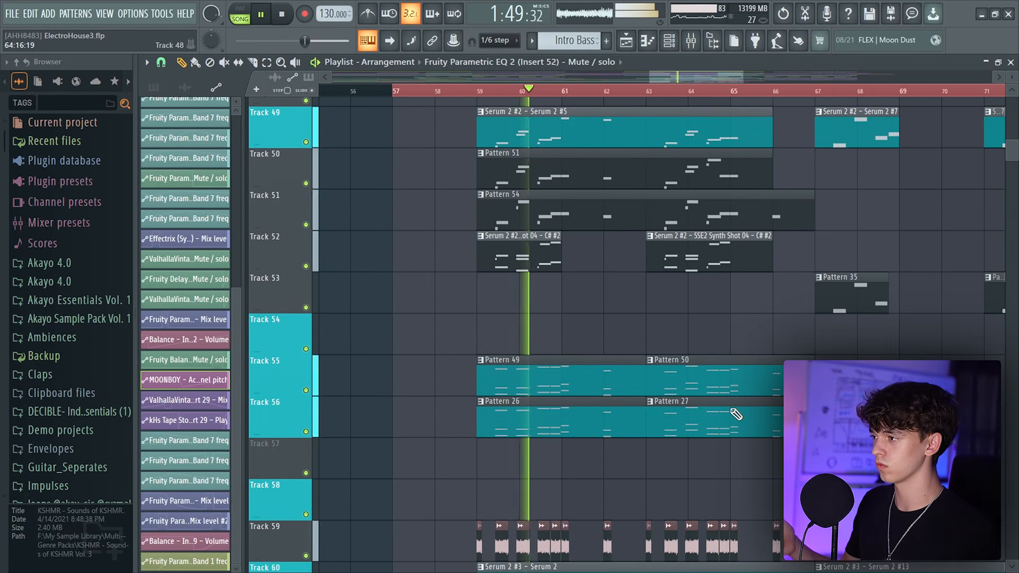
scroll(619, 85, "down", 2)
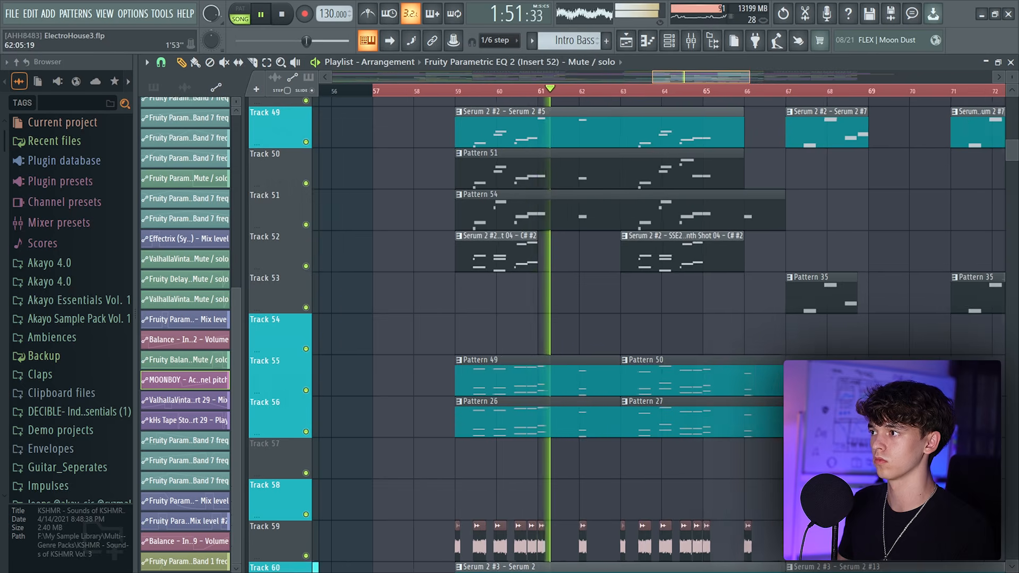
scroll(592, 263, "down", 3)
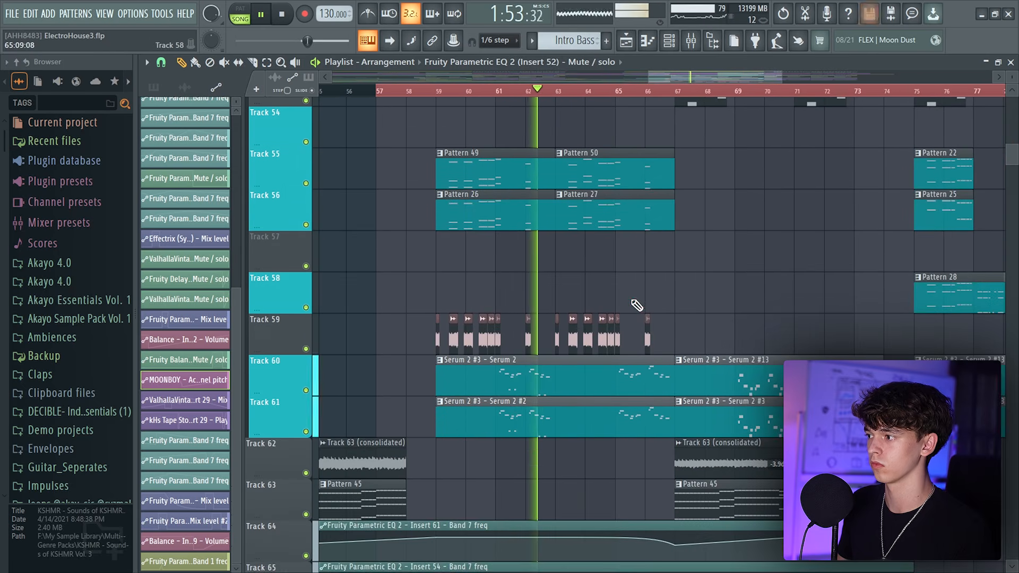
Zoom into Tracks 45 to 56 and scroll through the second drop's Serum synth tracks while listening
scroll(636, 297, "up", 4)
scroll(652, 75, "up", 2)
left_click_drag(651, 194, 764, 406)
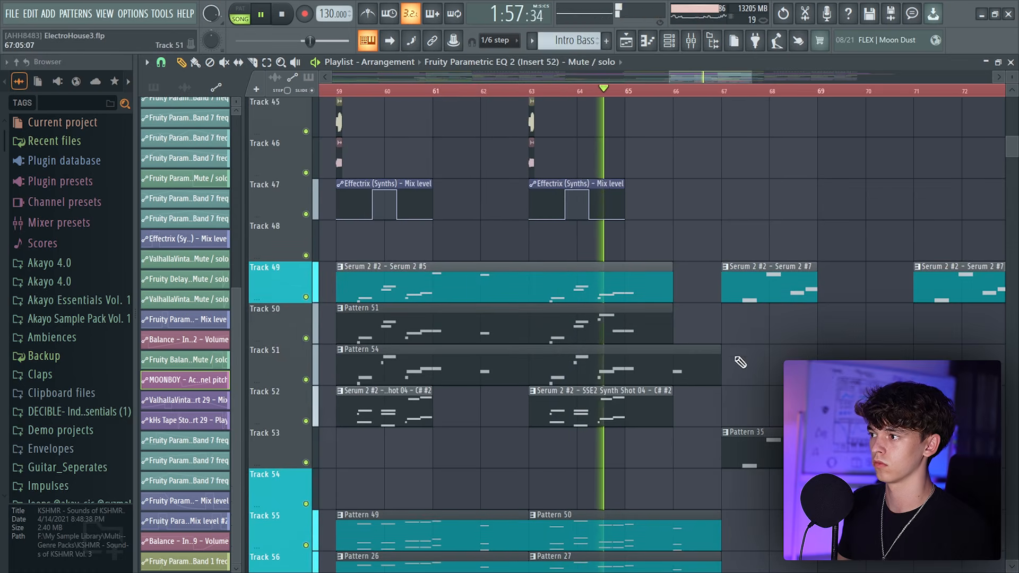
scroll(691, 90, "down", 2)
scroll(679, 143, "down", 3)
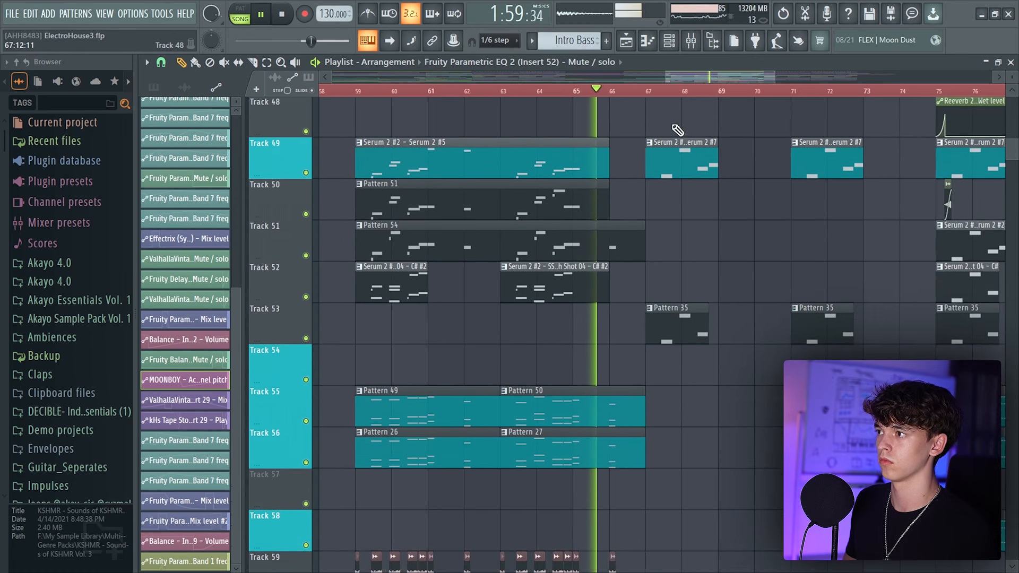
left_click_drag(666, 77, 676, 77)
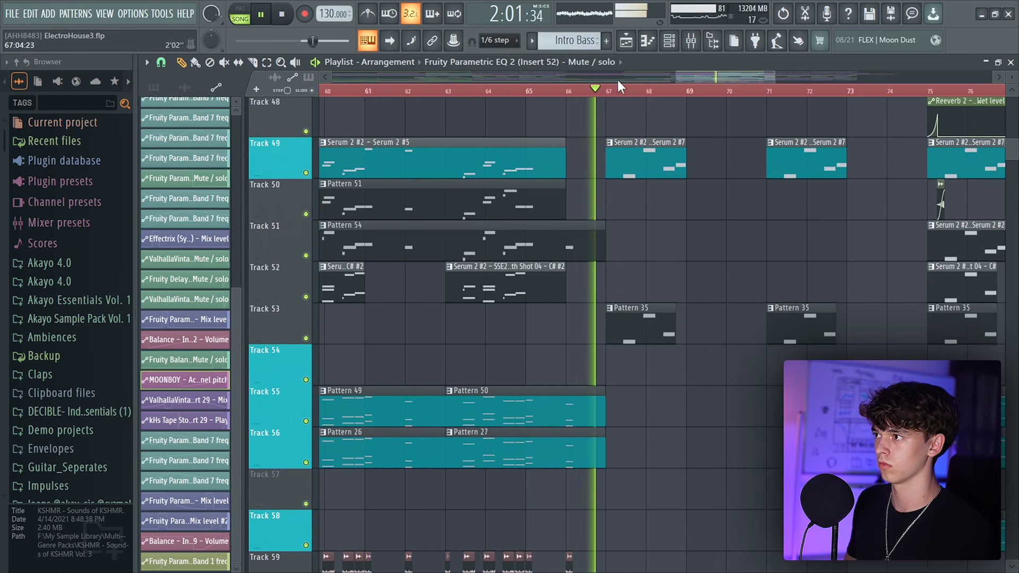
key("space")
Place the playhead at bar 59 and solo the percussion Tracks 42 to 44 to audition them
scroll(556, 181, "up", 3)
left_click(478, 91)
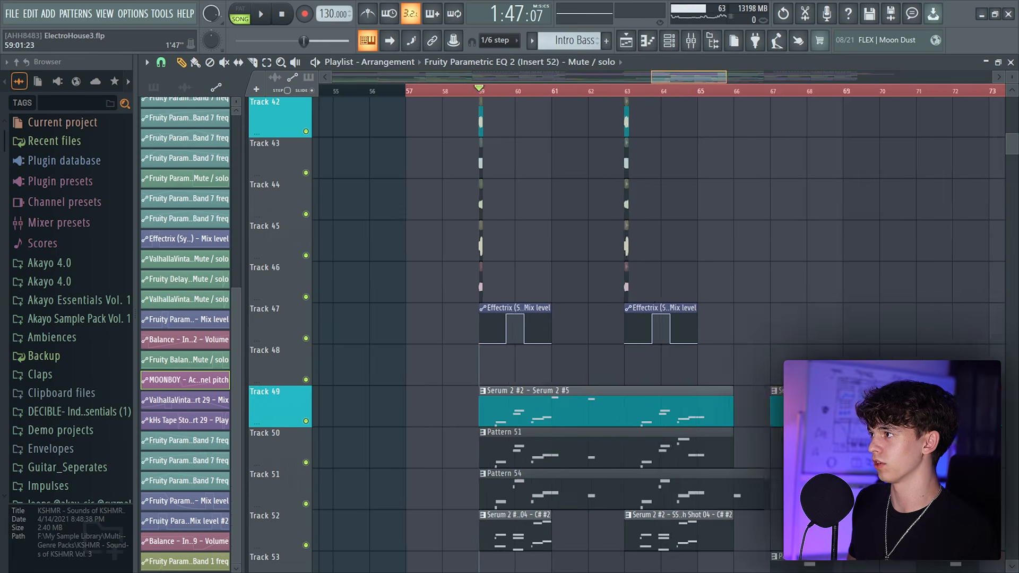
scroll(510, 93, "up", 3)
scroll(392, 285, "up", 3)
right_click(306, 339)
scroll(325, 329, "down", 3)
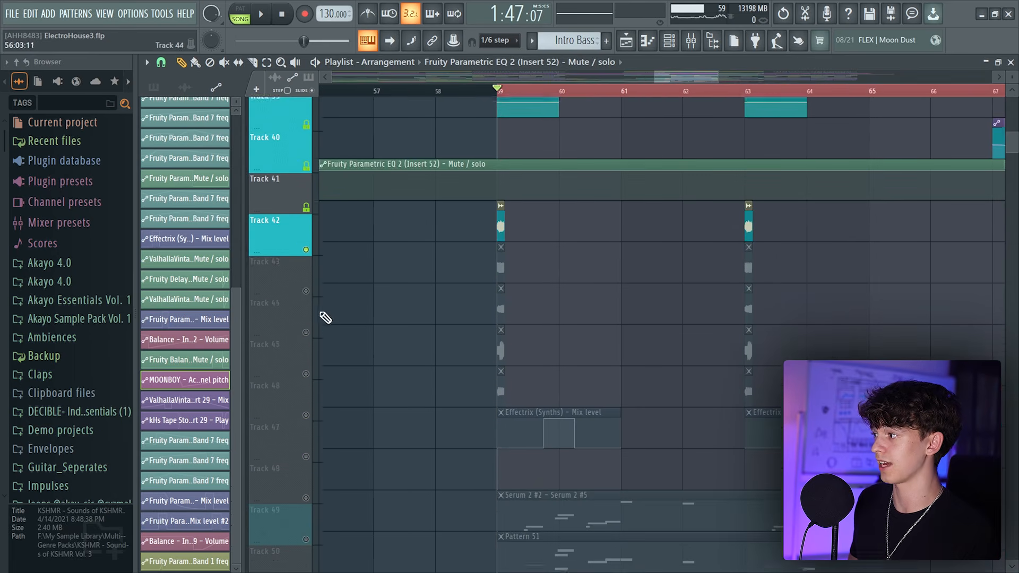
left_click(306, 255)
key("space")
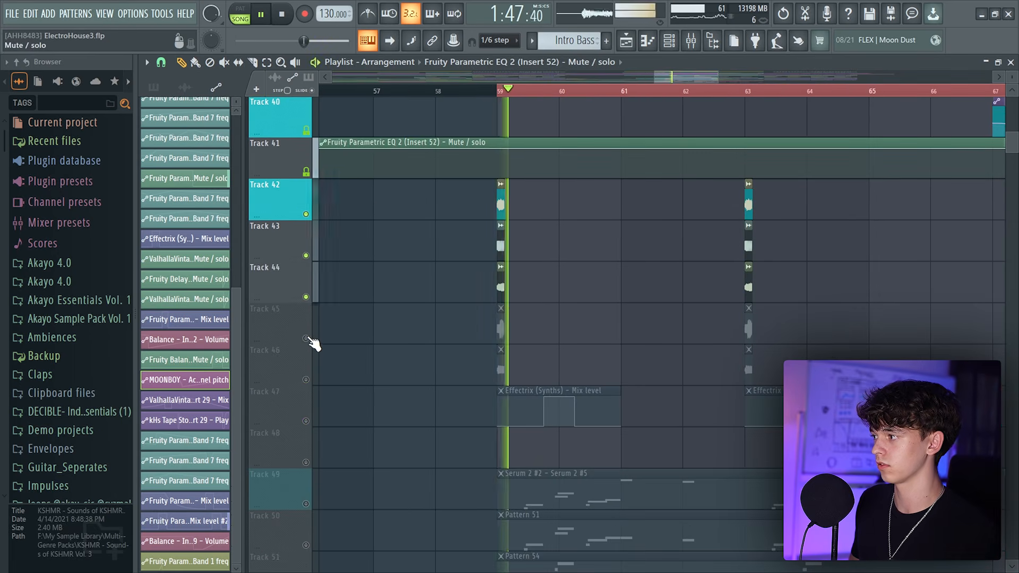
Solo Track 50 and then Track 52 to audition their Serum synth patterns at the drop
left_click(307, 338)
key("space")
scroll(509, 361, "down", 6)
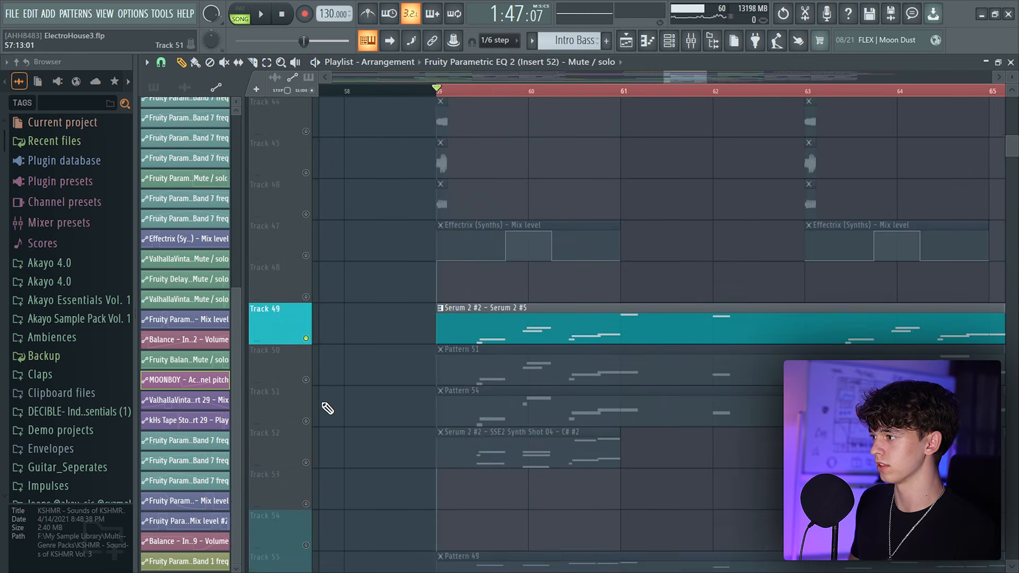
scroll(318, 361, "down", 2)
right_click(306, 297)
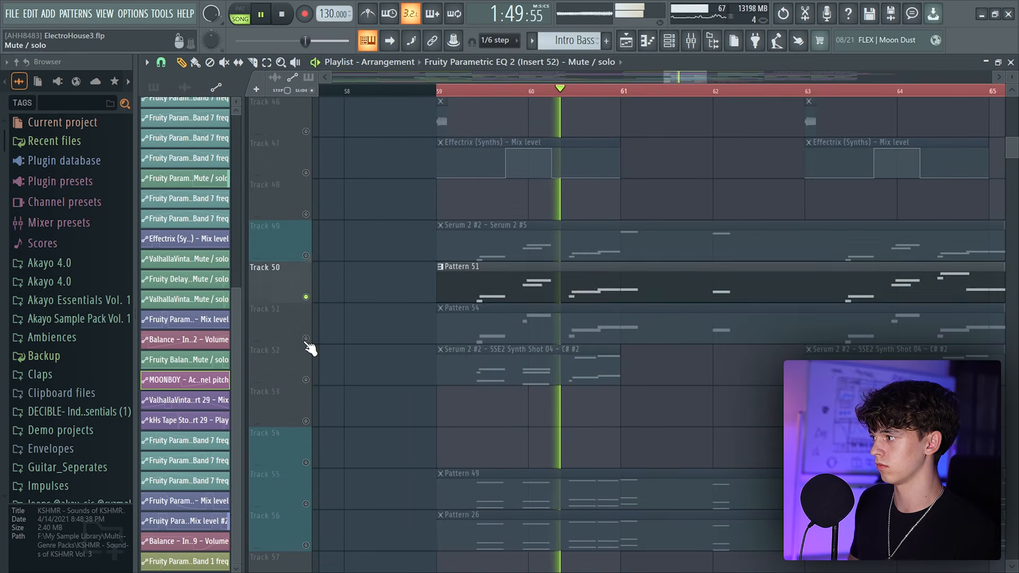
right_click(307, 339)
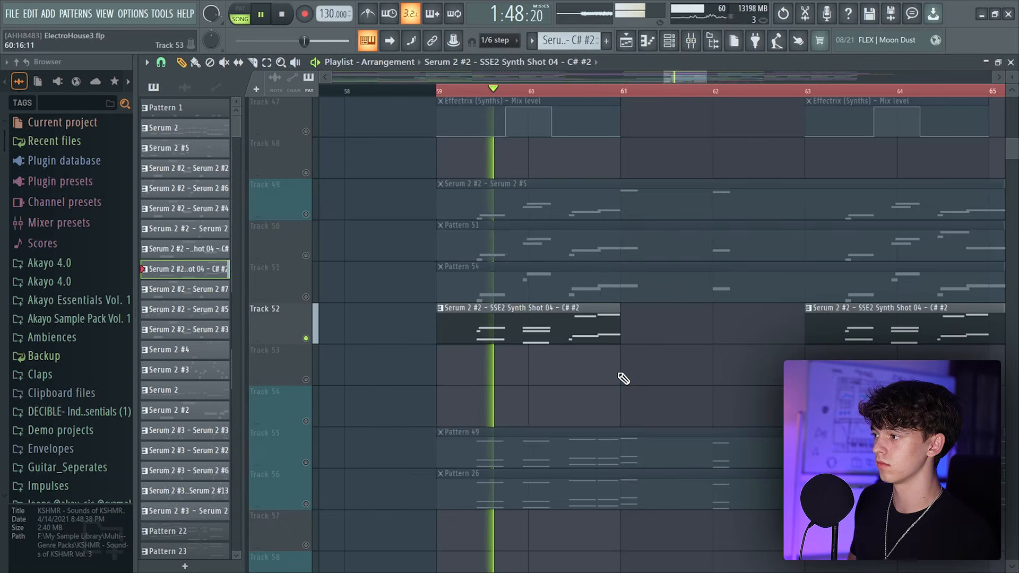
Solo Track 55 and then Track 56 to audition the chord patterns of the second drop
scroll(616, 76, "down", 3)
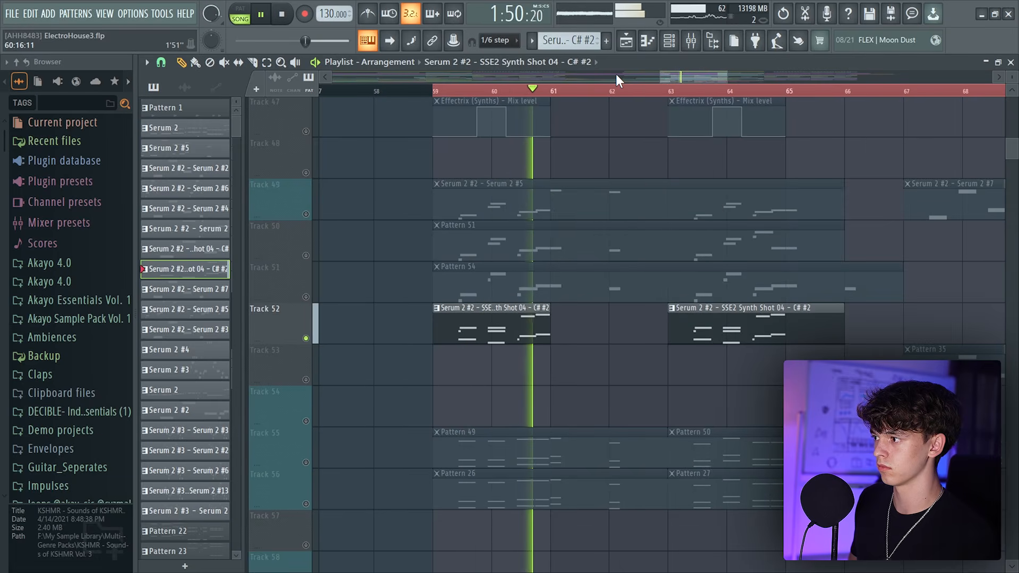
scroll(662, 310, "down", 1)
scroll(662, 310, "down", 1)
key("space")
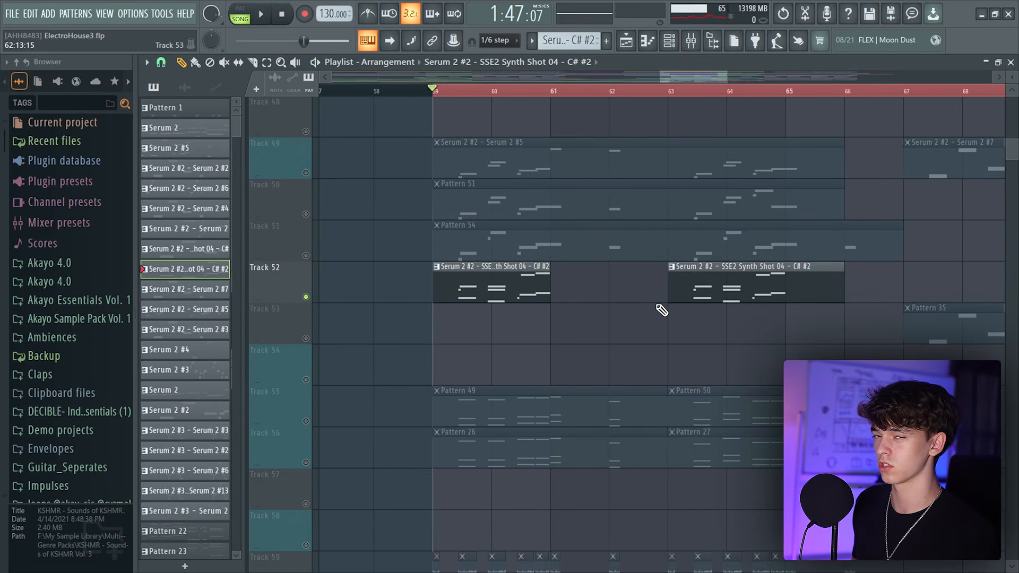
right_click(306, 421)
key("space")
scroll(538, 410, "down", 5)
key("space")
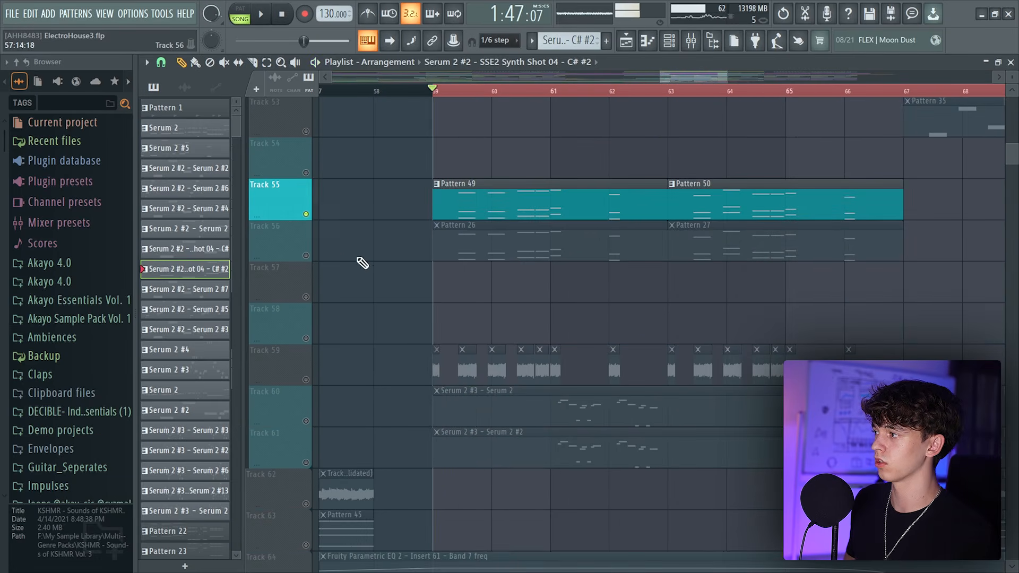
right_click(306, 255)
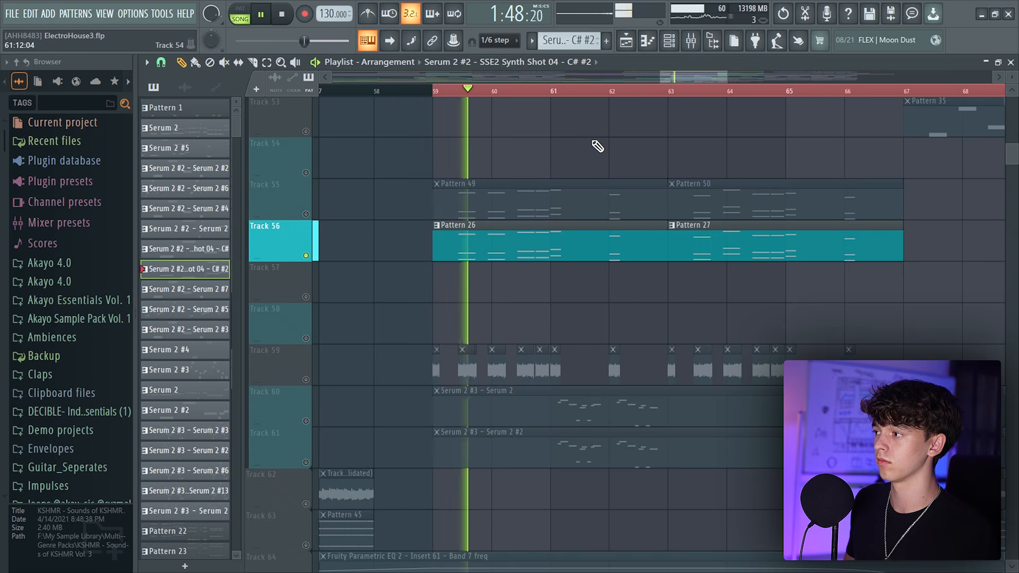
Solo Tracks 60 and 61 together to audition the Serum 2 #3 lead layers
scroll(569, 366, "down", 2)
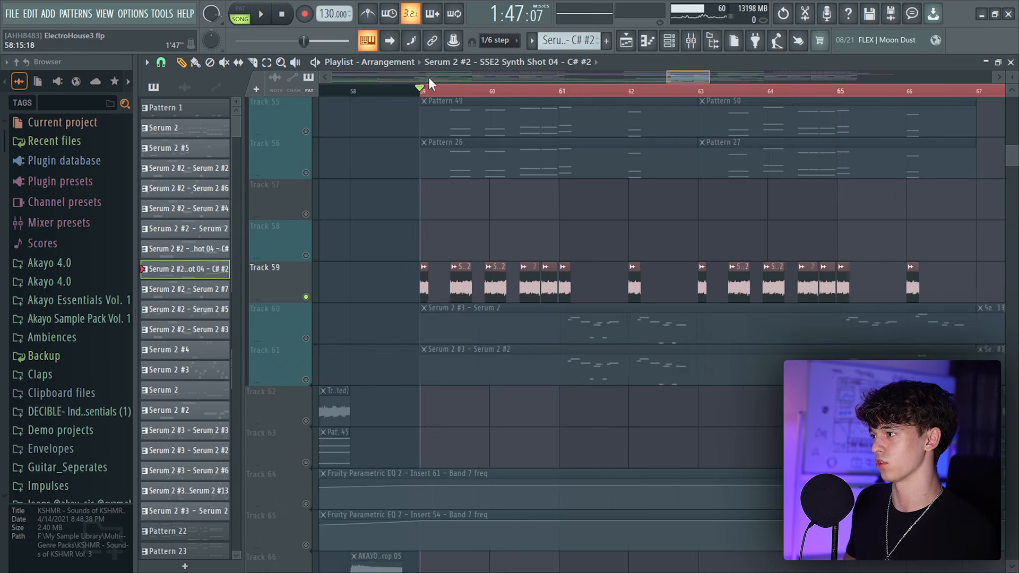
scroll(456, 215, "up", 2)
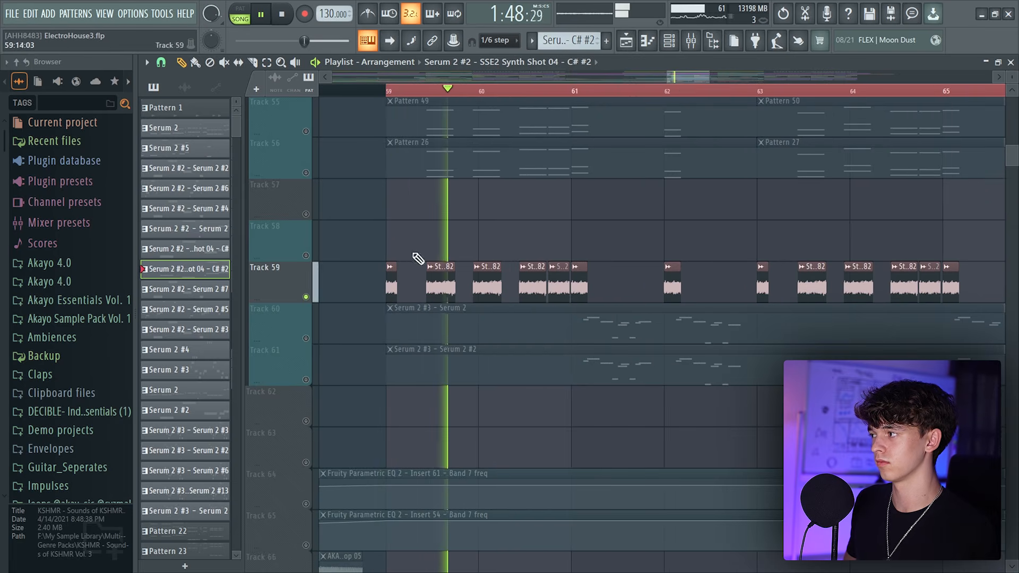
left_click(306, 172)
left_click(307, 133)
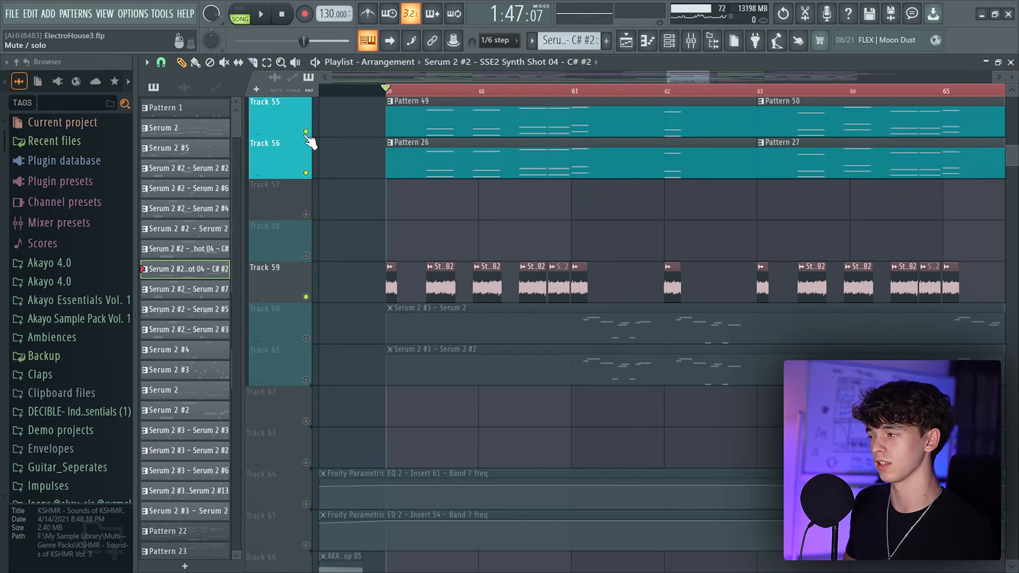
right_click(306, 339)
left_click(306, 380)
key("space")
scroll(580, 102, "down", 5)
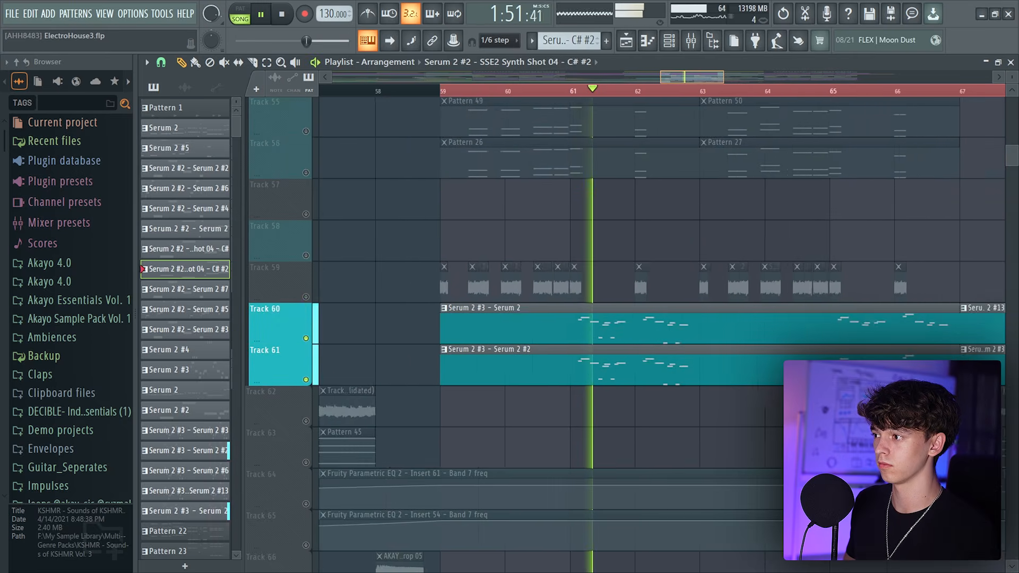
scroll(662, 232, "down", 4)
key("space")
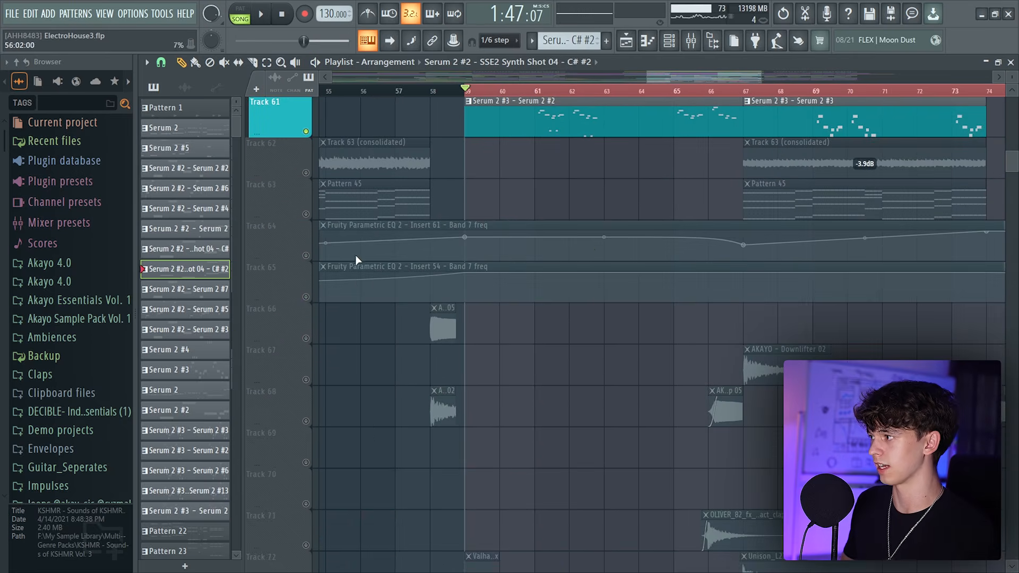
Solo the EQ automation Tracks 64 and 65, then the bass Track 81, and listen
left_click(306, 297)
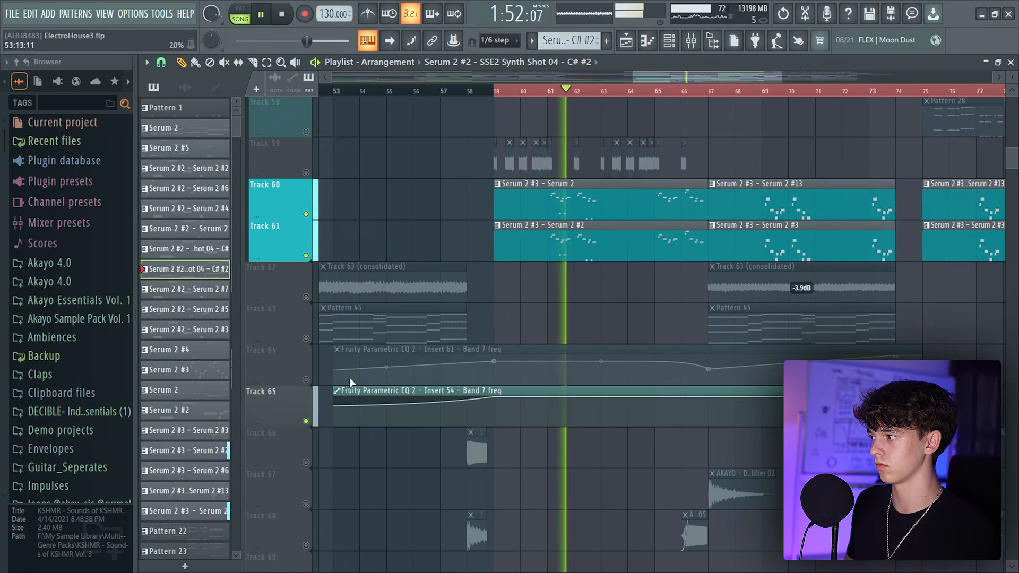
left_click(306, 380)
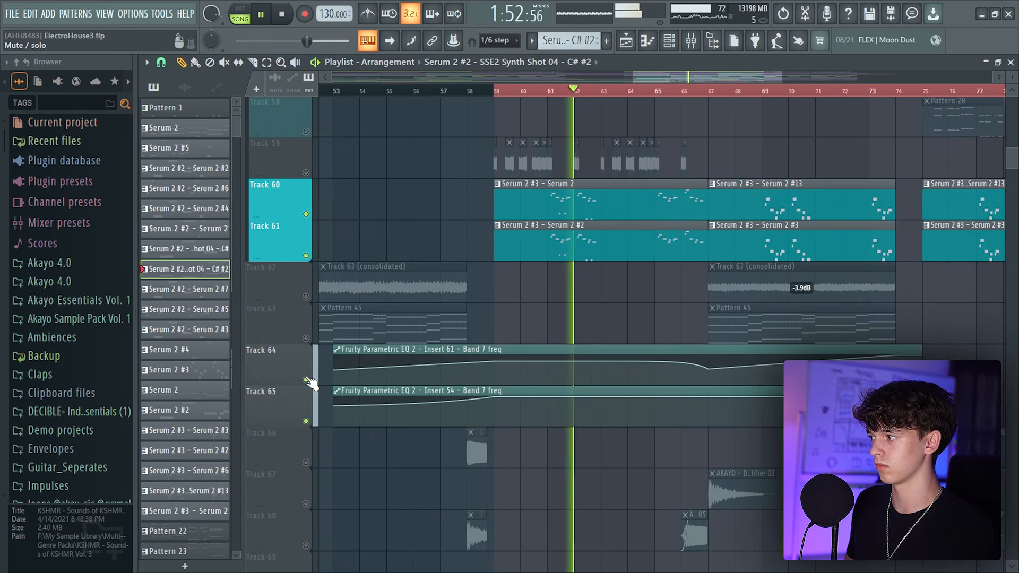
scroll(443, 380, "down", 5)
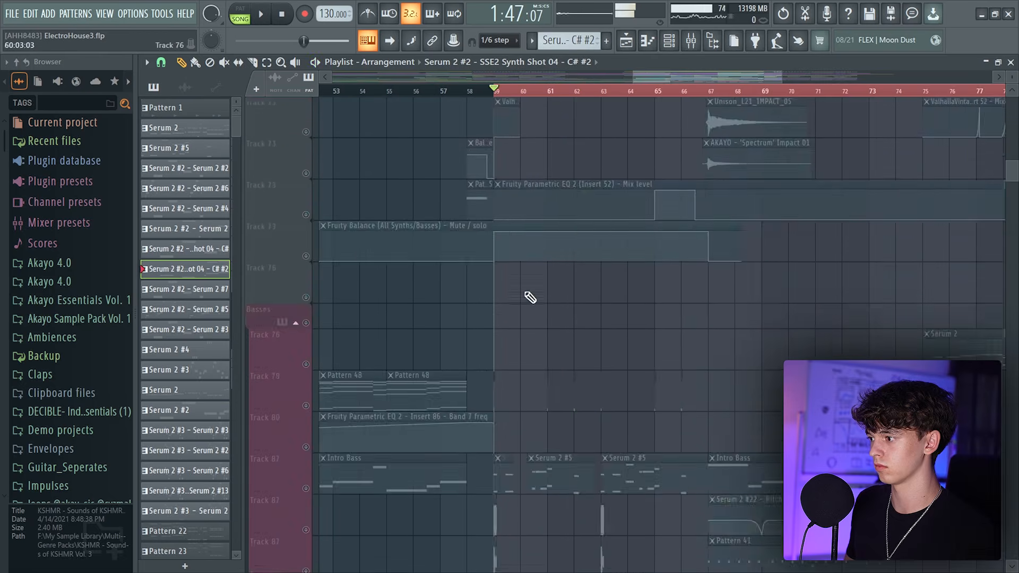
scroll(527, 296, "down", 3)
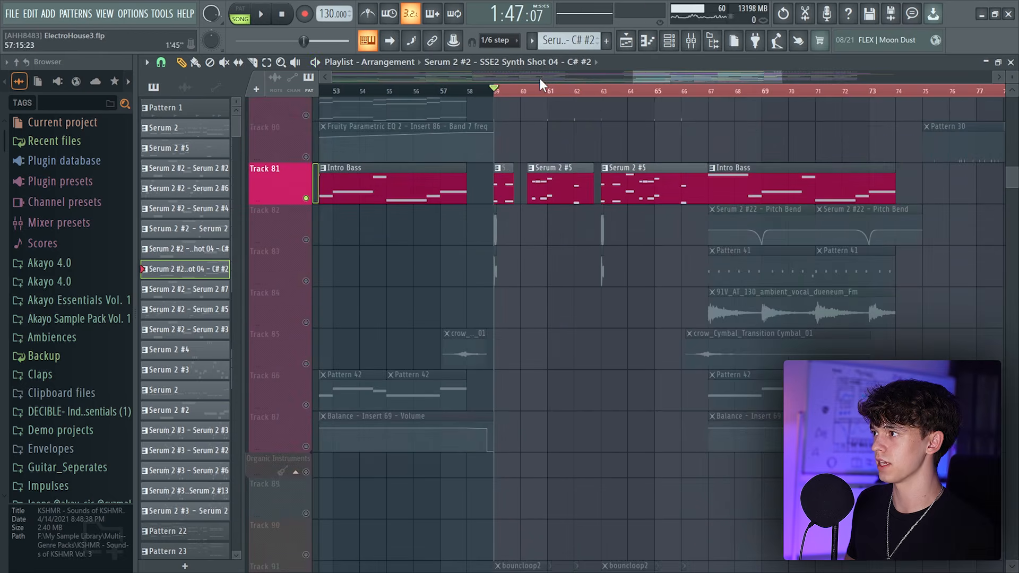
key("space")
Solo the bass-hit Tracks 82 and 83, then the whole Basses group, and play from bar 59
scroll(569, 239, "up", 4)
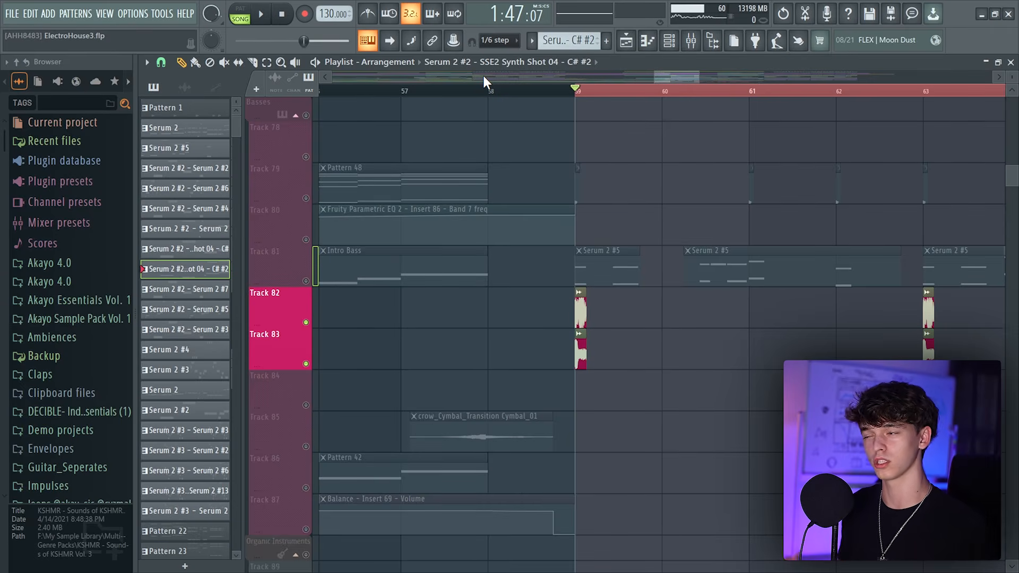
key("space")
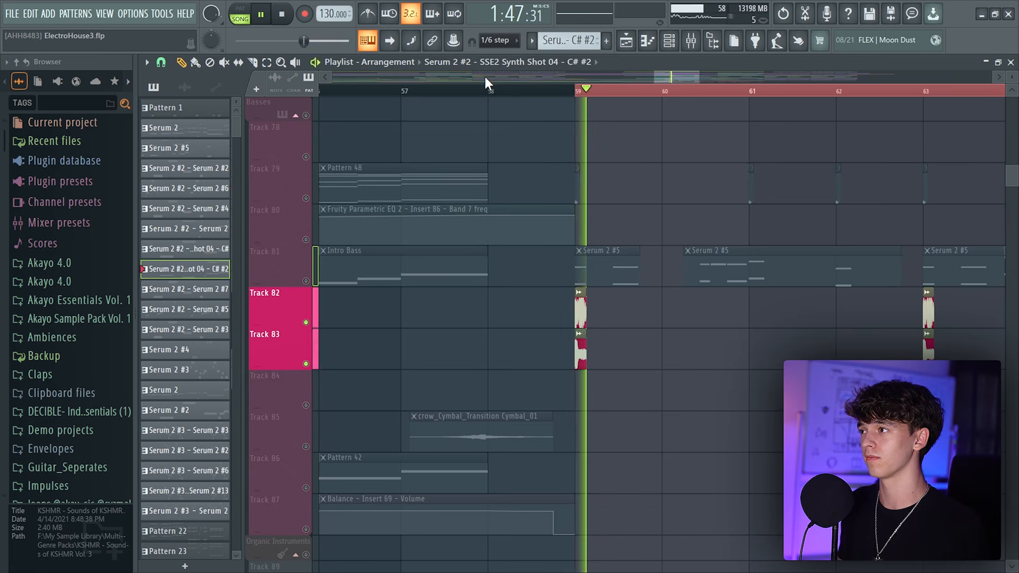
scroll(526, 207, "up", 3)
key("space")
scroll(457, 78, "down", 4)
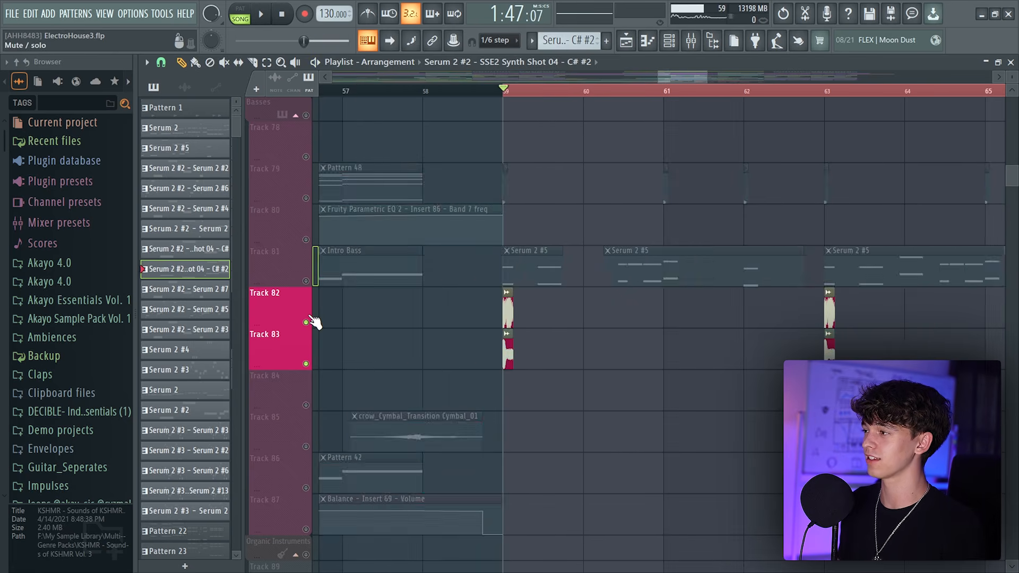
right_click(306, 322)
left_click(431, 90)
key("space")
scroll(423, 78, "up", 1)
scroll(424, 78, "down", 2)
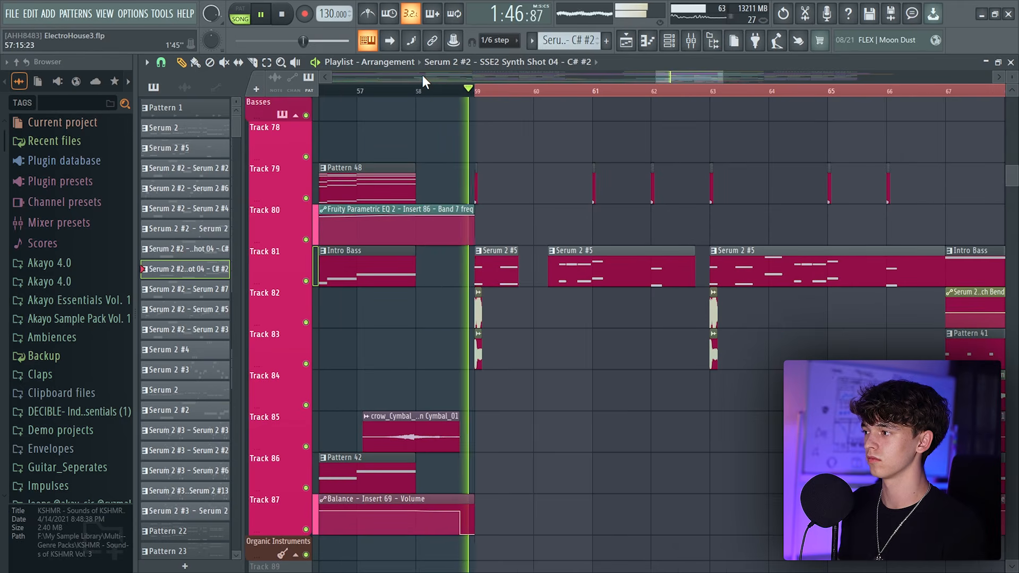
scroll(423, 79, "down", 1)
scroll(423, 81, "down", 1)
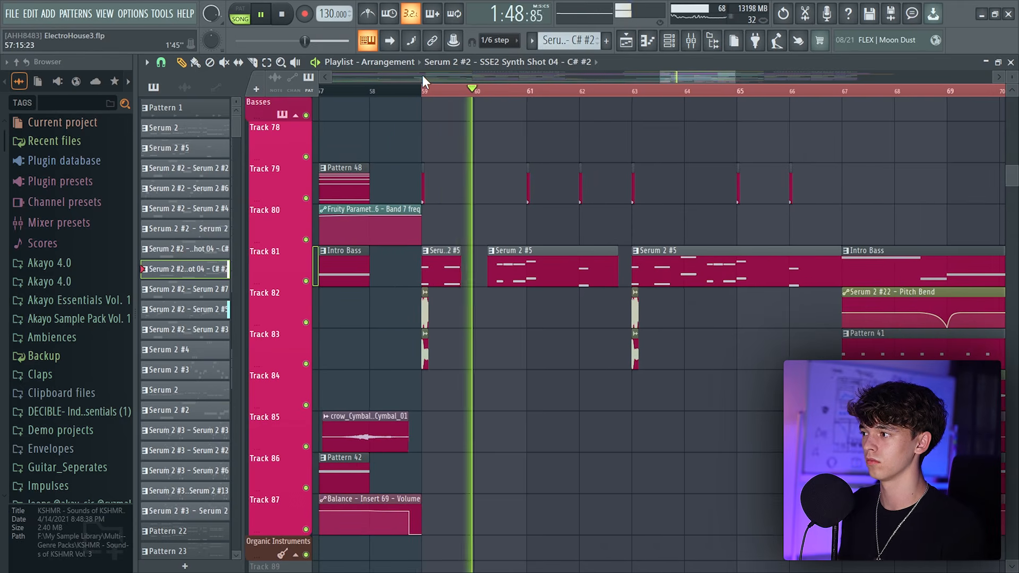
scroll(423, 80, "down", 1)
scroll(589, 367, "up", 3)
scroll(589, 367, "up", 1)
key("space")
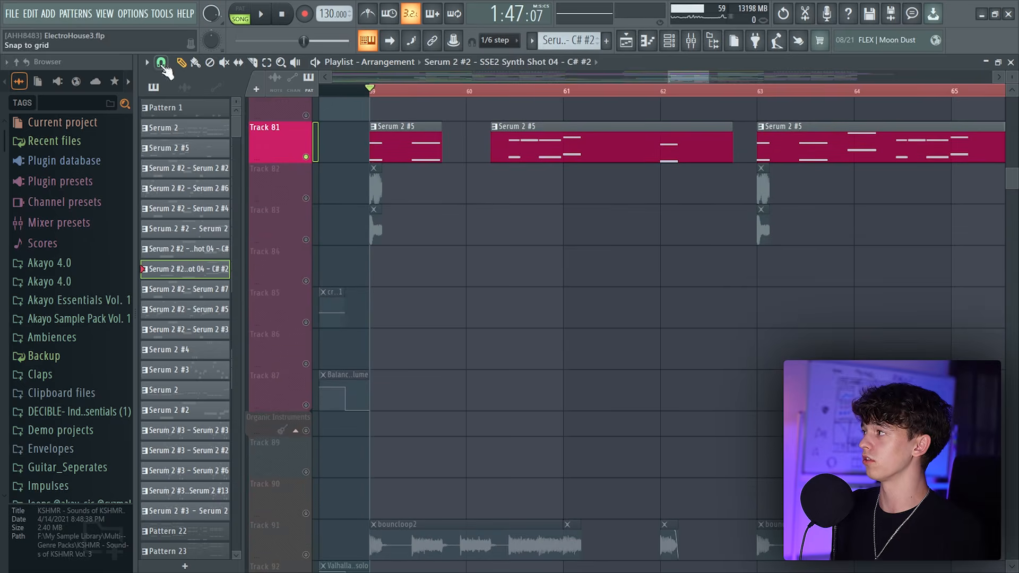
Set the playlist snap to Beat and play Track 81's Serum 2 #5 bass clips from bar 60
left_click(161, 62)
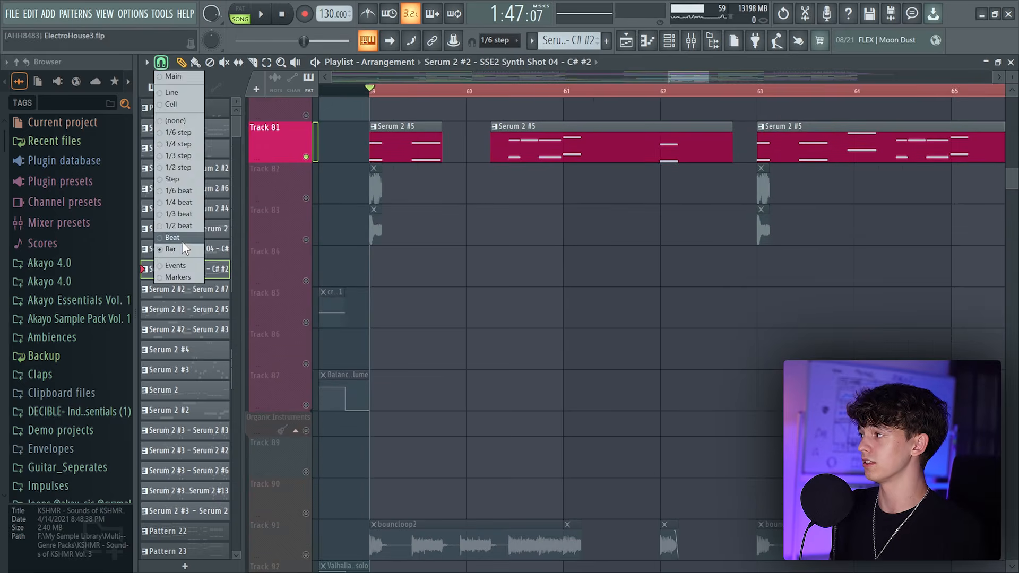
left_click(180, 241)
left_click_drag(588, 381, 589, 399)
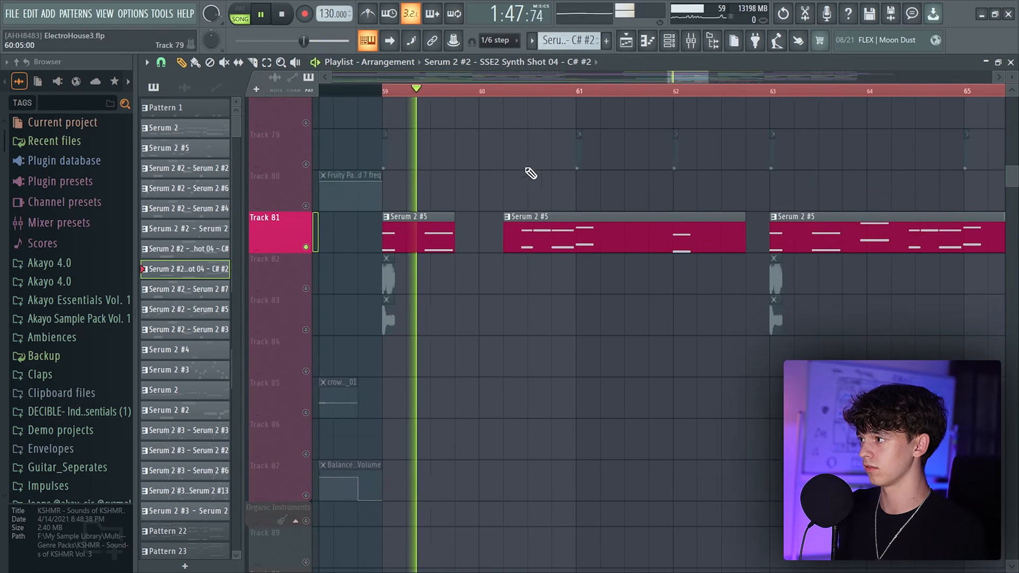
left_click(507, 92)
scroll(525, 232, "up", 1)
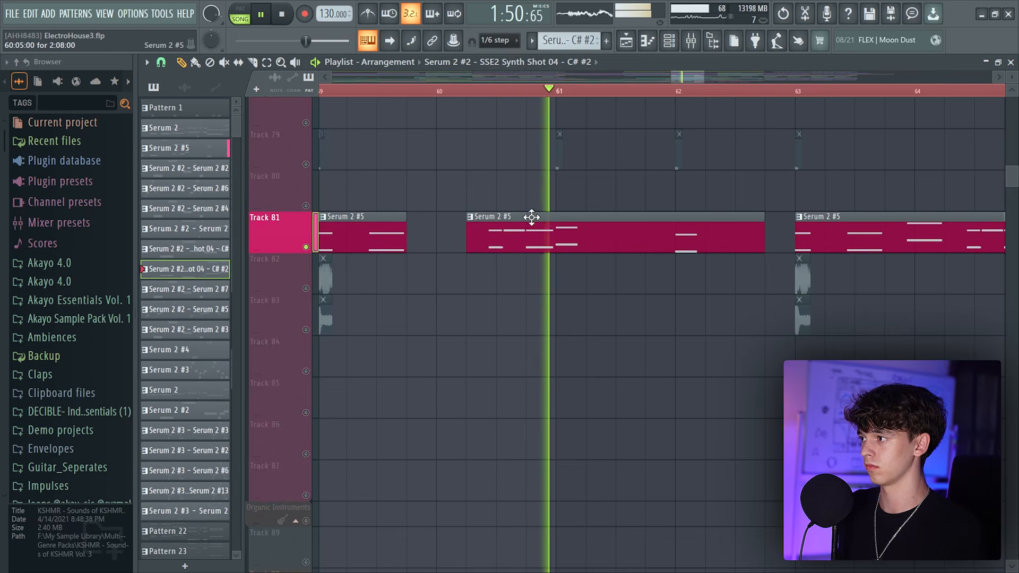
key("space")
scroll(523, 247, "down", 1)
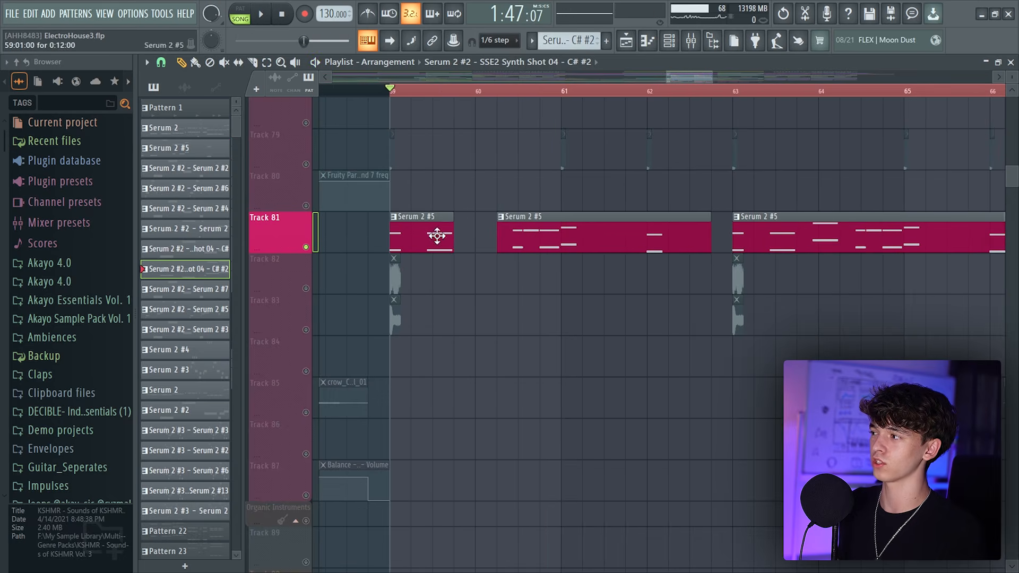
Open the channel rack to view the Serum 2 #5 pattern, close it, and play Track 81 from bar 63
left_click(674, 42)
scroll(685, 279, "up", 3)
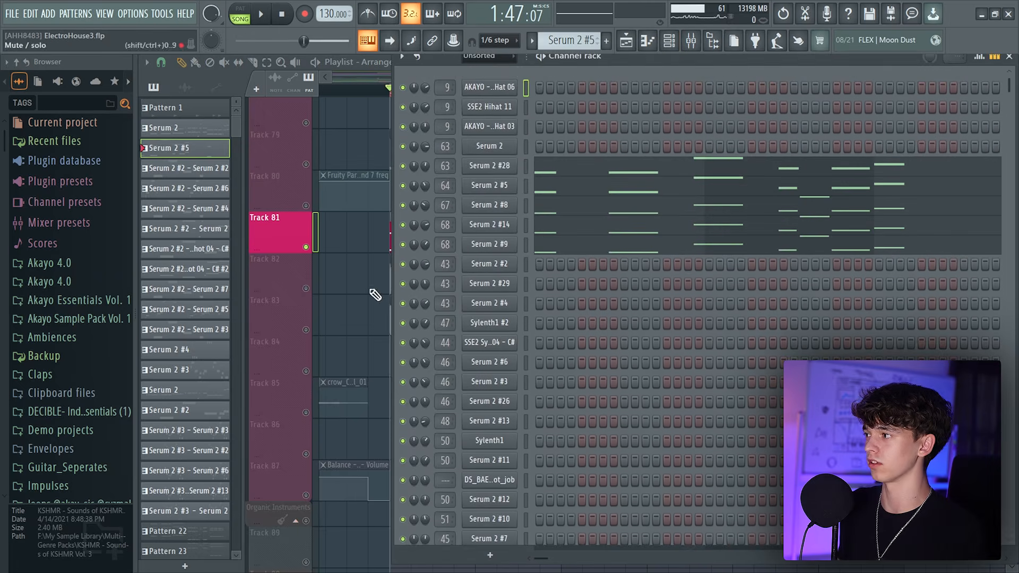
right_click(368, 250)
scroll(360, 231, "up", 2)
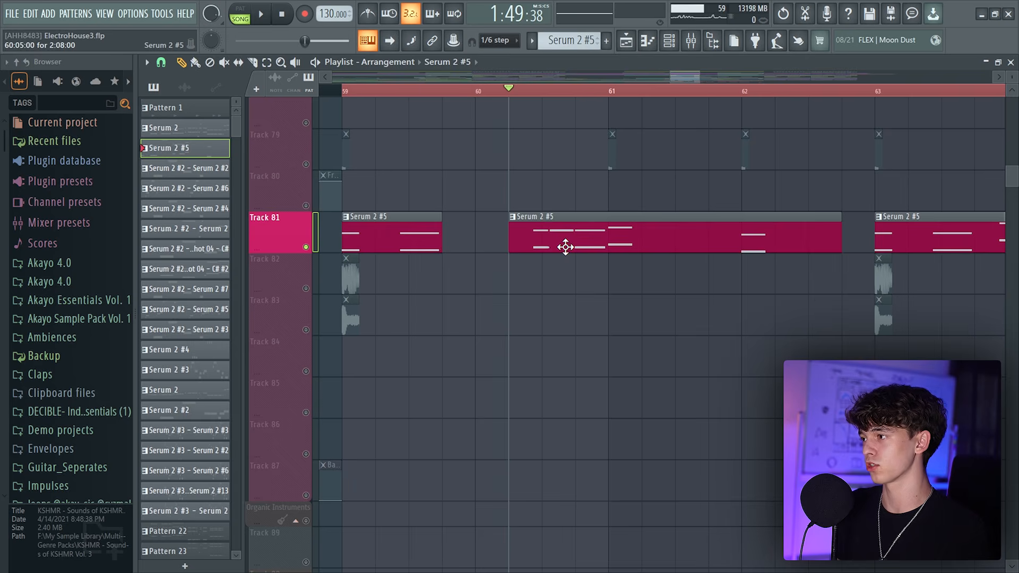
scroll(587, 80, "down", 4)
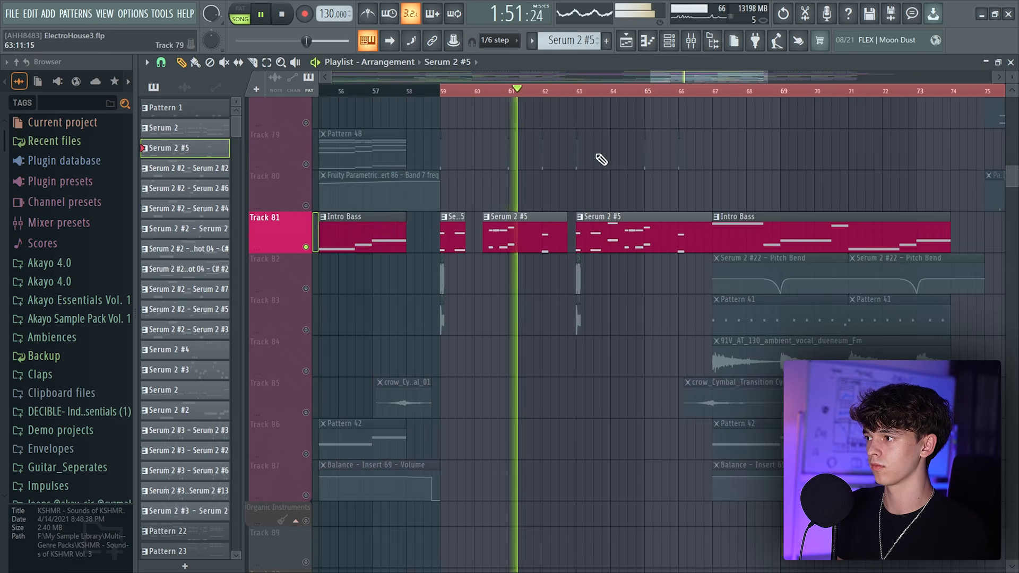
left_click(577, 89)
scroll(578, 88, "up", 3)
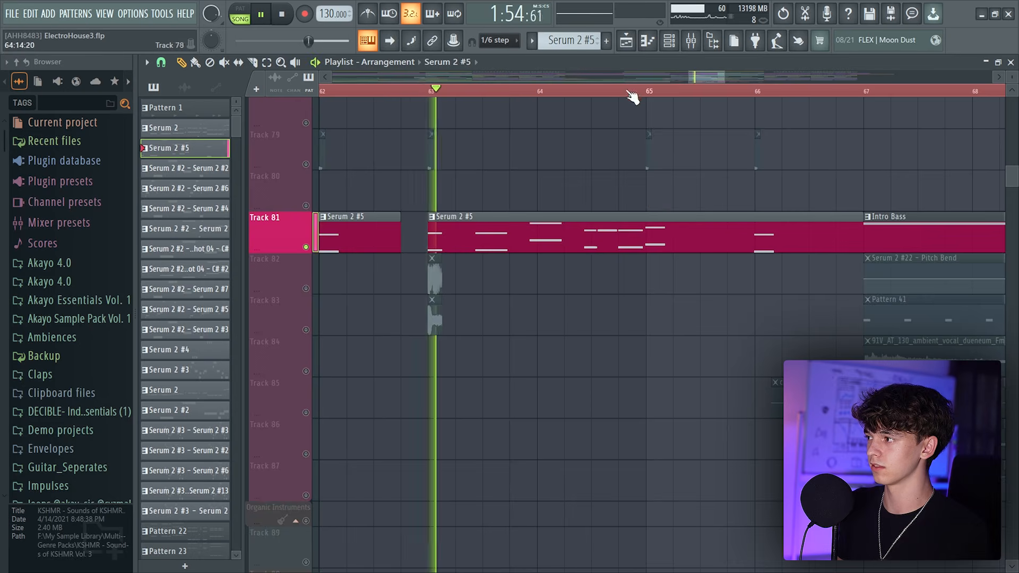
scroll(528, 223, "up", 2)
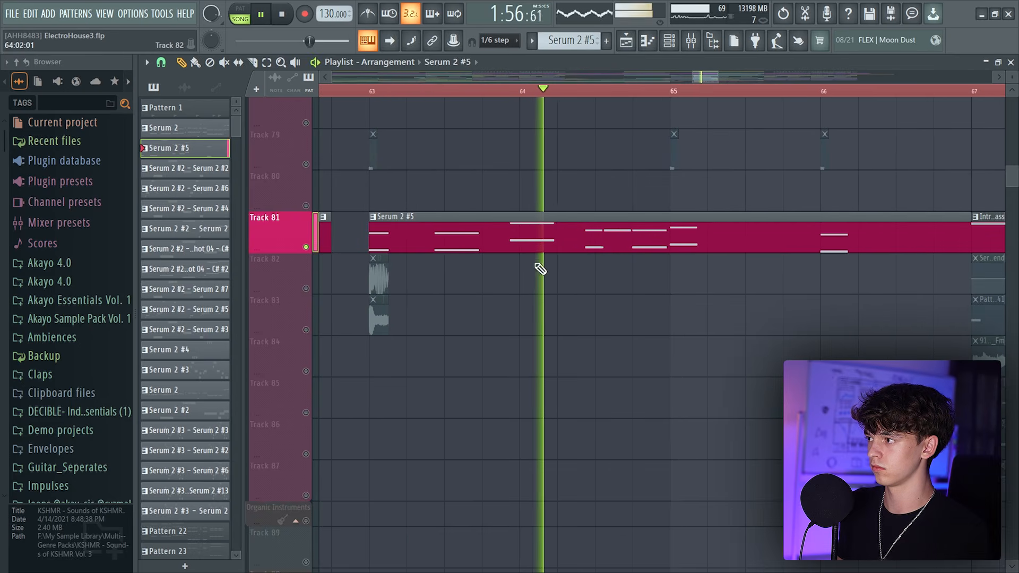
key("space")
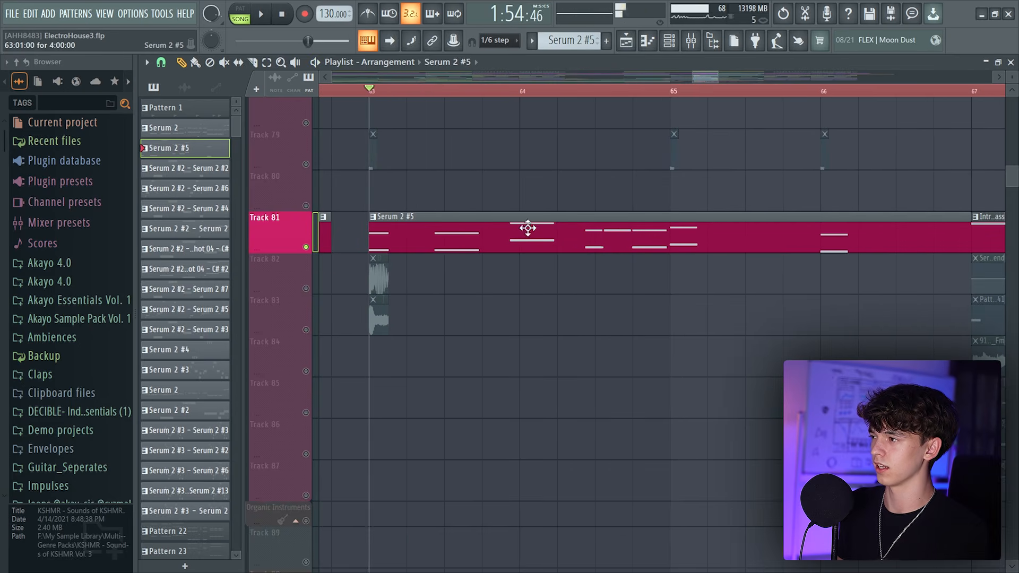